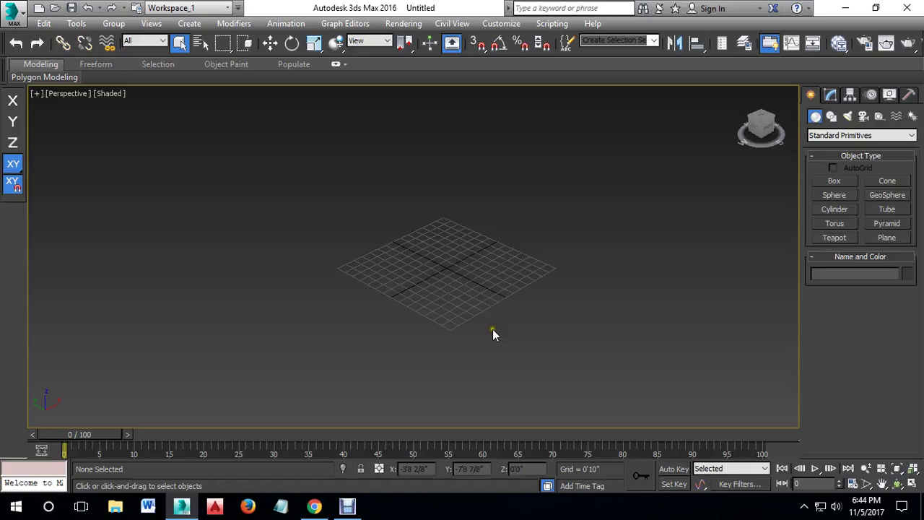
Step: Adjust the Perspective view of the empty grid, then bring up the 3ds Max application menu
{"action": "scroll", "coordinate": [473, 318], "scroll_direction": "up", "scroll_amount": 1}
{"action": "scroll", "coordinate": [506, 300], "scroll_direction": "up", "scroll_amount": 1}
{"action": "scroll", "coordinate": [477, 297], "scroll_direction": "up", "scroll_amount": 1}
{"action": "scroll", "coordinate": [473, 297], "scroll_direction": "up", "scroll_amount": 1}
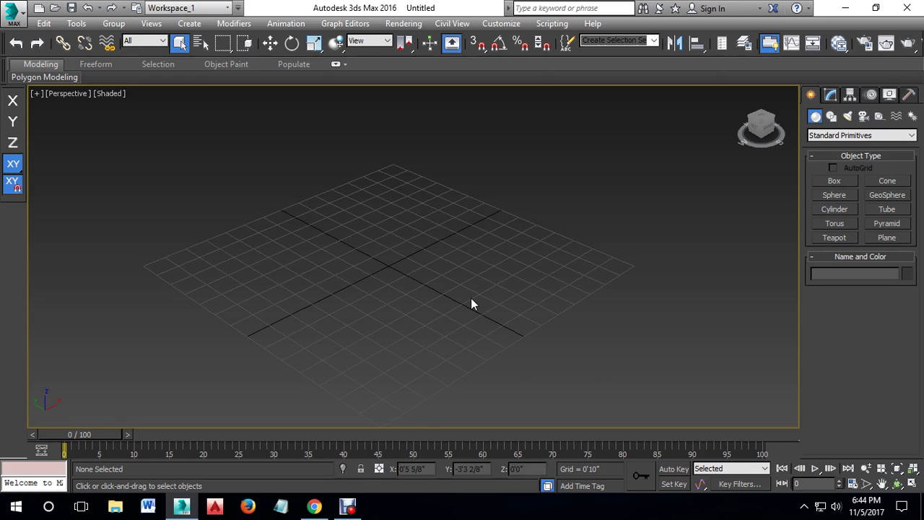
{"action": "middle_click_drag", "start_coordinate": [429, 269], "coordinate": [428, 274]}
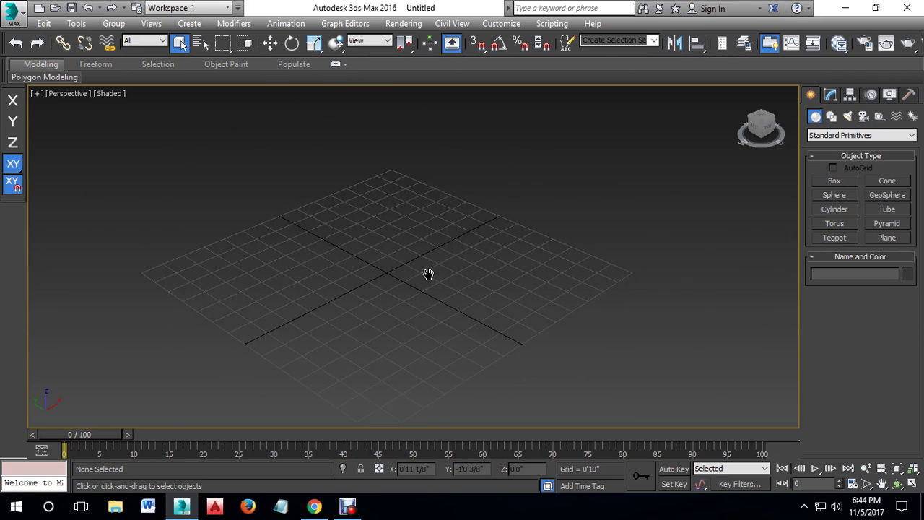
{"action": "scroll", "coordinate": [404, 283], "scroll_direction": "up", "scroll_amount": 5}
{"action": "scroll", "coordinate": [405, 282], "scroll_direction": "down", "scroll_amount": 5}
{"action": "scroll", "coordinate": [405, 282], "scroll_direction": "down", "scroll_amount": 3}
{"action": "left_click", "coordinate": [13, 12]}
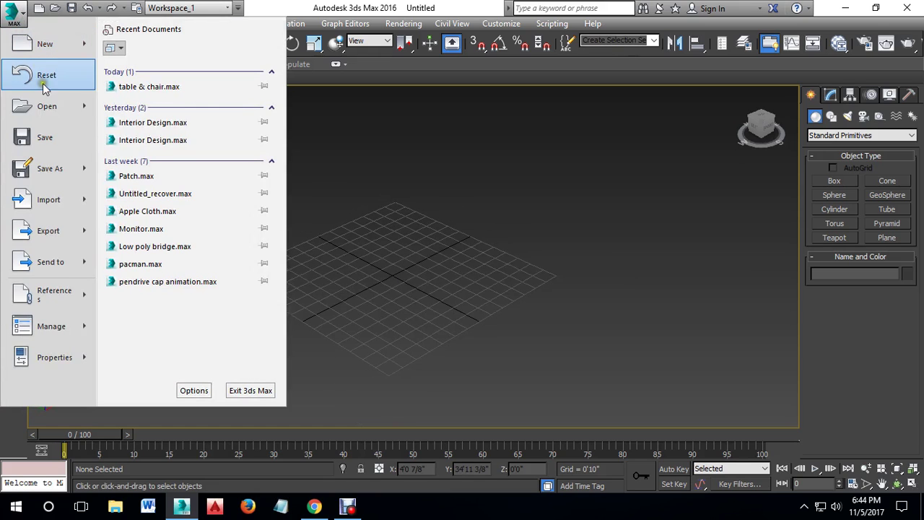
Step: Choose Reset in the application menu to return to a fresh empty Untitled scene
{"action": "left_click", "coordinate": [457, 319]}
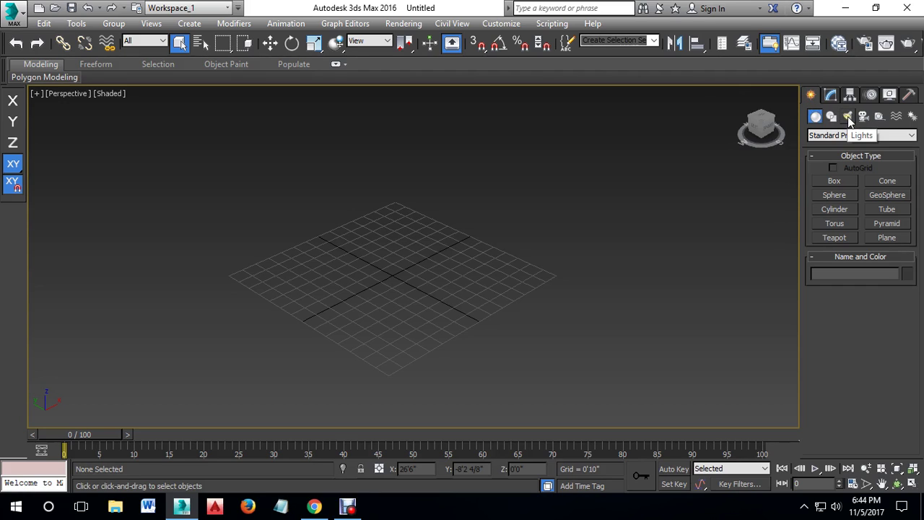
Step: Show the Lights category and set its type list to Standard after briefly trying Photometric
{"action": "left_click", "coordinate": [849, 117]}
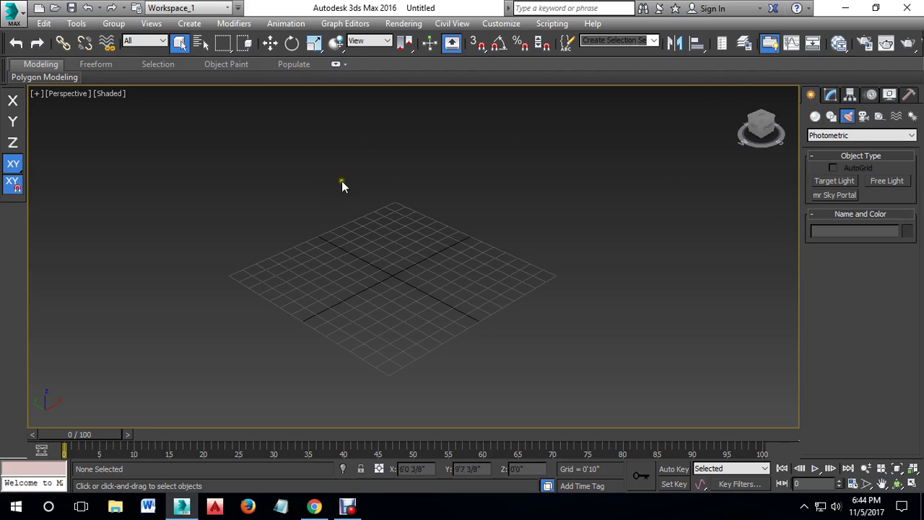
{"action": "left_click", "coordinate": [846, 136]}
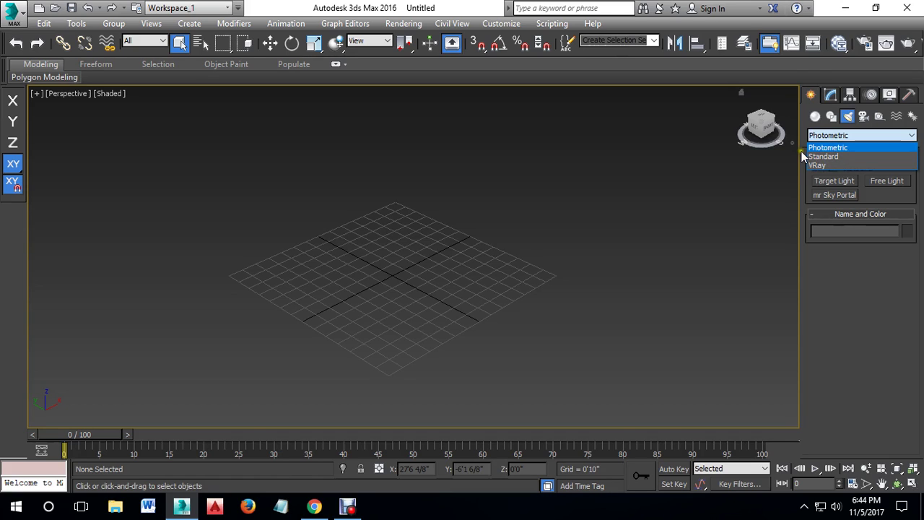
{"action": "left_click", "coordinate": [827, 157]}
{"action": "left_click", "coordinate": [827, 137]}
{"action": "left_click", "coordinate": [829, 147]}
{"action": "left_click", "coordinate": [828, 137]}
{"action": "left_click", "coordinate": [823, 156]}
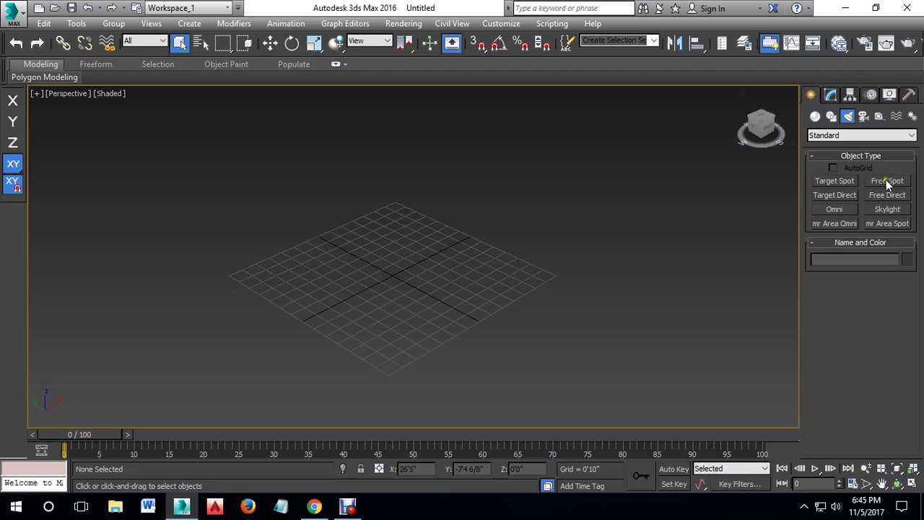
Step: Cycle the light type list through Photometric, Standard, VRay and Photometric, ending on Standard
{"action": "left_click", "coordinate": [825, 137]}
{"action": "left_click", "coordinate": [833, 148]}
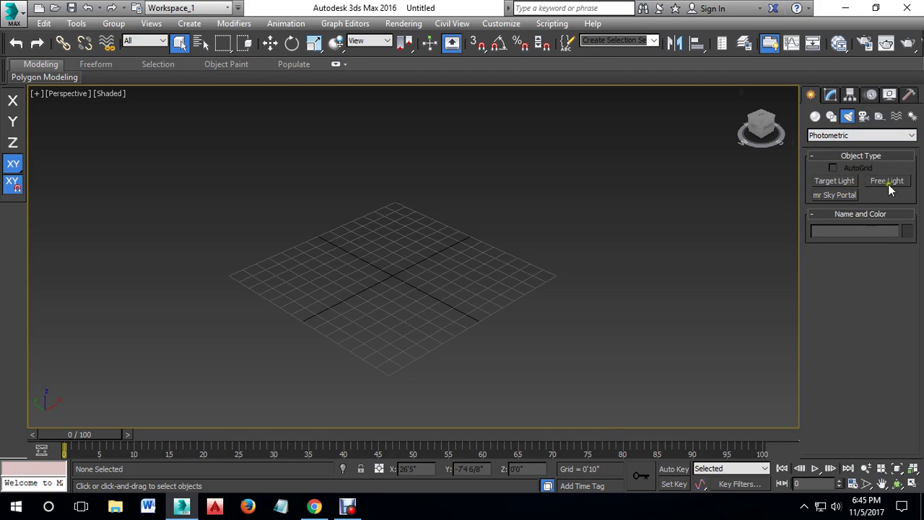
{"action": "left_click", "coordinate": [836, 137]}
{"action": "left_click", "coordinate": [828, 156]}
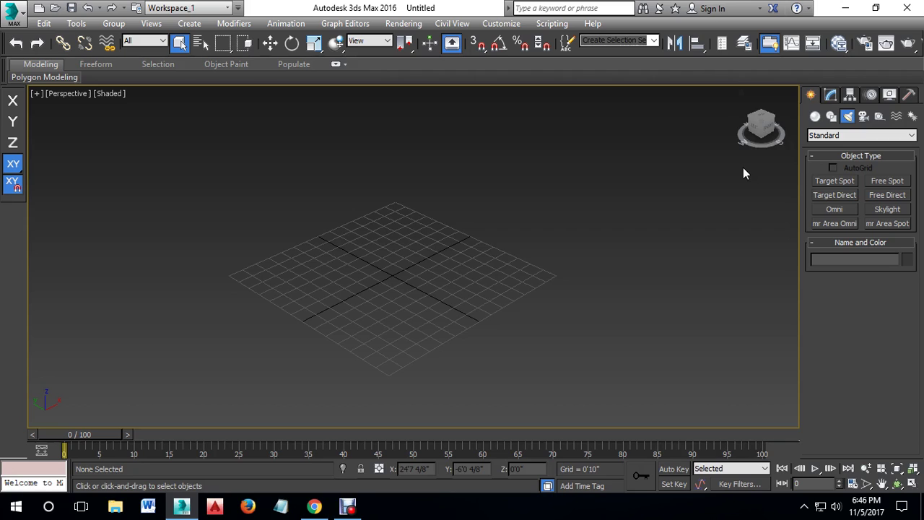
{"action": "left_click", "coordinate": [832, 135]}
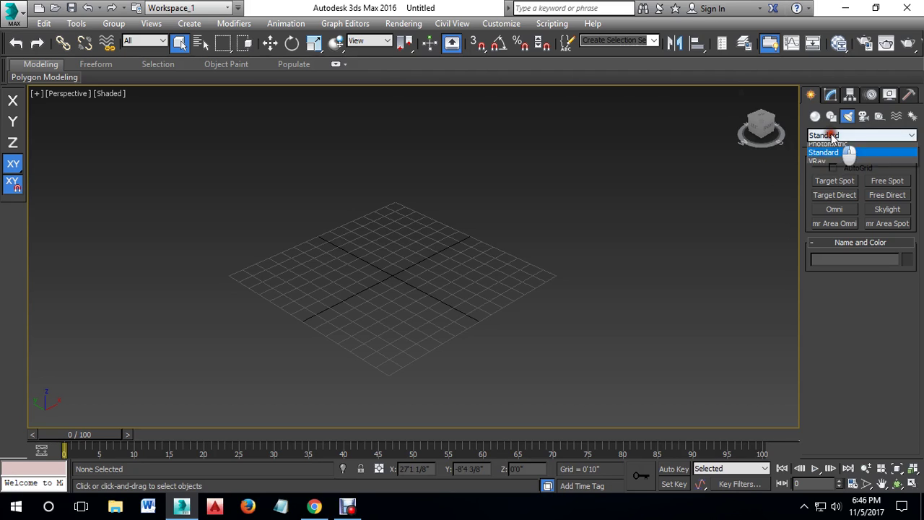
{"action": "left_click", "coordinate": [830, 160]}
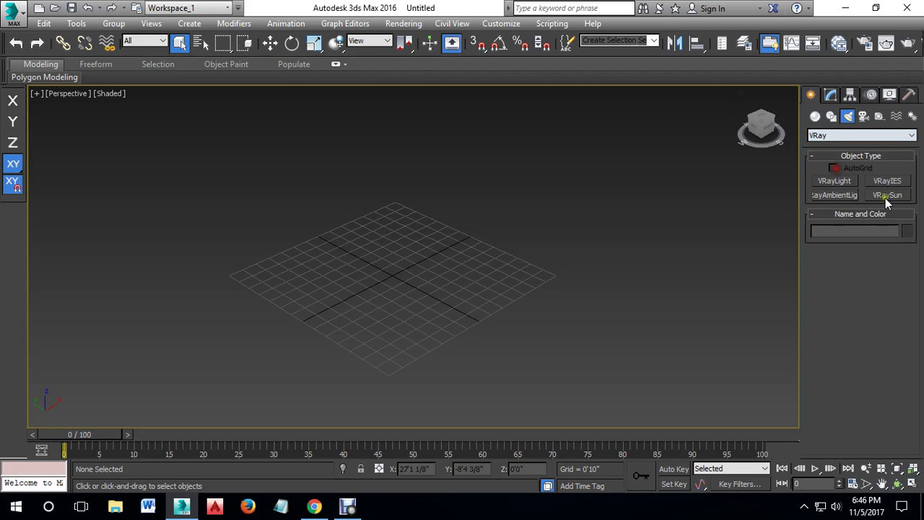
{"action": "left_click", "coordinate": [845, 137]}
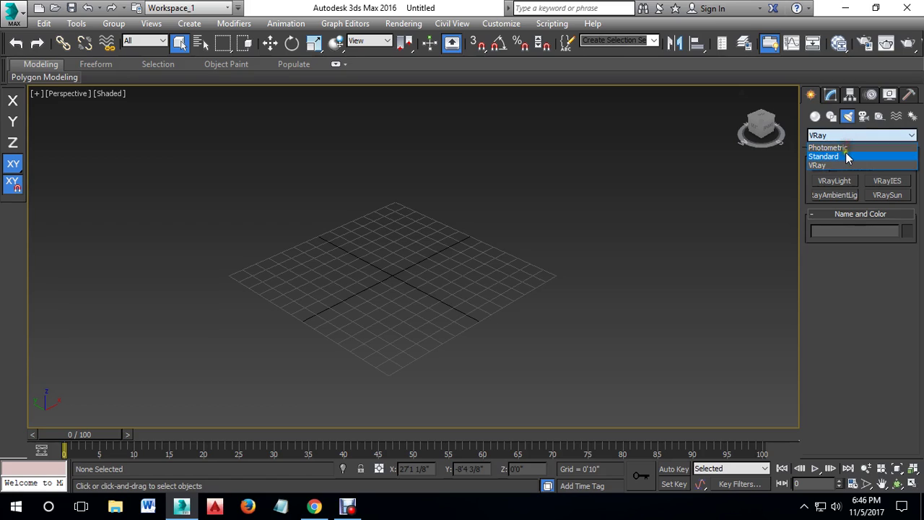
{"action": "left_click", "coordinate": [843, 147]}
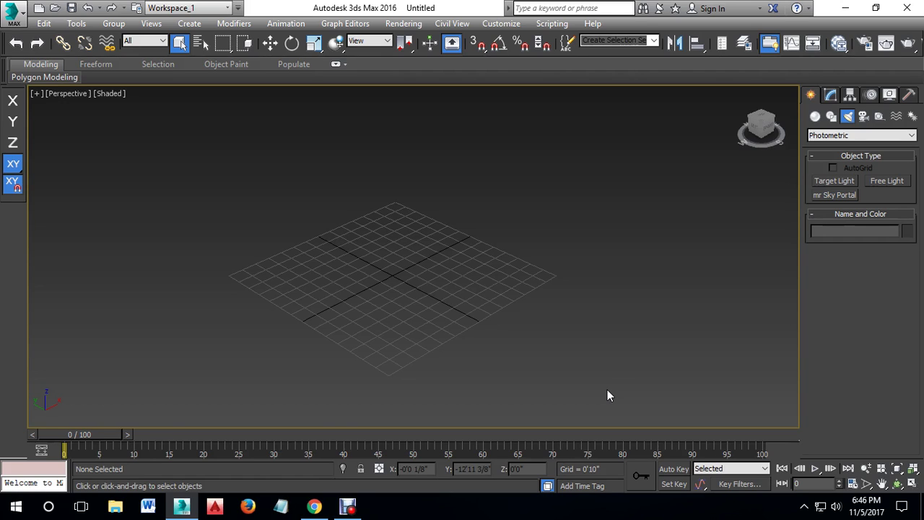
{"action": "left_click", "coordinate": [848, 136]}
{"action": "left_click", "coordinate": [837, 154]}
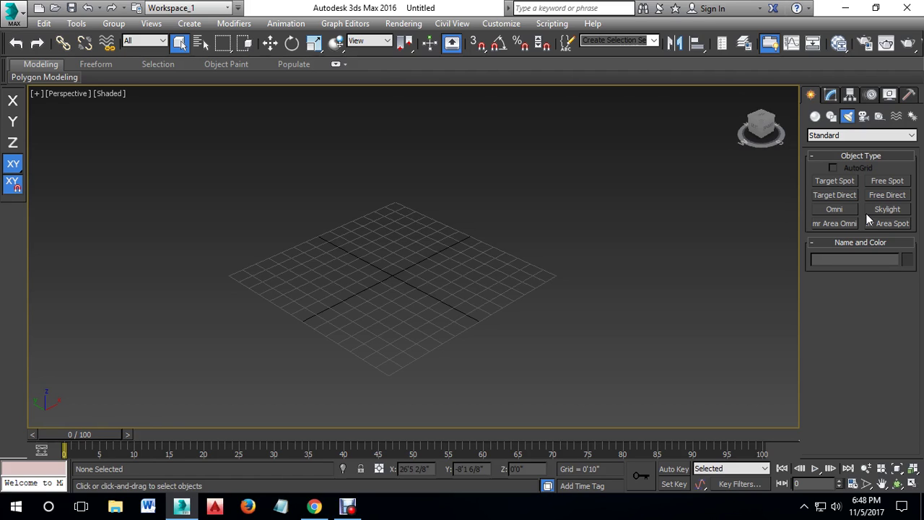
Step: Choose Target Spot to begin creating a target spotlight
{"action": "left_click", "coordinate": [837, 182]}
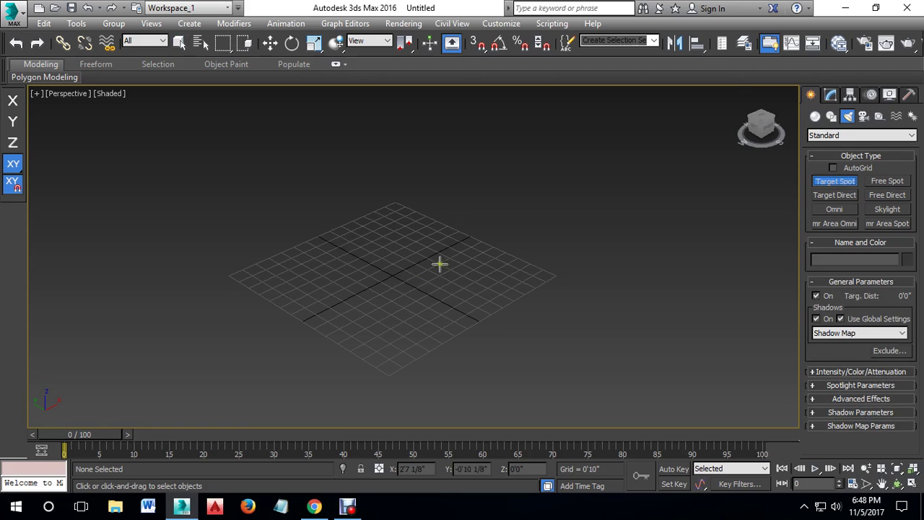
Step: Place Spot001 aimed at a target on the grid and lift it with Select and Move
{"action": "left_click_drag", "start_coordinate": [489, 226], "coordinate": [407, 270]}
{"action": "right_click", "coordinate": [482, 264]}
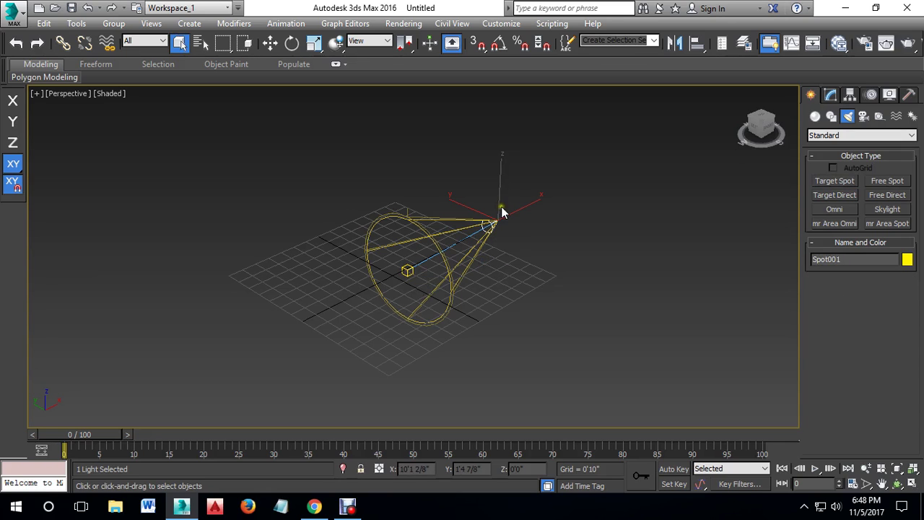
{"action": "left_click", "coordinate": [270, 43]}
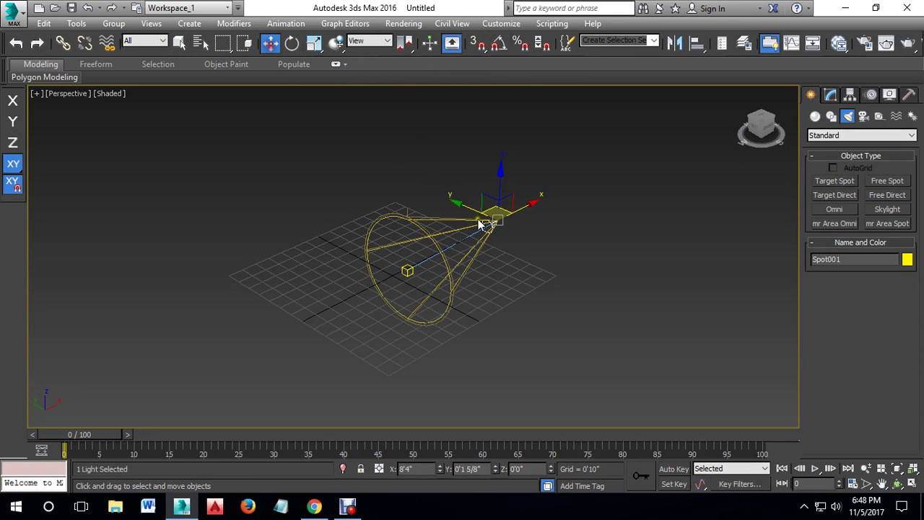
{"action": "mouse_move", "coordinate": [499, 190]}
{"action": "left_mouse_down"}
{"action": "mouse_move", "coordinate": [500, 145]}
{"action": "mouse_move", "coordinate": [444, 174]}
{"action": "left_mouse_up"}
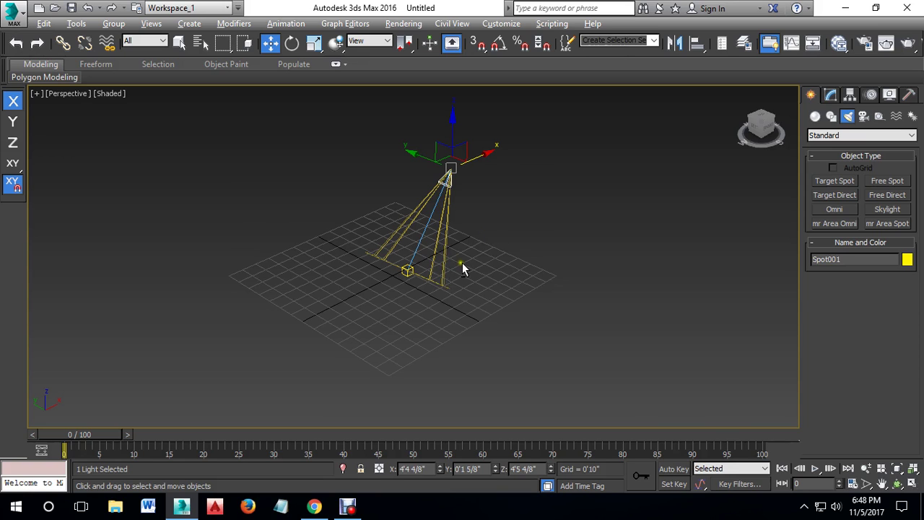
Step: Reposition Spot001 further right and higher, checking it from low and top-down angles
{"action": "middle_click_drag", "start_coordinate": [462, 266], "coordinate": [394, 249], "text": "alt"}
{"action": "left_click_drag", "start_coordinate": [442, 178], "coordinate": [511, 180]}
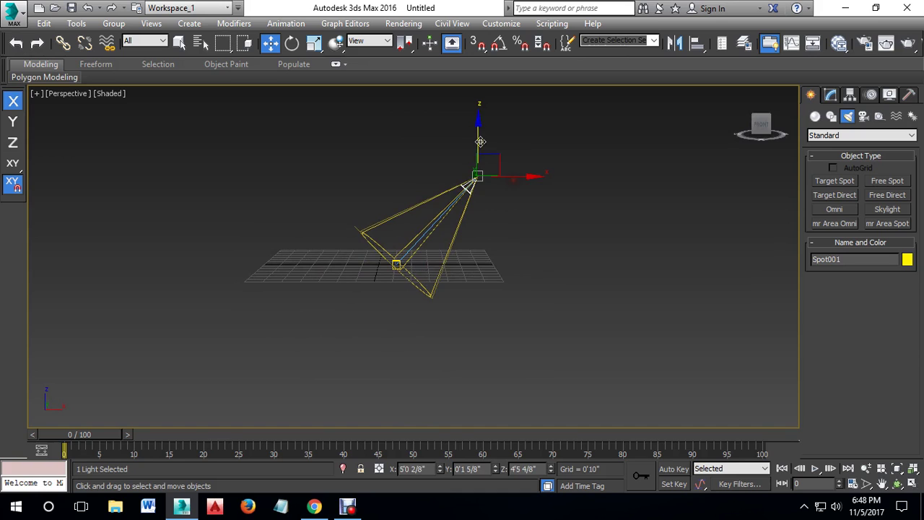
{"action": "left_click_drag", "start_coordinate": [480, 142], "coordinate": [484, 105]}
{"action": "middle_click_drag", "start_coordinate": [491, 108], "coordinate": [545, 344], "text": "alt"}
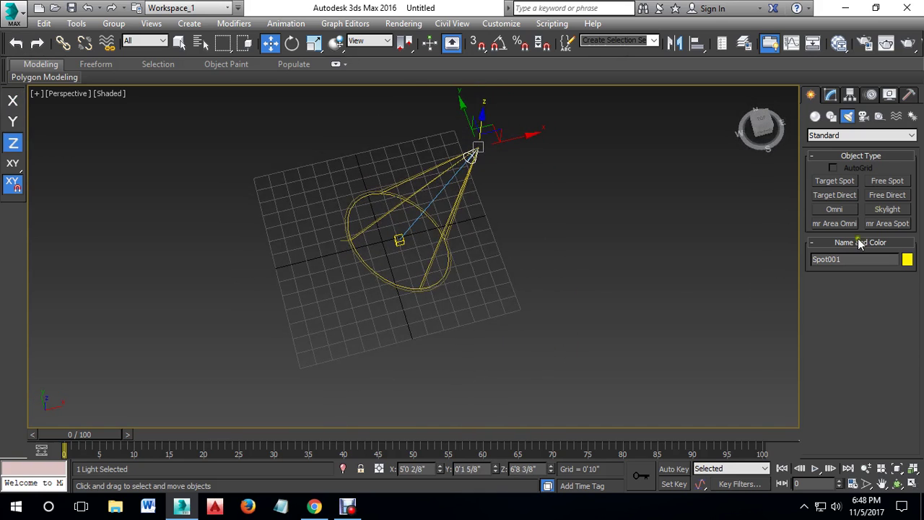
{"action": "left_click", "coordinate": [815, 116]}
Step: Draw a large plane, Plane001, across the grid beneath the spotlight
{"action": "left_click", "coordinate": [884, 238]}
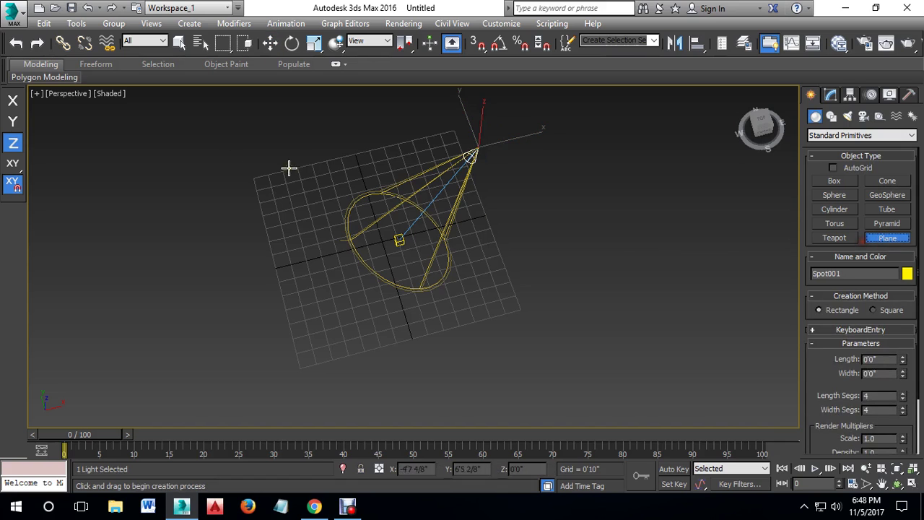
{"action": "left_click_drag", "start_coordinate": [214, 155], "coordinate": [578, 332]}
{"action": "key", "text": "w"}
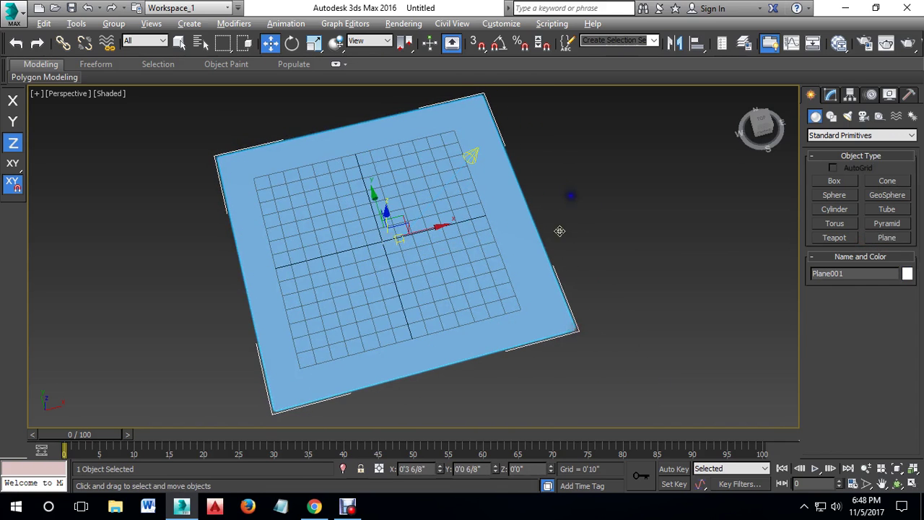
{"action": "middle_click_drag", "start_coordinate": [572, 211], "coordinate": [444, 242], "text": "alt"}
{"action": "scroll", "coordinate": [441, 244], "scroll_direction": "up", "scroll_amount": 2}
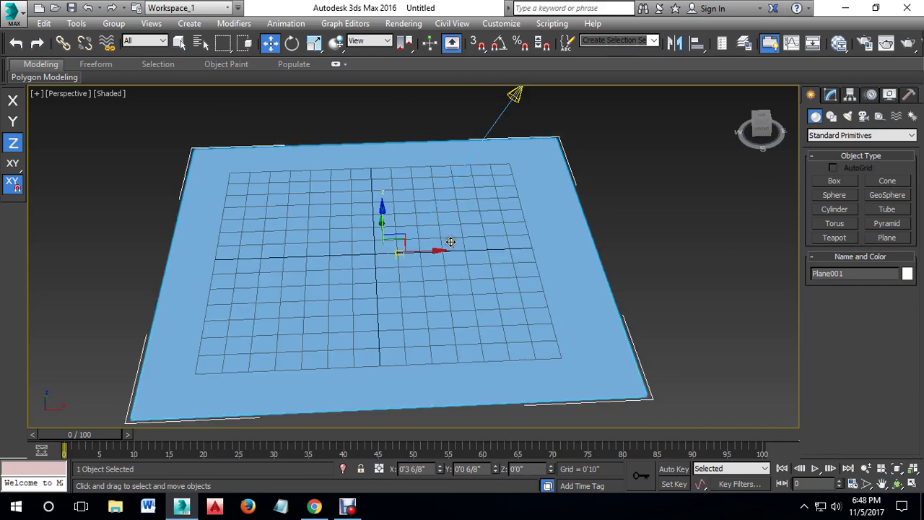
Step: Render a test frame showing the lit oval on the plane, then select Spot001
{"action": "left_click", "coordinate": [907, 44]}
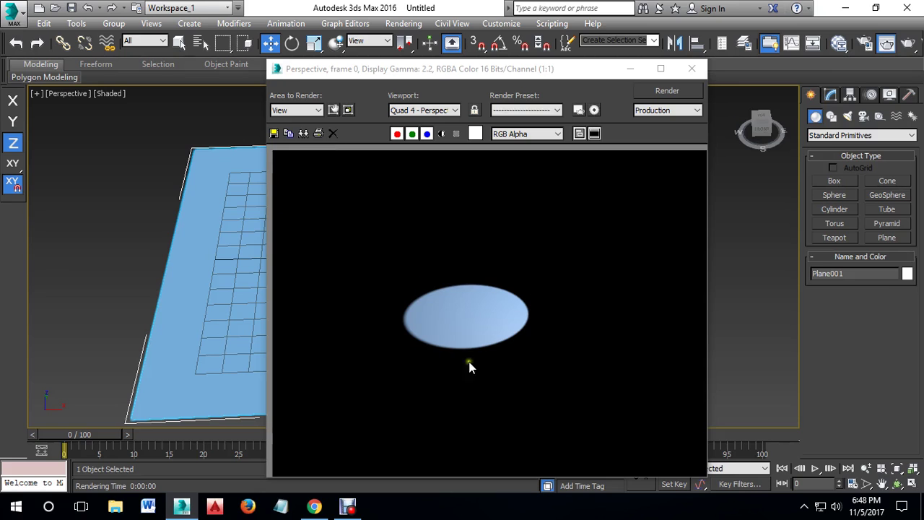
{"action": "left_click", "coordinate": [691, 68]}
{"action": "middle_click_drag", "start_coordinate": [604, 307], "coordinate": [602, 282], "text": "alt"}
{"action": "middle_click_drag", "start_coordinate": [559, 140], "coordinate": [529, 177]}
{"action": "left_click", "coordinate": [528, 177]}
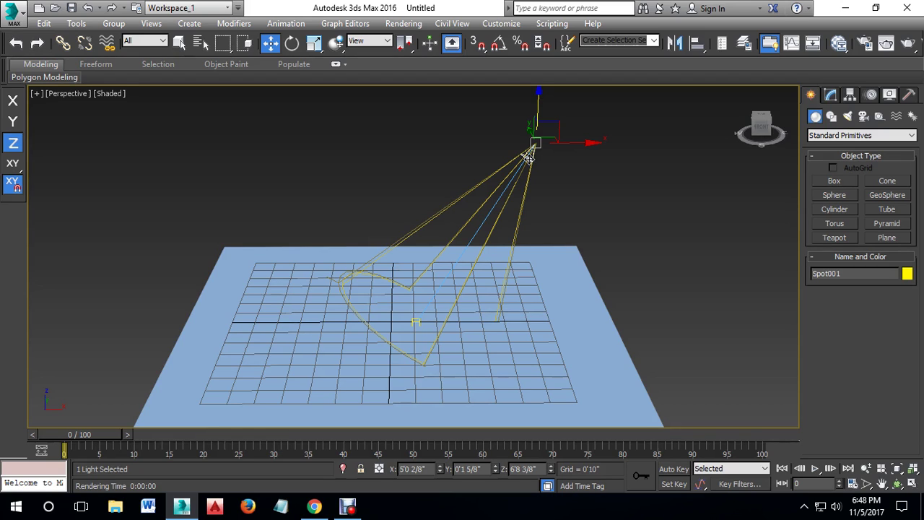
Step: Start a Target Direct light and maximize the Front viewport for placing it
{"action": "left_click", "coordinate": [848, 116]}
{"action": "left_click", "coordinate": [834, 195]}
{"action": "scroll", "coordinate": [600, 192], "scroll_direction": "down", "scroll_amount": 3}
{"action": "scroll", "coordinate": [484, 203], "scroll_direction": "down", "scroll_amount": 3}
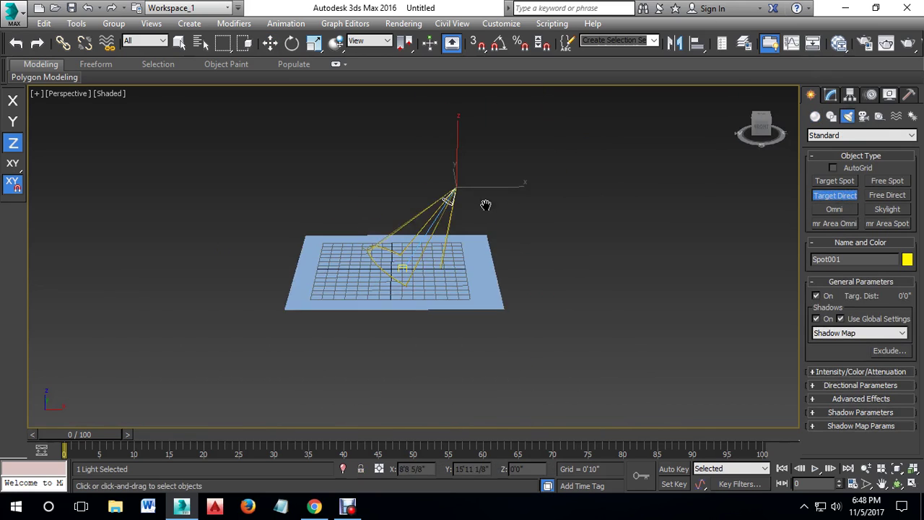
{"action": "scroll", "coordinate": [492, 206], "scroll_direction": "down", "scroll_amount": 2}
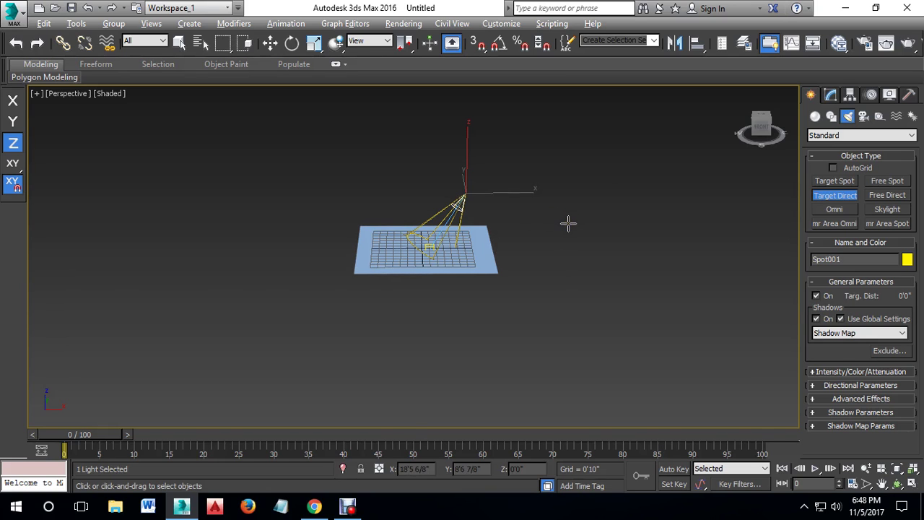
{"action": "key", "text": "alt+w"}
{"action": "left_click", "coordinate": [703, 175]}
{"action": "key", "text": "alt+w"}
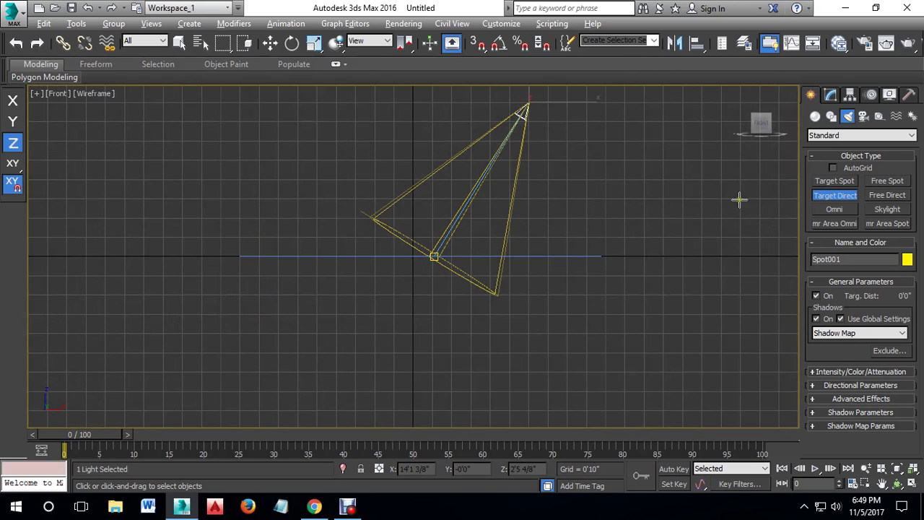
{"action": "scroll", "coordinate": [506, 303], "scroll_direction": "down", "scroll_amount": 3}
{"action": "scroll", "coordinate": [635, 239], "scroll_direction": "down", "scroll_amount": 2}
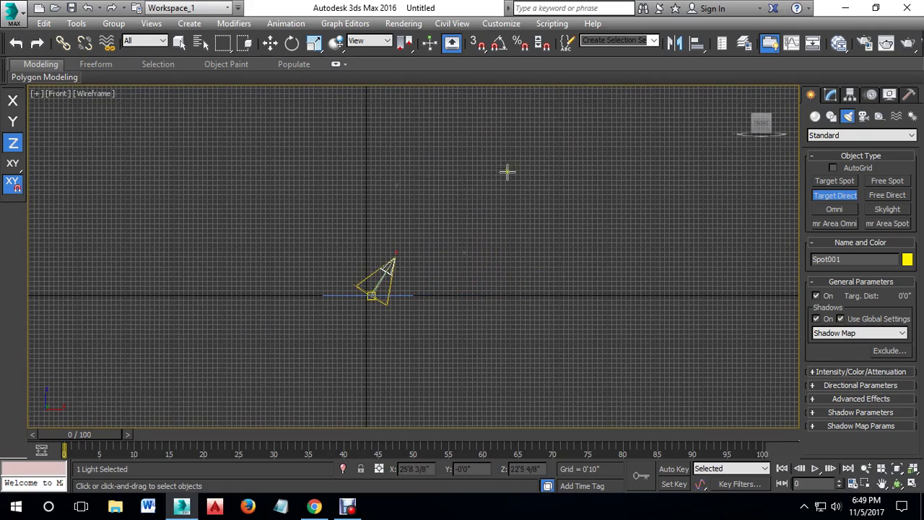
Step: Drag Direct001 down onto the plane, then maximize the Perspective view again
{"action": "left_click_drag", "start_coordinate": [562, 105], "coordinate": [372, 283]}
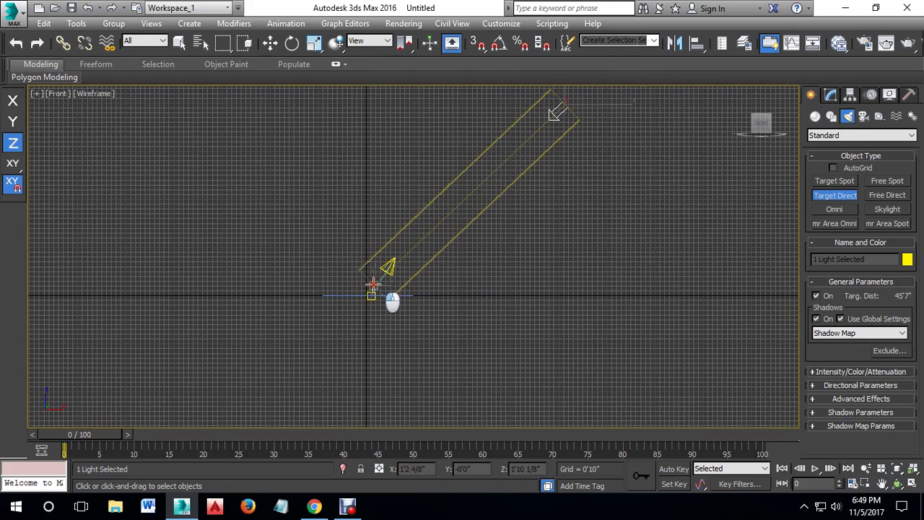
{"action": "key", "text": "w"}
{"action": "key", "text": "alt+w"}
{"action": "right_click", "coordinate": [630, 349]}
{"action": "key", "text": "alt+w"}
{"action": "left_click", "coordinate": [420, 219]}
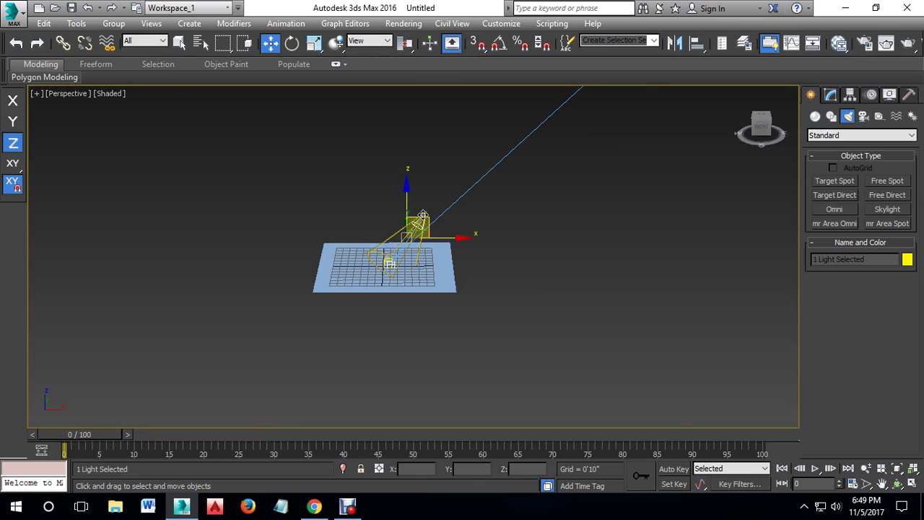
{"action": "left_click", "coordinate": [516, 161]}
Step: Select Spot001 to inspect its parameters in the Modify panel, then deselect it
{"action": "left_click", "coordinate": [419, 221]}
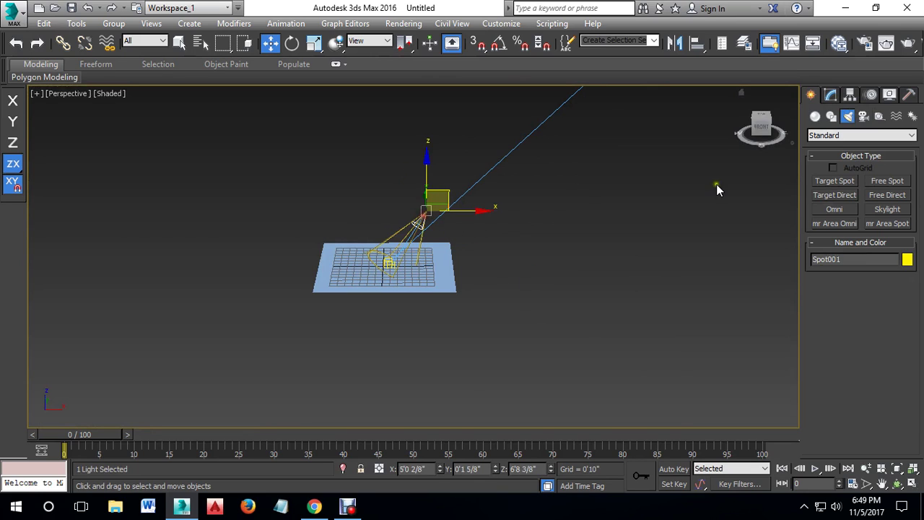
{"action": "left_click", "coordinate": [831, 95]}
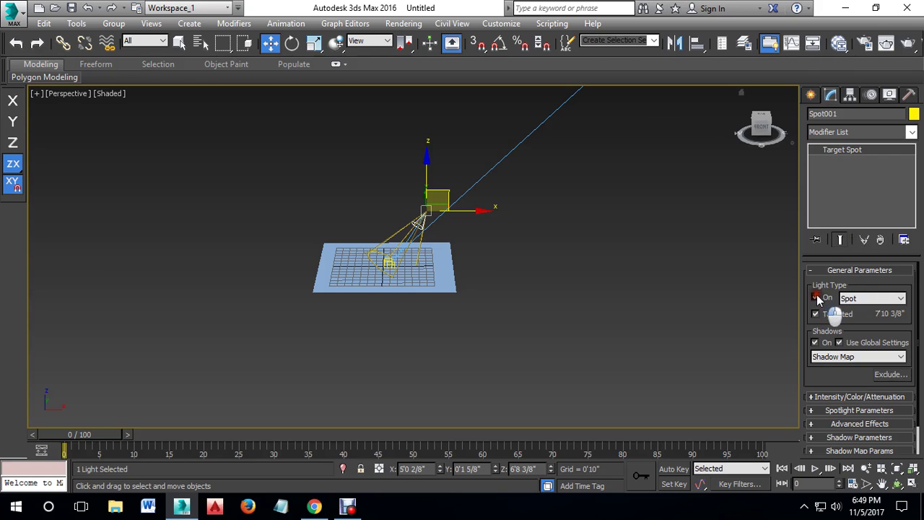
{"action": "left_click", "coordinate": [629, 301]}
{"action": "scroll", "coordinate": [437, 231], "scroll_direction": "up", "scroll_amount": 3}
{"action": "scroll", "coordinate": [693, 231], "scroll_direction": "down", "scroll_amount": 3}
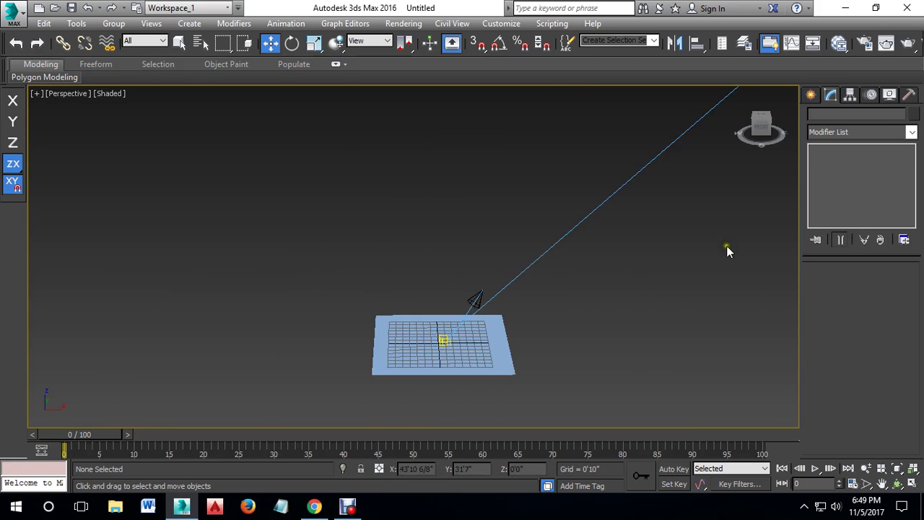
{"action": "scroll", "coordinate": [493, 286], "scroll_direction": "down", "scroll_amount": 4}
Step: Select Direct001 and pan and zoom the view to frame it
{"action": "left_click", "coordinate": [483, 224]}
{"action": "scroll", "coordinate": [525, 300], "scroll_direction": "up", "scroll_amount": 2}
{"action": "mouse_move", "coordinate": [525, 301]}
{"action": "middle_mouse_down"}
{"action": "mouse_move", "coordinate": [597, 251]}
{"action": "mouse_move", "coordinate": [665, 220]}
{"action": "middle_mouse_up"}
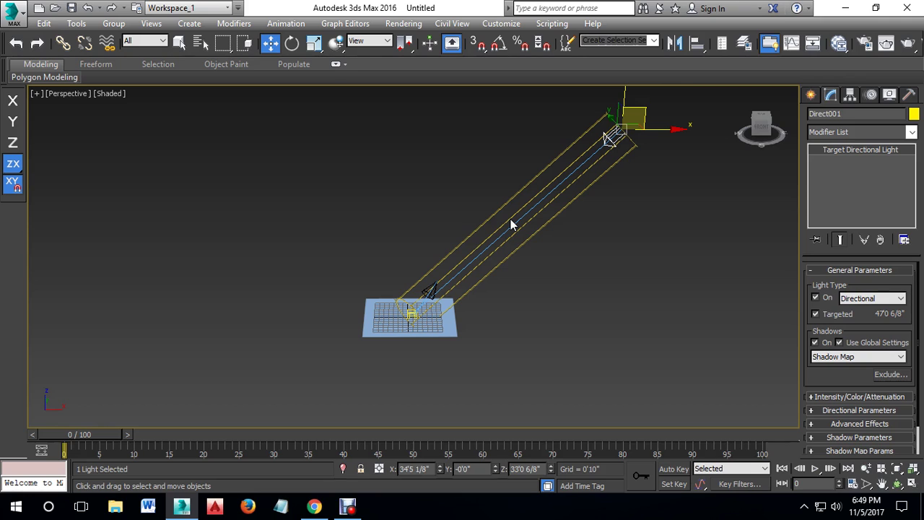
{"action": "scroll", "coordinate": [497, 344], "scroll_direction": "up", "scroll_amount": 1}
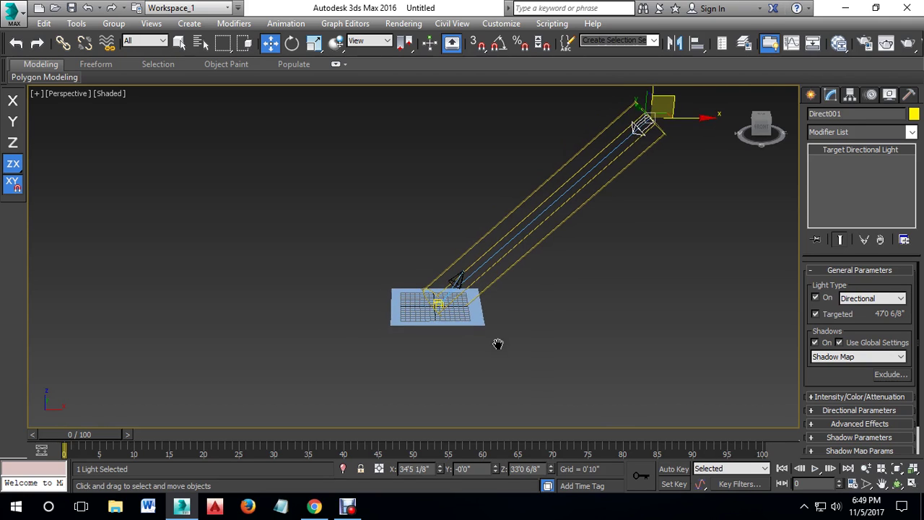
{"action": "scroll", "coordinate": [477, 282], "scroll_direction": "up", "scroll_amount": 2}
{"action": "scroll", "coordinate": [483, 276], "scroll_direction": "up", "scroll_amount": 2}
{"action": "left_click", "coordinate": [485, 272]}
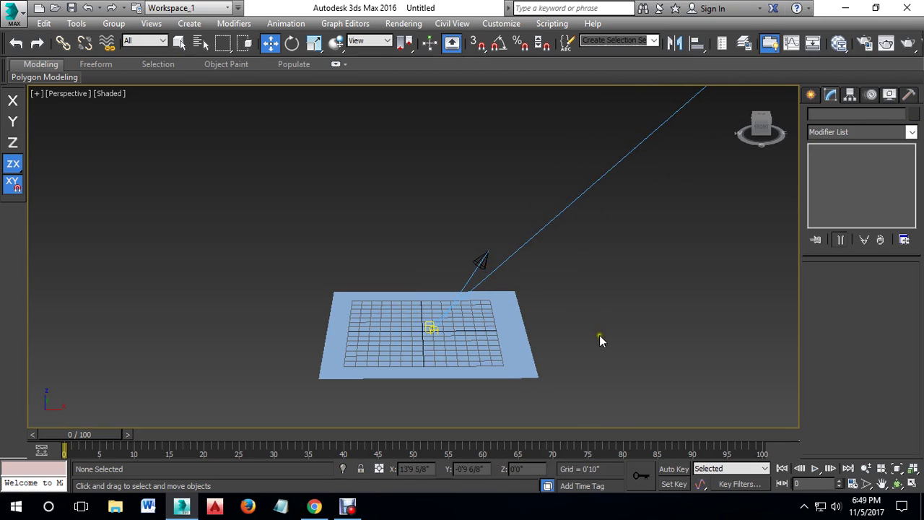
{"action": "scroll", "coordinate": [627, 268], "scroll_direction": "down", "scroll_amount": 2}
{"action": "scroll", "coordinate": [617, 228], "scroll_direction": "down", "scroll_amount": 2}
{"action": "left_click", "coordinate": [623, 198]}
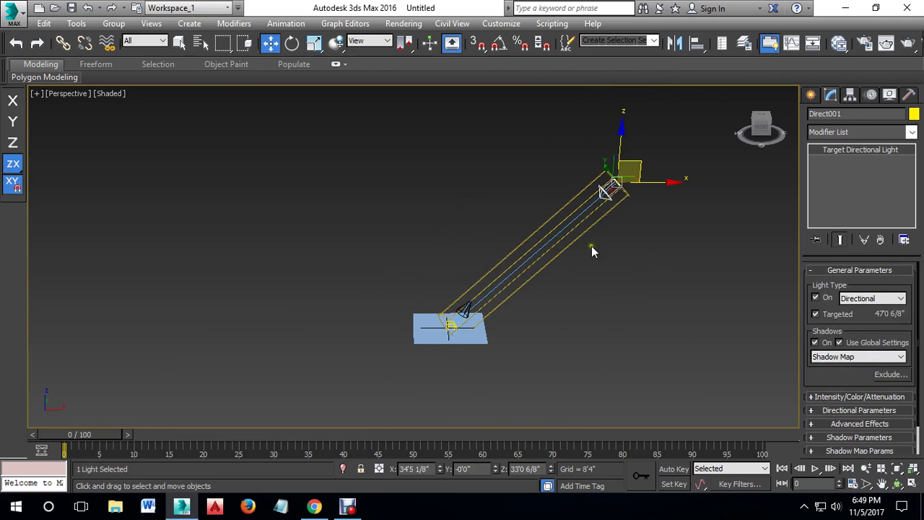
{"action": "middle_click_drag", "start_coordinate": [692, 221], "coordinate": [571, 244]}
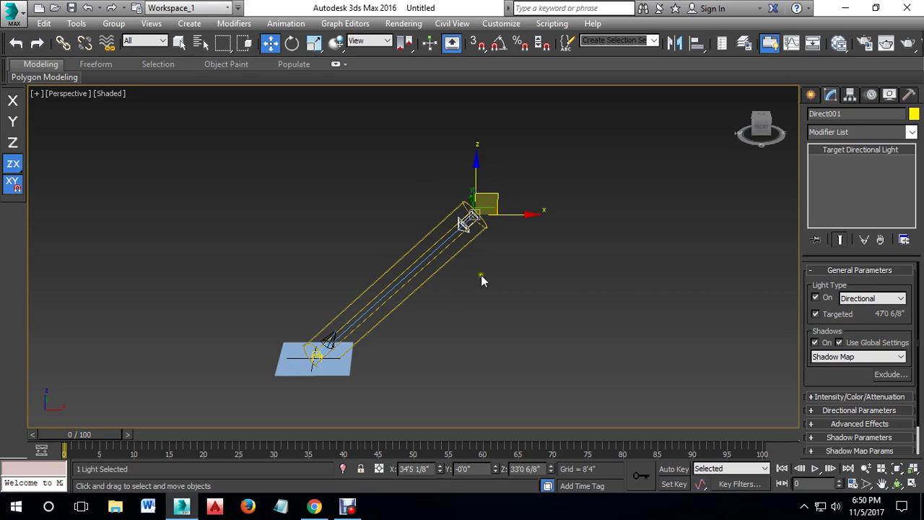
Step: Move Direct001's source up and out to about 47'1" high, target distance 68'3 2/8"
{"action": "scroll", "coordinate": [405, 298], "scroll_direction": "up", "scroll_amount": 3}
{"action": "scroll", "coordinate": [366, 317], "scroll_direction": "up", "scroll_amount": 2}
{"action": "scroll", "coordinate": [428, 332], "scroll_direction": "up", "scroll_amount": 2}
{"action": "scroll", "coordinate": [523, 293], "scroll_direction": "up", "scroll_amount": 1}
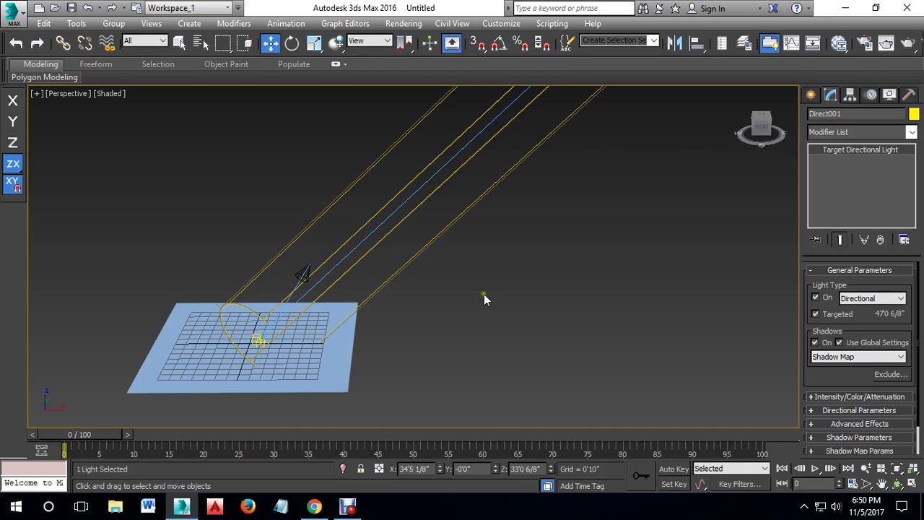
{"action": "scroll", "coordinate": [496, 294], "scroll_direction": "down", "scroll_amount": 4}
{"action": "middle_click_drag", "start_coordinate": [599, 223], "coordinate": [468, 255]}
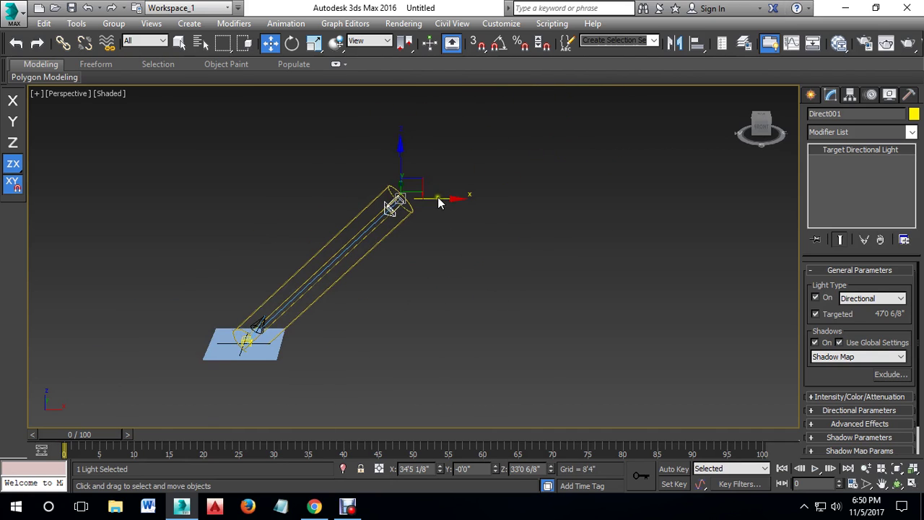
{"action": "mouse_move", "coordinate": [390, 208]}
{"action": "left_mouse_down"}
{"action": "mouse_move", "coordinate": [464, 159]}
{"action": "mouse_move", "coordinate": [468, 141]}
{"action": "left_mouse_up"}
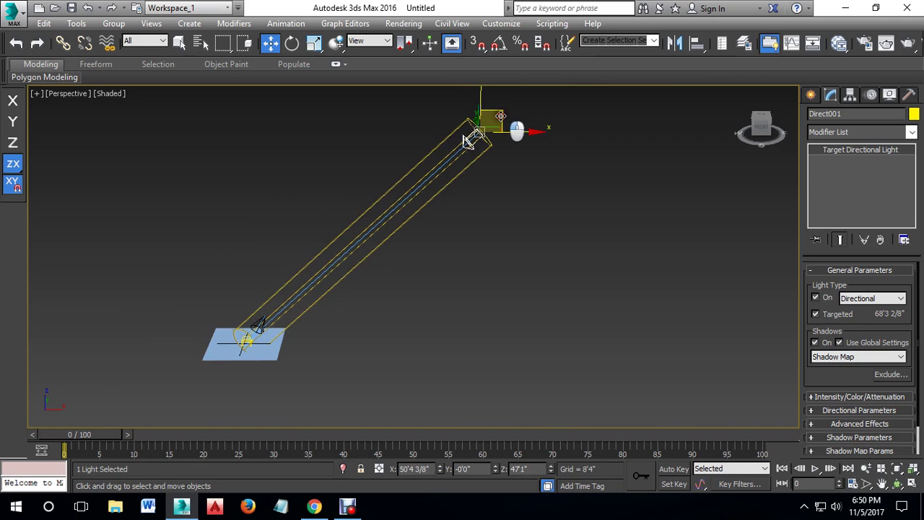
{"action": "scroll", "coordinate": [365, 273], "scroll_direction": "up", "scroll_amount": 3}
{"action": "scroll", "coordinate": [376, 273], "scroll_direction": "up", "scroll_amount": 3}
{"action": "scroll", "coordinate": [381, 271], "scroll_direction": "down", "scroll_amount": 3}
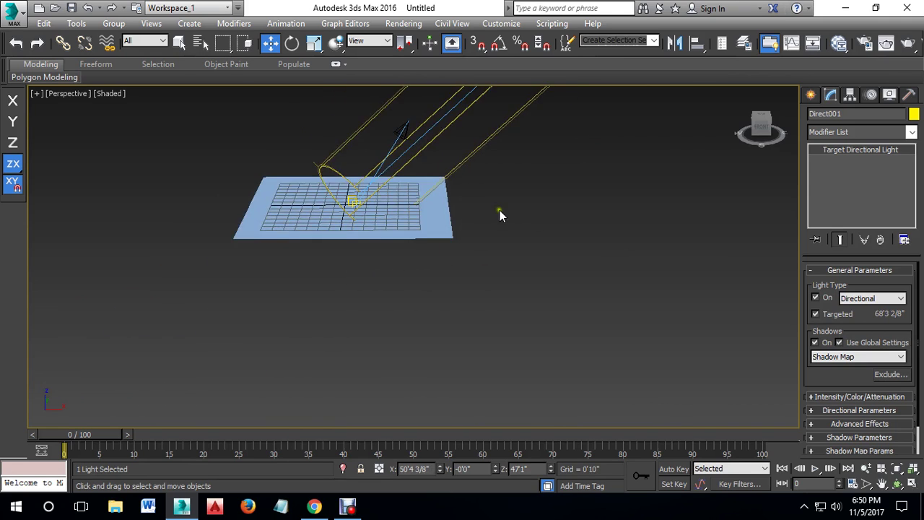
{"action": "left_click", "coordinate": [811, 94]}
Step: Place Omni001 left of the plane and raise it along Z to about 6'2"
{"action": "left_click", "coordinate": [836, 210]}
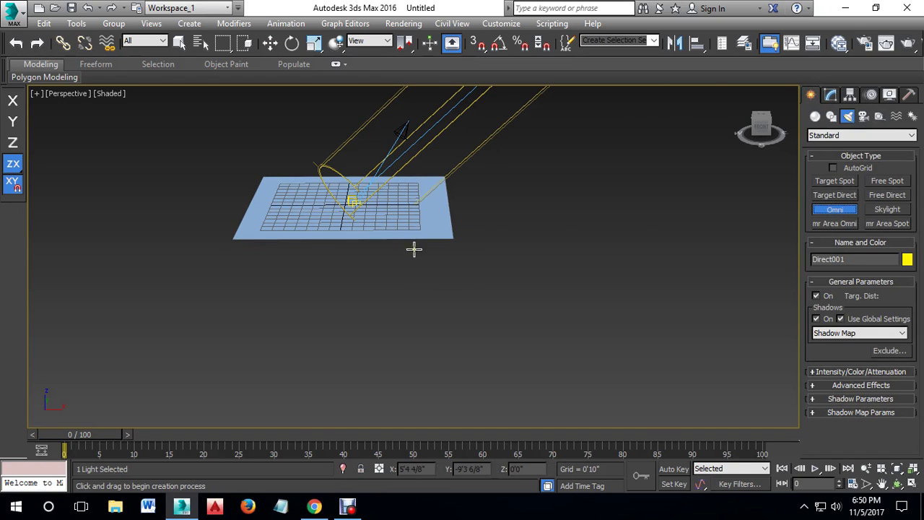
{"action": "middle_click_drag", "start_coordinate": [373, 221], "coordinate": [479, 261]}
{"action": "left_click", "coordinate": [360, 264]}
{"action": "key", "text": "w"}
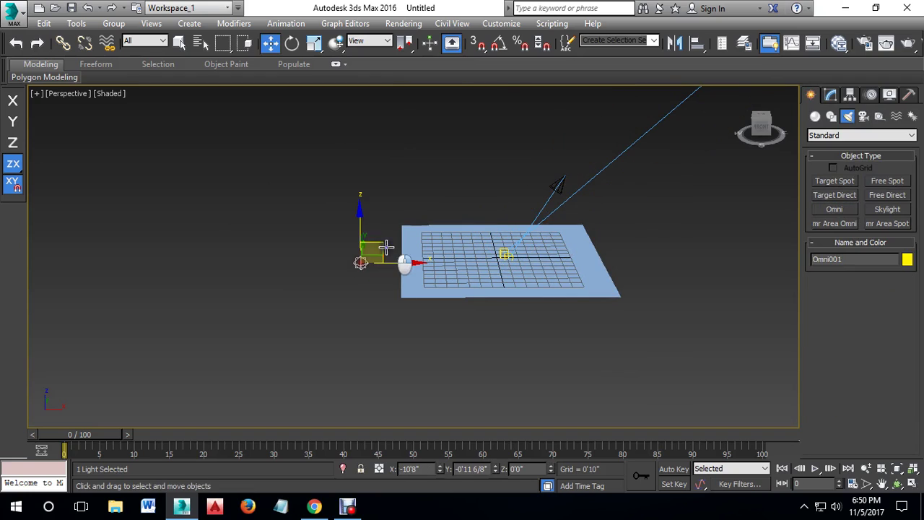
{"action": "key", "text": "F7"}
{"action": "mouse_move", "coordinate": [378, 250]}
{"action": "left_mouse_down"}
{"action": "mouse_move", "coordinate": [382, 176]}
{"action": "mouse_move", "coordinate": [524, 180]}
{"action": "left_mouse_up"}
{"action": "key", "text": "F5"}
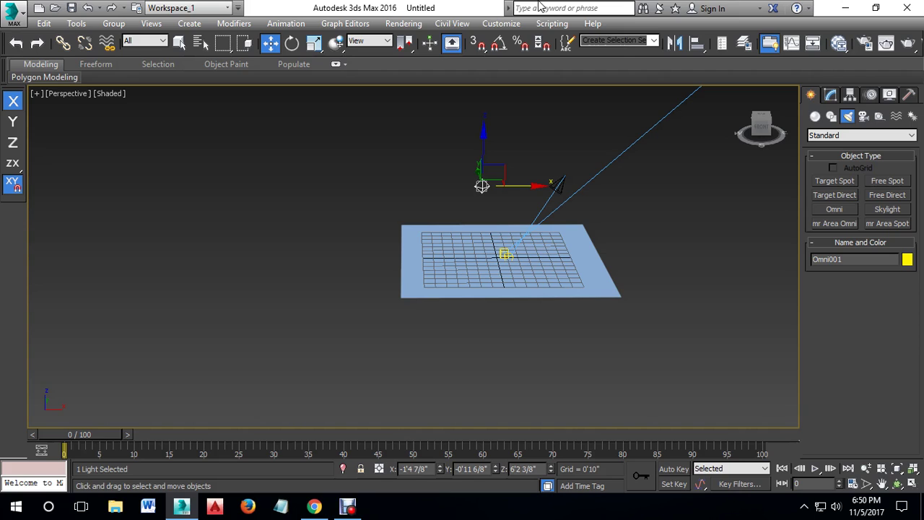
{"action": "left_click", "coordinate": [888, 210]}
Step: Place skylight Sky001 and move it onto the plane's surface near its left side
{"action": "left_click", "coordinate": [289, 296]}
{"action": "key", "text": "w"}
{"action": "middle_click_drag", "start_coordinate": [345, 287], "coordinate": [397, 291]}
{"action": "scroll", "coordinate": [376, 312], "scroll_direction": "up", "scroll_amount": 3}
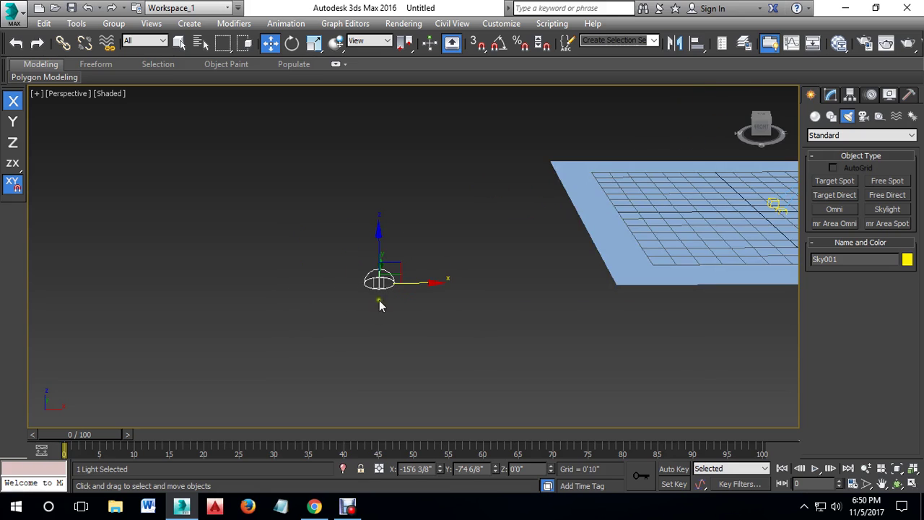
{"action": "left_click_drag", "start_coordinate": [423, 283], "coordinate": [477, 283]}
{"action": "mouse_move", "coordinate": [525, 285]}
{"action": "middle_mouse_down"}
{"action": "mouse_move", "coordinate": [372, 295]}
{"action": "mouse_move", "coordinate": [378, 317]}
{"action": "middle_mouse_up"}
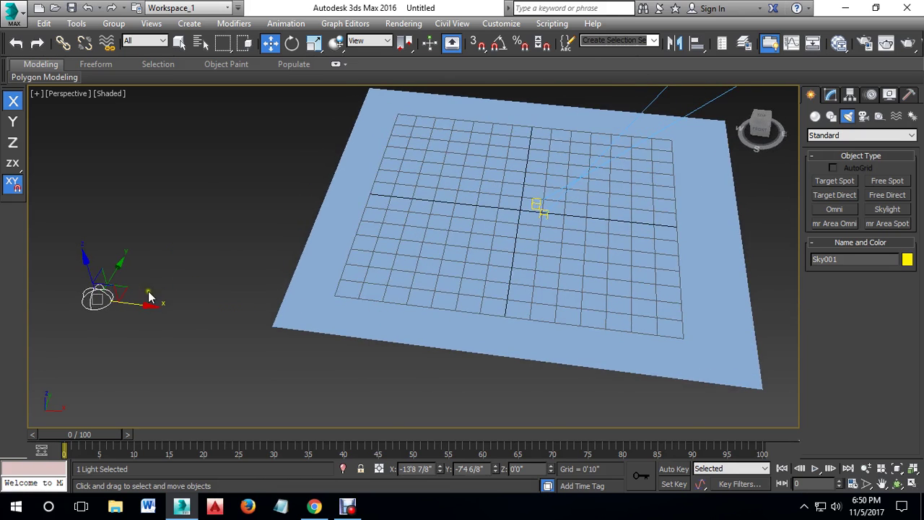
{"action": "left_click_drag", "start_coordinate": [124, 295], "coordinate": [416, 216]}
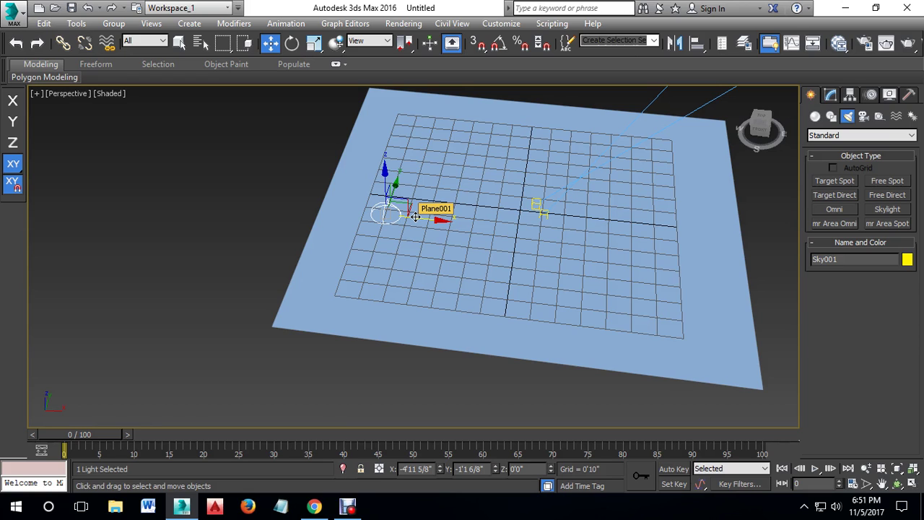
Step: Inspect Sky001's parameters, then select the skylight and delete it
{"action": "left_click", "coordinate": [830, 95]}
{"action": "left_click", "coordinate": [811, 95]}
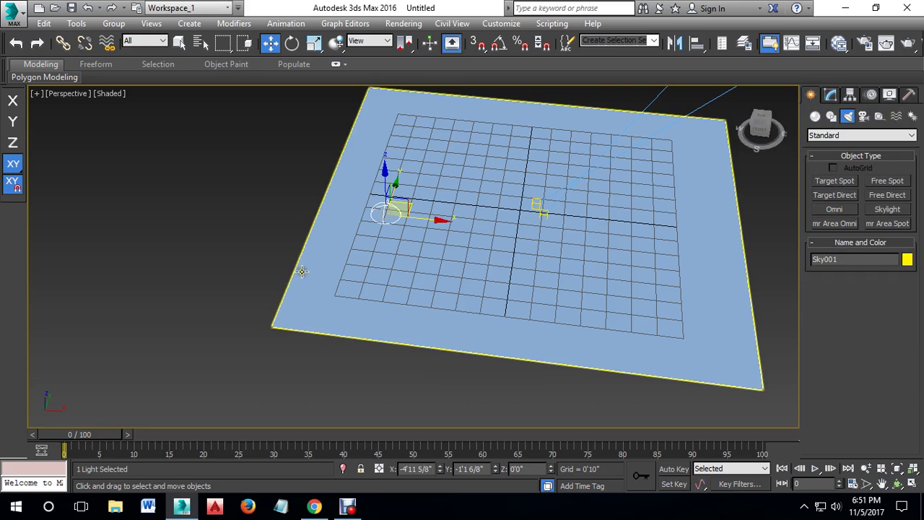
{"action": "middle_click_drag", "start_coordinate": [337, 268], "coordinate": [335, 221], "text": "alt"}
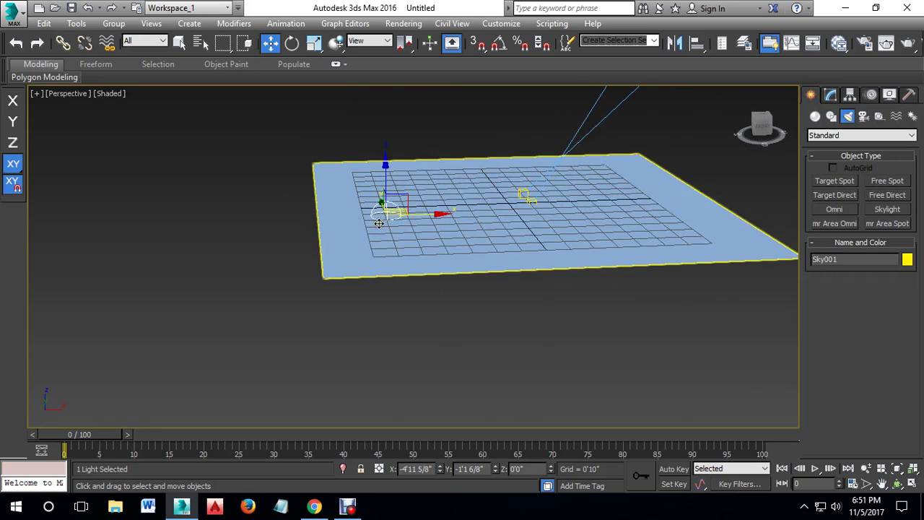
{"action": "scroll", "coordinate": [439, 233], "scroll_direction": "up", "scroll_amount": 5}
{"action": "scroll", "coordinate": [438, 232], "scroll_direction": "down", "scroll_amount": 3}
{"action": "scroll", "coordinate": [439, 232], "scroll_direction": "down", "scroll_amount": 3}
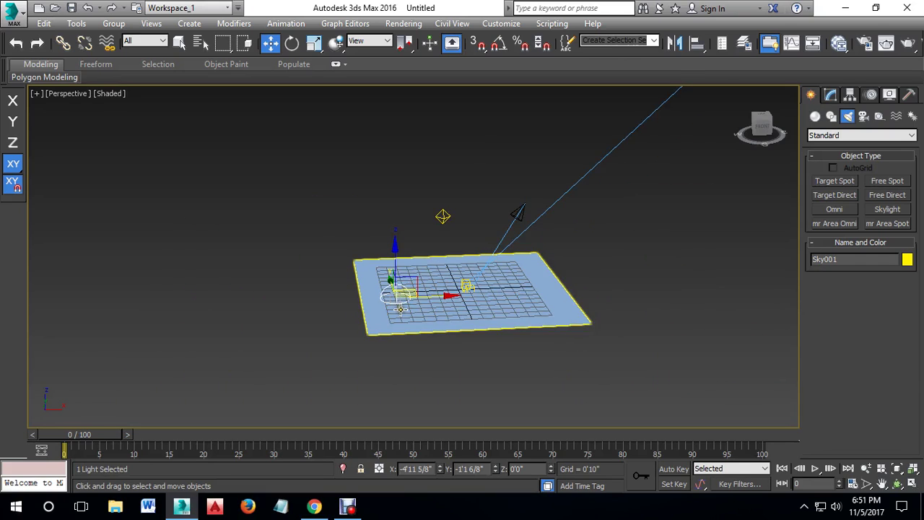
{"action": "scroll", "coordinate": [704, 261], "scroll_direction": "up", "scroll_amount": 2}
{"action": "left_click", "coordinate": [831, 95]}
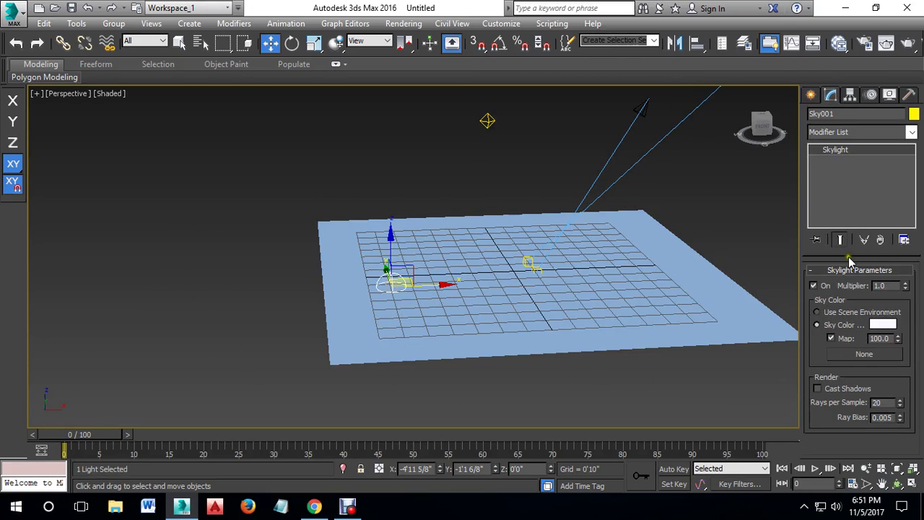
{"action": "left_click", "coordinate": [532, 401]}
{"action": "left_click", "coordinate": [408, 287]}
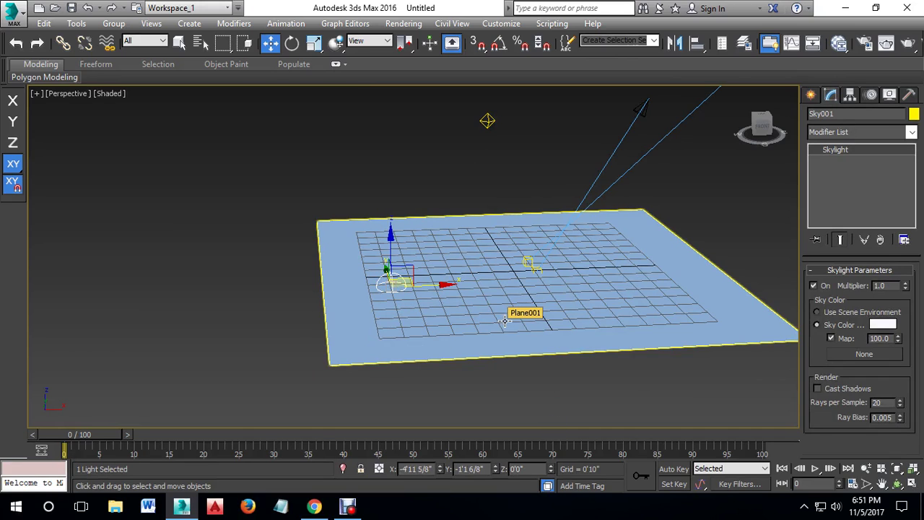
{"action": "key", "text": "Delete"}
Step: Pan the view and select the spotlight Spot001
{"action": "middle_click_drag", "start_coordinate": [609, 287], "coordinate": [486, 316]}
{"action": "left_click_drag", "start_coordinate": [349, 122], "coordinate": [408, 178]}
{"action": "left_click", "coordinate": [331, 145]}
{"action": "left_click_drag", "start_coordinate": [331, 145], "coordinate": [415, 178]}
{"action": "left_click", "coordinate": [325, 140]}
{"action": "left_click_drag", "start_coordinate": [326, 140], "coordinate": [462, 171]}
{"action": "left_click", "coordinate": [462, 172]}
{"action": "left_click", "coordinate": [526, 136]}
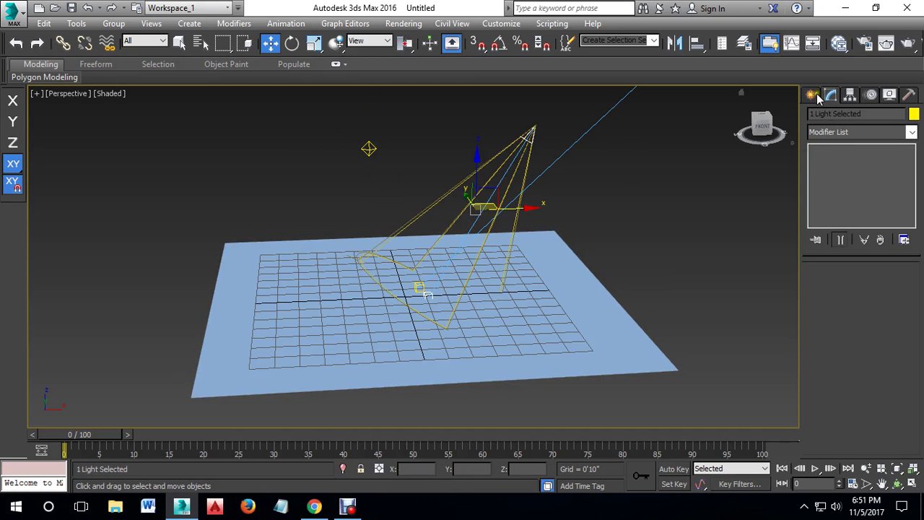
Step: Select Spot001 at its head while orbiting the view around the scene
{"action": "left_click", "coordinate": [812, 94]}
{"action": "left_click", "coordinate": [640, 213]}
{"action": "left_click", "coordinate": [540, 139]}
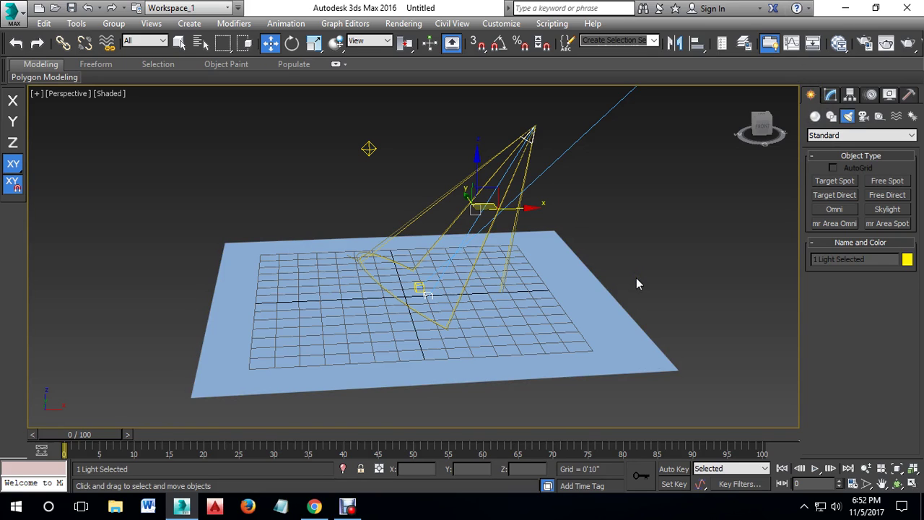
{"action": "left_click", "coordinate": [829, 96]}
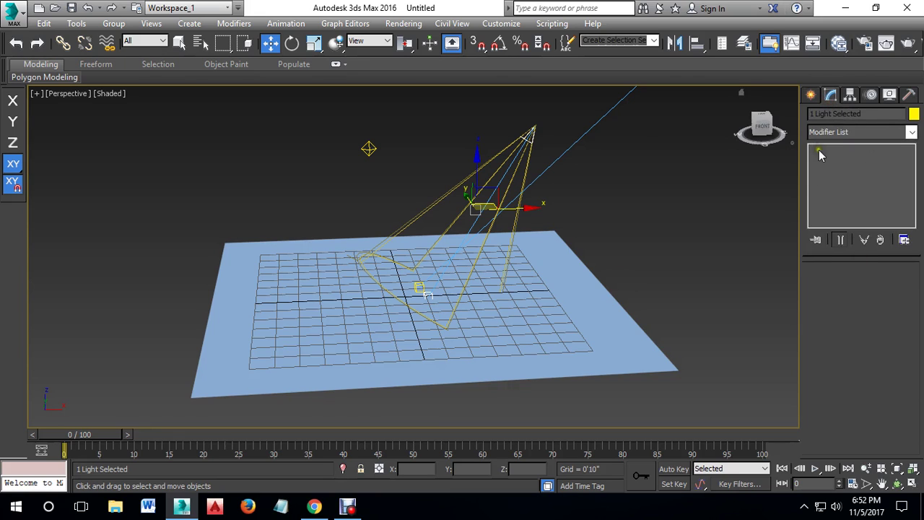
{"action": "left_click", "coordinate": [531, 132]}
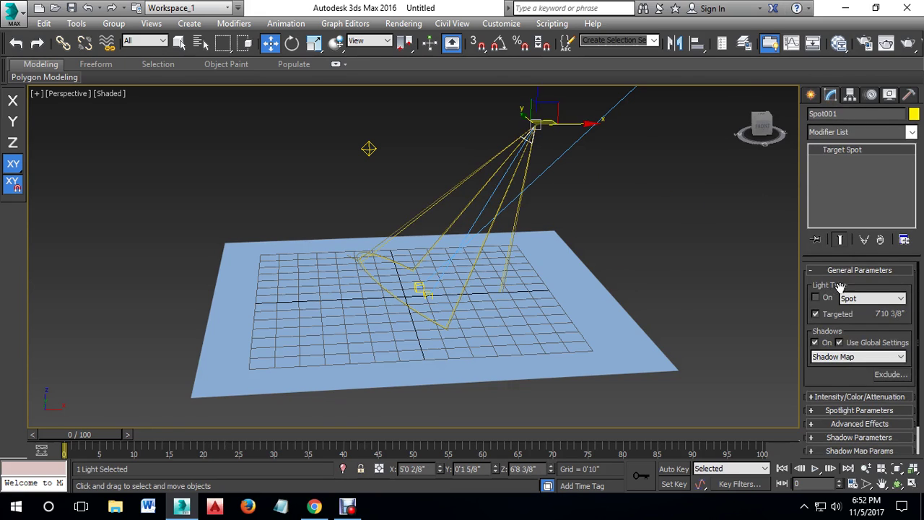
{"action": "left_click", "coordinate": [631, 209]}
{"action": "middle_click_drag", "start_coordinate": [632, 208], "coordinate": [542, 223], "text": "alt"}
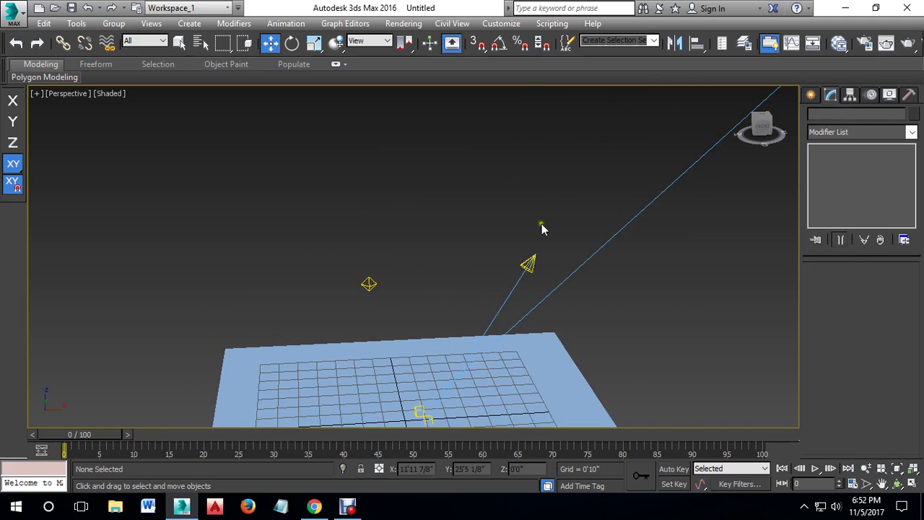
{"action": "left_click", "coordinate": [538, 261]}
{"action": "middle_click_drag", "start_coordinate": [543, 267], "coordinate": [554, 201], "text": "alt"}
{"action": "scroll", "coordinate": [554, 201], "scroll_direction": "down", "scroll_amount": 5}
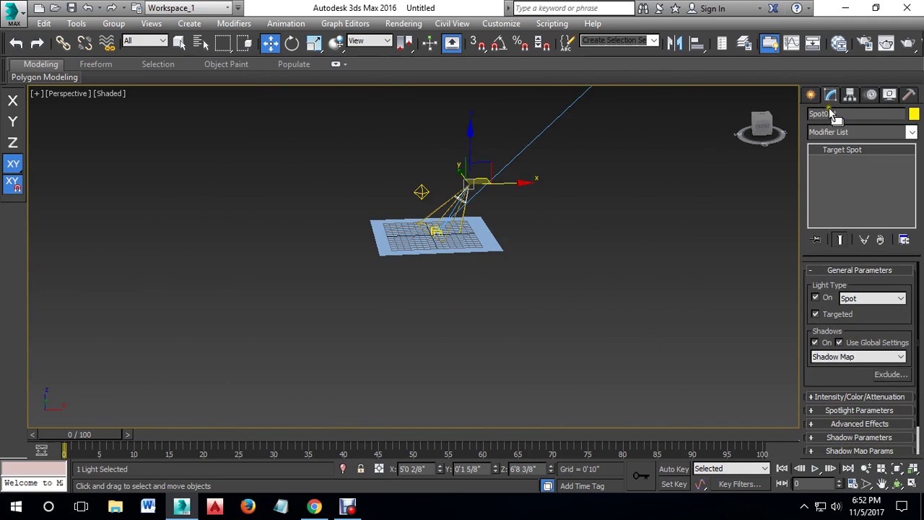
Step: Raise Spot001 along Z to about 11'3" above the plane
{"action": "left_click", "coordinate": [810, 95]}
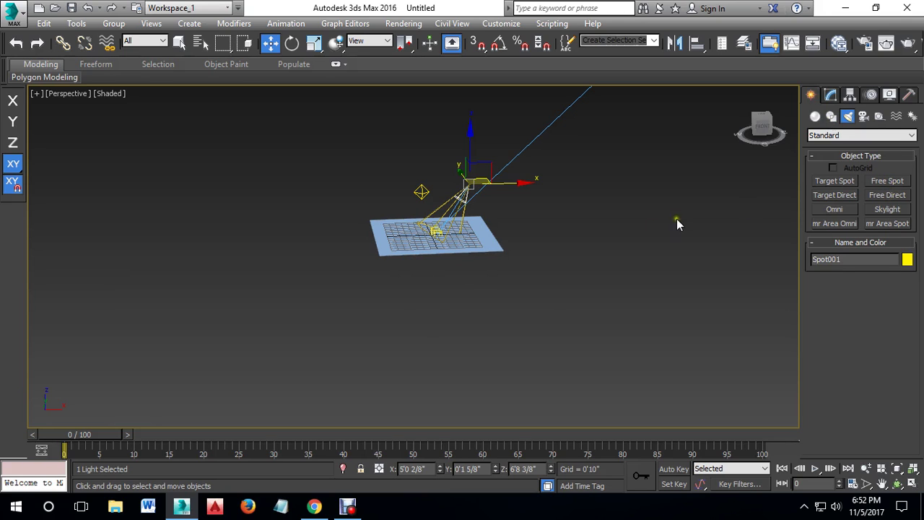
{"action": "middle_click_drag", "start_coordinate": [676, 219], "coordinate": [535, 322]}
{"action": "middle_click_drag", "start_coordinate": [474, 321], "coordinate": [446, 277]}
{"action": "scroll", "coordinate": [446, 276], "scroll_direction": "up", "scroll_amount": 3}
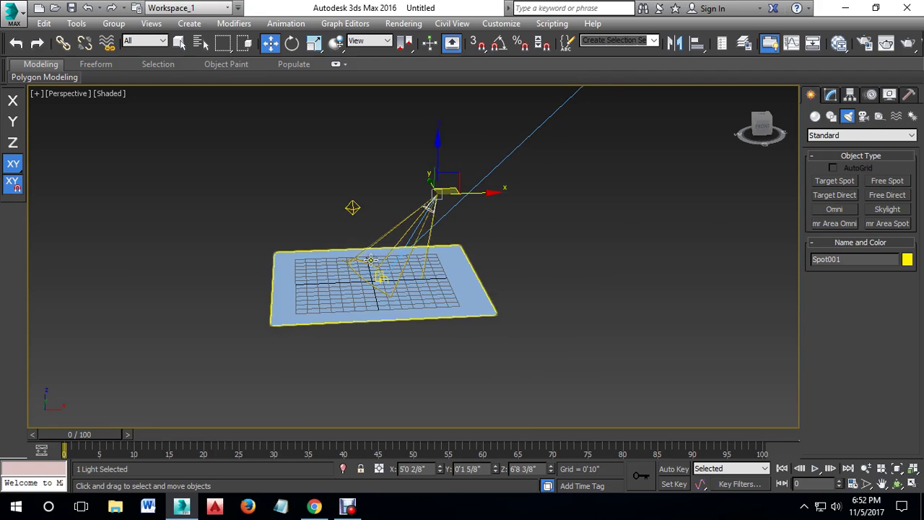
{"action": "mouse_move", "coordinate": [439, 172]}
{"action": "left_mouse_down"}
{"action": "mouse_move", "coordinate": [445, 106]}
{"action": "mouse_move", "coordinate": [489, 206]}
{"action": "left_mouse_up"}
{"action": "key", "text": "ctrl+z"}
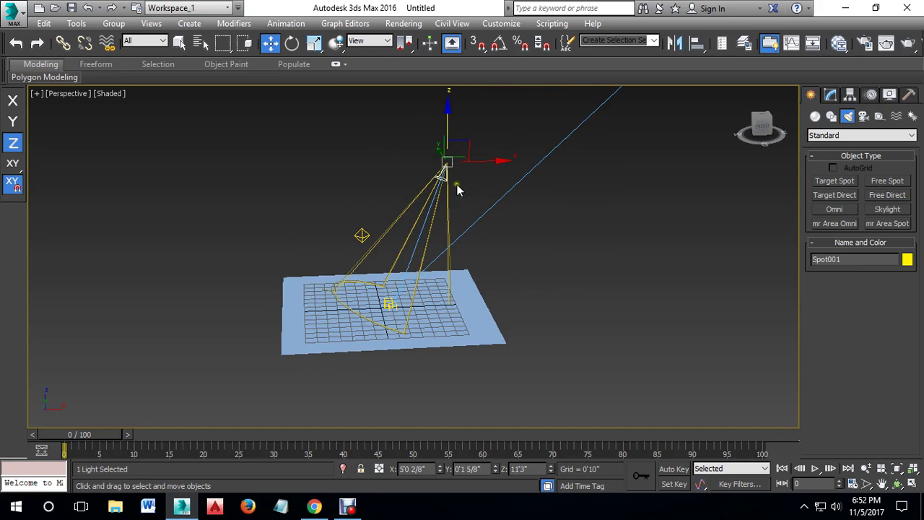
Step: Move Spot001.Target toward the plane's left side to re-aim the cone
{"action": "left_click", "coordinate": [603, 321]}
{"action": "left_click", "coordinate": [390, 305]}
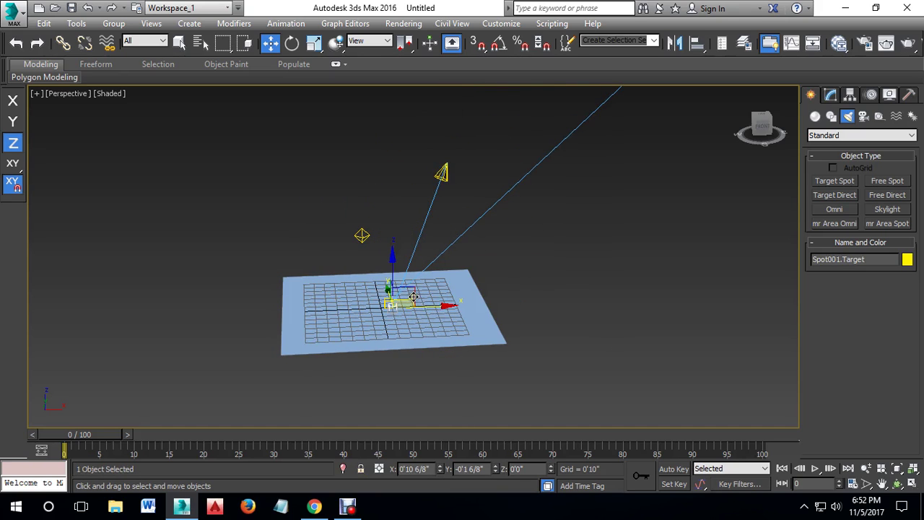
{"action": "mouse_move", "coordinate": [410, 293]}
{"action": "left_mouse_down"}
{"action": "mouse_move", "coordinate": [415, 203]}
{"action": "mouse_move", "coordinate": [412, 264]}
{"action": "mouse_move", "coordinate": [392, 305]}
{"action": "mouse_move", "coordinate": [466, 301]}
{"action": "mouse_move", "coordinate": [339, 293]}
{"action": "mouse_move", "coordinate": [402, 297]}
{"action": "mouse_move", "coordinate": [355, 294]}
{"action": "mouse_move", "coordinate": [382, 278]}
{"action": "mouse_move", "coordinate": [351, 284]}
{"action": "left_mouse_up"}
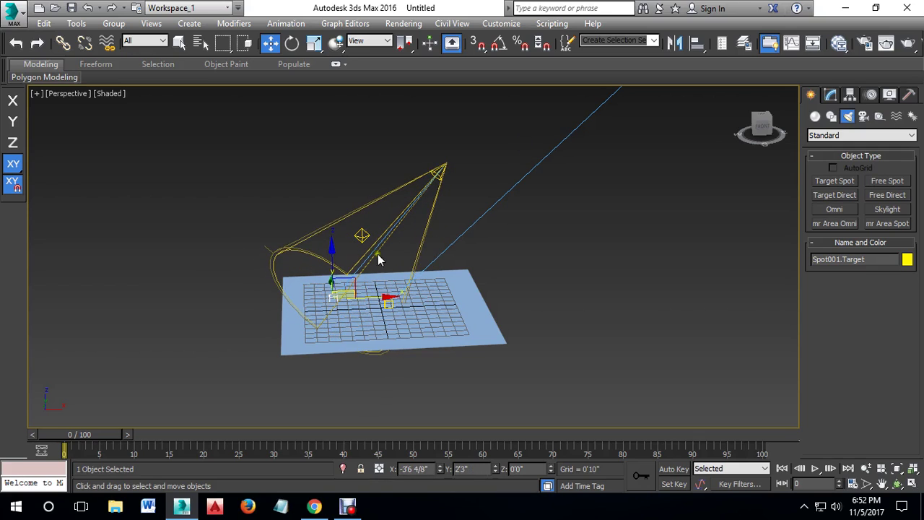
{"action": "left_click", "coordinate": [439, 174]}
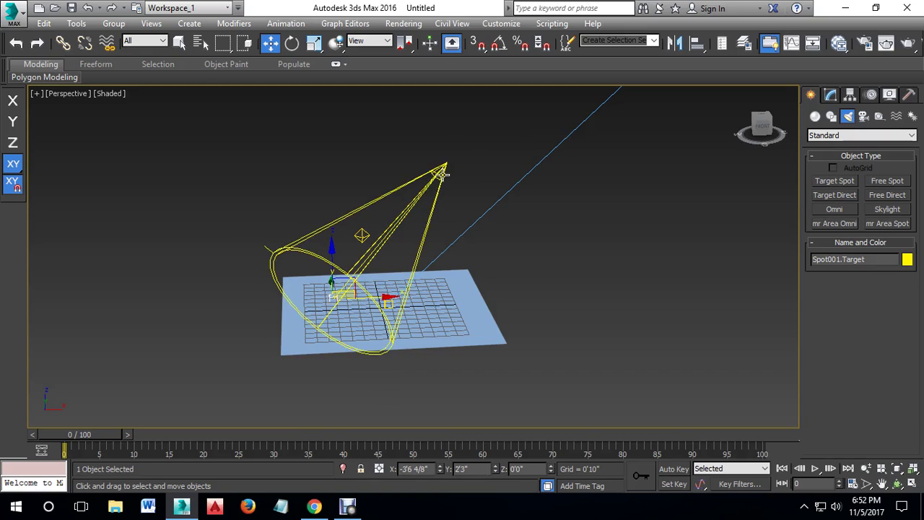
Step: Uncheck Targeted to make Spot001 a free spot, move it left, and tilt it downward
{"action": "left_click", "coordinate": [830, 95]}
{"action": "left_click", "coordinate": [816, 315]}
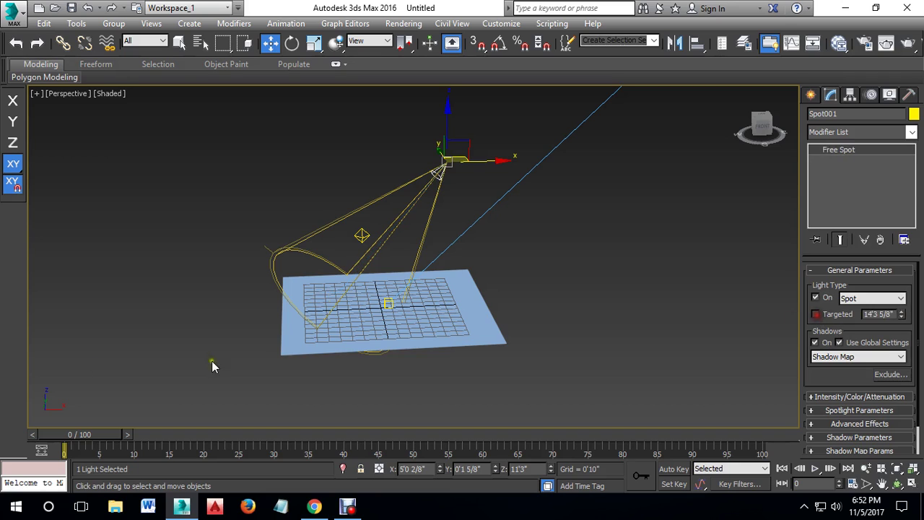
{"action": "left_click_drag", "start_coordinate": [457, 142], "coordinate": [320, 144]}
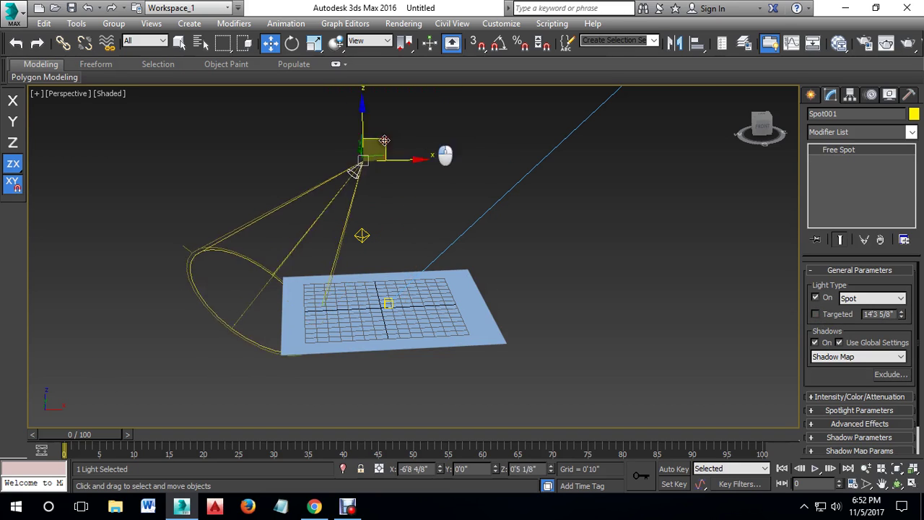
{"action": "left_click", "coordinate": [202, 341]}
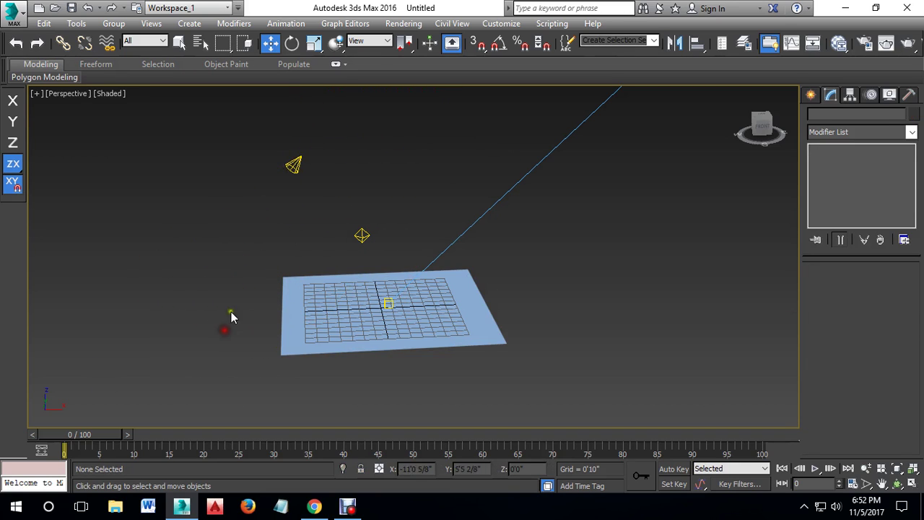
{"action": "left_click", "coordinate": [293, 164]}
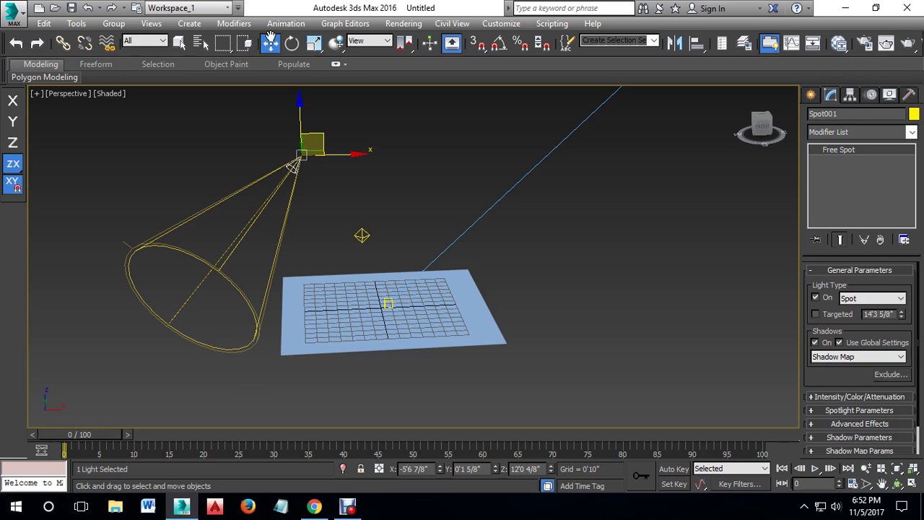
{"action": "left_click", "coordinate": [291, 43]}
{"action": "mouse_move", "coordinate": [260, 125]}
{"action": "left_mouse_down"}
{"action": "mouse_move", "coordinate": [275, 139]}
{"action": "mouse_move", "coordinate": [221, 182]}
{"action": "mouse_move", "coordinate": [207, 223]}
{"action": "mouse_move", "coordinate": [243, 82]}
{"action": "mouse_move", "coordinate": [244, 210]}
{"action": "mouse_move", "coordinate": [272, 87]}
{"action": "mouse_move", "coordinate": [281, 229]}
{"action": "mouse_move", "coordinate": [279, 169]}
{"action": "mouse_move", "coordinate": [276, 210]}
{"action": "mouse_move", "coordinate": [296, 243]}
{"action": "left_mouse_up"}
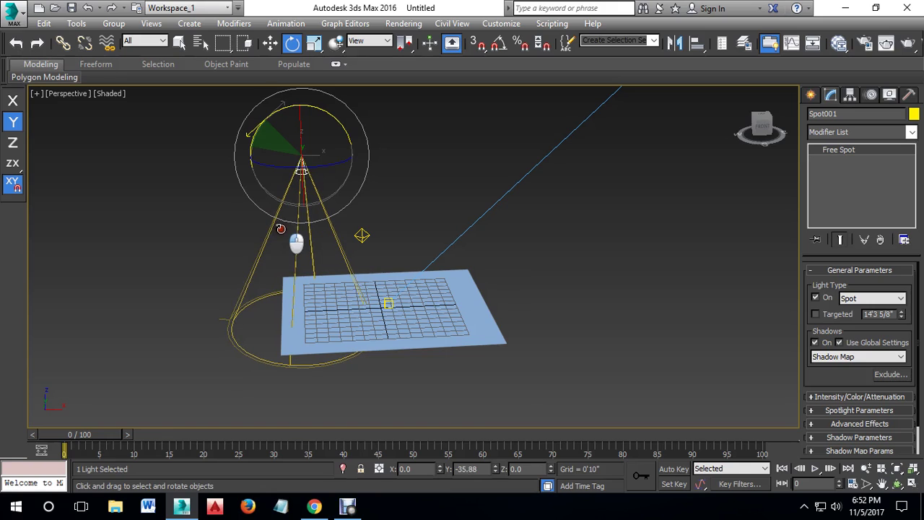
Step: Rotate the free spotlight about 86° so it shines down onto the plane
{"action": "left_click", "coordinate": [567, 284]}
{"action": "middle_click_drag", "start_coordinate": [567, 285], "coordinate": [433, 316]}
{"action": "scroll", "coordinate": [403, 330], "scroll_direction": "down", "scroll_amount": 2}
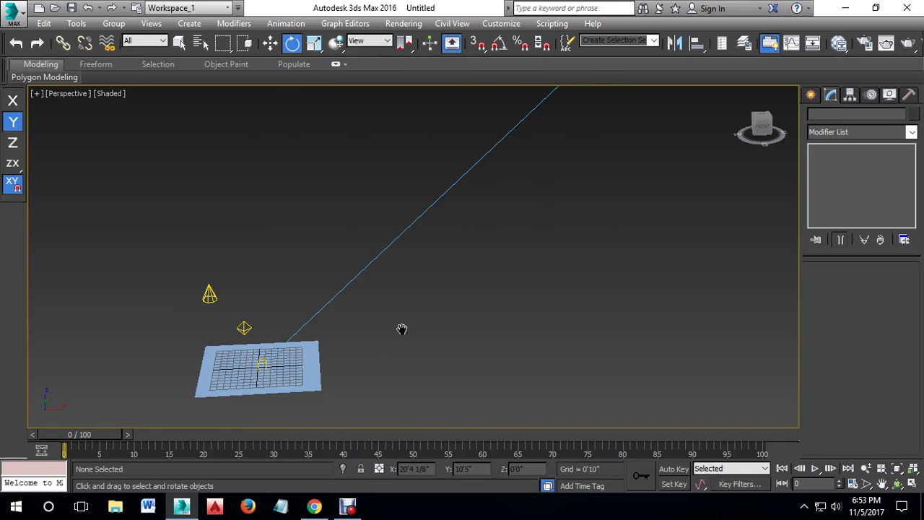
{"action": "left_click", "coordinate": [209, 293]}
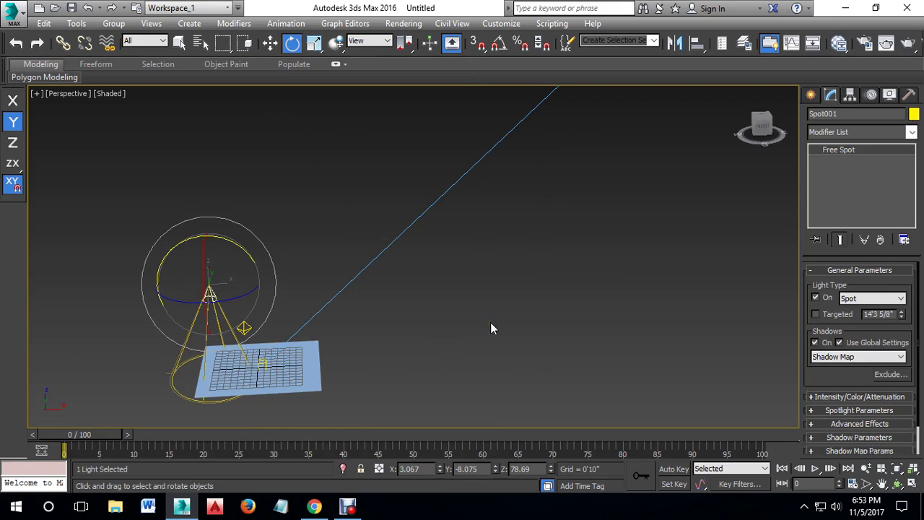
{"action": "left_click", "coordinate": [438, 322]}
{"action": "left_click", "coordinate": [210, 294]}
{"action": "left_click_drag", "start_coordinate": [185, 246], "coordinate": [122, 418]}
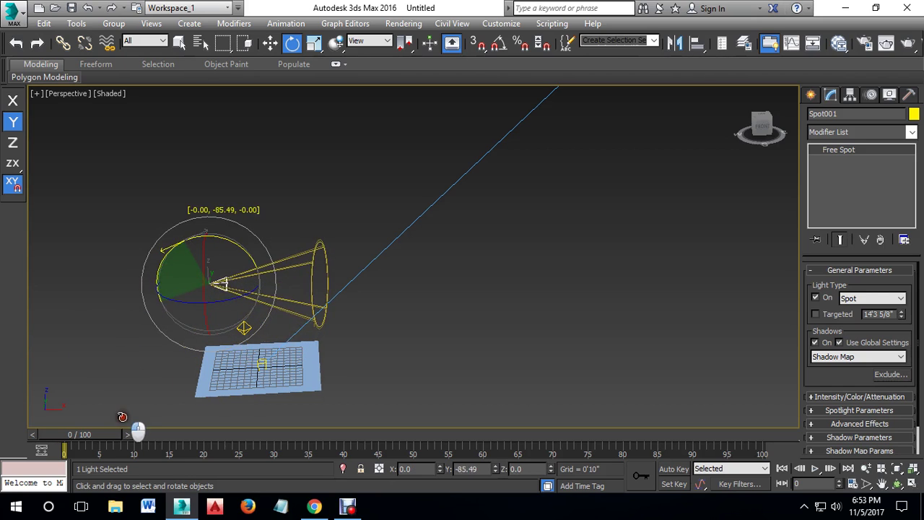
{"action": "left_click", "coordinate": [431, 319]}
{"action": "left_click", "coordinate": [218, 283]}
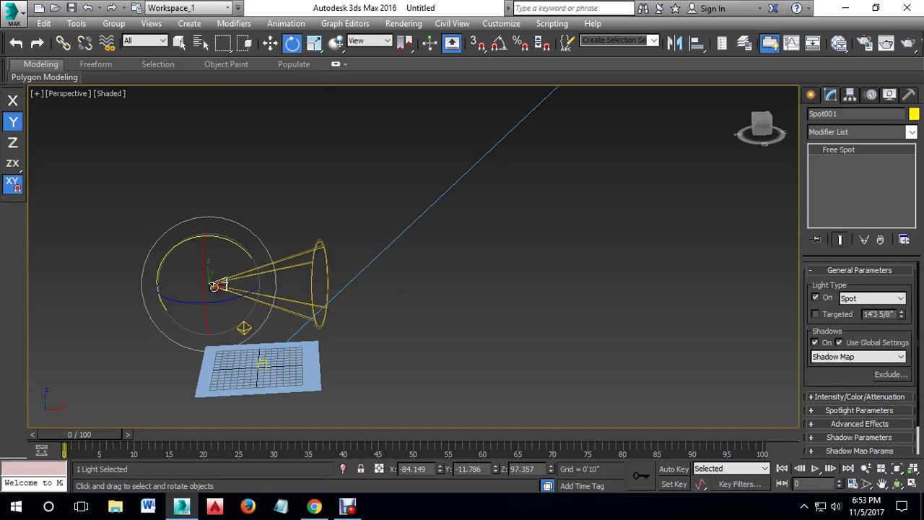
{"action": "left_click_drag", "start_coordinate": [184, 243], "coordinate": [265, 238]}
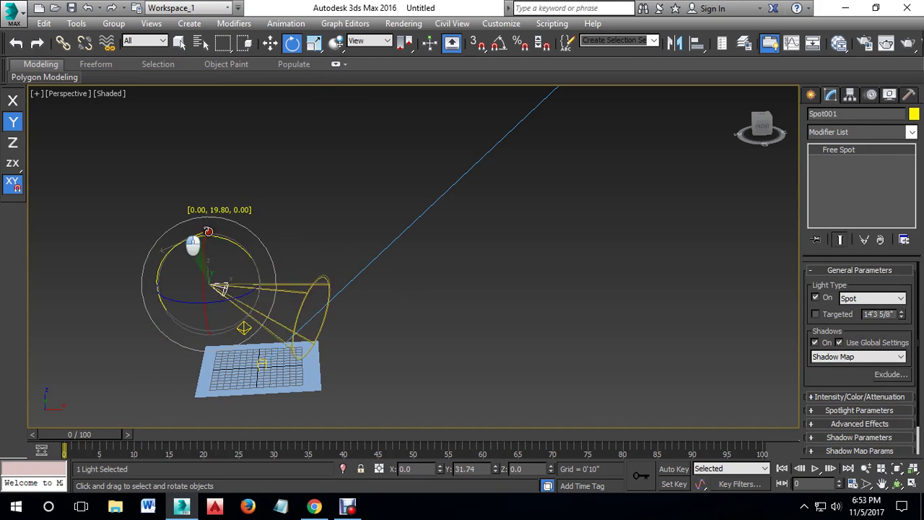
{"action": "left_click", "coordinate": [265, 239]}
{"action": "left_click", "coordinate": [217, 293]}
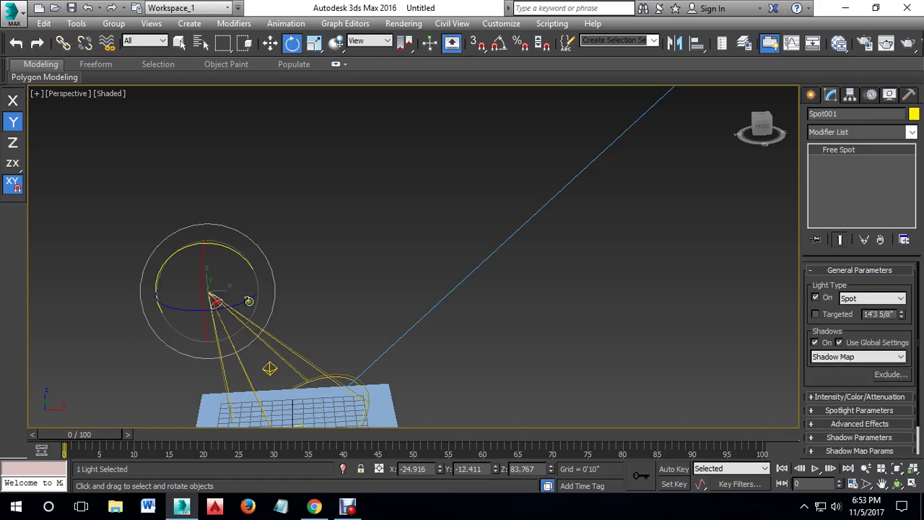
Step: Uncheck Targeted on Direct001 to make it a free directional light
{"action": "middle_click_drag", "start_coordinate": [216, 292], "coordinate": [350, 275]}
{"action": "scroll", "coordinate": [349, 275], "scroll_direction": "down", "scroll_amount": 8}
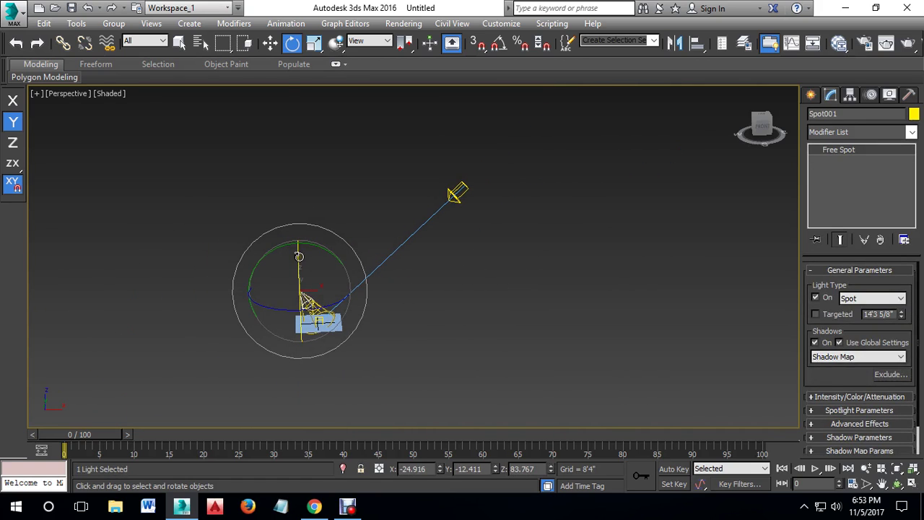
{"action": "left_click", "coordinate": [455, 194]}
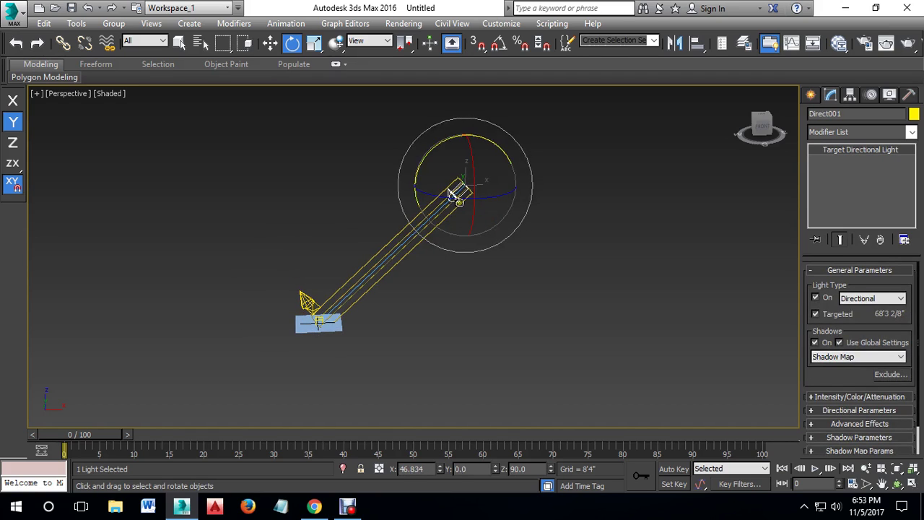
{"action": "left_click", "coordinate": [816, 315]}
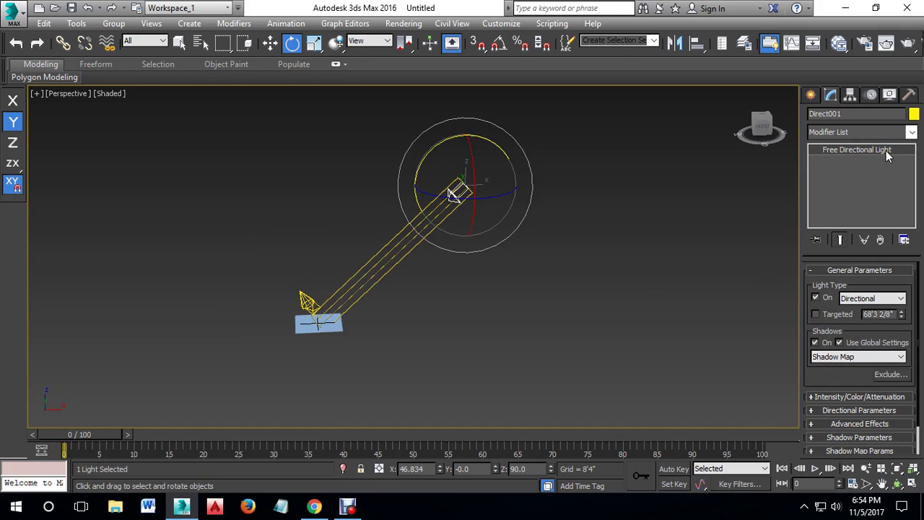
Step: Re-enable Targeted on Direct001 and move Direct001.Target along X onto the plane
{"action": "left_click", "coordinate": [818, 314]}
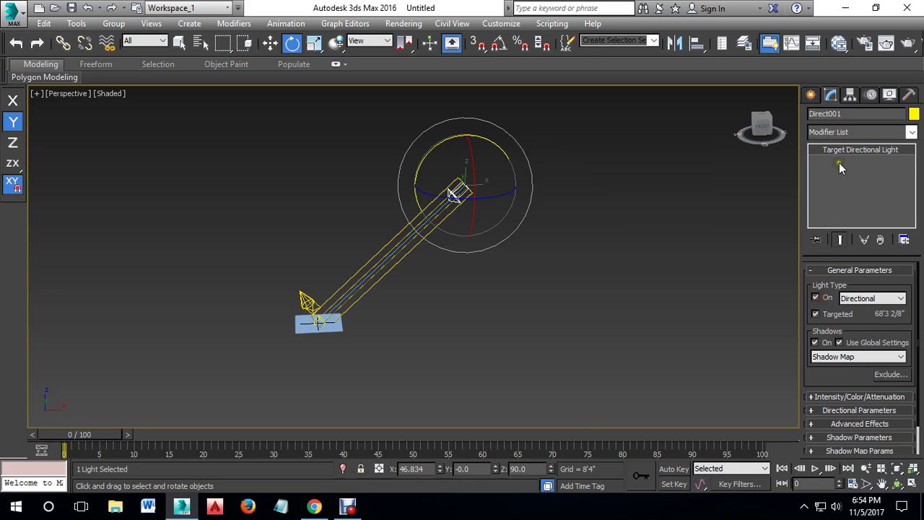
{"action": "left_click", "coordinate": [818, 314]}
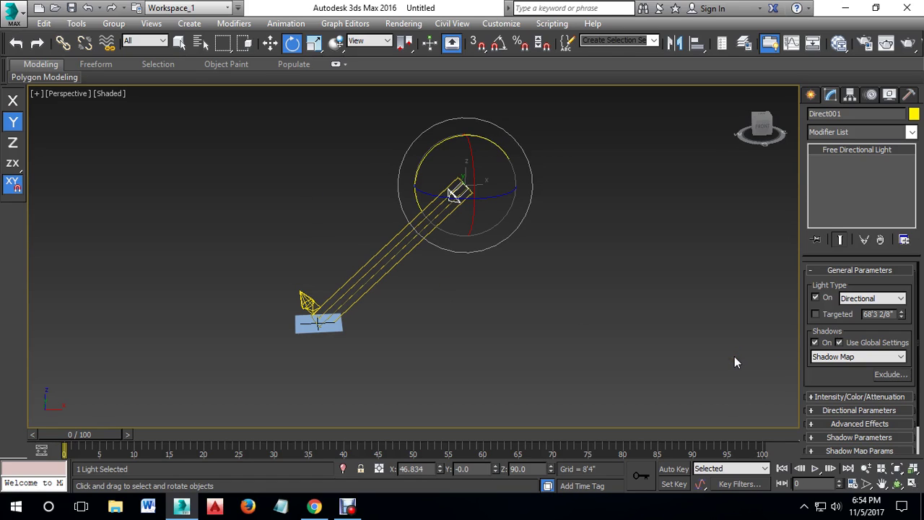
{"action": "left_click", "coordinate": [815, 316]}
{"action": "left_click_drag", "start_coordinate": [442, 153], "coordinate": [400, 269]}
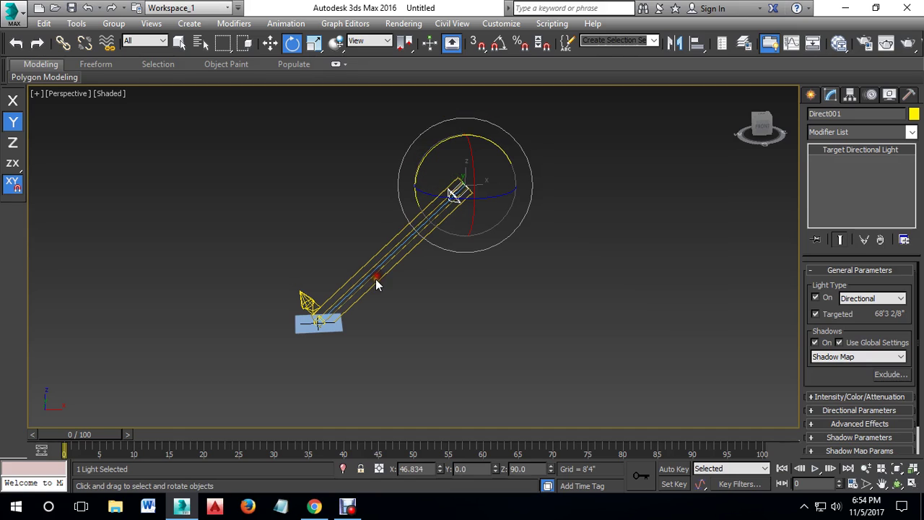
{"action": "left_click", "coordinate": [307, 302]}
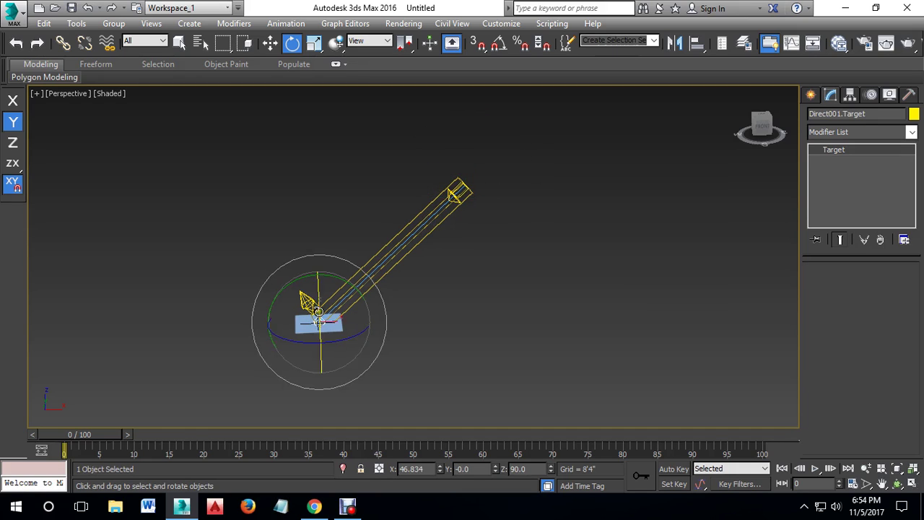
{"action": "left_click", "coordinate": [270, 43]}
{"action": "mouse_move", "coordinate": [354, 322]}
{"action": "left_mouse_down"}
{"action": "mouse_move", "coordinate": [667, 296]}
{"action": "mouse_move", "coordinate": [511, 308]}
{"action": "mouse_move", "coordinate": [364, 294]}
{"action": "left_mouse_up"}
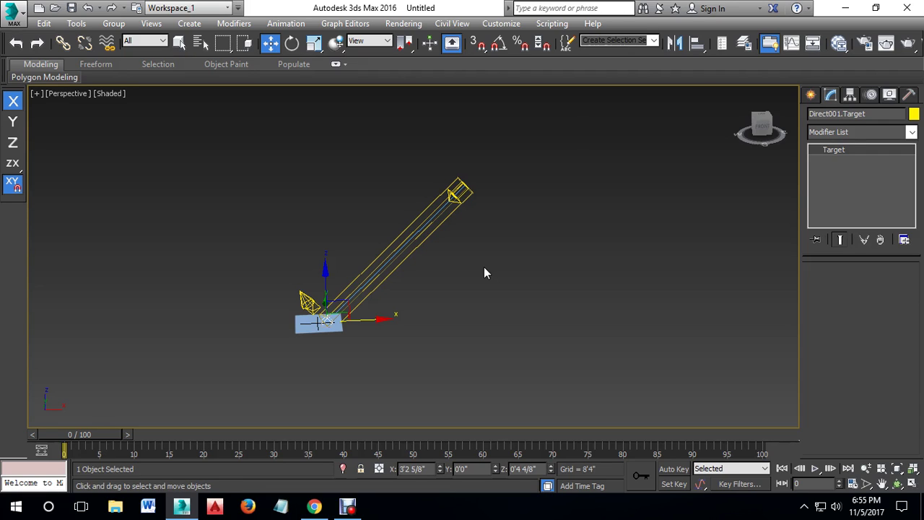
Step: Region-select the existing lights and remove them, leaving only the plane
{"action": "left_click_drag", "start_coordinate": [423, 149], "coordinate": [515, 243]}
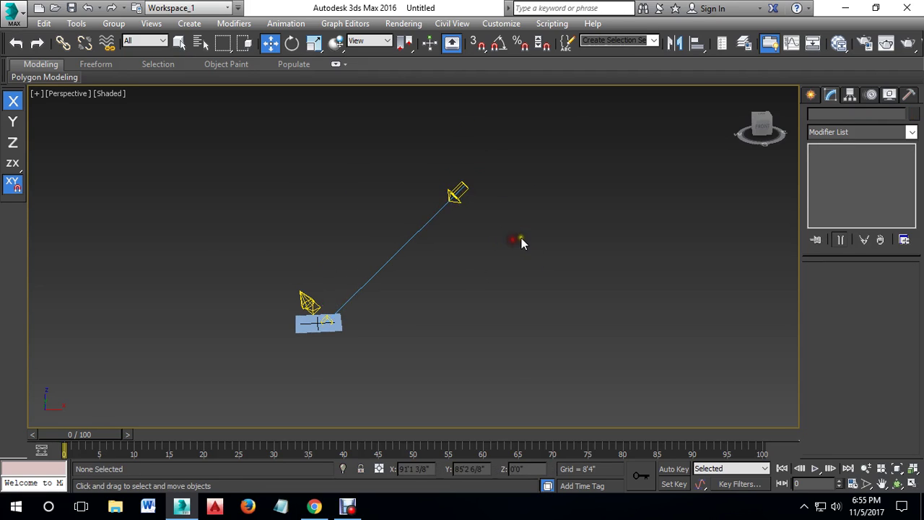
{"action": "left_click", "coordinate": [518, 238]}
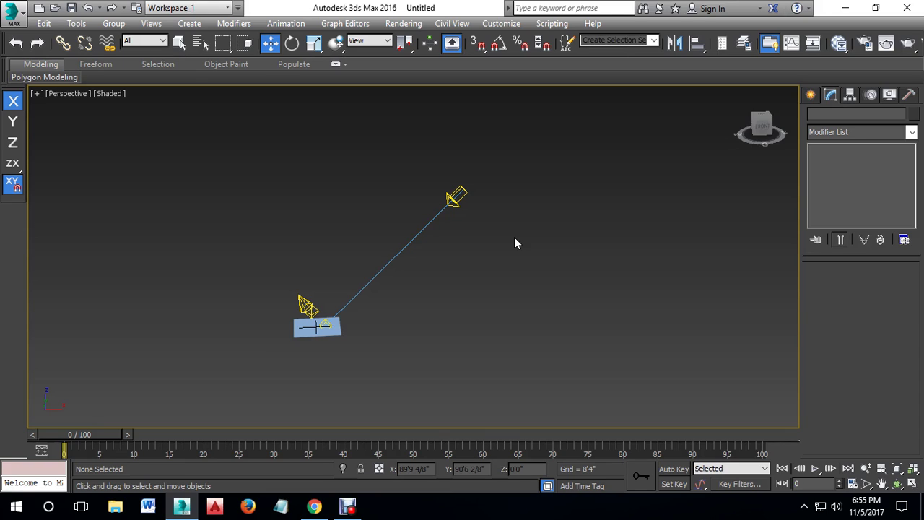
{"action": "left_click_drag", "start_coordinate": [242, 139], "coordinate": [681, 347]}
{"action": "left_click", "coordinate": [431, 369]}
{"action": "left_click_drag", "start_coordinate": [218, 161], "coordinate": [708, 398]}
{"action": "left_click", "coordinate": [427, 369]}
{"action": "left_click", "coordinate": [296, 340]}
{"action": "left_click_drag", "start_coordinate": [276, 149], "coordinate": [469, 303]}
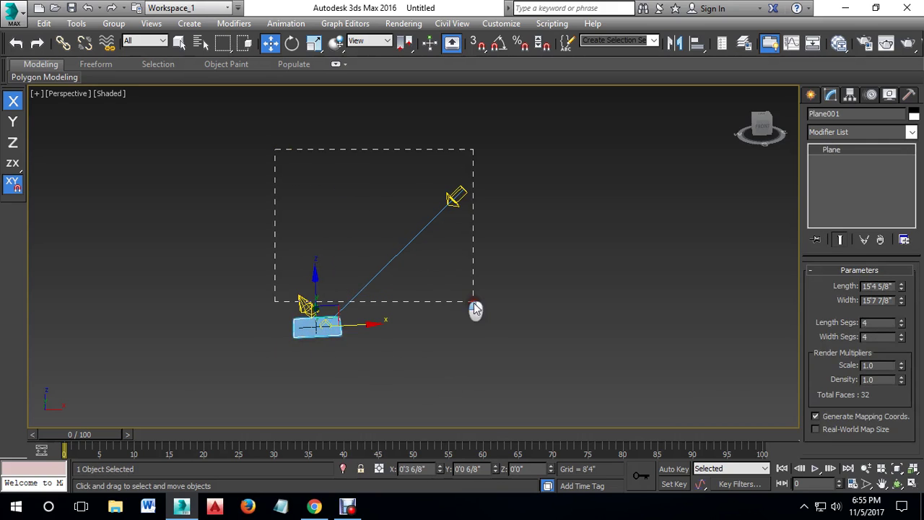
{"action": "mouse_move", "coordinate": [297, 228]}
{"action": "middle_mouse_down", "text": "alt"}
{"action": "mouse_move", "coordinate": [340, 306]}
{"action": "mouse_move", "coordinate": [343, 278]}
{"action": "middle_mouse_up", "text": "alt"}
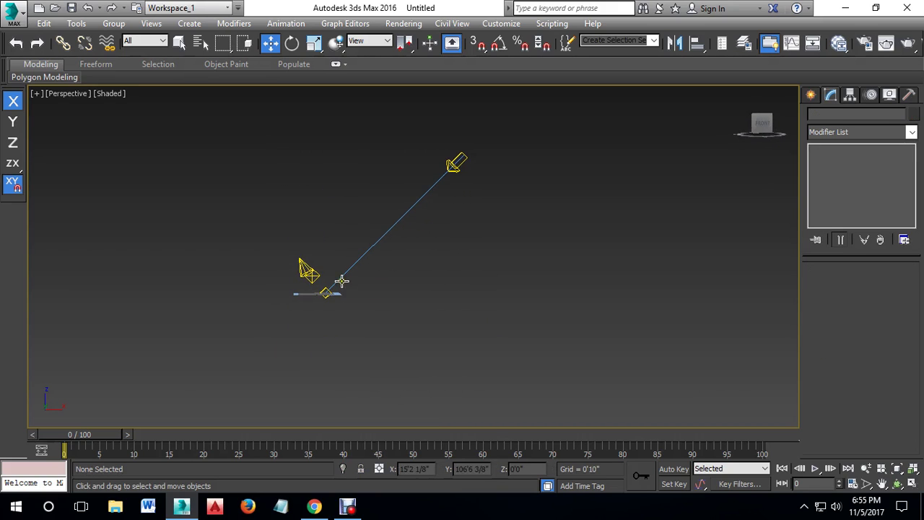
{"action": "mouse_move", "coordinate": [179, 112]}
{"action": "left_mouse_down"}
{"action": "mouse_move", "coordinate": [578, 268]}
{"action": "mouse_move", "coordinate": [582, 282]}
{"action": "left_mouse_up"}
{"action": "key", "text": "Delete"}
Step: Select Plane001 and bring up the Standard light types
{"action": "mouse_move", "coordinate": [351, 298]}
{"action": "middle_mouse_down", "text": "alt"}
{"action": "mouse_move", "coordinate": [274, 309]}
{"action": "mouse_move", "coordinate": [307, 353]}
{"action": "mouse_move", "coordinate": [340, 252]}
{"action": "mouse_move", "coordinate": [345, 311]}
{"action": "middle_mouse_up", "text": "alt"}
{"action": "left_click", "coordinate": [340, 254]}
{"action": "scroll", "coordinate": [340, 254], "scroll_direction": "down", "scroll_amount": 4}
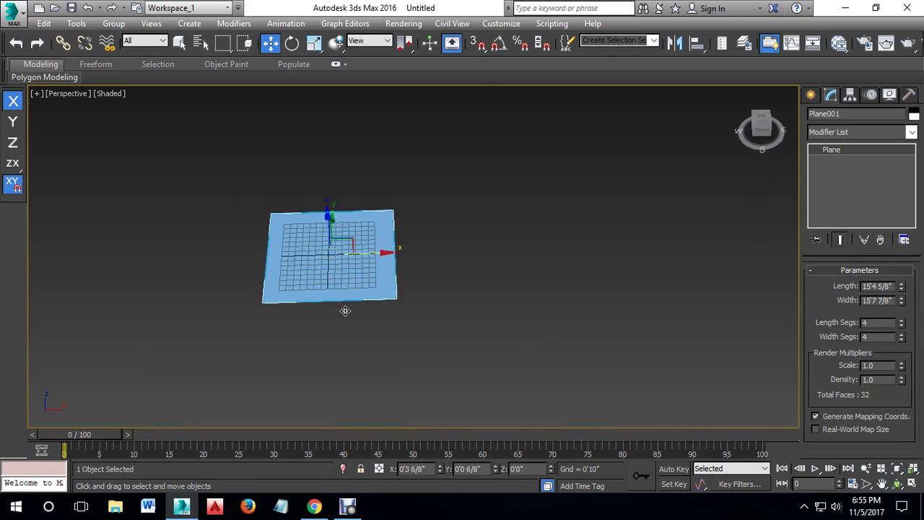
{"action": "left_click", "coordinate": [810, 95]}
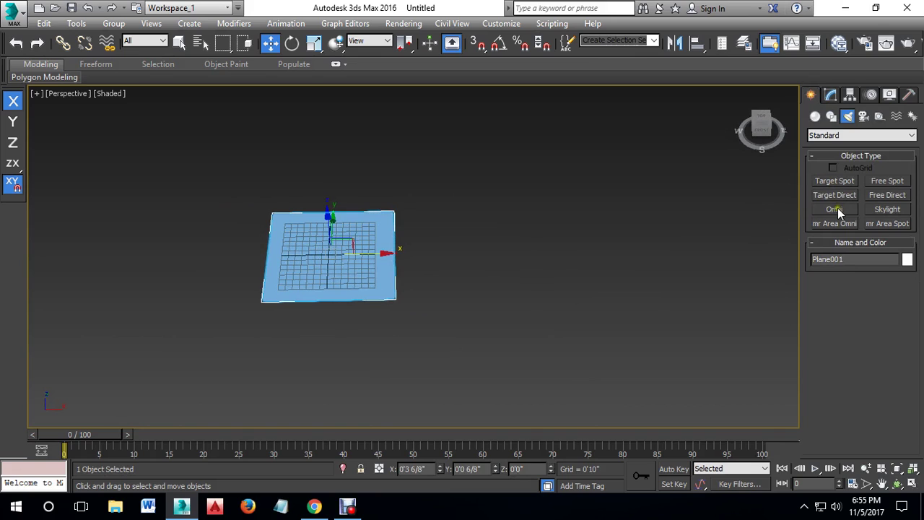
Step: Create omni light Omni001 and raise it to about 8'11 4/8" above the plane
{"action": "left_click", "coordinate": [835, 209]}
{"action": "left_click", "coordinate": [329, 252]}
{"action": "key", "text": "w"}
{"action": "left_click_drag", "start_coordinate": [330, 248], "coordinate": [341, 196]}
{"action": "middle_click_drag", "start_coordinate": [376, 213], "coordinate": [422, 206], "text": "alt"}
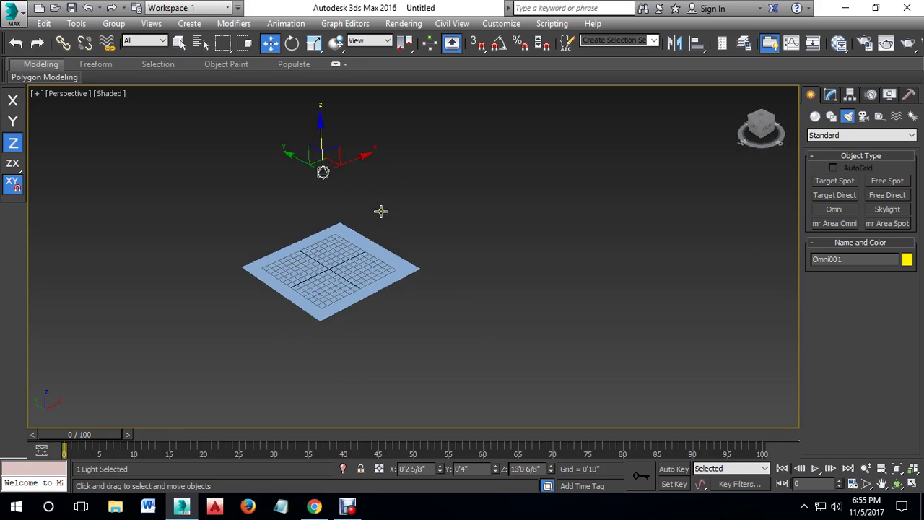
{"action": "left_click_drag", "start_coordinate": [323, 132], "coordinate": [327, 168]}
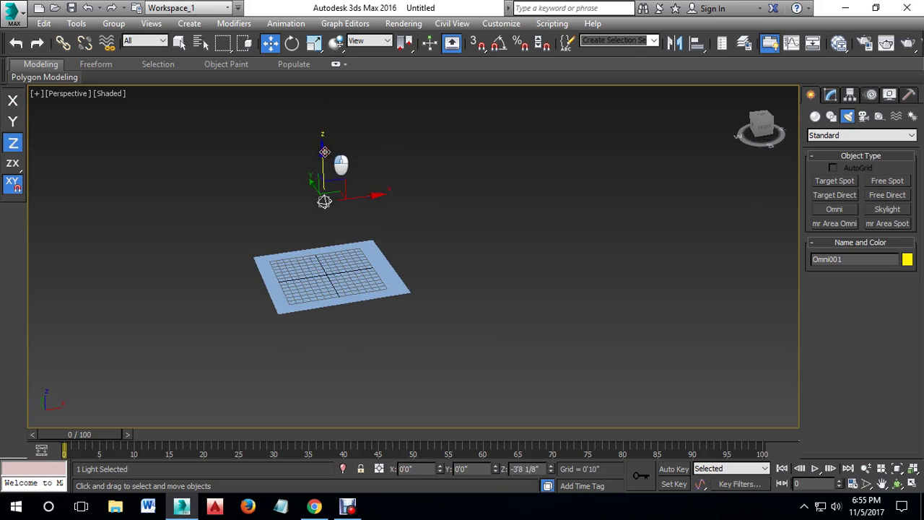
{"action": "scroll", "coordinate": [368, 263], "scroll_direction": "up", "scroll_amount": 3}
{"action": "scroll", "coordinate": [390, 271], "scroll_direction": "up", "scroll_amount": 1}
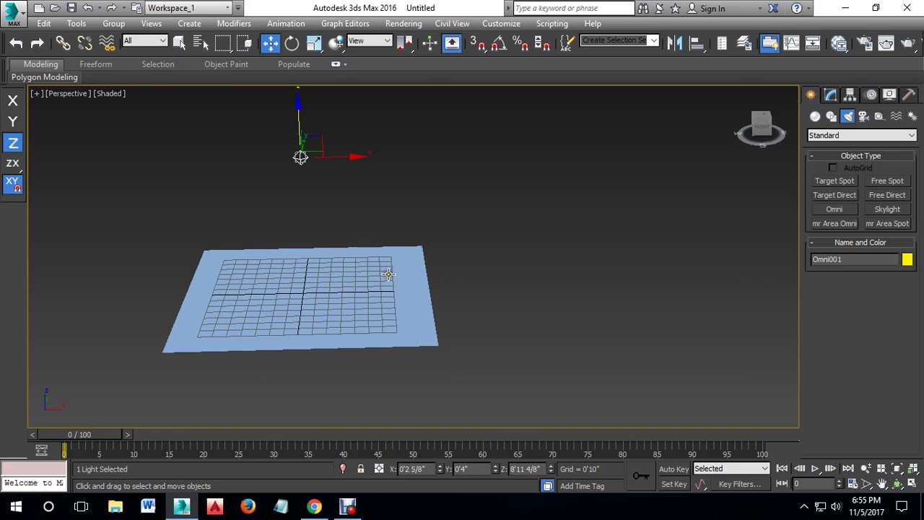
Step: Set the plane's Render Multipliers Scale to 10
{"action": "left_click", "coordinate": [388, 273]}
{"action": "left_click", "coordinate": [830, 95]}
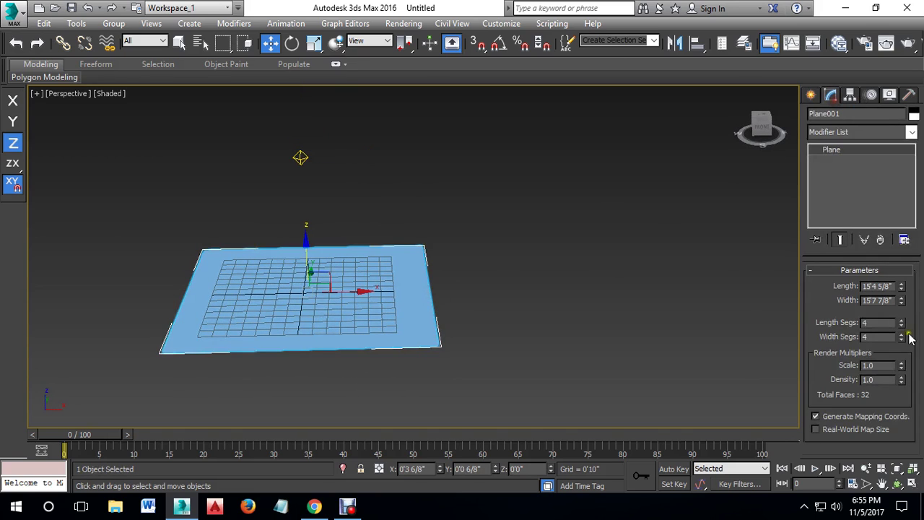
{"action": "left_click", "coordinate": [831, 364]}
{"action": "type", "text": "10"}
{"action": "key", "text": "Return"}
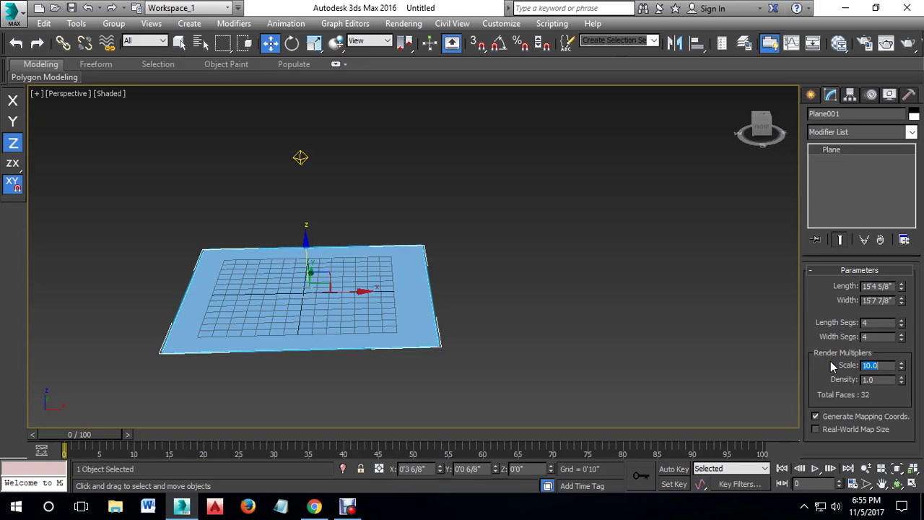
{"action": "left_click", "coordinate": [570, 336]}
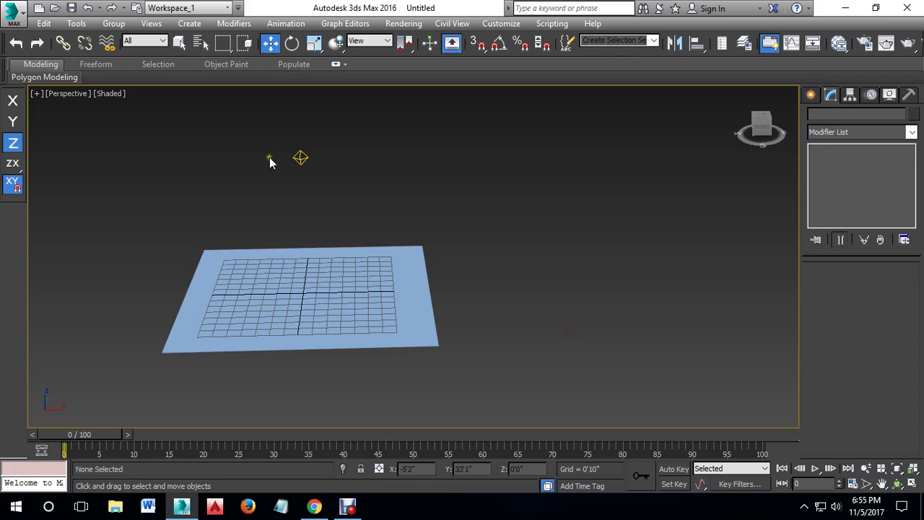
{"action": "left_click", "coordinate": [300, 157]}
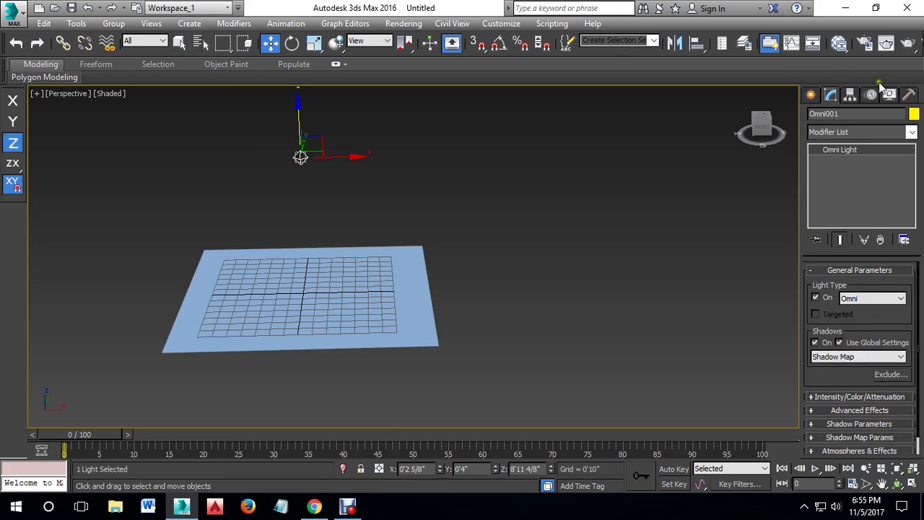
{"action": "mouse_move", "coordinate": [342, 214]}
{"action": "middle_mouse_down"}
{"action": "mouse_move", "coordinate": [425, 224]}
{"action": "mouse_move", "coordinate": [519, 257]}
{"action": "middle_mouse_up"}
{"action": "mouse_move", "coordinate": [575, 264]}
{"action": "middle_mouse_down"}
{"action": "mouse_move", "coordinate": [553, 260]}
{"action": "mouse_move", "coordinate": [575, 255]}
{"action": "middle_mouse_up"}
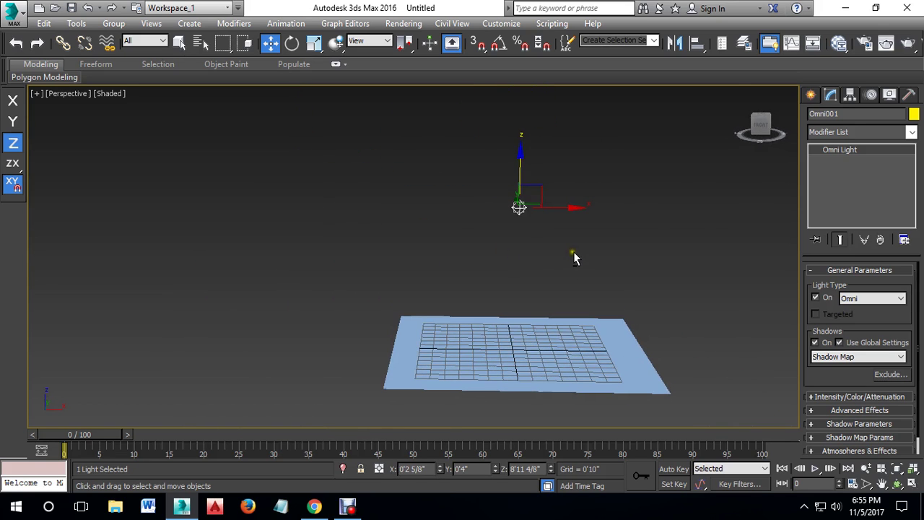
{"action": "left_click", "coordinate": [886, 43]}
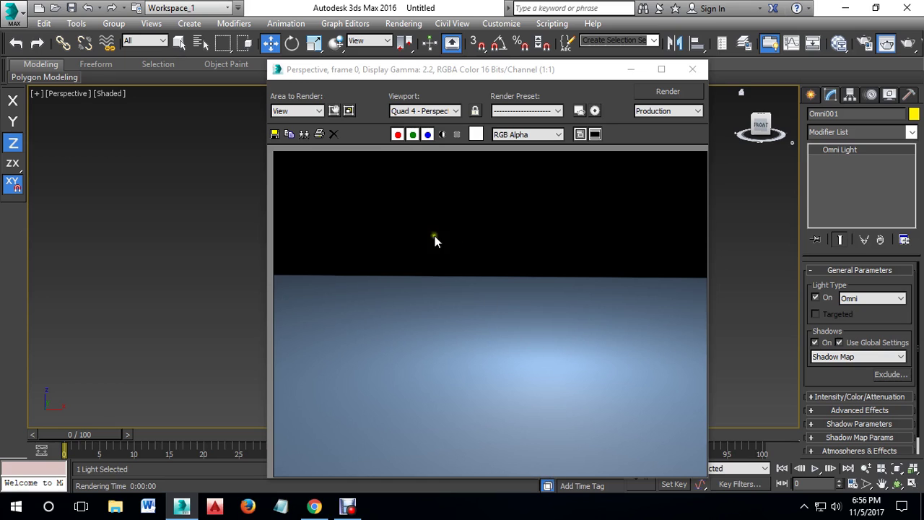
{"action": "left_click", "coordinate": [693, 69]}
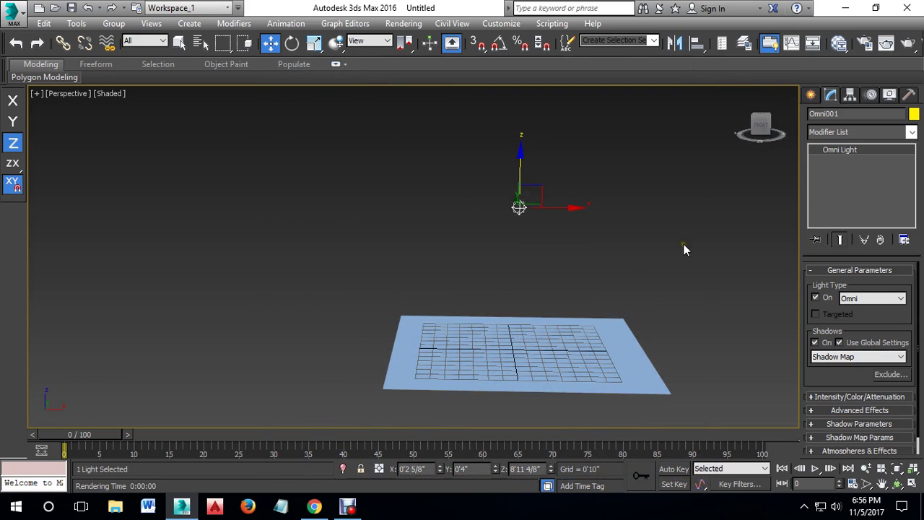
{"action": "middle_click_drag", "start_coordinate": [615, 294], "coordinate": [554, 333], "text": "alt"}
{"action": "scroll", "coordinate": [554, 332], "scroll_direction": "down", "scroll_amount": 3}
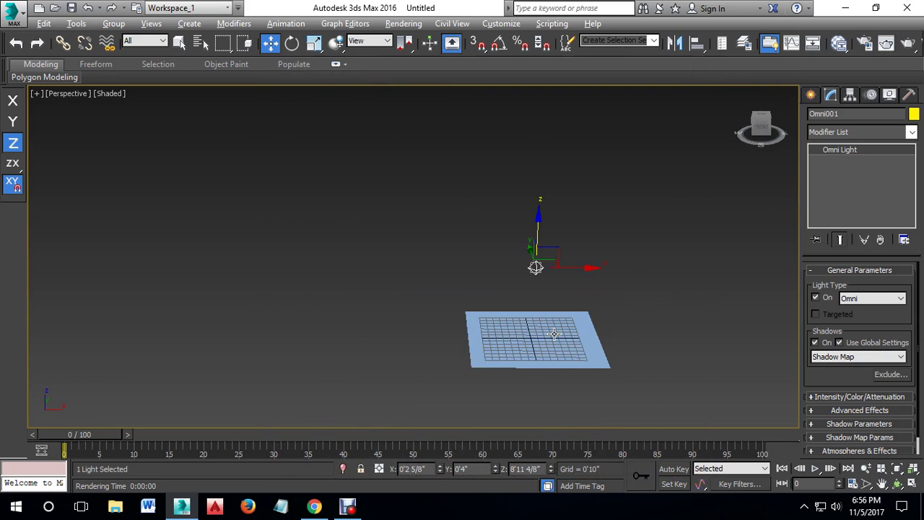
{"action": "mouse_move", "coordinate": [621, 330]}
{"action": "middle_mouse_down", "text": "alt"}
{"action": "mouse_move", "coordinate": [571, 325]}
{"action": "mouse_move", "coordinate": [564, 334]}
{"action": "middle_mouse_up", "text": "alt"}
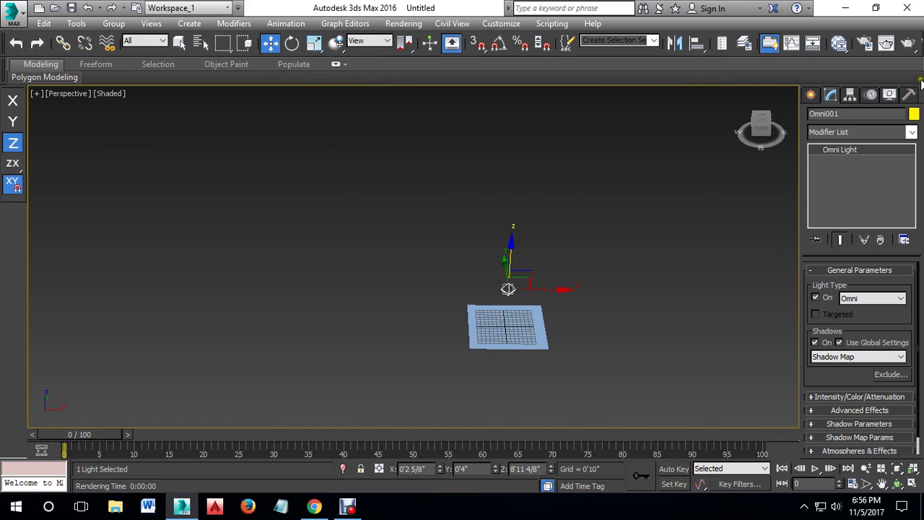
{"action": "left_click", "coordinate": [887, 43]}
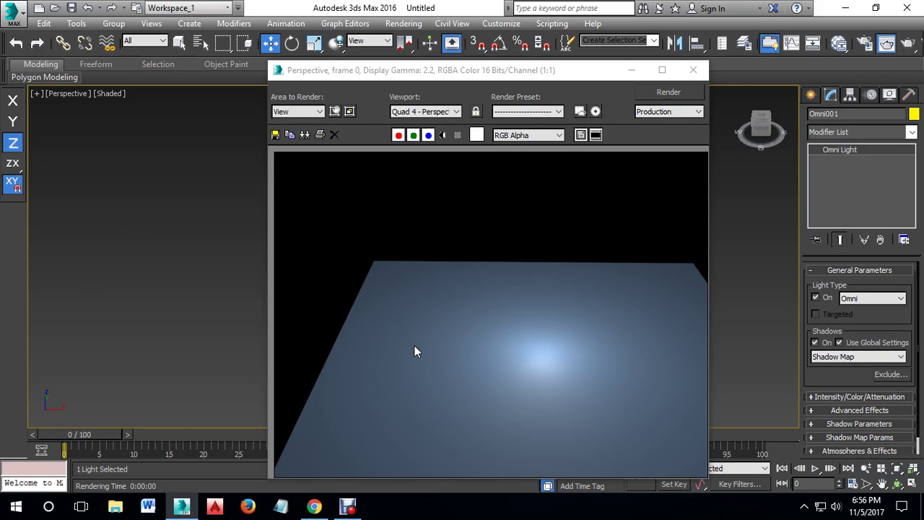
{"action": "left_click", "coordinate": [693, 70]}
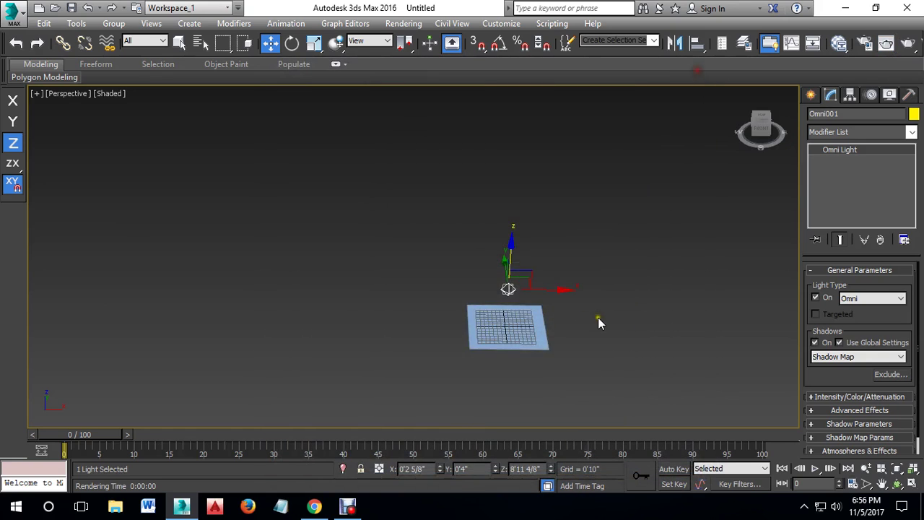
{"action": "middle_click_drag", "start_coordinate": [516, 332], "coordinate": [506, 325], "text": "alt"}
{"action": "scroll", "coordinate": [505, 322], "scroll_direction": "down", "scroll_amount": 2}
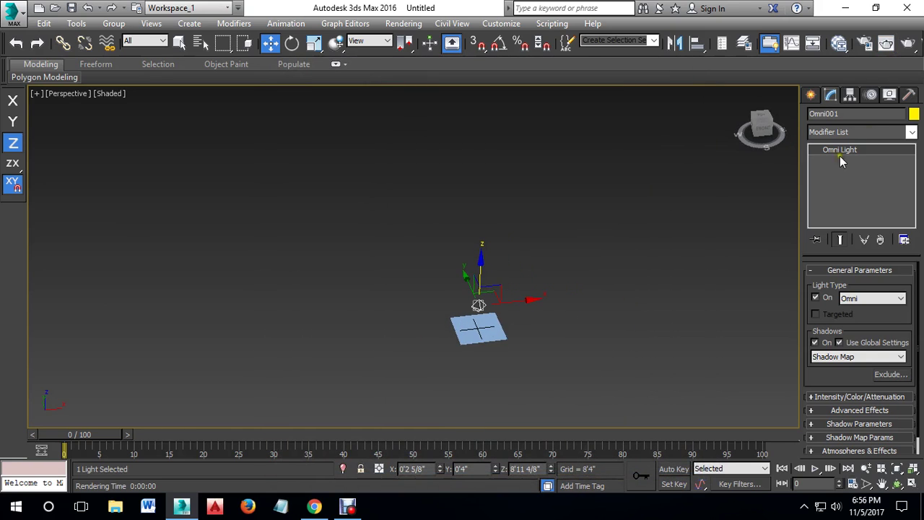
{"action": "left_click", "coordinate": [912, 44]}
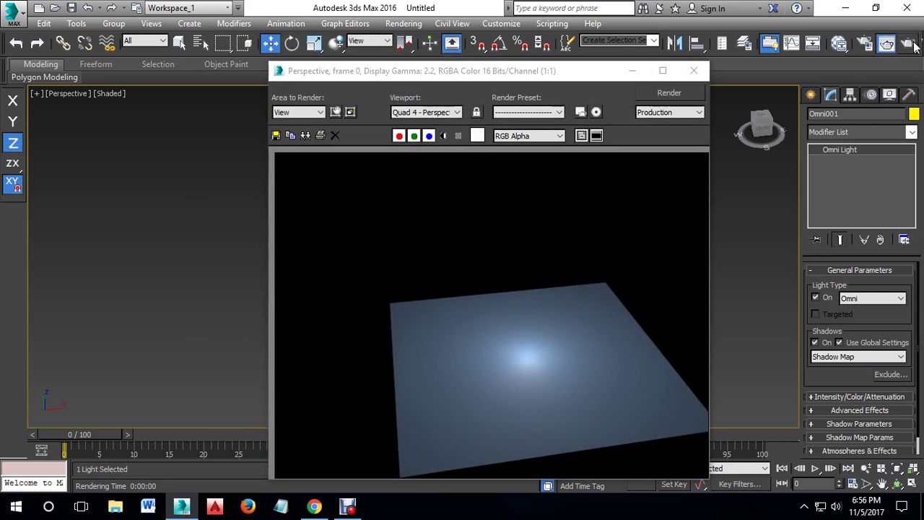
{"action": "left_click", "coordinate": [693, 70]}
{"action": "left_click", "coordinate": [679, 296]}
{"action": "left_click", "coordinate": [494, 336]}
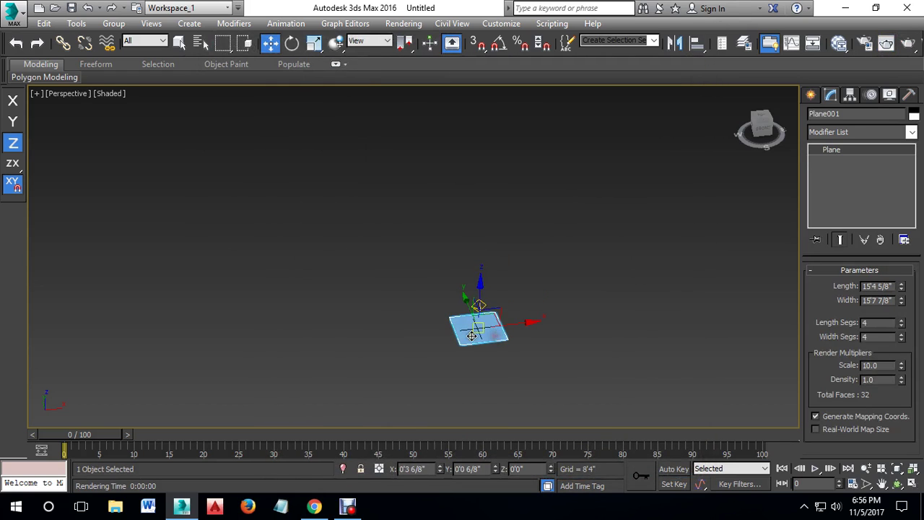
Step: Lengthen the plane to 33'4 6/8", set render scale to 1.0, and test render
{"action": "scroll", "coordinate": [488, 337], "scroll_direction": "up", "scroll_amount": 1}
{"action": "scroll", "coordinate": [487, 338], "scroll_direction": "up", "scroll_amount": 4}
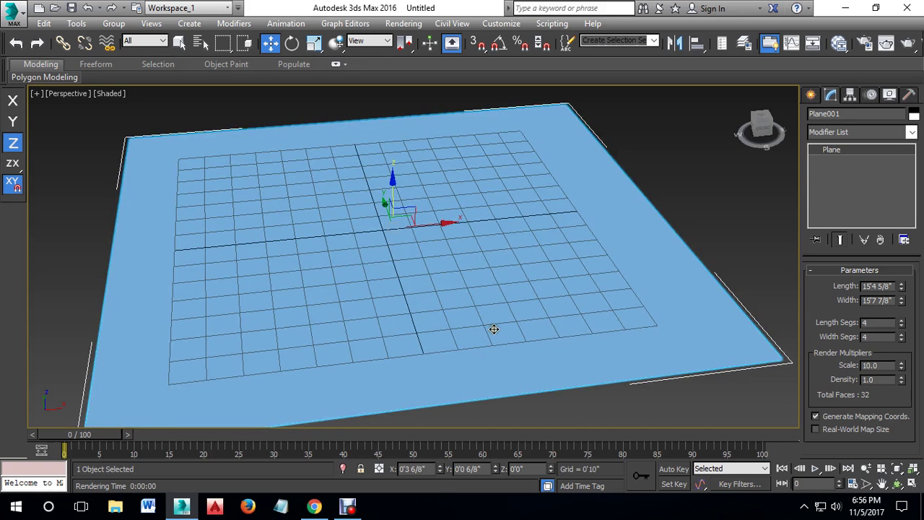
{"action": "middle_click_drag", "start_coordinate": [536, 270], "coordinate": [532, 320]}
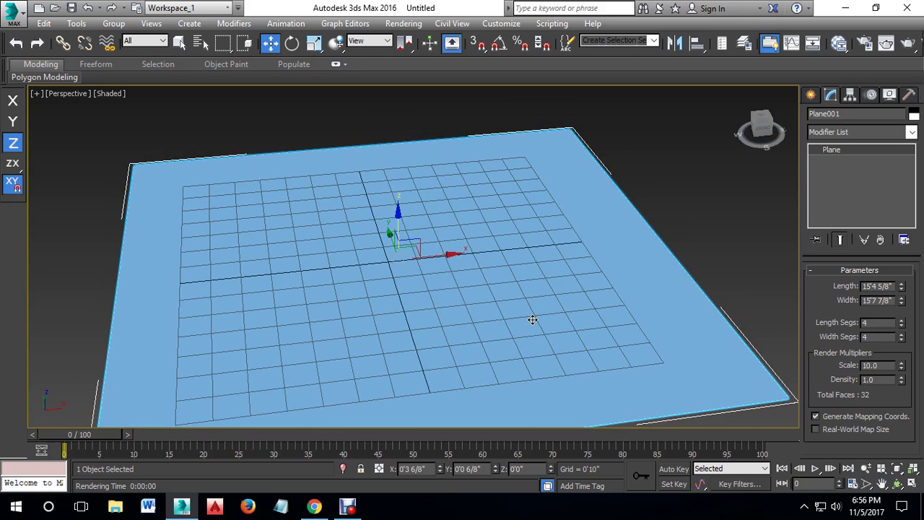
{"action": "scroll", "coordinate": [632, 307], "scroll_direction": "down", "scroll_amount": 5}
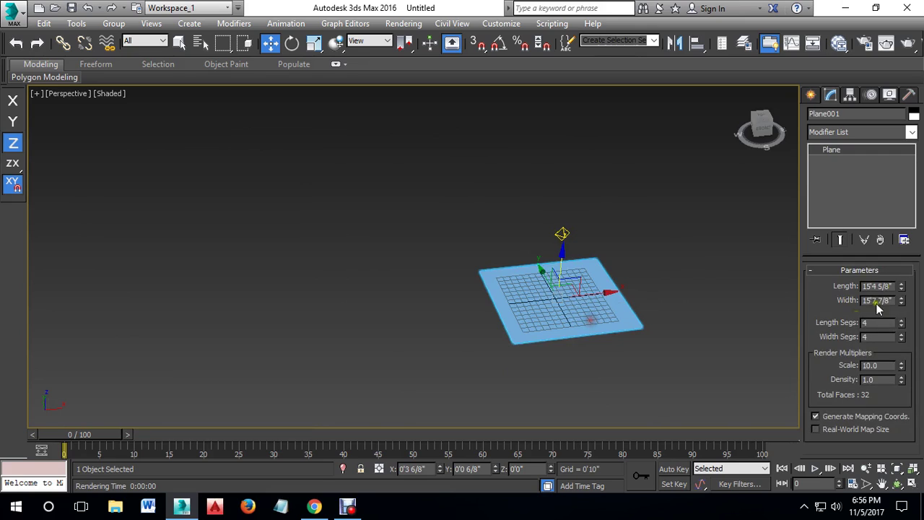
{"action": "left_click_drag", "start_coordinate": [901, 287], "coordinate": [910, 245]}
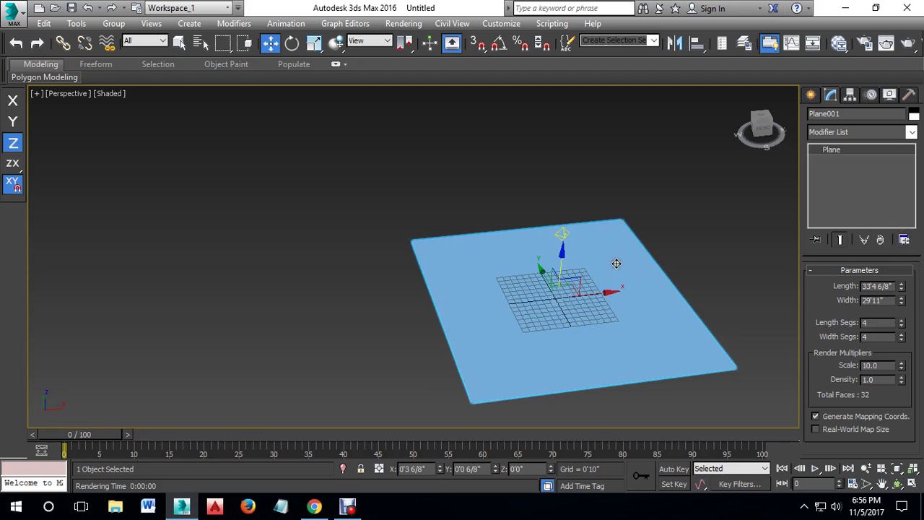
{"action": "left_click_drag", "start_coordinate": [901, 370], "coordinate": [902, 375]}
{"action": "left_click", "coordinate": [908, 44]}
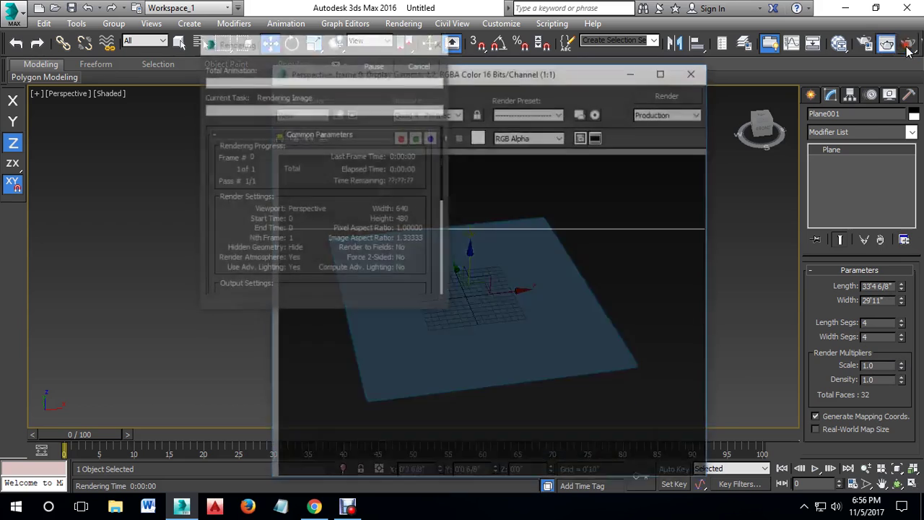
{"action": "left_click", "coordinate": [691, 73]}
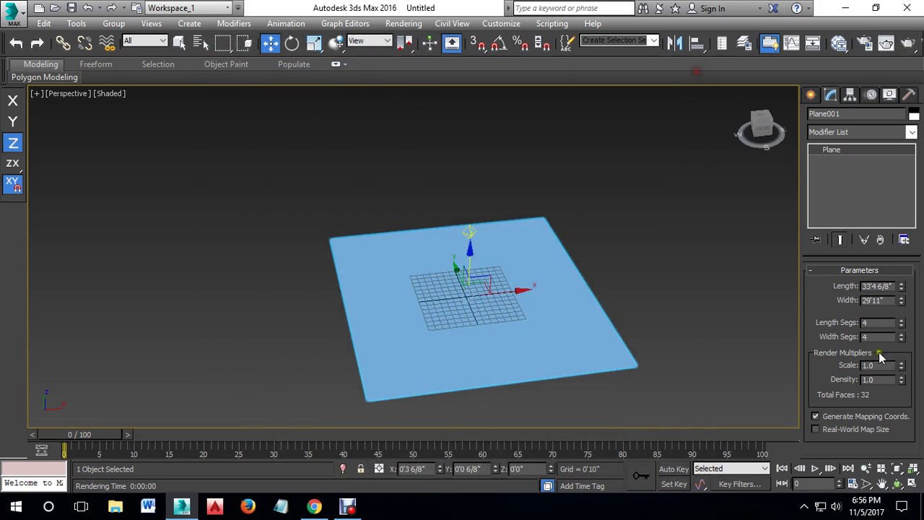
Step: Set the plane's render Scale back to 10.0 and render again
{"action": "double_click", "coordinate": [874, 365]}
{"action": "type", "text": "10"}
{"action": "key", "text": "Return"}
{"action": "left_click", "coordinate": [888, 41]}
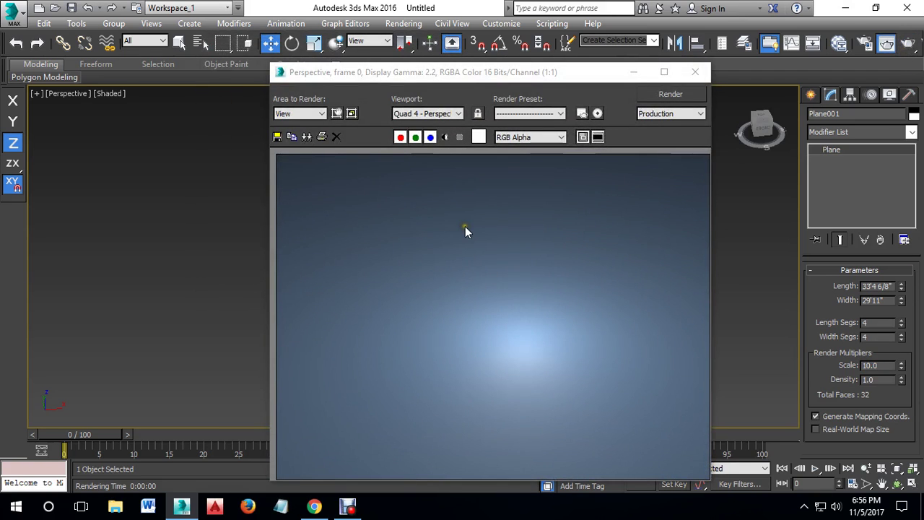
{"action": "left_click", "coordinate": [695, 73]}
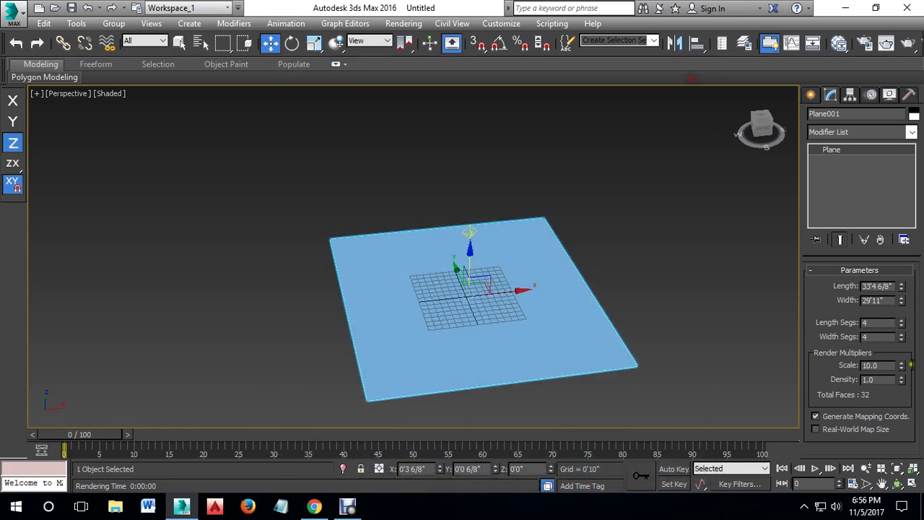
Step: Reset the plane's render scale to 1.0 and toggle Shadows On for Omni001
{"action": "right_click", "coordinate": [902, 367]}
{"action": "mouse_move", "coordinate": [536, 287]}
{"action": "middle_mouse_down"}
{"action": "mouse_move", "coordinate": [573, 320]}
{"action": "mouse_move", "coordinate": [498, 260]}
{"action": "middle_mouse_up"}
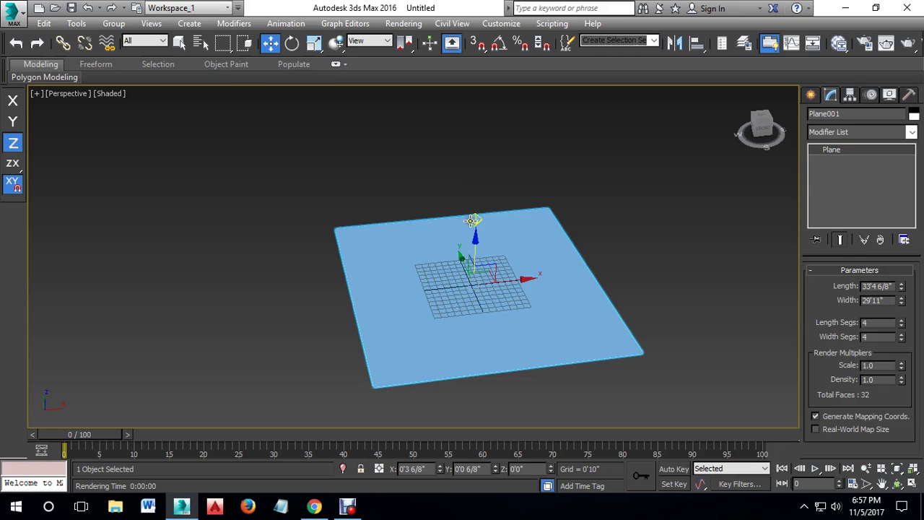
{"action": "left_click", "coordinate": [475, 219]}
{"action": "scroll", "coordinate": [532, 282], "scroll_direction": "up", "scroll_amount": 3}
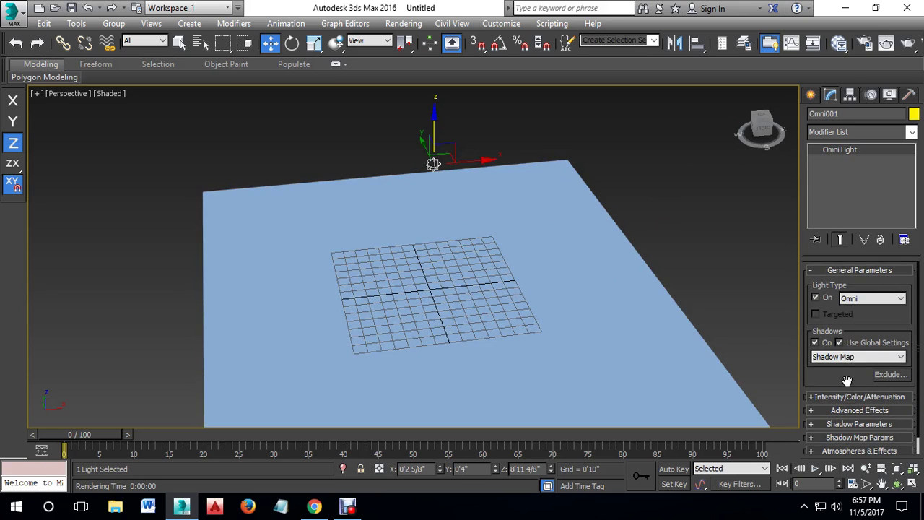
{"action": "left_click_drag", "start_coordinate": [840, 376], "coordinate": [840, 356]}
{"action": "left_click", "coordinate": [816, 324]}
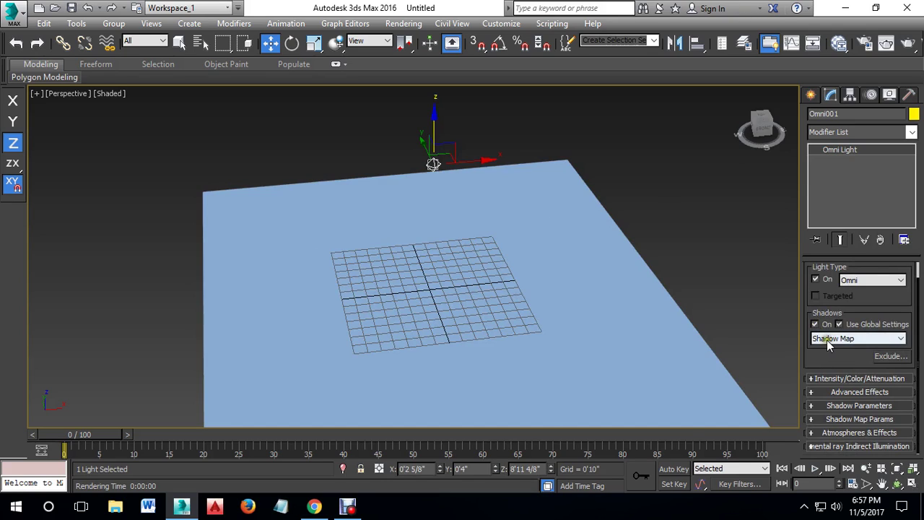
{"action": "left_click", "coordinate": [809, 95]}
{"action": "left_click", "coordinate": [815, 117]}
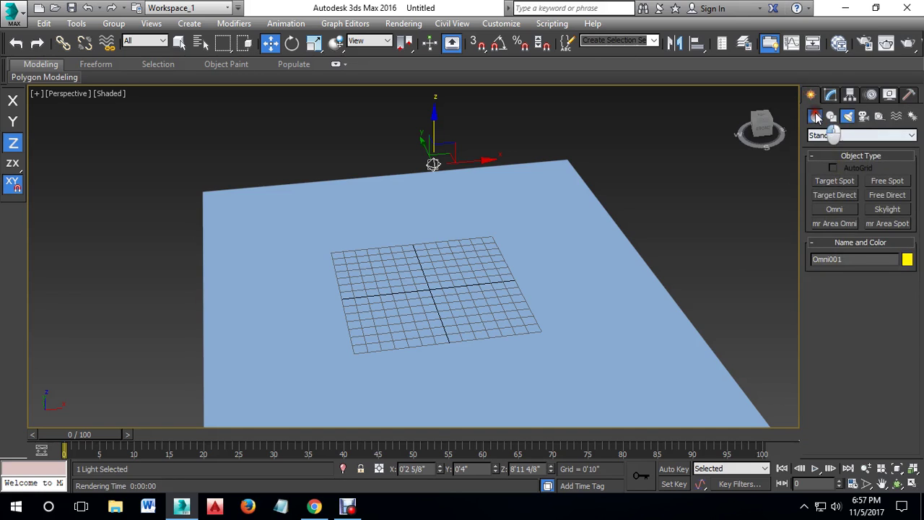
Step: Draw a tall box on the grid just left of the centre
{"action": "left_click", "coordinate": [834, 181]}
{"action": "left_click_drag", "start_coordinate": [348, 262], "coordinate": [376, 309]}
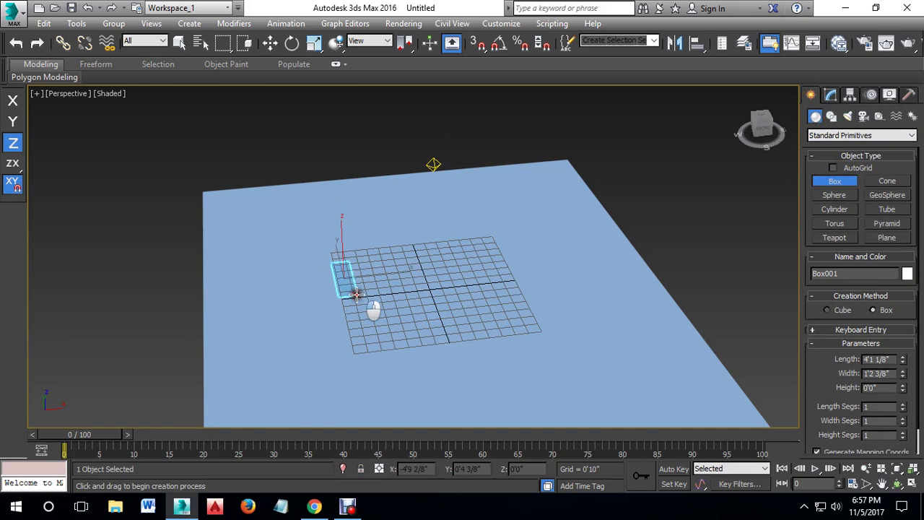
{"action": "left_click", "coordinate": [367, 244]}
Step: Select the omni light and run a test render to check the box's shadow
{"action": "key", "text": "w"}
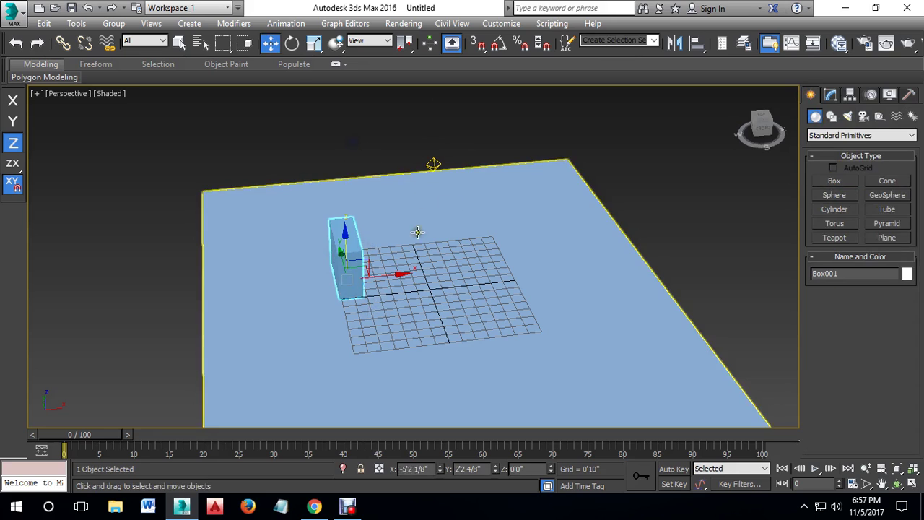
{"action": "left_click", "coordinate": [434, 165]}
{"action": "left_click", "coordinate": [830, 94]}
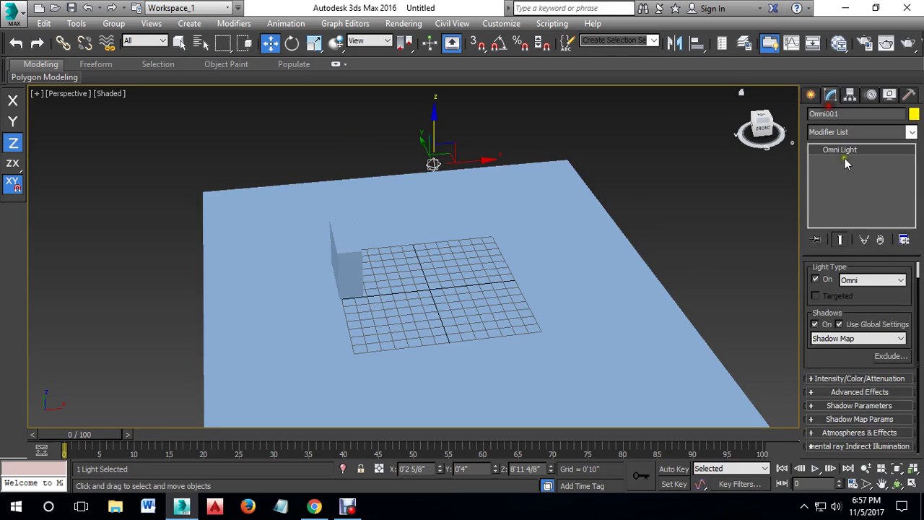
{"action": "left_click", "coordinate": [886, 44]}
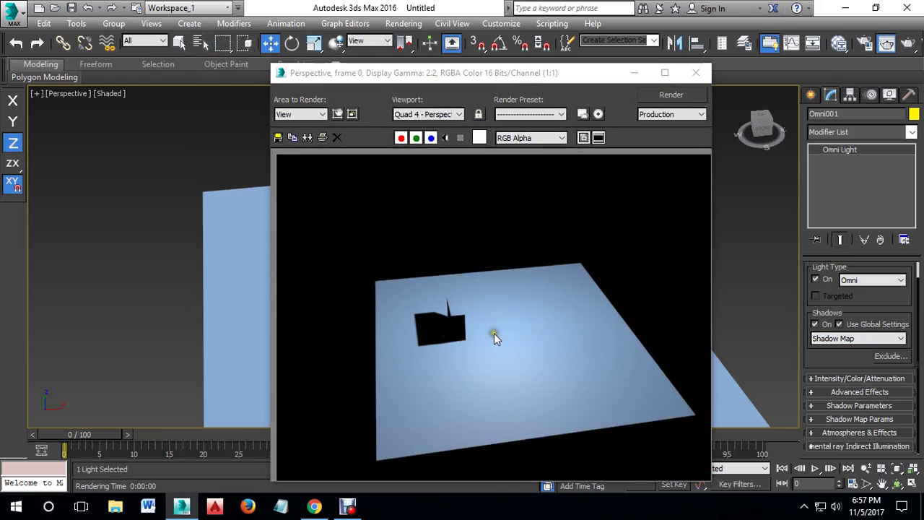
{"action": "left_click", "coordinate": [701, 81]}
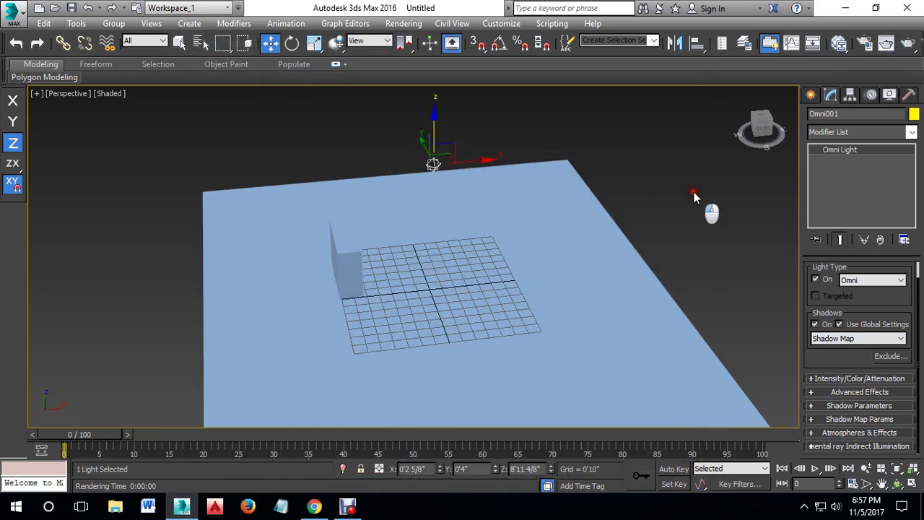
Step: Colour the box yellow, then orbit the view and reselect the omni light
{"action": "left_click", "coordinate": [343, 265]}
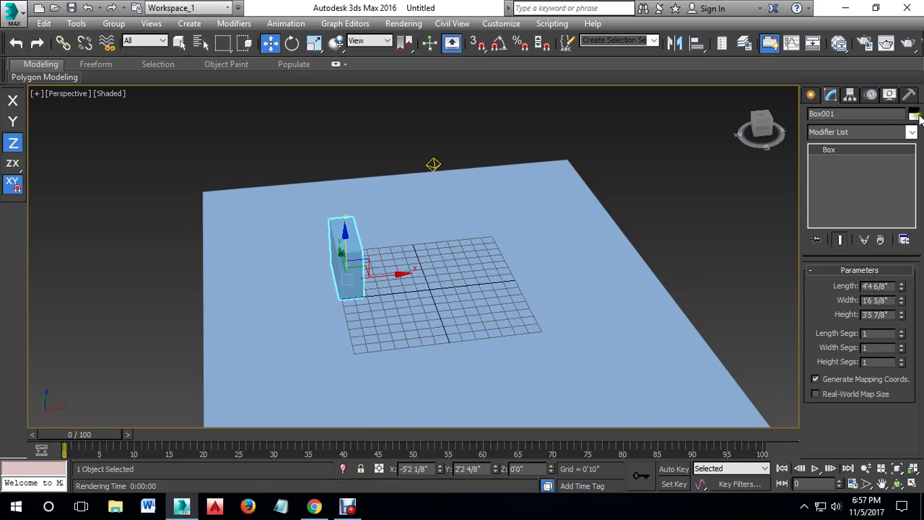
{"action": "left_click", "coordinate": [914, 114]}
{"action": "left_click", "coordinate": [697, 241]}
{"action": "left_click", "coordinate": [832, 284]}
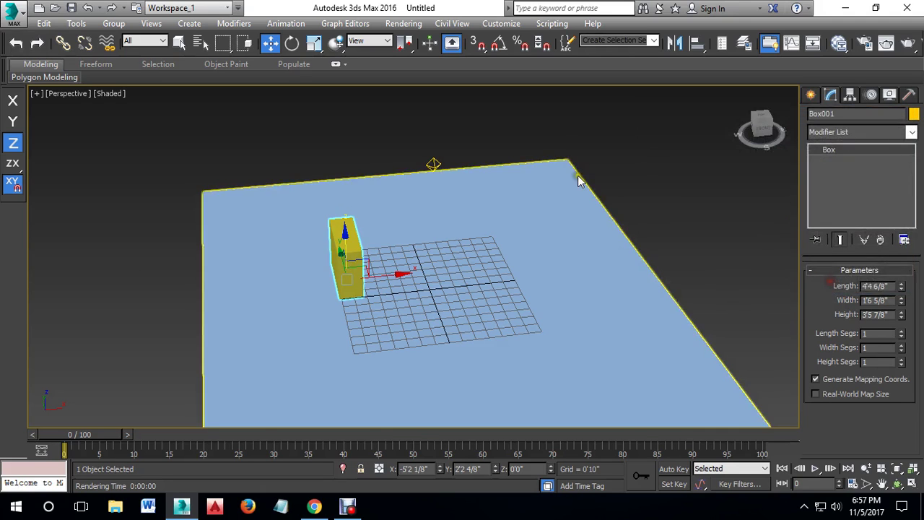
{"action": "key", "text": "ctrl+d"}
{"action": "mouse_move", "coordinate": [479, 262]}
{"action": "middle_mouse_down", "text": "alt"}
{"action": "mouse_move", "coordinate": [315, 229]}
{"action": "mouse_move", "coordinate": [318, 252]}
{"action": "mouse_move", "coordinate": [347, 207]}
{"action": "mouse_move", "coordinate": [373, 210]}
{"action": "middle_mouse_up", "text": "alt"}
{"action": "left_click", "coordinate": [246, 213]}
{"action": "left_click", "coordinate": [401, 143]}
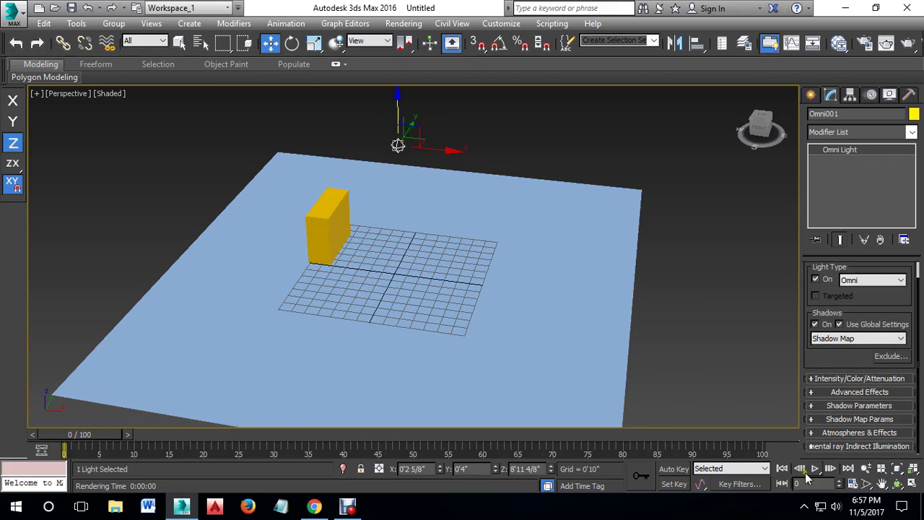
{"action": "left_click", "coordinate": [902, 52]}
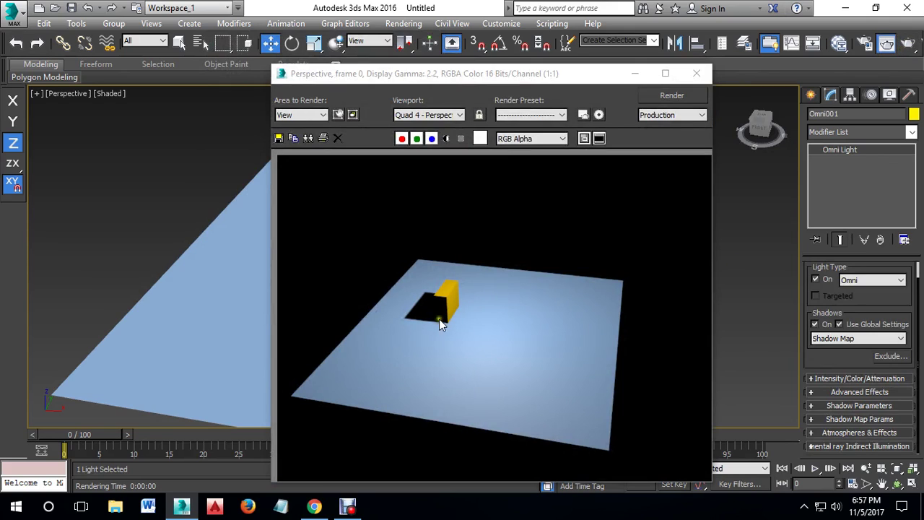
{"action": "left_click", "coordinate": [696, 73]}
{"action": "scroll", "coordinate": [397, 195], "scroll_direction": "up", "scroll_amount": 3}
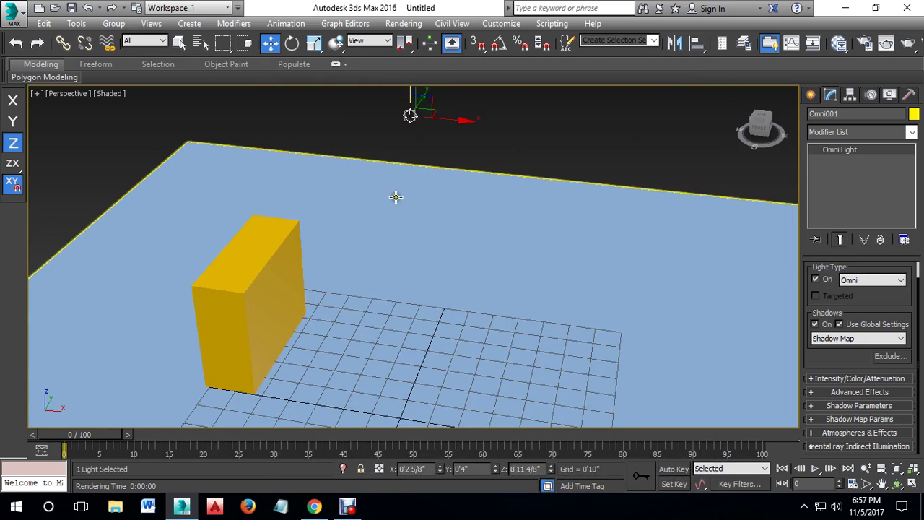
{"action": "scroll", "coordinate": [409, 207], "scroll_direction": "up", "scroll_amount": 1}
{"action": "scroll", "coordinate": [373, 269], "scroll_direction": "up", "scroll_amount": 1}
{"action": "middle_click_drag", "start_coordinate": [373, 269], "coordinate": [417, 283]}
{"action": "scroll", "coordinate": [416, 283], "scroll_direction": "down", "scroll_amount": 2}
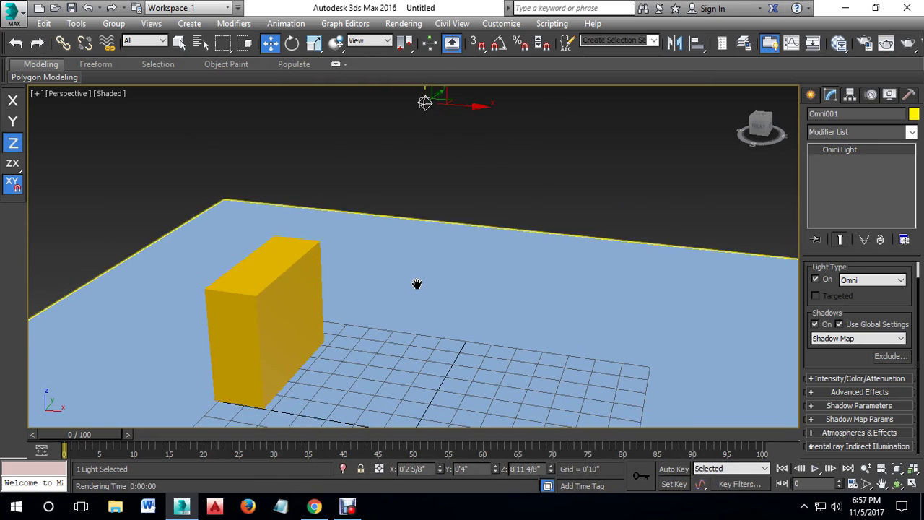
{"action": "scroll", "coordinate": [424, 288], "scroll_direction": "down", "scroll_amount": 2}
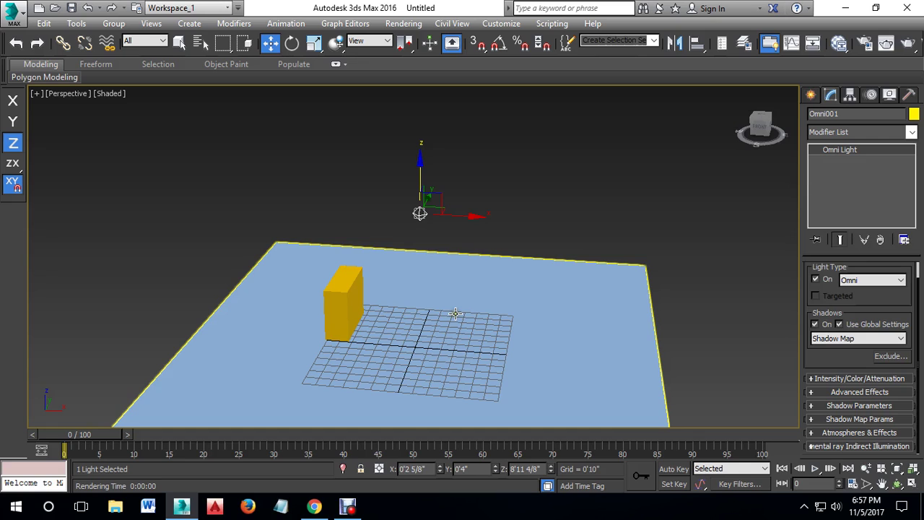
{"action": "left_click", "coordinate": [151, 24]}
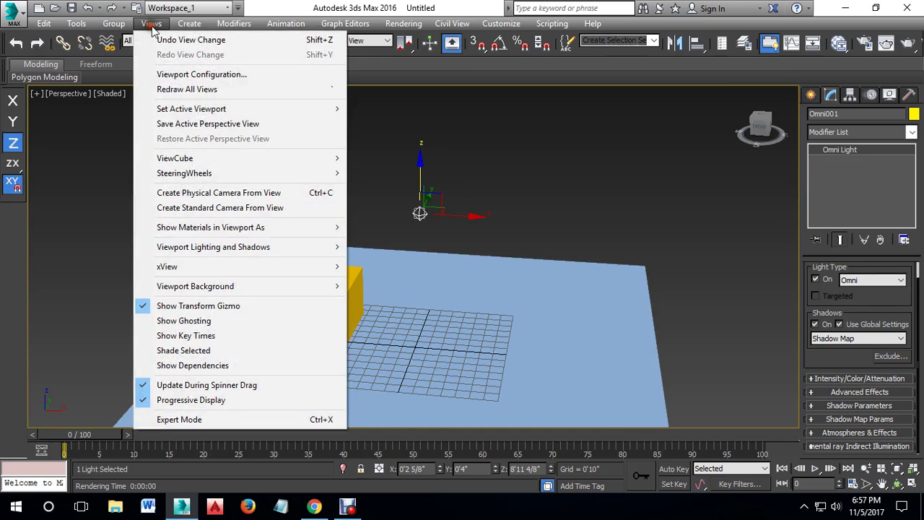
{"action": "mouse_move", "coordinate": [213, 247]}
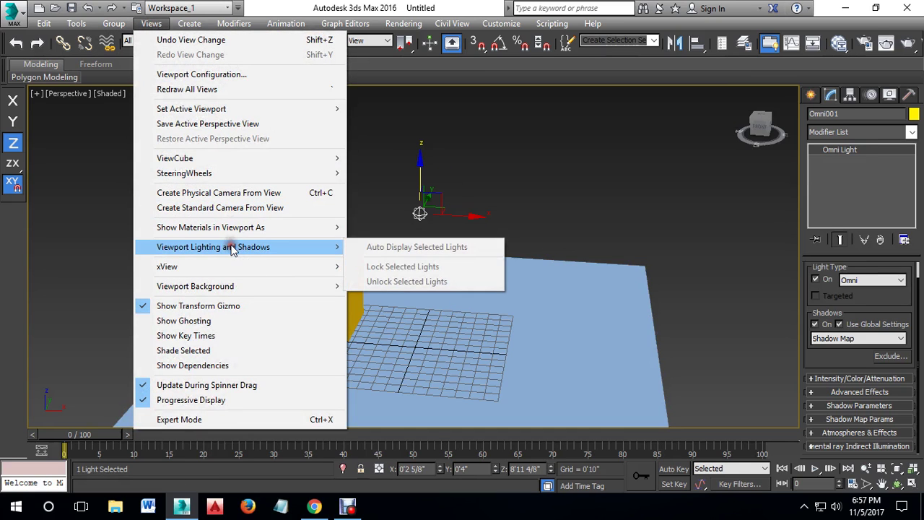
Step: Select the omni light and switch the viewport to Realistic shading
{"action": "left_click", "coordinate": [251, 154]}
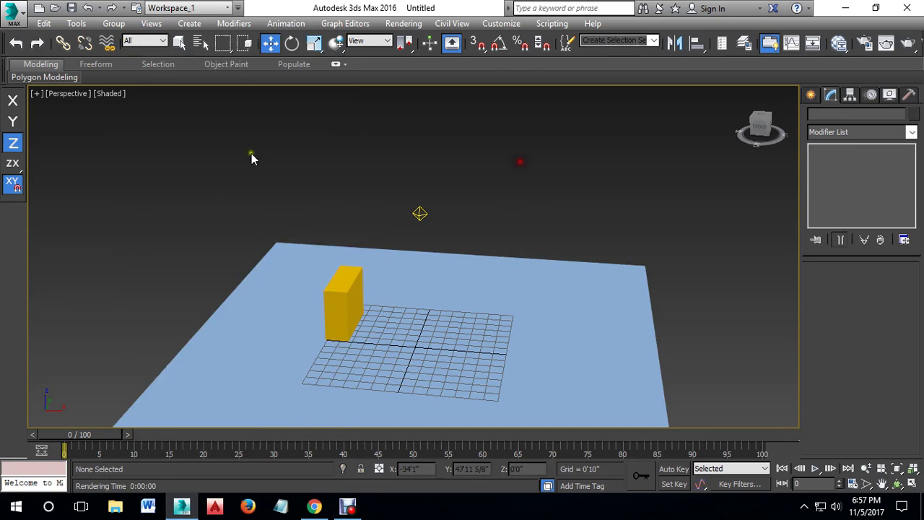
{"action": "left_click", "coordinate": [67, 95]}
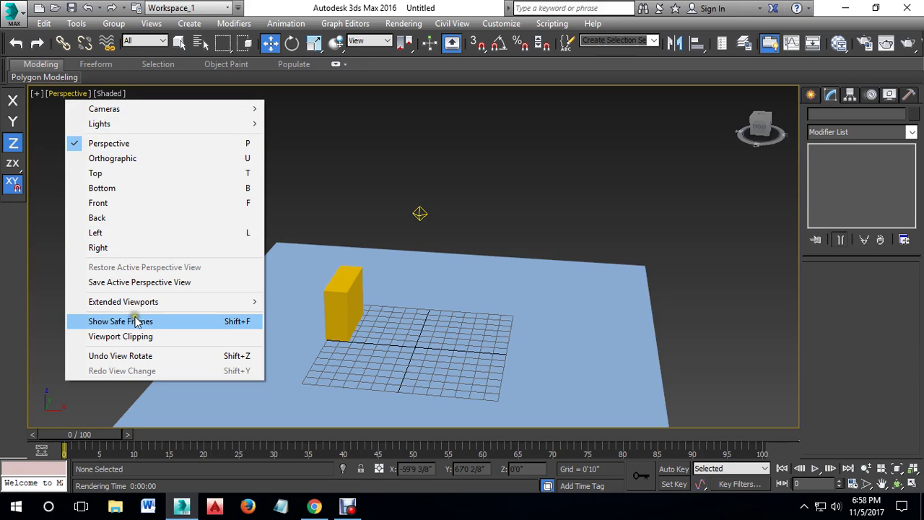
{"action": "left_click", "coordinate": [109, 93]}
{"action": "mouse_move", "coordinate": [161, 292]}
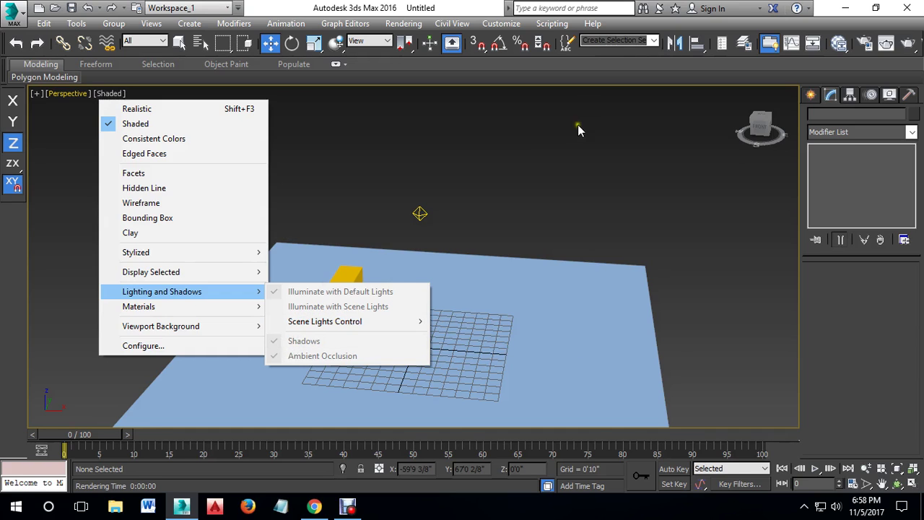
{"action": "left_click", "coordinate": [578, 160]}
{"action": "left_click", "coordinate": [420, 213]}
{"action": "left_click", "coordinate": [115, 93]}
{"action": "left_click", "coordinate": [138, 114]}
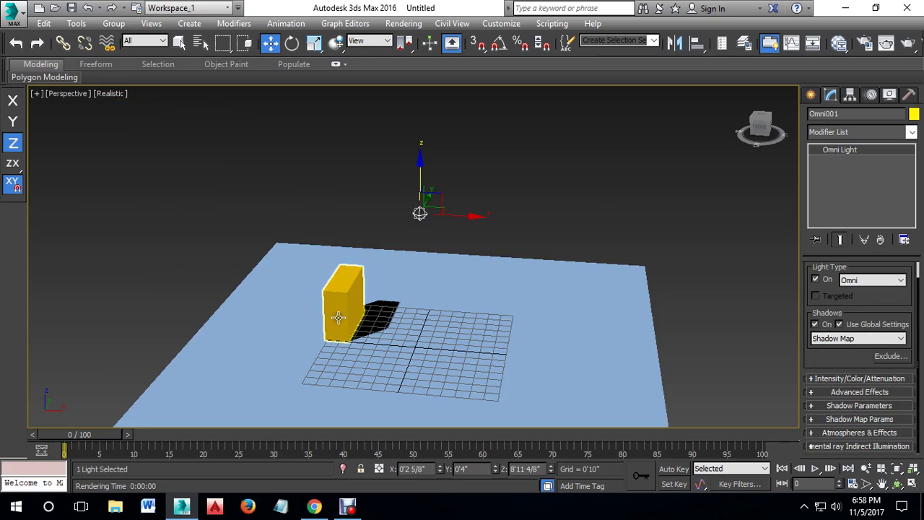
Step: Illuminate the viewport with scene lights and move the omni light right along X
{"action": "left_click", "coordinate": [108, 94]}
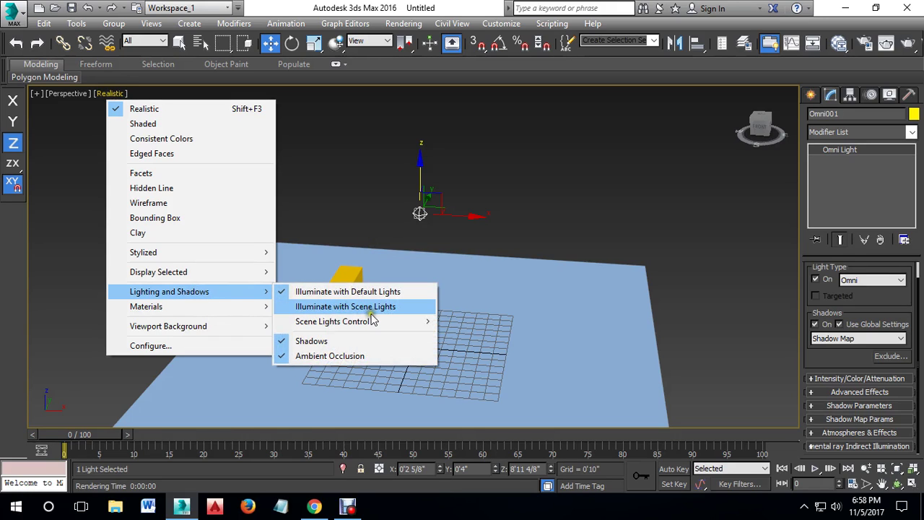
{"action": "left_click", "coordinate": [369, 309]}
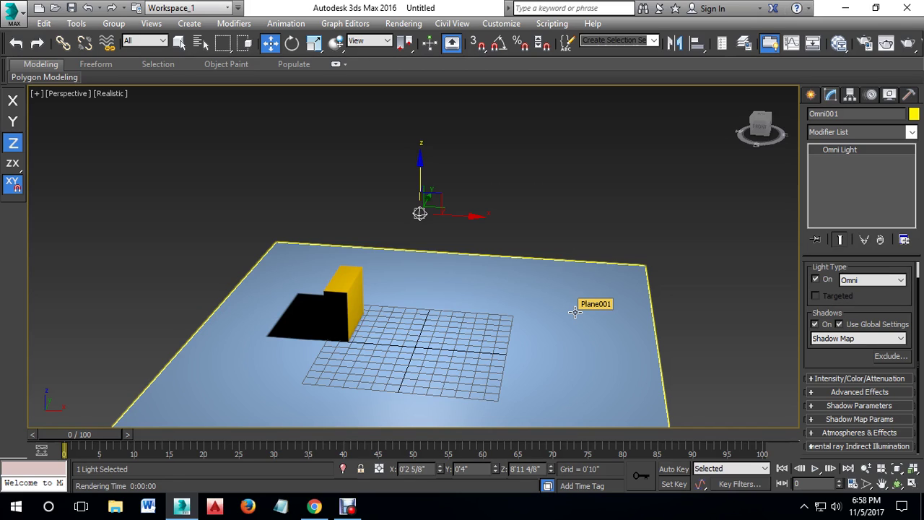
{"action": "mouse_move", "coordinate": [463, 215]}
{"action": "left_mouse_down"}
{"action": "mouse_move", "coordinate": [572, 217]}
{"action": "mouse_move", "coordinate": [512, 216]}
{"action": "left_mouse_up"}
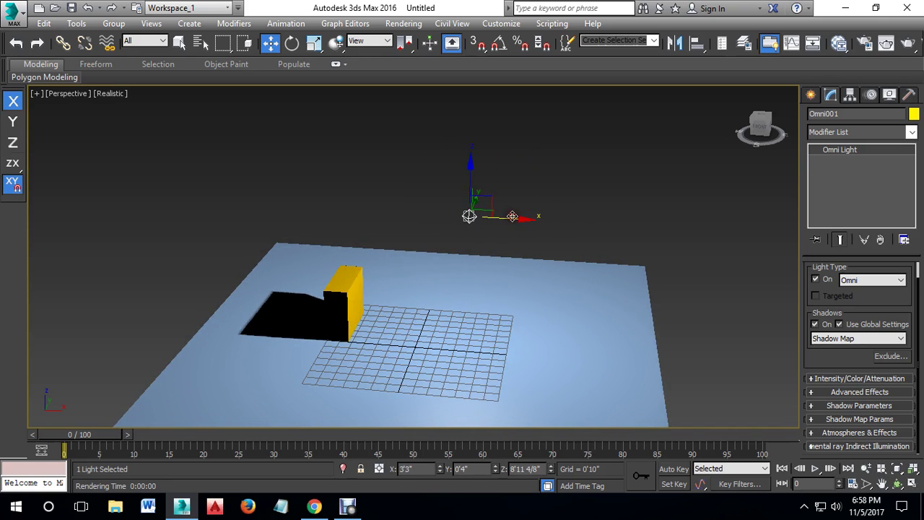
Step: Render a test with the omni light's shadows off, then turn Shadows On again
{"action": "left_click", "coordinate": [815, 325]}
{"action": "left_click", "coordinate": [908, 44]}
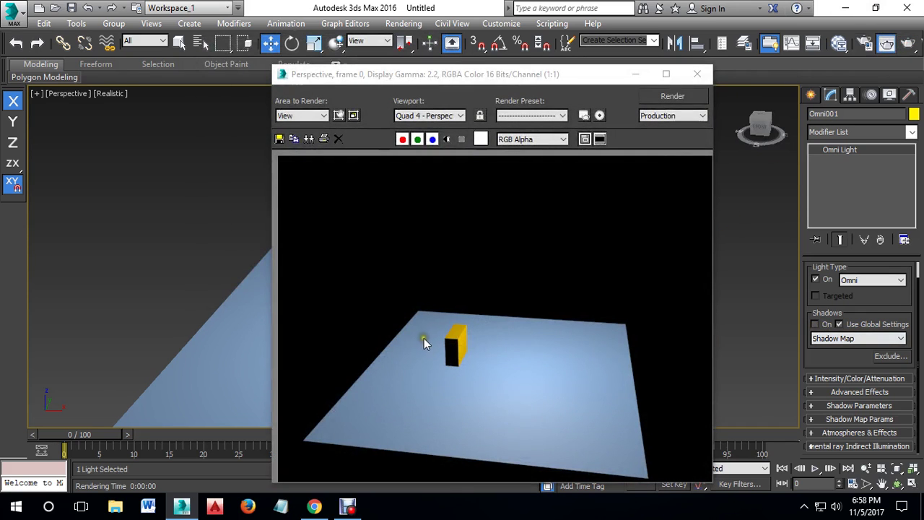
{"action": "left_click", "coordinate": [697, 74]}
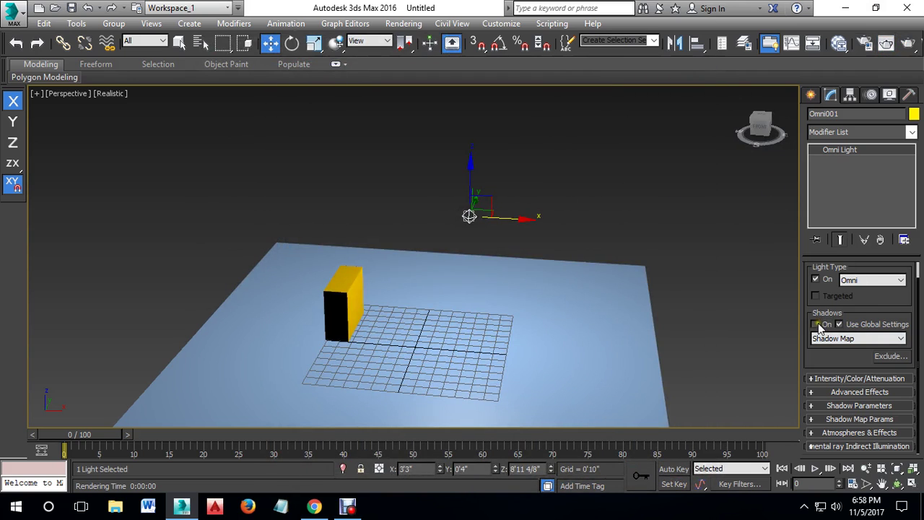
{"action": "left_click", "coordinate": [816, 325]}
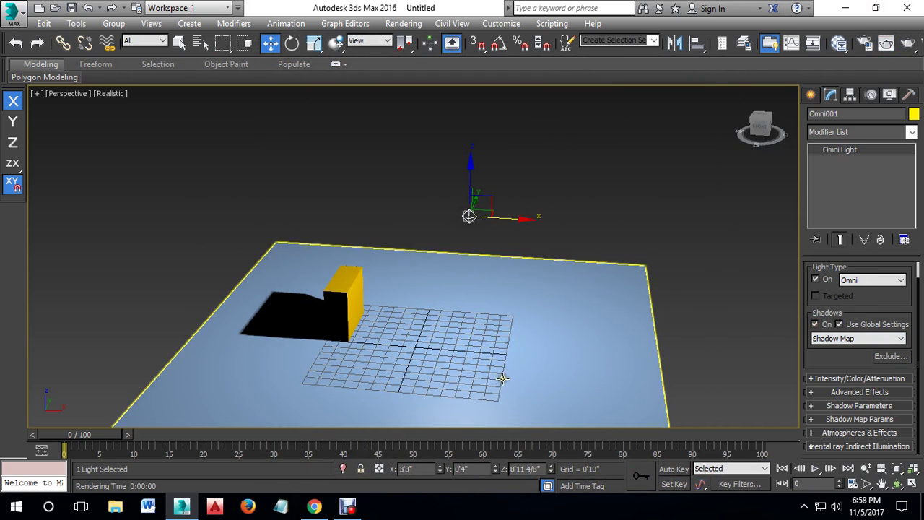
Step: Zoom and pan in close on the box and its shadow, then render the close-up
{"action": "scroll", "coordinate": [313, 342], "scroll_direction": "up", "scroll_amount": 4}
{"action": "mouse_move", "coordinate": [313, 342]}
{"action": "middle_mouse_down"}
{"action": "mouse_move", "coordinate": [404, 363]}
{"action": "mouse_move", "coordinate": [392, 351]}
{"action": "middle_mouse_up"}
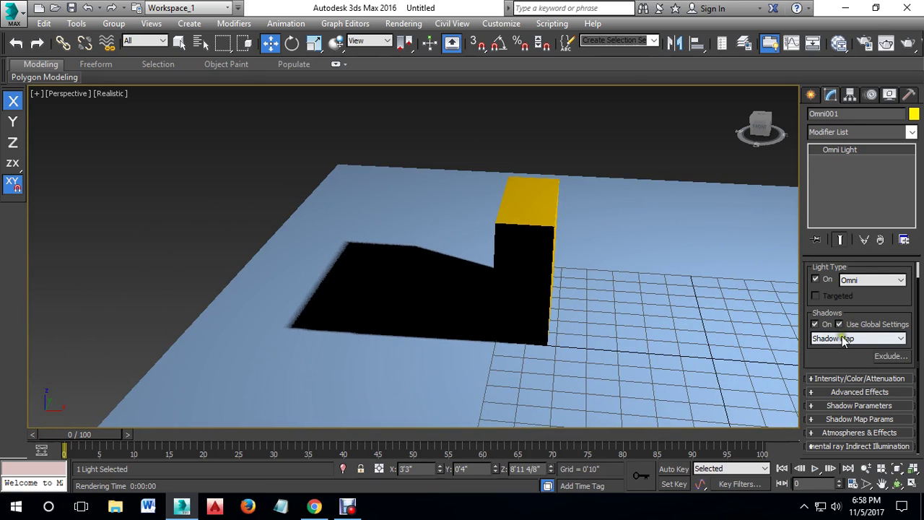
{"action": "middle_click_drag", "start_coordinate": [686, 351], "coordinate": [613, 319]}
{"action": "scroll", "coordinate": [613, 320], "scroll_direction": "up", "scroll_amount": 5}
{"action": "scroll", "coordinate": [629, 314], "scroll_direction": "down", "scroll_amount": 2}
{"action": "scroll", "coordinate": [650, 309], "scroll_direction": "down", "scroll_amount": 5}
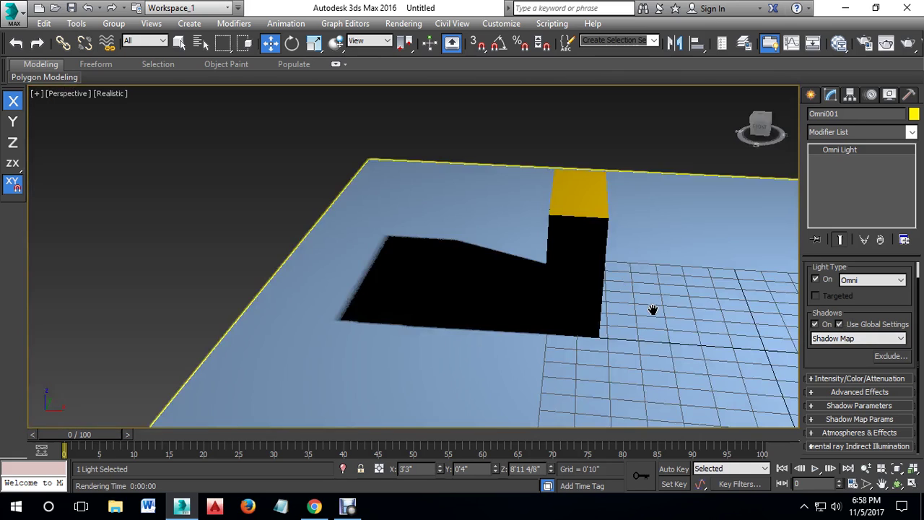
{"action": "left_click", "coordinate": [866, 467]}
{"action": "left_click_drag", "start_coordinate": [599, 318], "coordinate": [592, 288]}
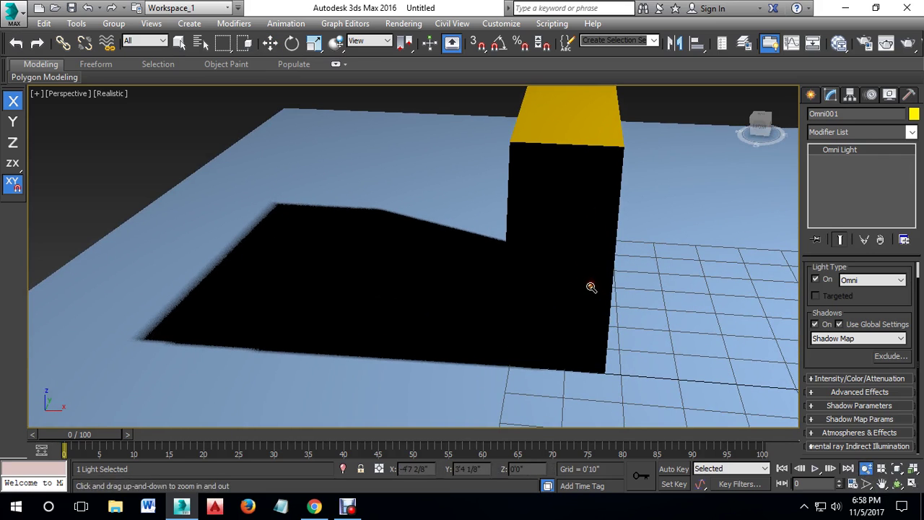
{"action": "middle_click_drag", "start_coordinate": [623, 299], "coordinate": [615, 299]}
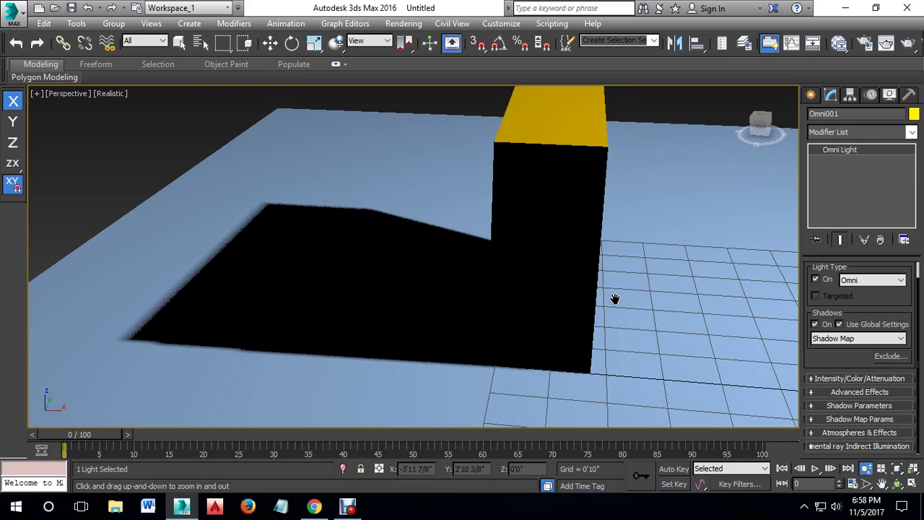
{"action": "key", "text": "w"}
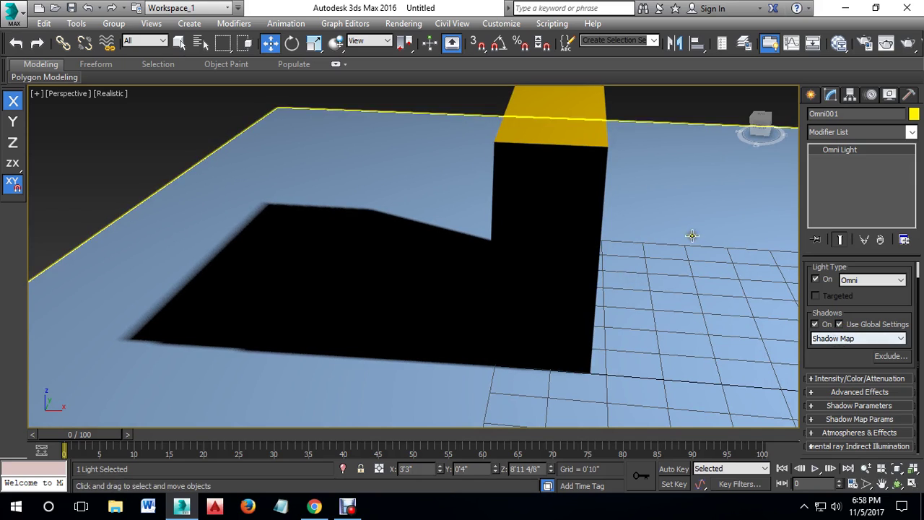
{"action": "left_click", "coordinate": [887, 43]}
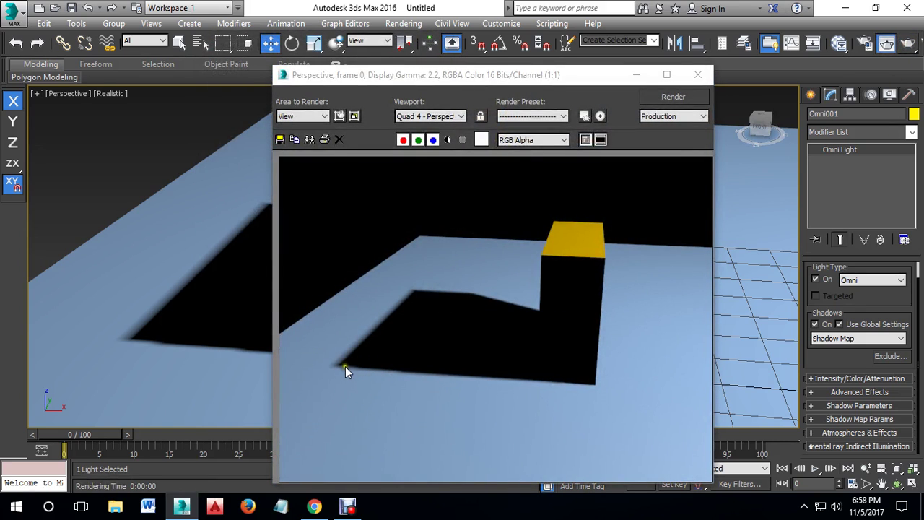
Step: Switch the omni light to Ray Traced Shadows and render
{"action": "left_click", "coordinate": [838, 339]}
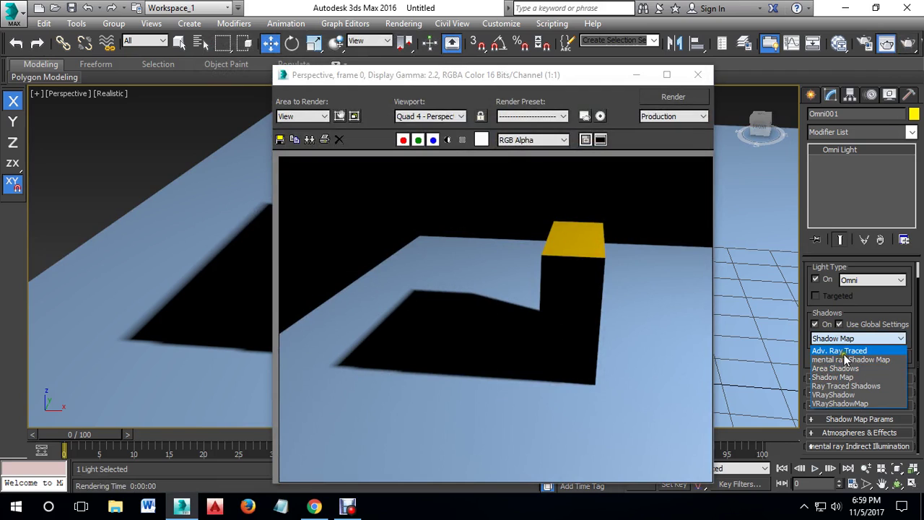
{"action": "left_click", "coordinate": [875, 385]}
{"action": "left_click", "coordinate": [675, 97]}
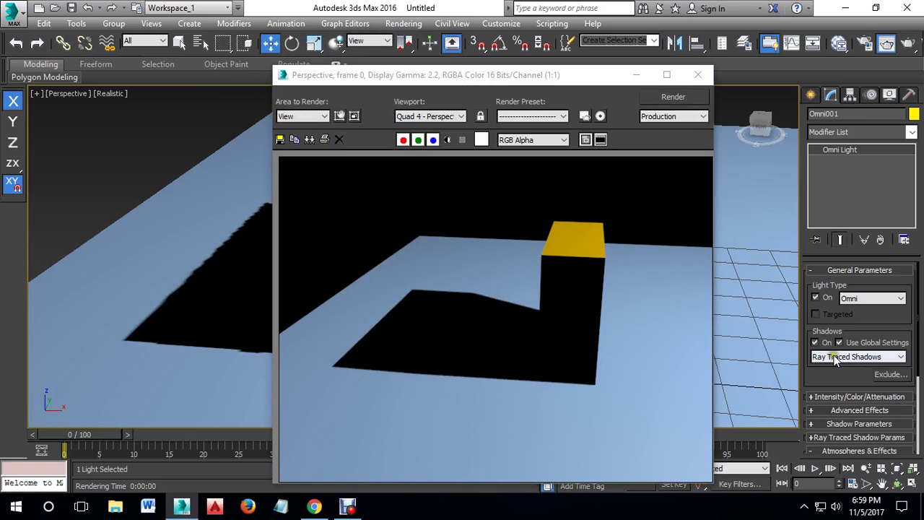
Step: Change the shadow type to Area Shadows, render, and close the frame window
{"action": "left_click", "coordinate": [858, 357]}
{"action": "left_click", "coordinate": [842, 384]}
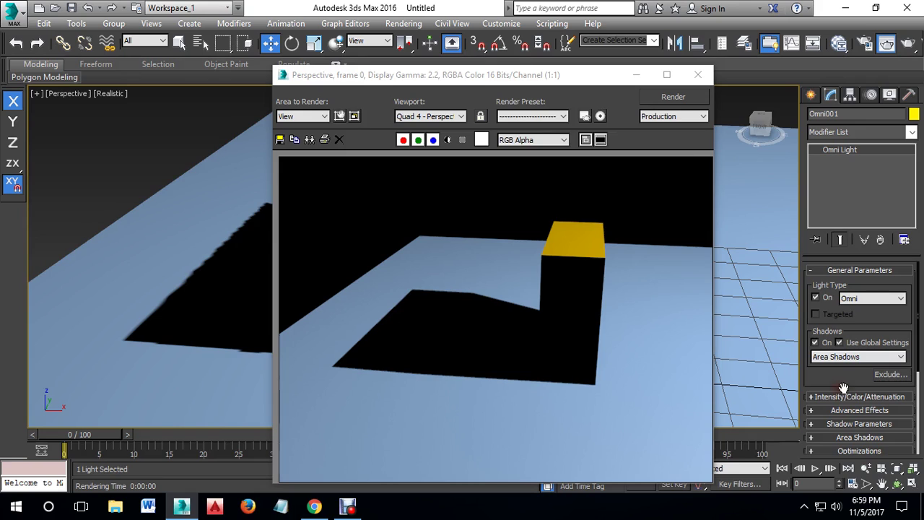
{"action": "left_click", "coordinate": [673, 96]}
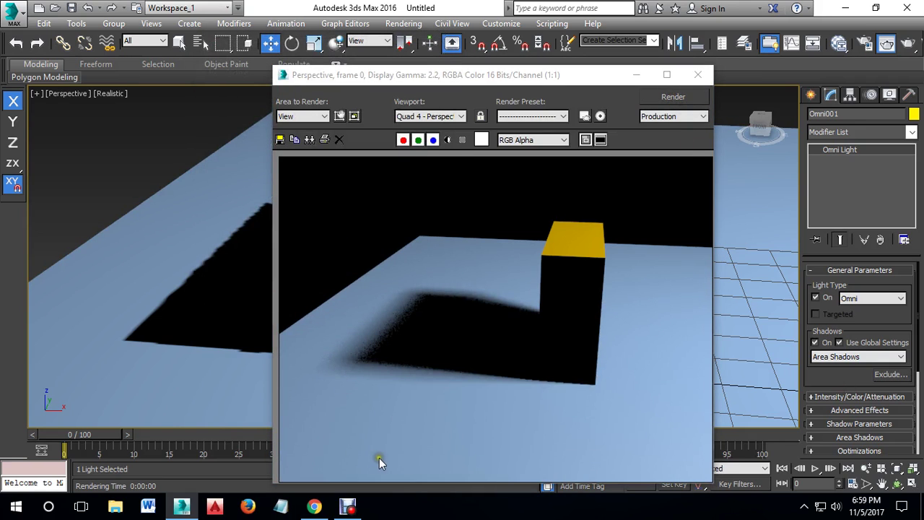
{"action": "left_click", "coordinate": [843, 357]}
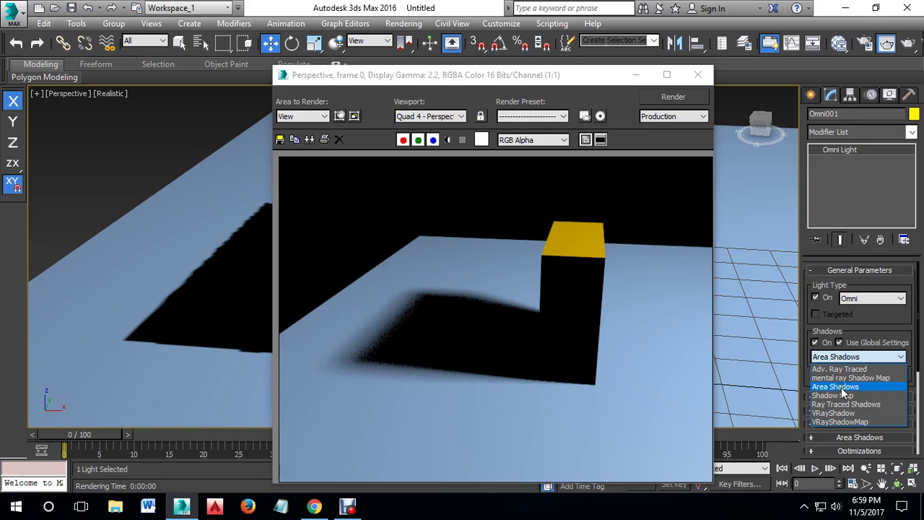
{"action": "left_click", "coordinate": [701, 78]}
{"action": "left_click", "coordinate": [701, 78]}
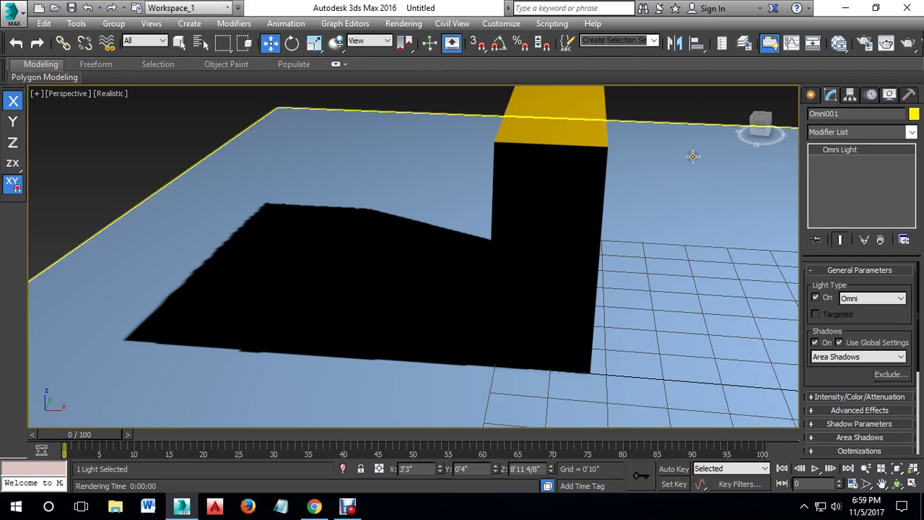
Step: Frame the box and shadow in the Perspective view and select Box001 instead of the light
{"action": "middle_click_drag", "start_coordinate": [615, 274], "coordinate": [597, 288]}
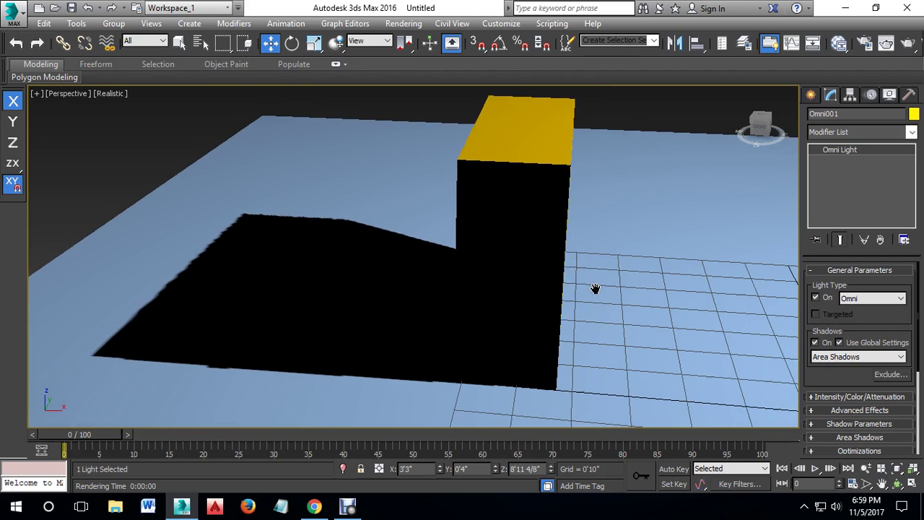
{"action": "left_click", "coordinate": [871, 468]}
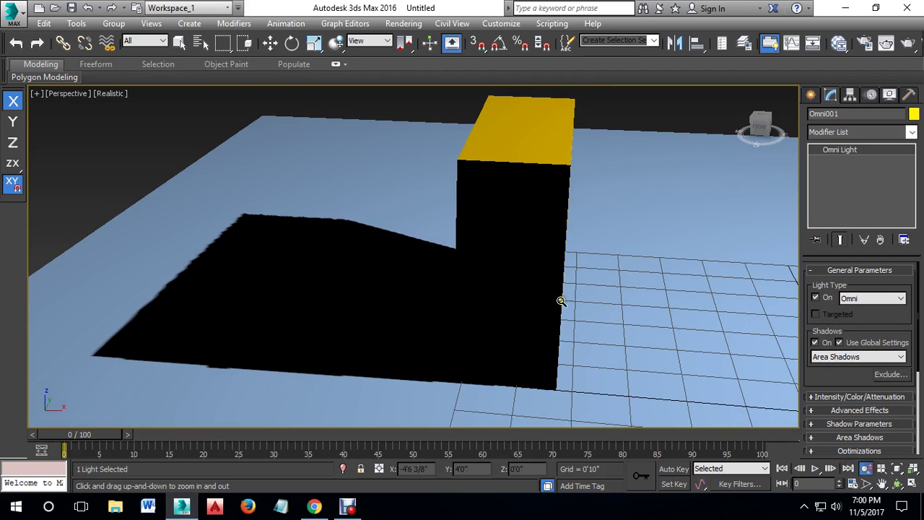
{"action": "scroll", "coordinate": [559, 296], "scroll_direction": "down", "scroll_amount": 1}
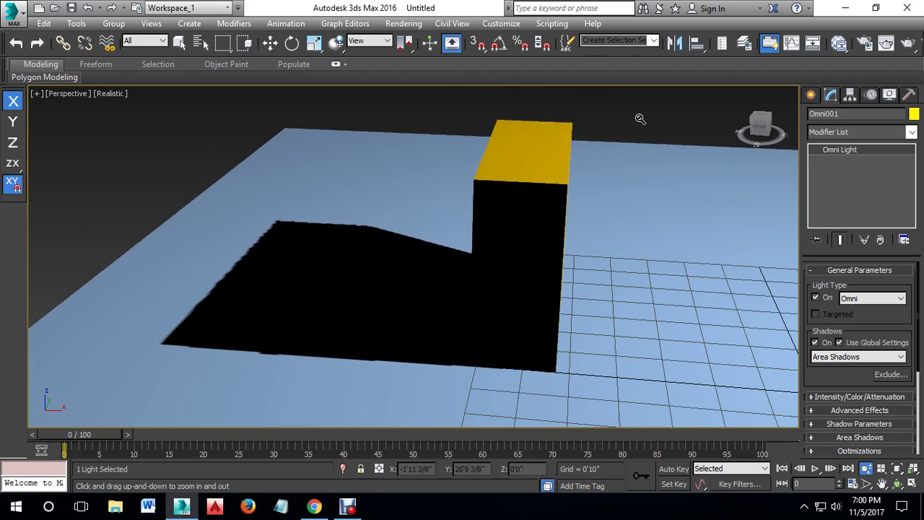
{"action": "key", "text": "w"}
{"action": "left_click", "coordinate": [661, 111]}
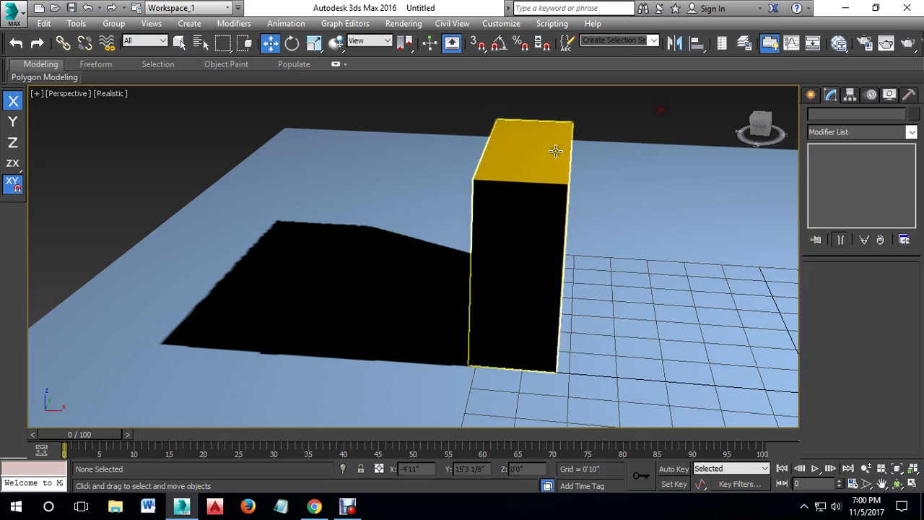
{"action": "left_click", "coordinate": [554, 150]}
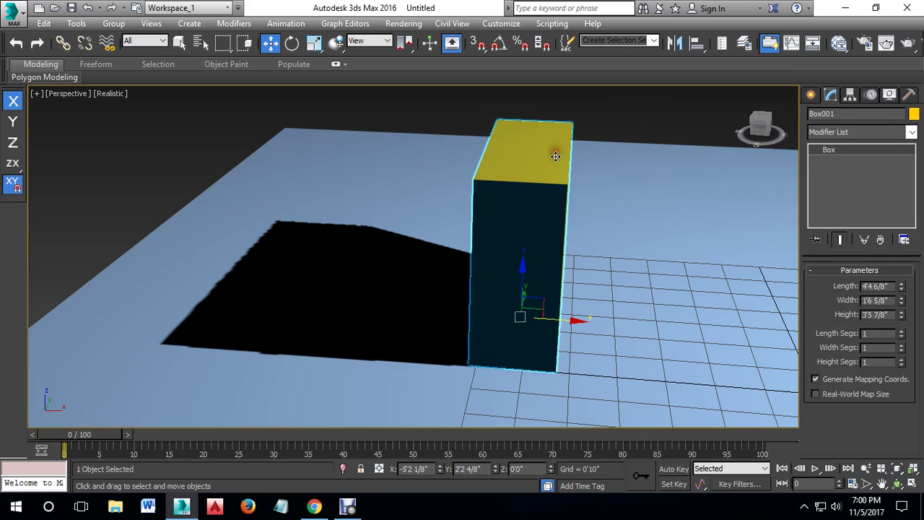
Step: Lower the box's height and width to turn it into a thin slab
{"action": "left_click", "coordinate": [902, 318]}
{"action": "left_click_drag", "start_coordinate": [902, 303], "coordinate": [901, 365]}
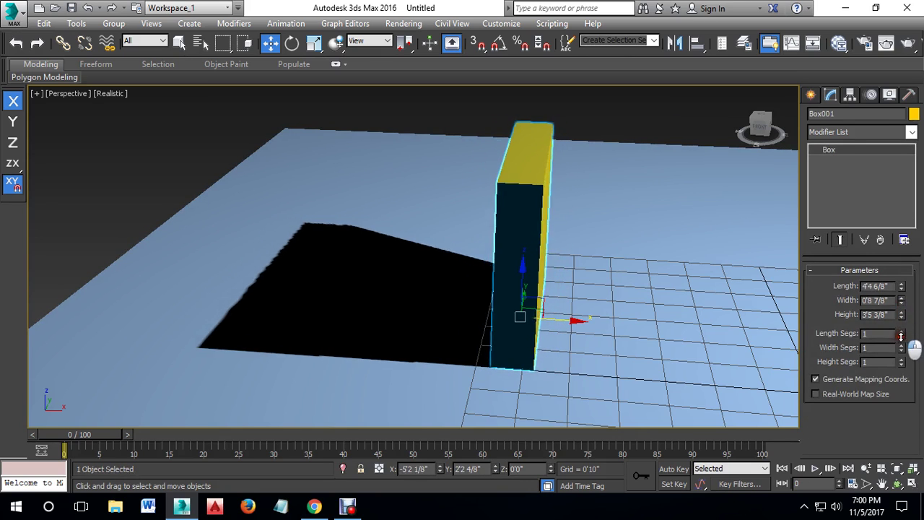
{"action": "left_click", "coordinate": [629, 109]}
{"action": "left_click", "coordinate": [537, 180]}
Step: Create a Standard material with Opacity 33 and assign it to the slab
{"action": "left_click", "coordinate": [839, 43]}
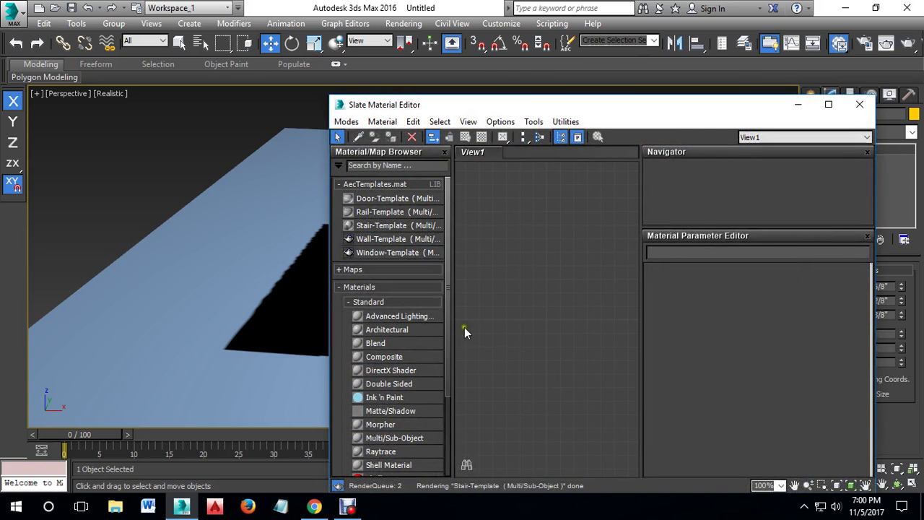
{"action": "left_click_drag", "start_coordinate": [447, 358], "coordinate": [448, 403]}
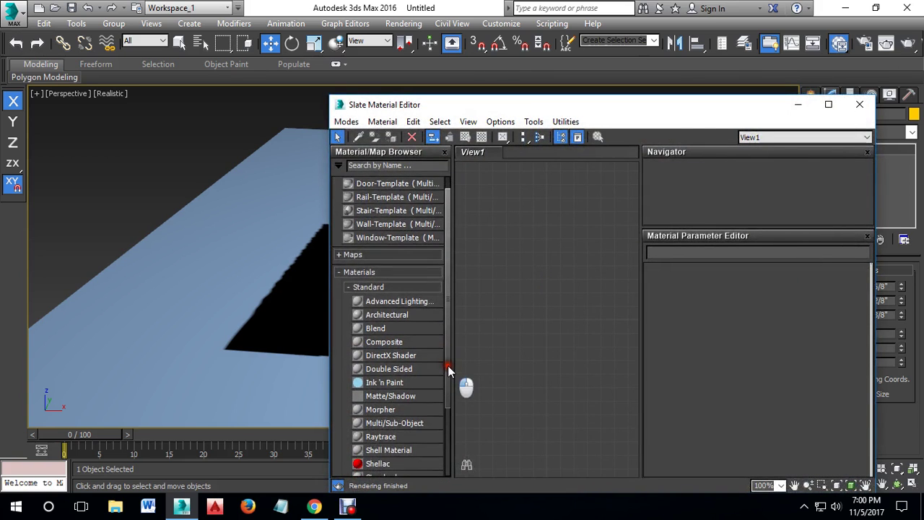
{"action": "double_click", "coordinate": [382, 424]}
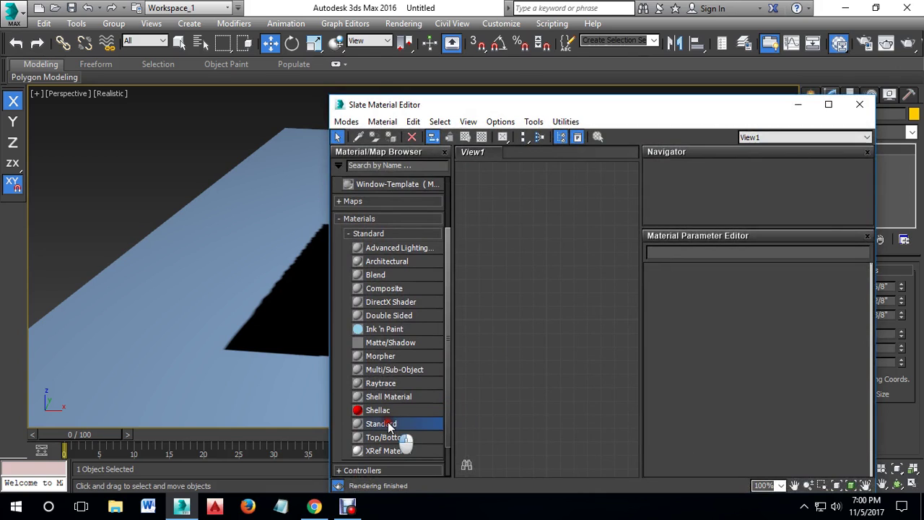
{"action": "double_click", "coordinate": [558, 229]}
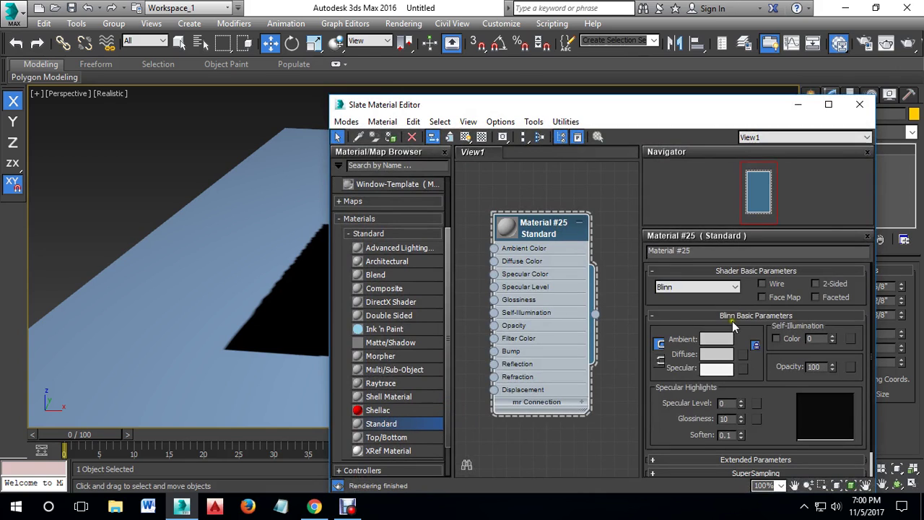
{"action": "left_click_drag", "start_coordinate": [834, 369], "coordinate": [839, 422]}
{"action": "left_click_drag", "start_coordinate": [489, 104], "coordinate": [810, 103]}
{"action": "mouse_move", "coordinate": [874, 313]}
{"action": "left_mouse_down"}
{"action": "mouse_move", "coordinate": [806, 306]}
{"action": "mouse_move", "coordinate": [535, 206]}
{"action": "left_mouse_up"}
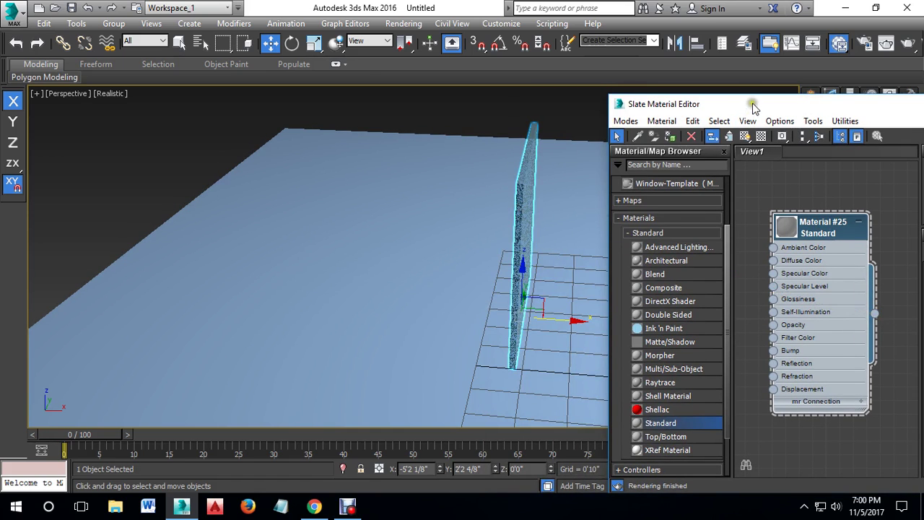
{"action": "left_click_drag", "start_coordinate": [753, 107], "coordinate": [570, 103]}
{"action": "left_click", "coordinate": [910, 103]}
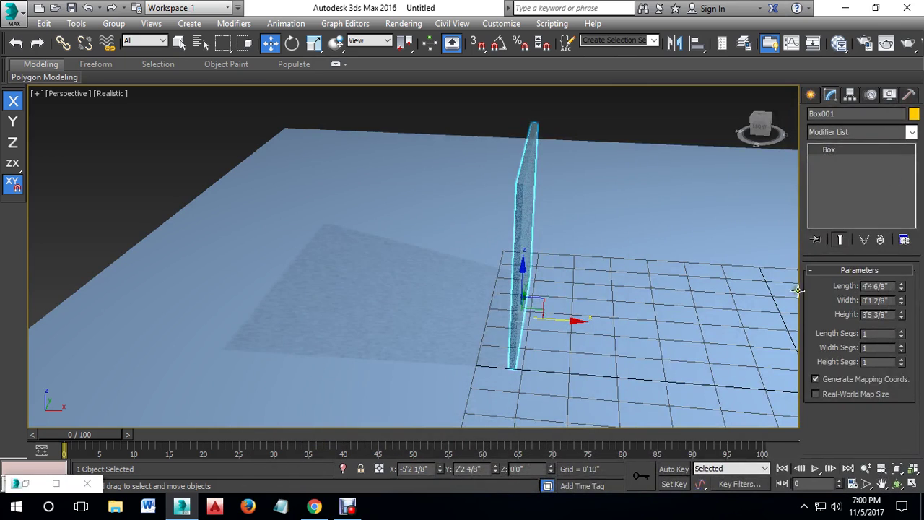
Step: Reframe the view low on the slab, select Omni001 and render the current shadows
{"action": "left_click", "coordinate": [655, 144]}
{"action": "middle_click_drag", "start_coordinate": [655, 171], "coordinate": [665, 173], "text": "alt"}
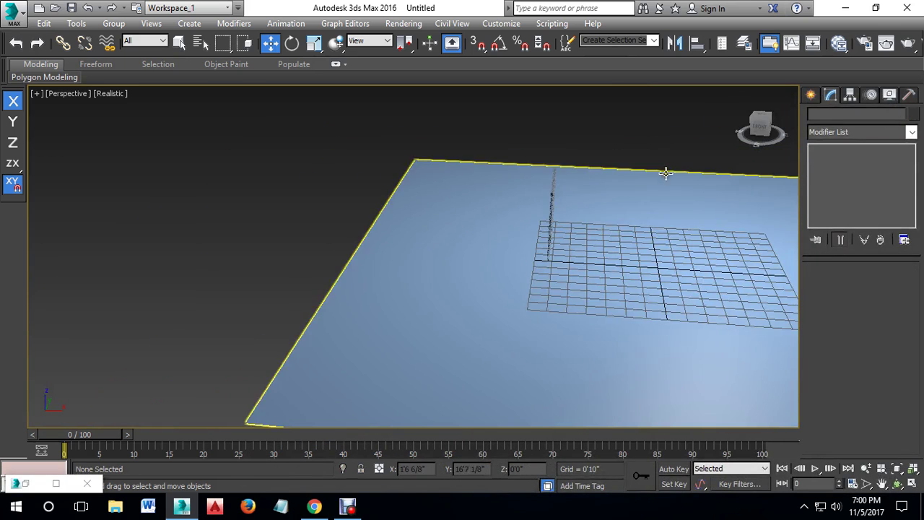
{"action": "scroll", "coordinate": [666, 174], "scroll_direction": "down", "scroll_amount": 5}
{"action": "left_click", "coordinate": [695, 141]}
{"action": "scroll", "coordinate": [652, 140], "scroll_direction": "up", "scroll_amount": 3}
{"action": "scroll", "coordinate": [596, 189], "scroll_direction": "up", "scroll_amount": 2}
{"action": "middle_click_drag", "start_coordinate": [596, 190], "coordinate": [532, 217], "text": "alt"}
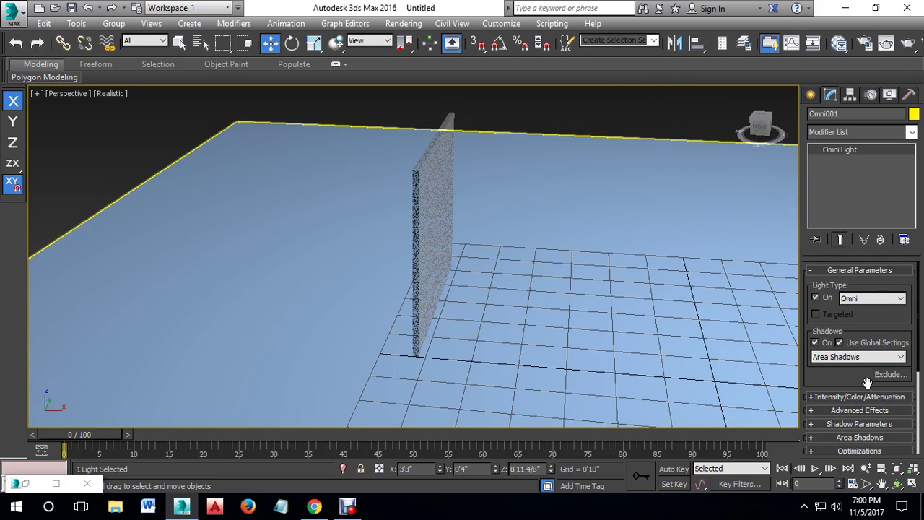
{"action": "left_click", "coordinate": [908, 43]}
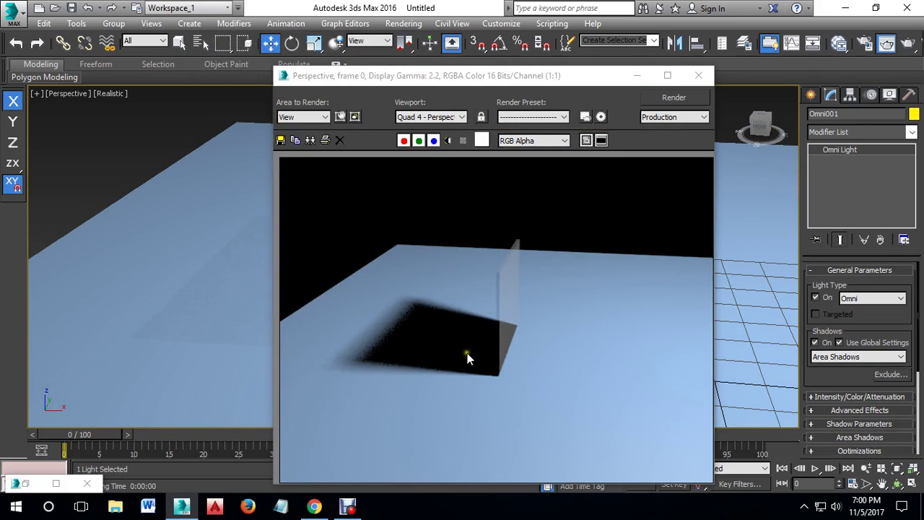
{"action": "left_click", "coordinate": [698, 75]}
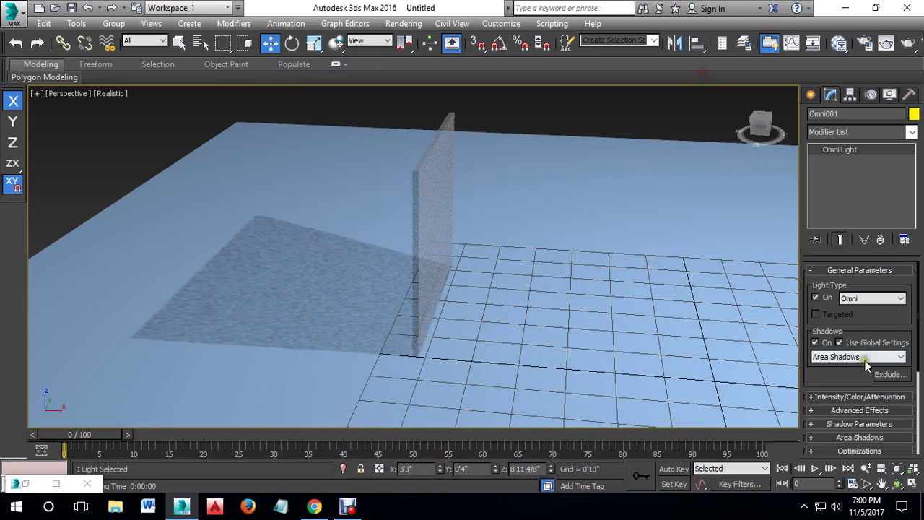
Step: Switch the light to Shadow Map and render
{"action": "left_click", "coordinate": [865, 357]}
{"action": "left_click", "coordinate": [834, 395]}
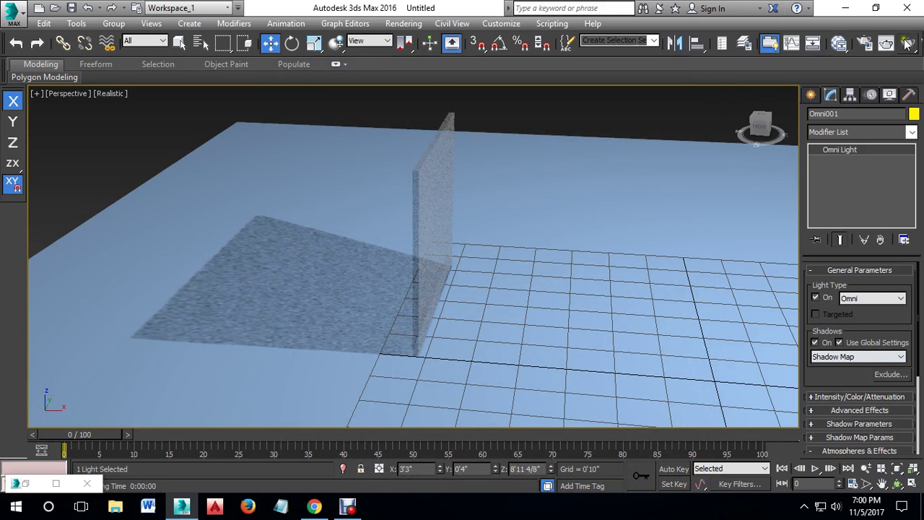
{"action": "left_click", "coordinate": [887, 44]}
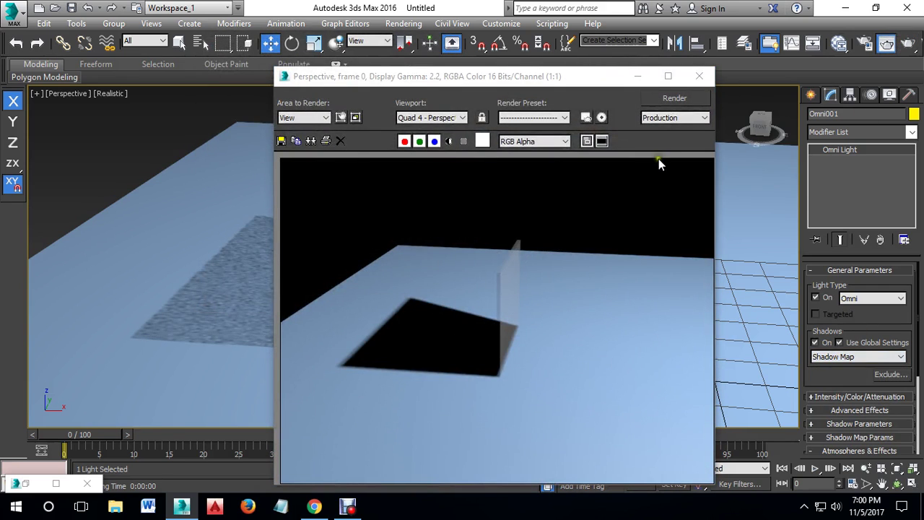
{"action": "left_click", "coordinate": [699, 75]}
Step: Switch the light to Ray Traced Shadows and render the pale see-through shadow
{"action": "left_click", "coordinate": [866, 357]}
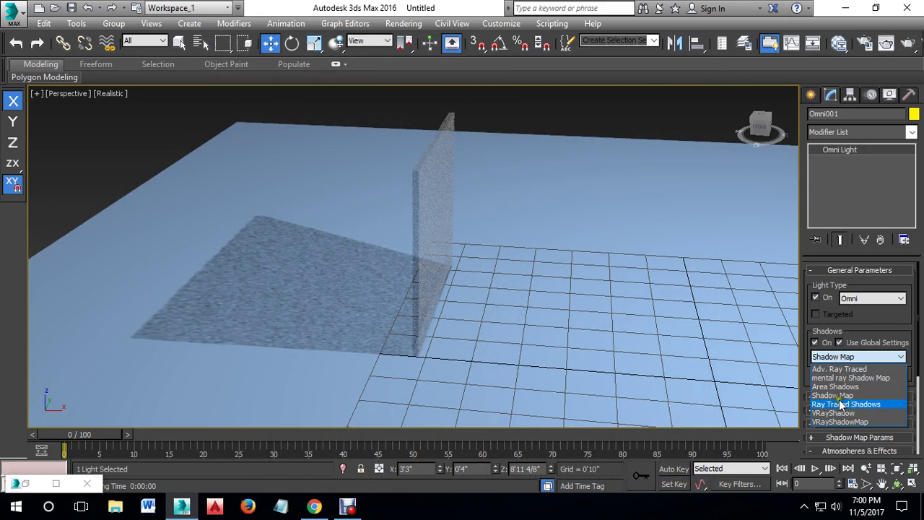
{"action": "left_click", "coordinate": [839, 403]}
{"action": "left_click", "coordinate": [887, 43]}
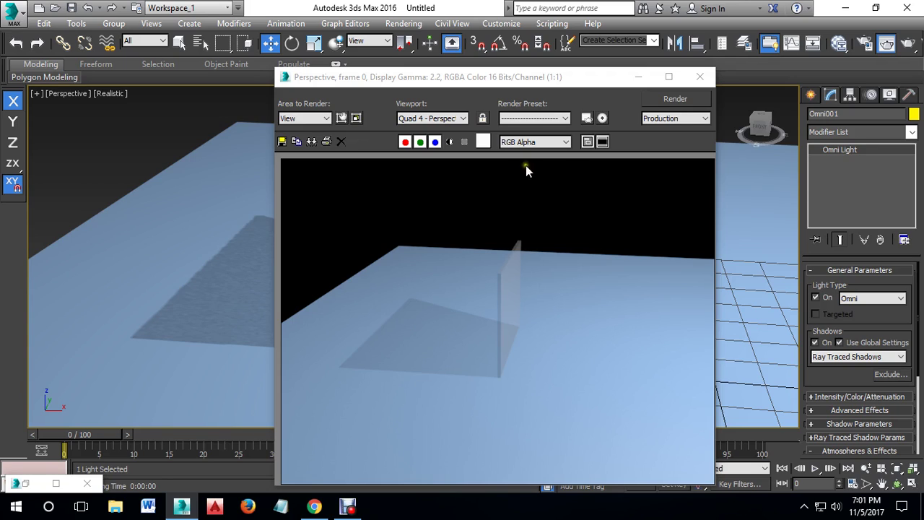
{"action": "left_click", "coordinate": [699, 80]}
{"action": "left_click", "coordinate": [499, 192]}
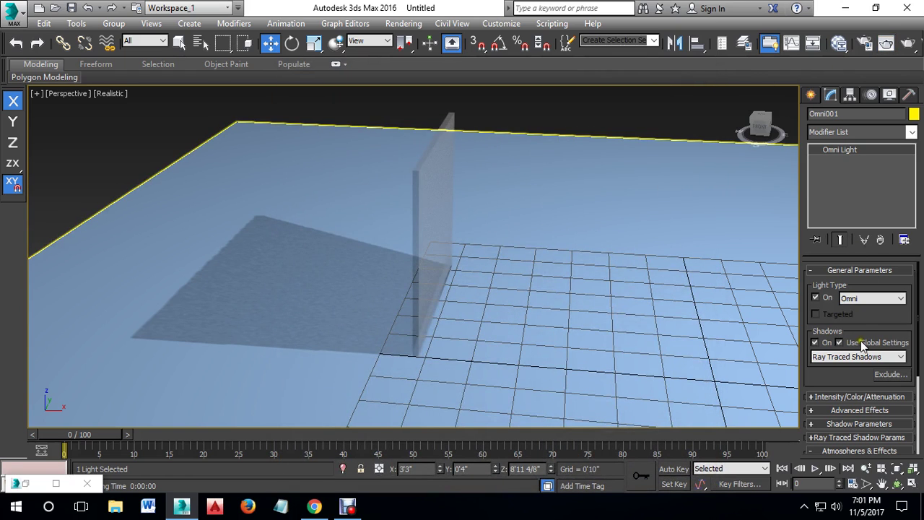
{"action": "left_click_drag", "start_coordinate": [863, 345], "coordinate": [859, 289]}
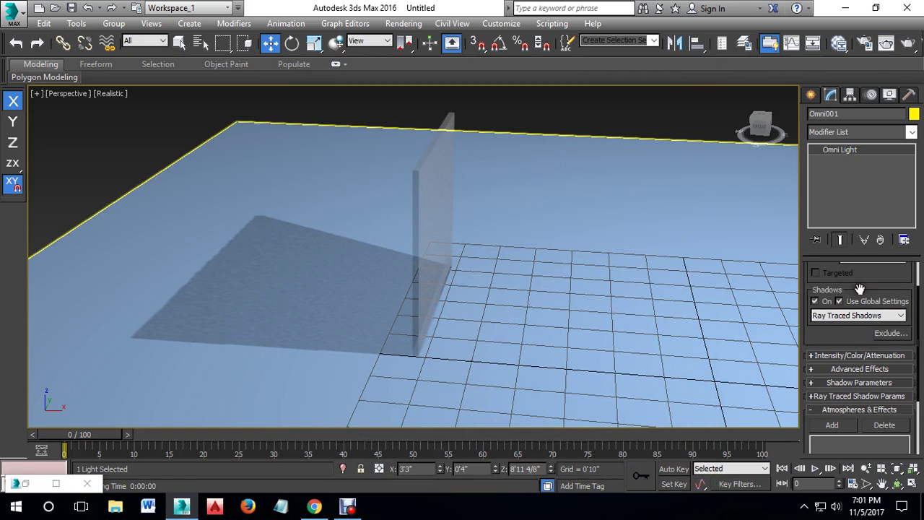
Step: Create a pointed cone on the grid in front of the slab and render it
{"action": "left_click", "coordinate": [816, 99]}
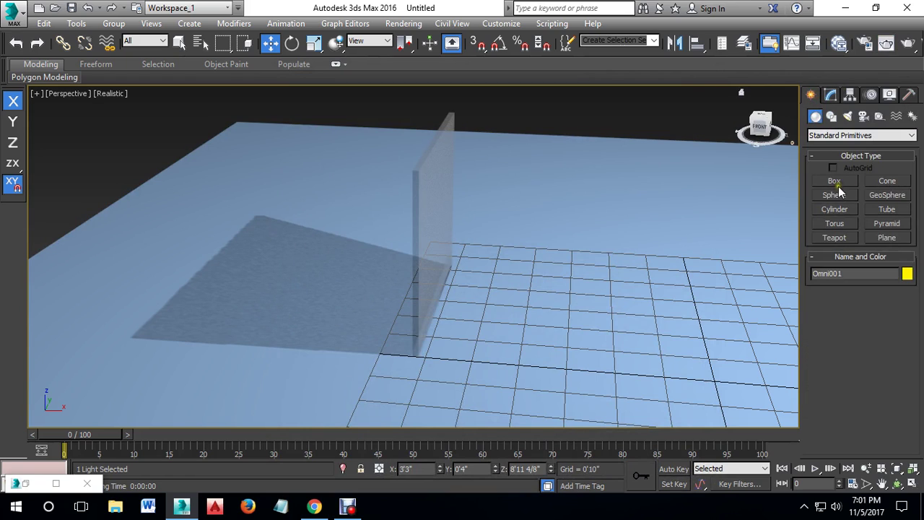
{"action": "left_click", "coordinate": [888, 181]}
{"action": "left_click_drag", "start_coordinate": [509, 307], "coordinate": [522, 317]}
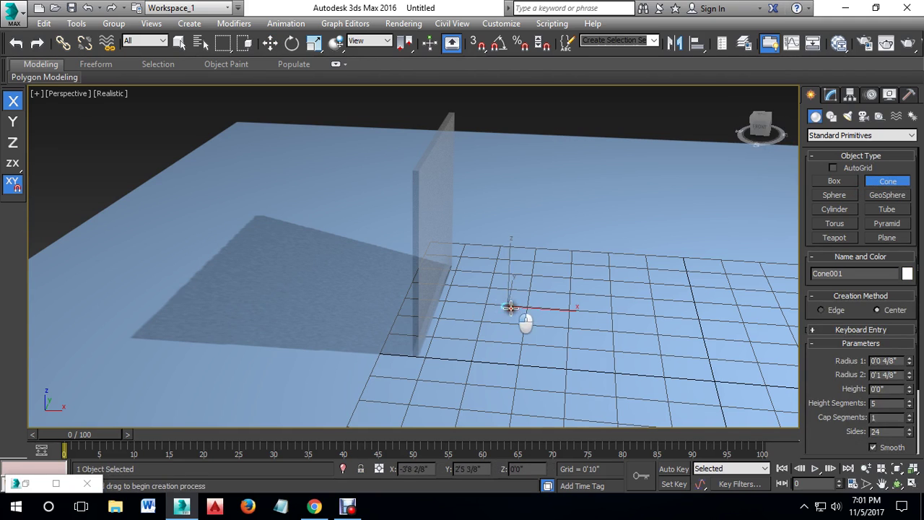
{"action": "left_click", "coordinate": [529, 246]}
{"action": "left_click", "coordinate": [557, 273]}
{"action": "right_click", "coordinate": [560, 124]}
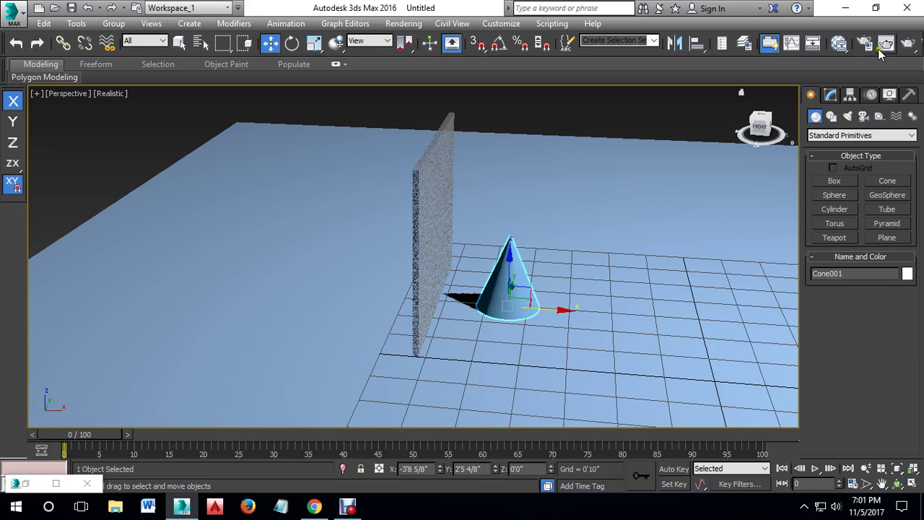
{"action": "left_click", "coordinate": [909, 44]}
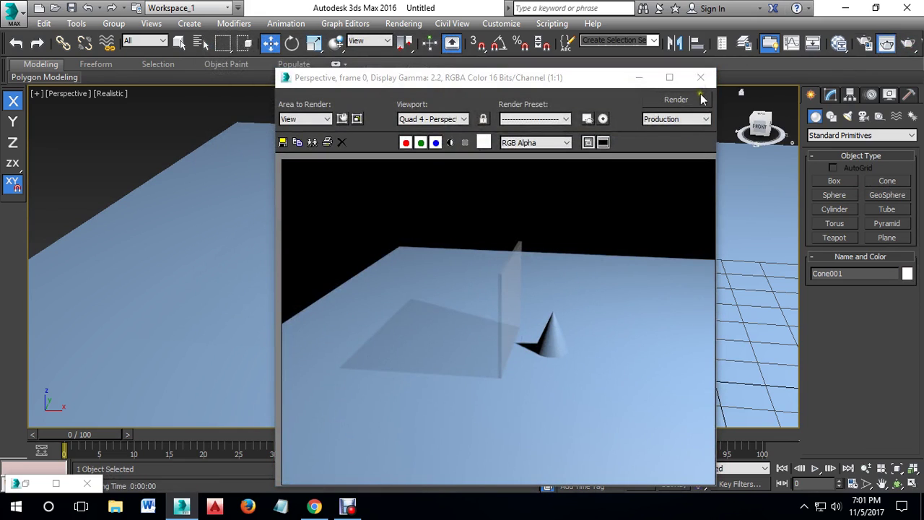
{"action": "left_click", "coordinate": [700, 77]}
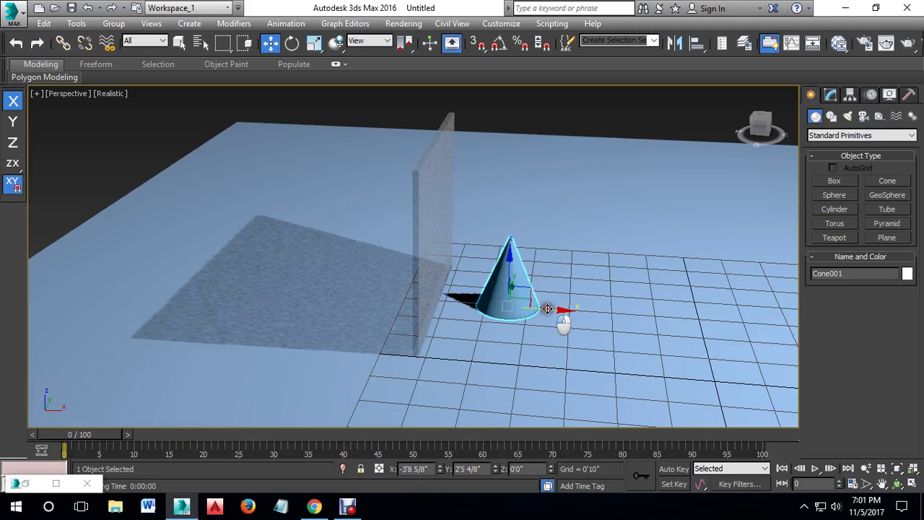
Step: Move the cone left along X beside the wall and re-render from a squarer view
{"action": "left_click_drag", "start_coordinate": [561, 312], "coordinate": [529, 308]}
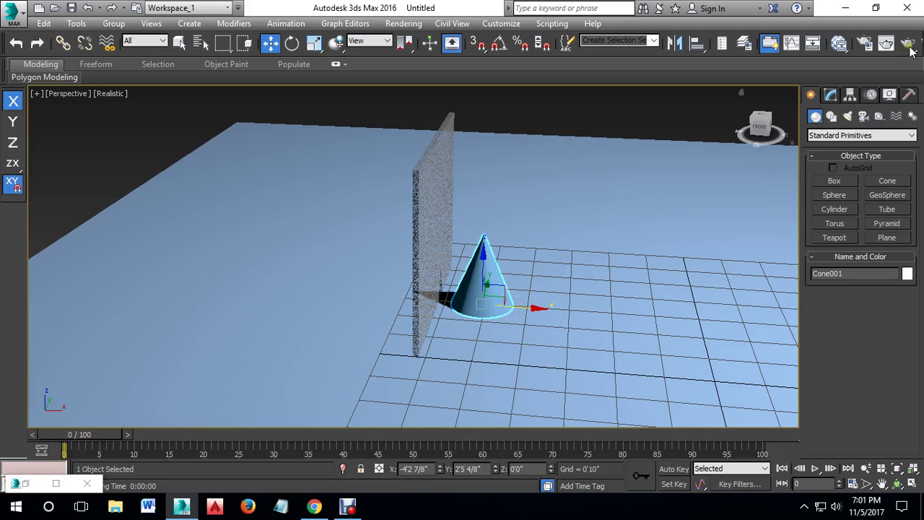
{"action": "left_click", "coordinate": [887, 44]}
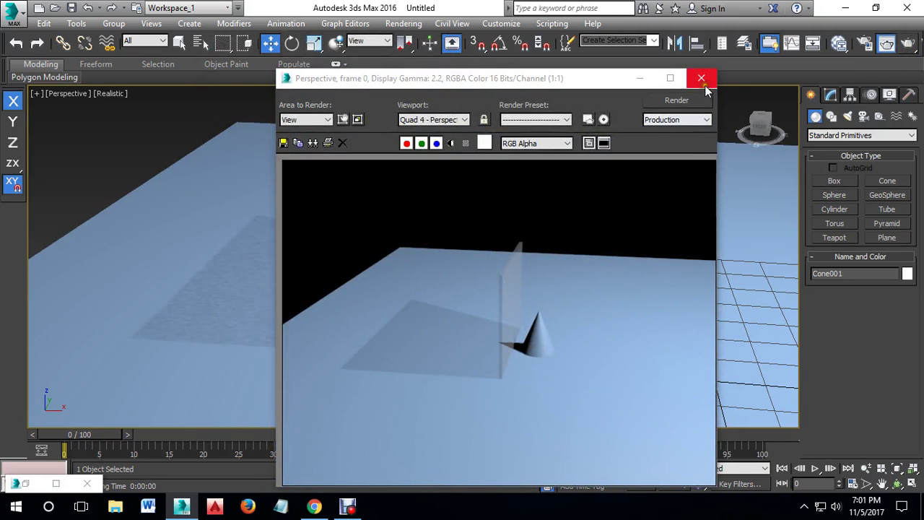
{"action": "left_click", "coordinate": [701, 77]}
{"action": "middle_click_drag", "start_coordinate": [555, 312], "coordinate": [509, 306], "text": "alt"}
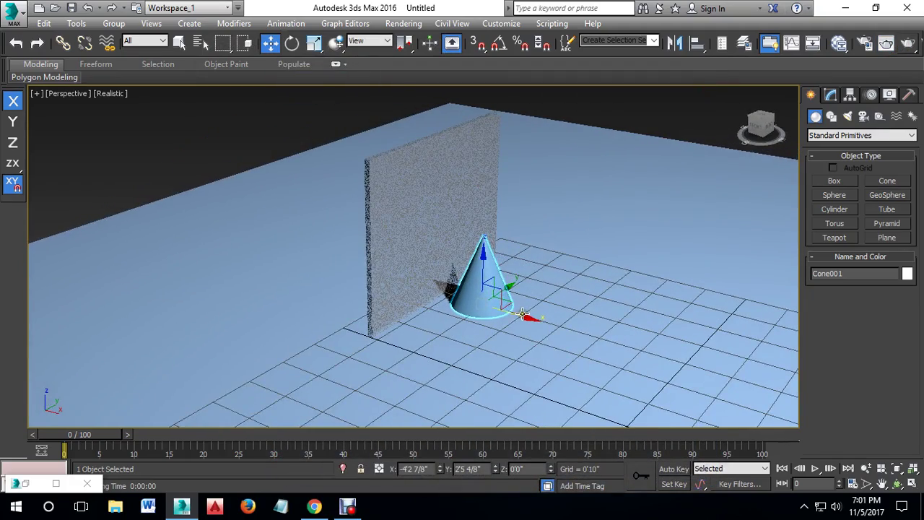
{"action": "scroll", "coordinate": [509, 304], "scroll_direction": "up", "scroll_amount": 3}
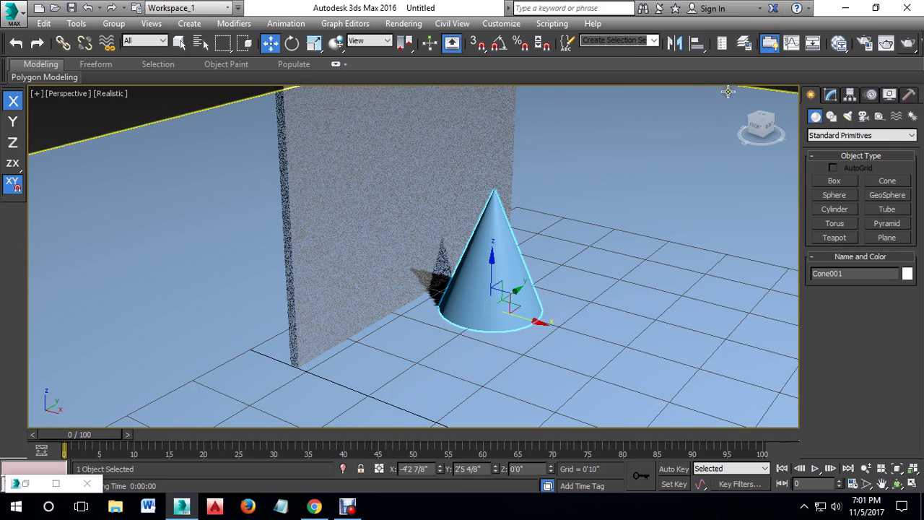
{"action": "left_click", "coordinate": [907, 44]}
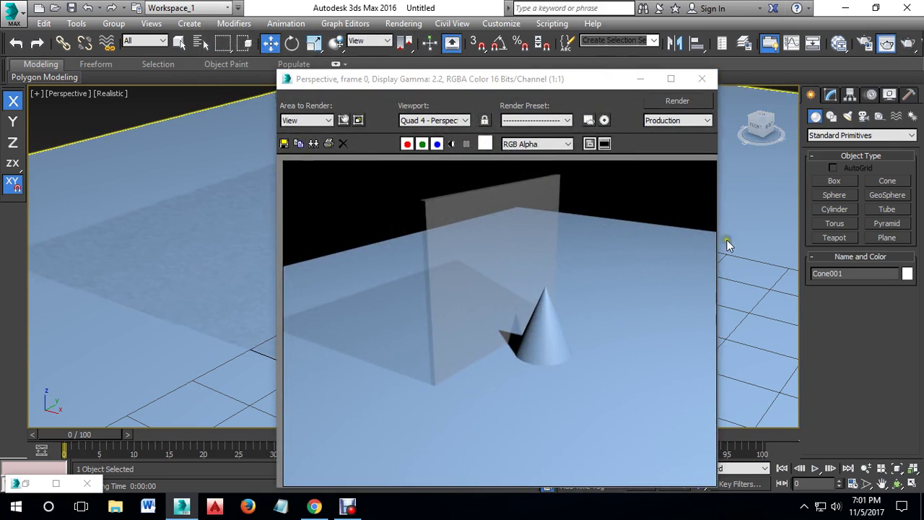
{"action": "left_click", "coordinate": [703, 82]}
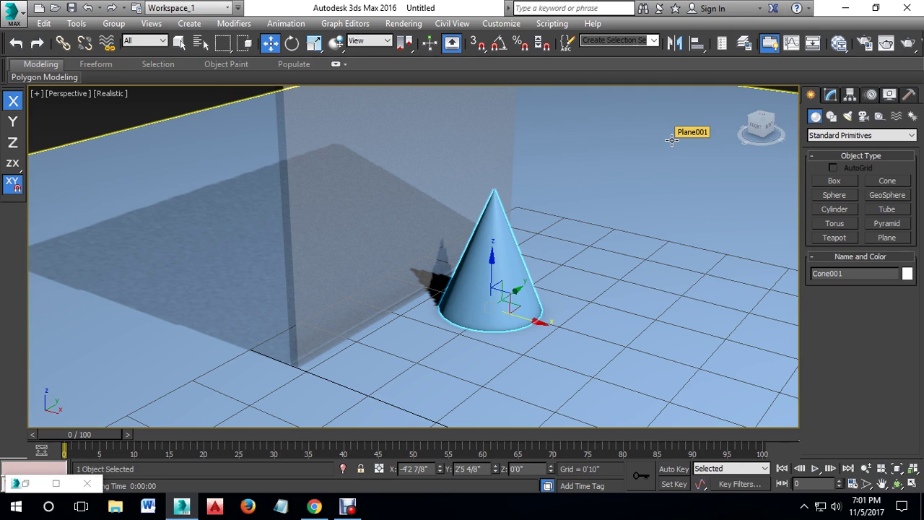
Step: Select Omni001 and show its parameters in the Modify panel
{"action": "left_click", "coordinate": [499, 292]}
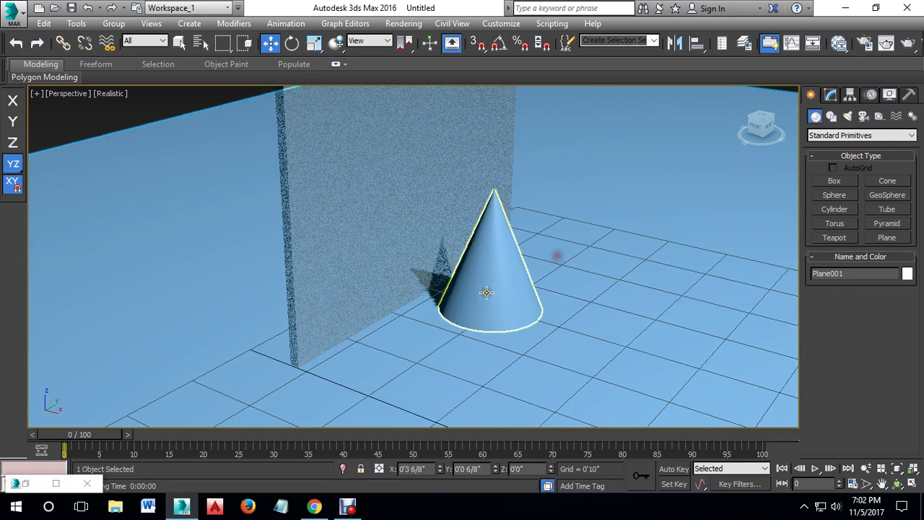
{"action": "left_click", "coordinate": [545, 247]}
{"action": "scroll", "coordinate": [588, 252], "scroll_direction": "down", "scroll_amount": 2}
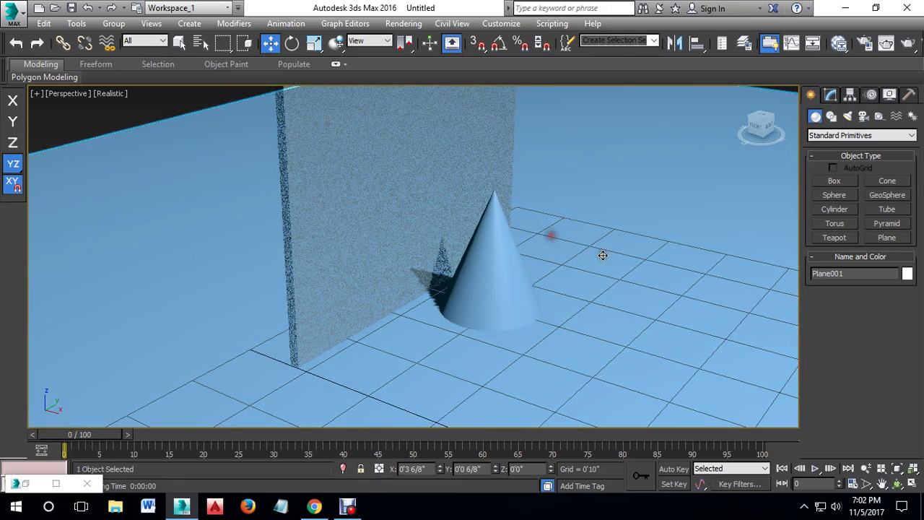
{"action": "scroll", "coordinate": [545, 264], "scroll_direction": "down", "scroll_amount": 3}
{"action": "scroll", "coordinate": [650, 180], "scroll_direction": "down", "scroll_amount": 3}
{"action": "left_click", "coordinate": [723, 107]}
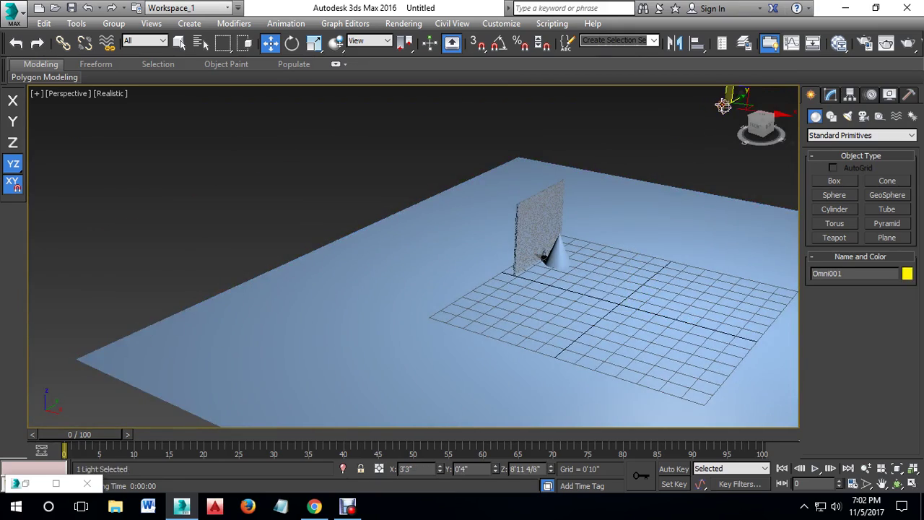
{"action": "scroll", "coordinate": [605, 239], "scroll_direction": "up", "scroll_amount": 1}
{"action": "scroll", "coordinate": [629, 237], "scroll_direction": "up", "scroll_amount": 2}
{"action": "left_click", "coordinate": [832, 95]}
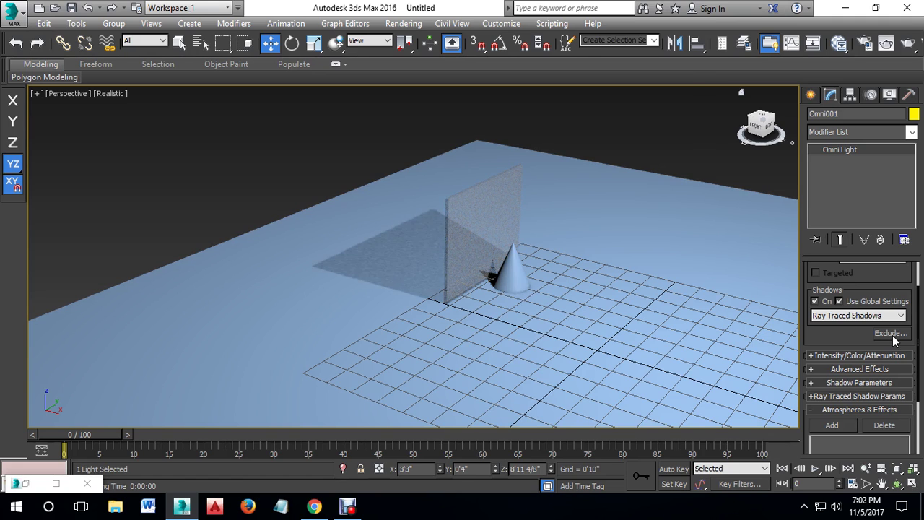
Step: Exclude Cone001 from the omni light and render the result
{"action": "left_click", "coordinate": [891, 335]}
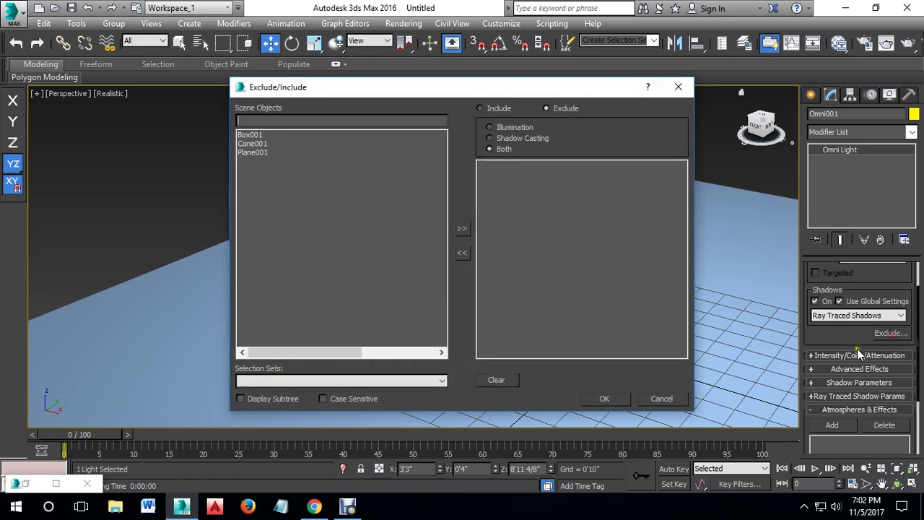
{"action": "left_click", "coordinate": [254, 144]}
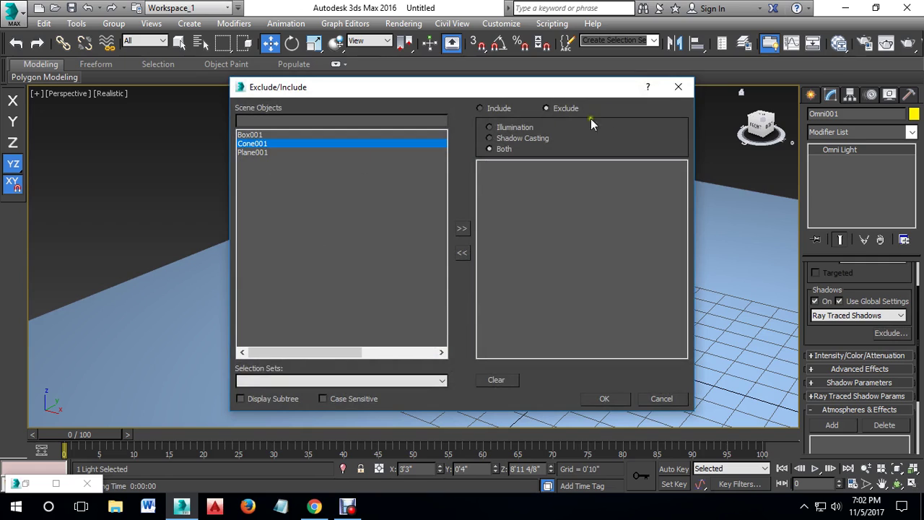
{"action": "left_click", "coordinate": [462, 229]}
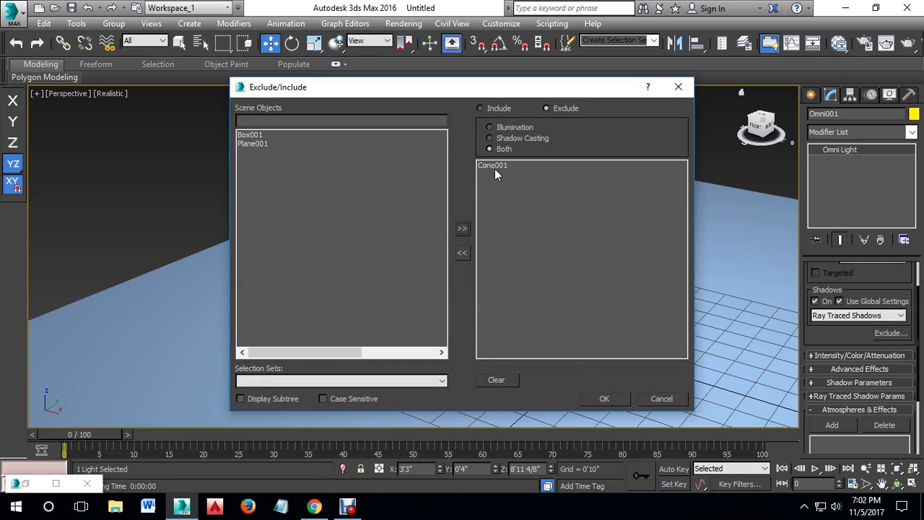
{"action": "left_click", "coordinate": [613, 400]}
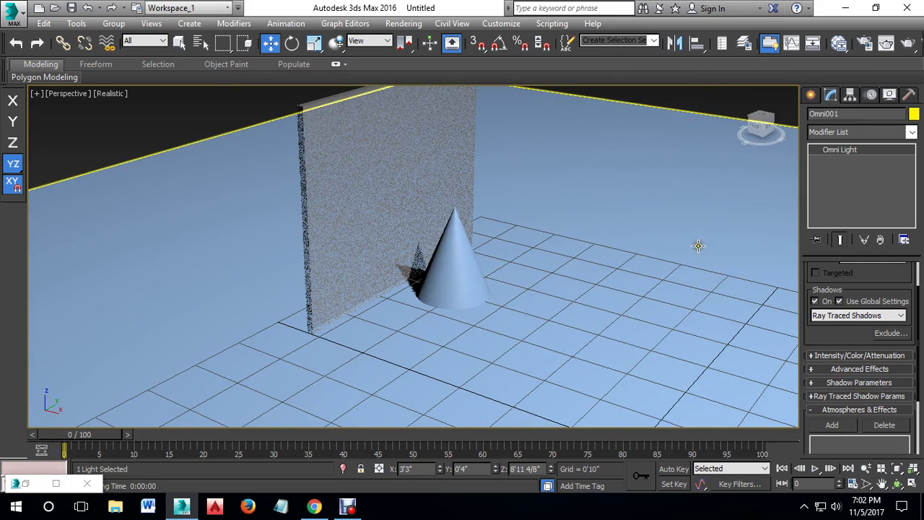
{"action": "left_click", "coordinate": [886, 43]}
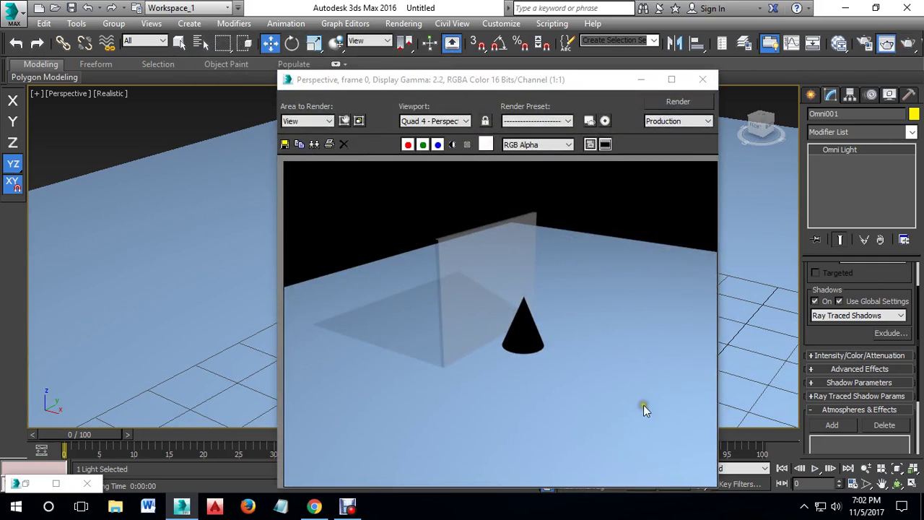
{"action": "left_click", "coordinate": [702, 79]}
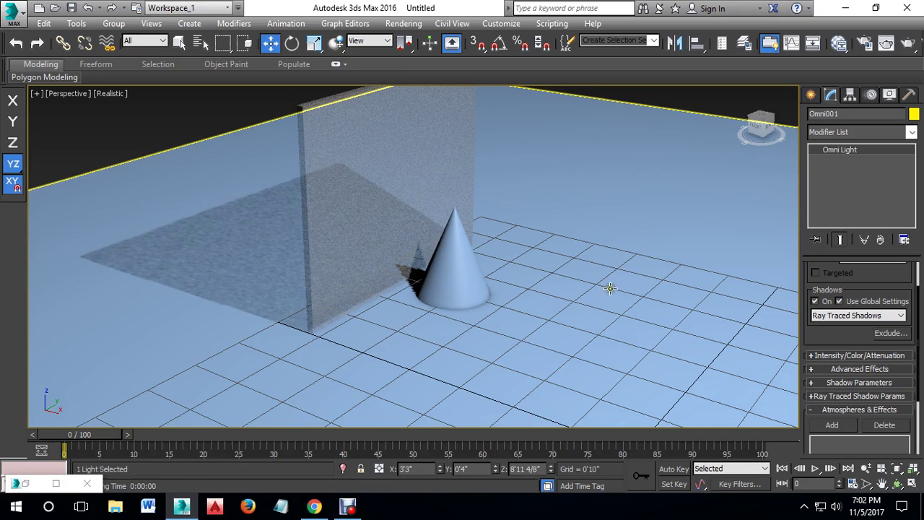
Step: Change the Cone001 exclusion to Shadow Casting only
{"action": "scroll", "coordinate": [604, 289], "scroll_direction": "down", "scroll_amount": 1}
{"action": "scroll", "coordinate": [609, 289], "scroll_direction": "down", "scroll_amount": 1}
{"action": "scroll", "coordinate": [610, 290], "scroll_direction": "down", "scroll_amount": 1}
{"action": "scroll", "coordinate": [661, 296], "scroll_direction": "down", "scroll_amount": 1}
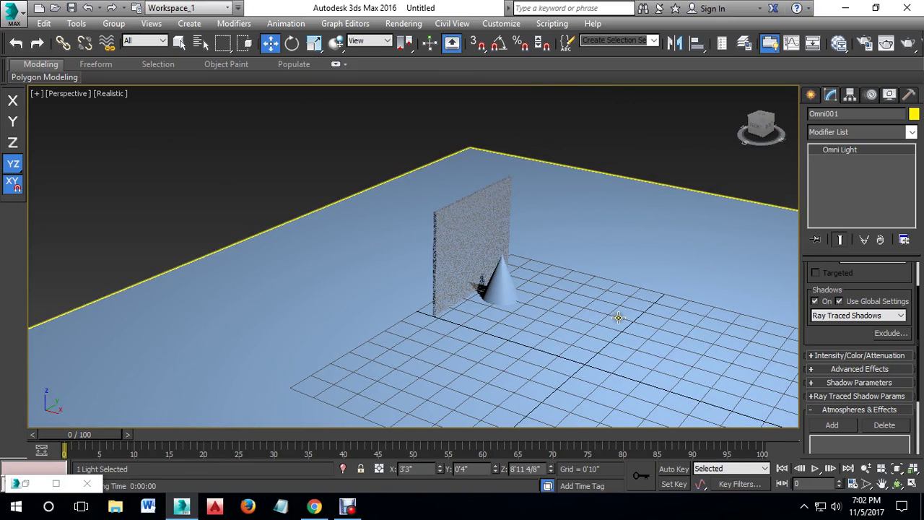
{"action": "left_click", "coordinate": [889, 334]}
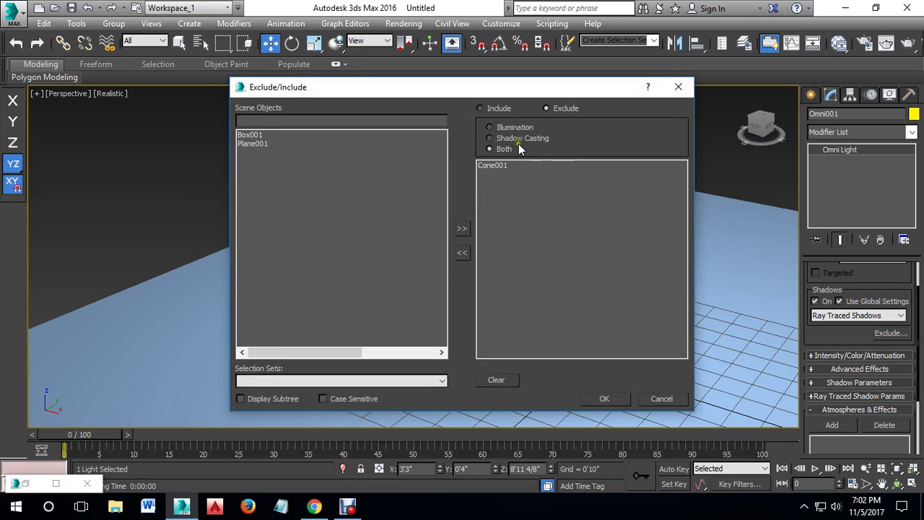
{"action": "left_click", "coordinate": [494, 138]}
{"action": "left_click", "coordinate": [611, 401]}
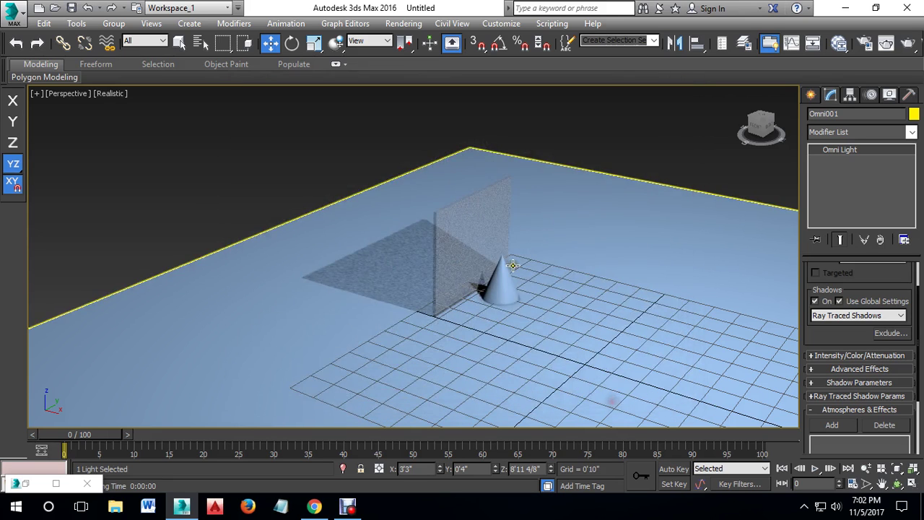
Step: Pan toward the cone and render to confirm it casts no shadow
{"action": "right_click", "coordinate": [496, 286]}
{"action": "left_click", "coordinate": [695, 109]}
{"action": "scroll", "coordinate": [582, 247], "scroll_direction": "up", "scroll_amount": 3}
{"action": "mouse_move", "coordinate": [588, 236]}
{"action": "middle_mouse_down"}
{"action": "mouse_move", "coordinate": [582, 247]}
{"action": "mouse_move", "coordinate": [549, 248]}
{"action": "middle_mouse_up"}
{"action": "left_click", "coordinate": [886, 43]}
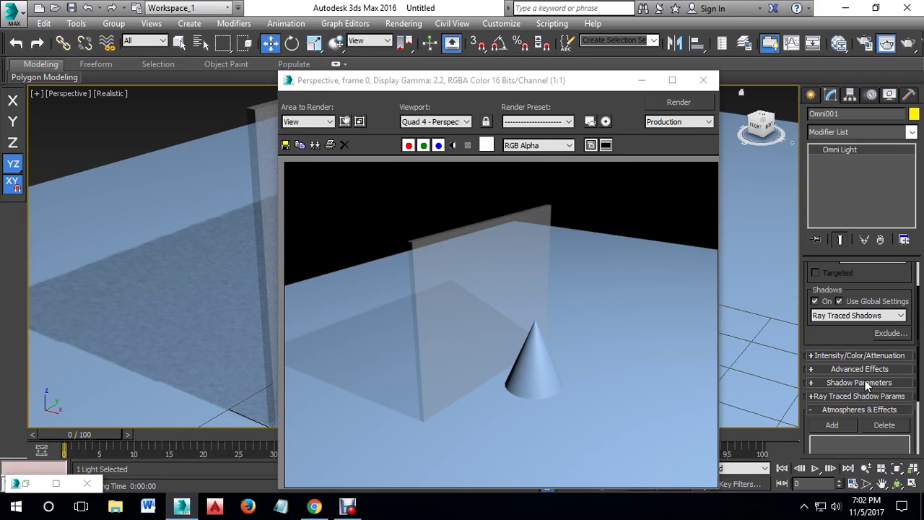
{"action": "left_click", "coordinate": [704, 80]}
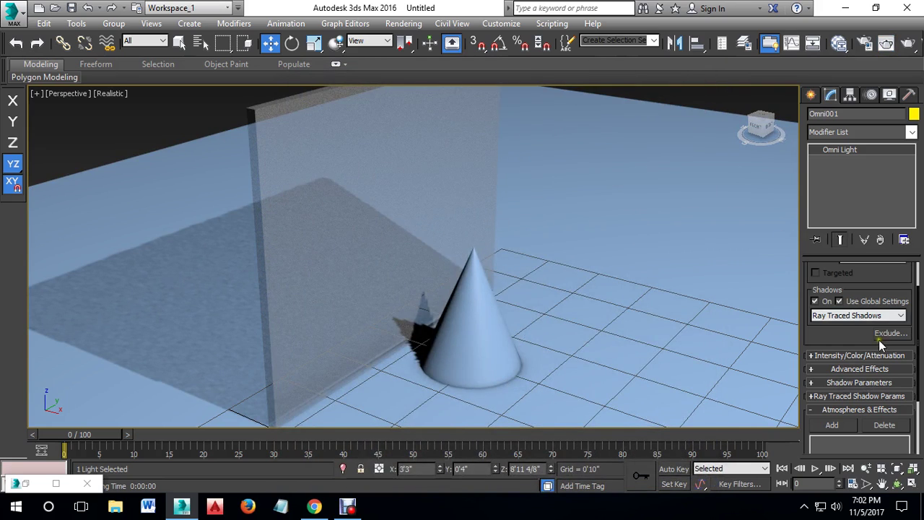
Step: Exclude Cone001 from Illumination only, render the black unlit cone, and reopen Exclude settings
{"action": "left_click", "coordinate": [878, 337]}
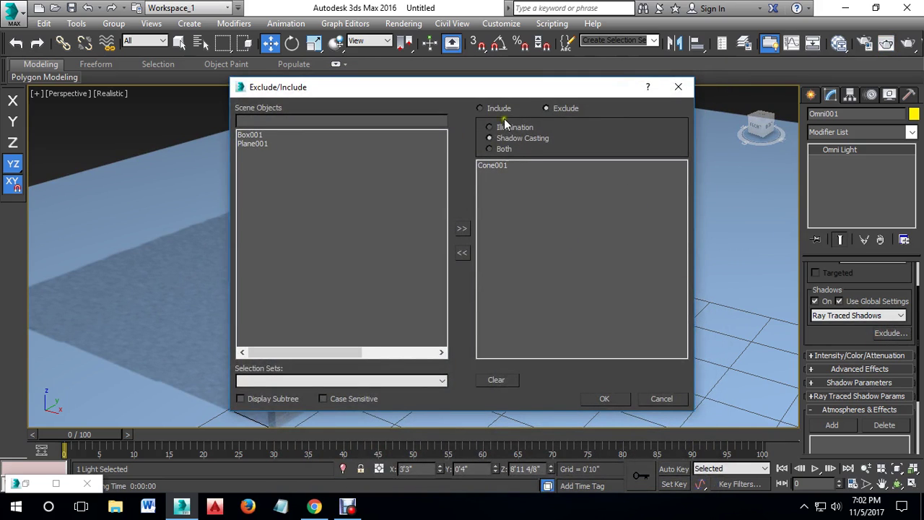
{"action": "left_click", "coordinate": [495, 149]}
{"action": "left_click", "coordinate": [490, 127]}
{"action": "left_click", "coordinate": [604, 398]}
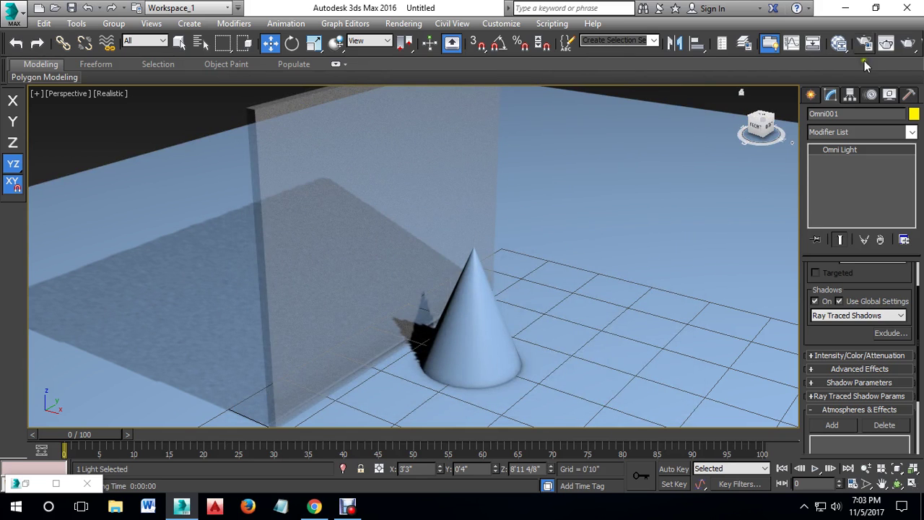
{"action": "left_click", "coordinate": [908, 44]}
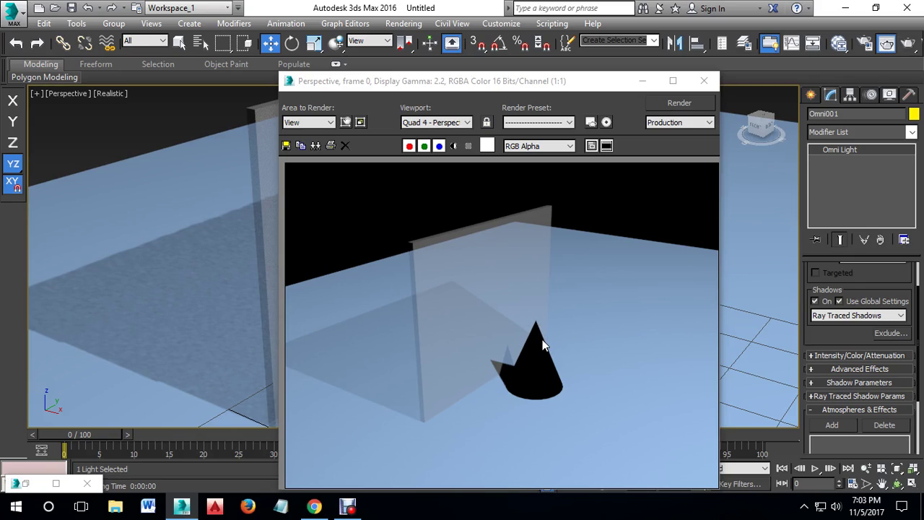
{"action": "left_click", "coordinate": [704, 81]}
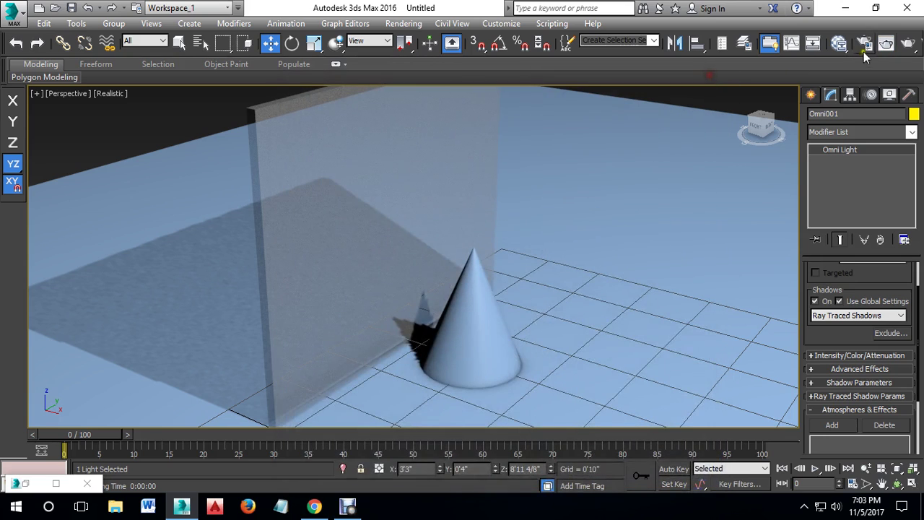
{"action": "left_click", "coordinate": [893, 334]}
{"action": "left_click", "coordinate": [496, 167]}
Step: Try resetting the exclusion to Both and clearing the list, then cancel those changes
{"action": "left_click", "coordinate": [501, 148]}
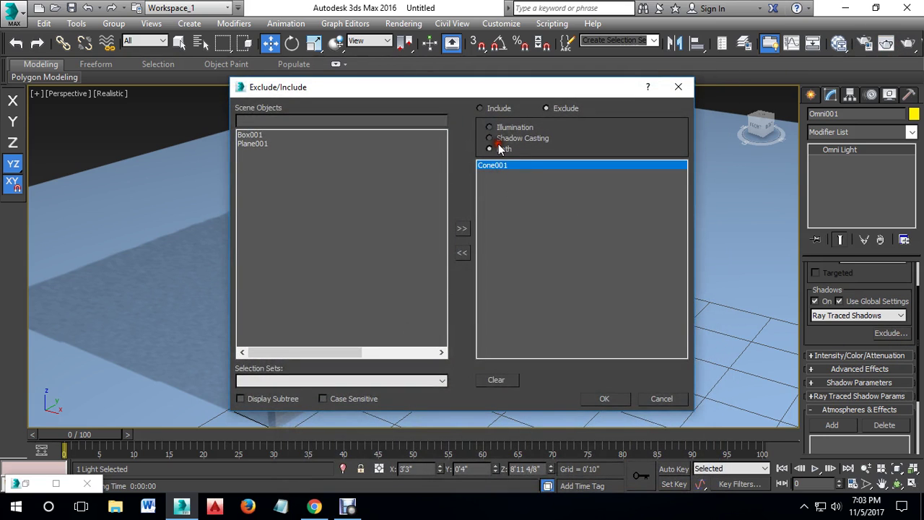
{"action": "left_click", "coordinate": [496, 380]}
{"action": "left_click", "coordinate": [662, 397]}
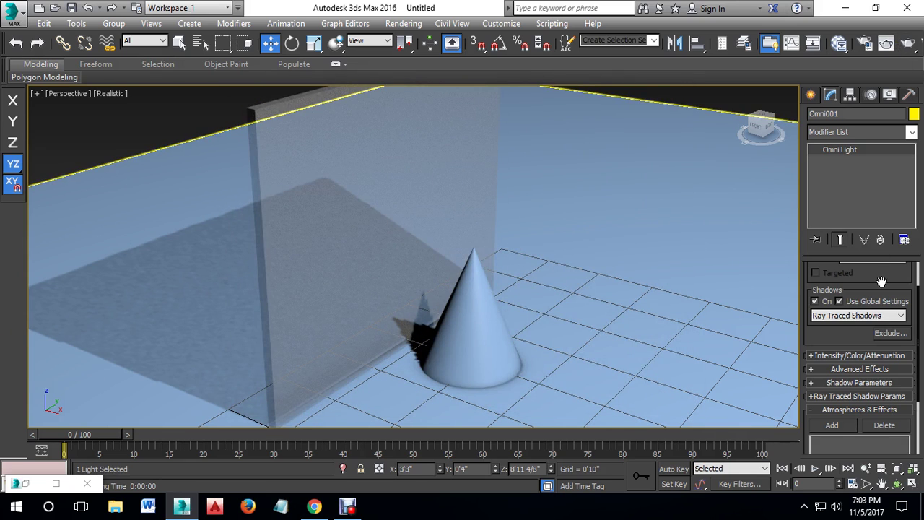
Step: Remove Cone001 from Omni001's excluded objects and confirm with OK
{"action": "left_click", "coordinate": [891, 333]}
{"action": "left_click", "coordinate": [502, 167]}
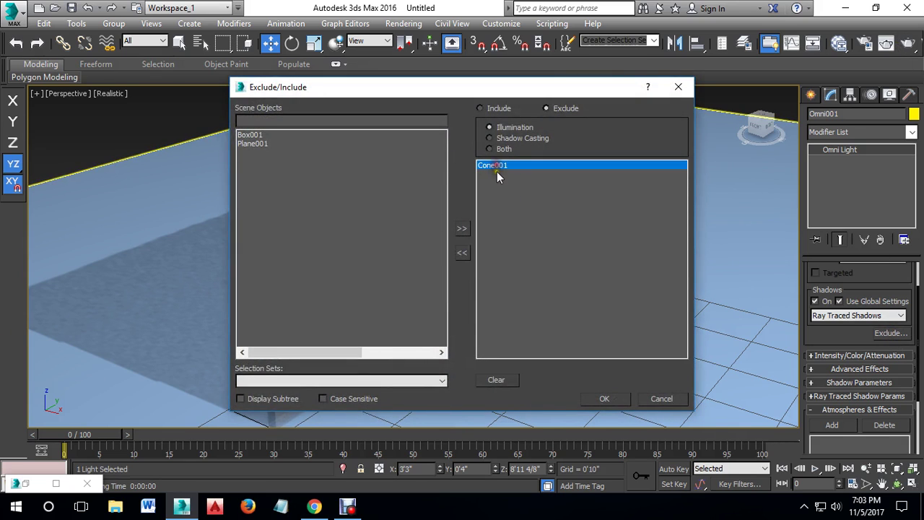
{"action": "left_click", "coordinate": [483, 381]}
{"action": "left_click", "coordinate": [606, 399]}
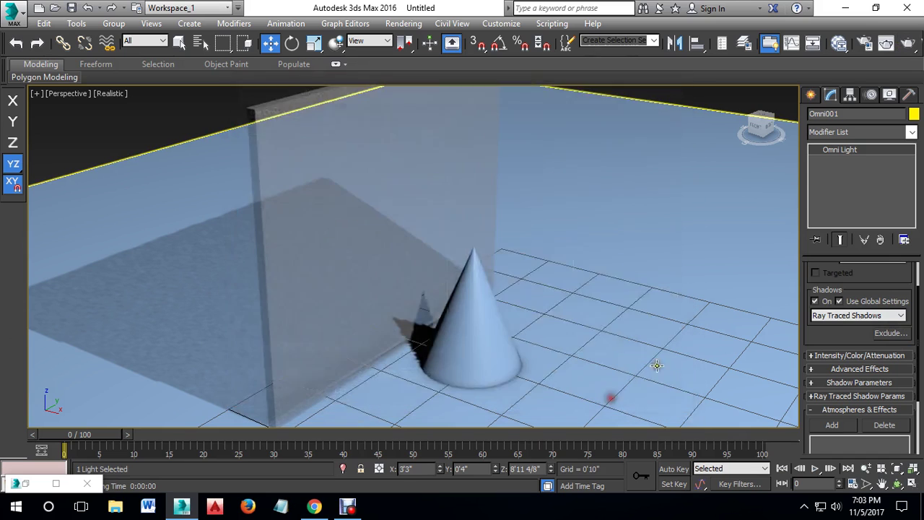
Step: Zoom the viewport out and reselect the omni light
{"action": "left_click", "coordinate": [699, 106]}
{"action": "scroll", "coordinate": [520, 301], "scroll_direction": "down", "scroll_amount": 3}
{"action": "scroll", "coordinate": [515, 309], "scroll_direction": "down", "scroll_amount": 3}
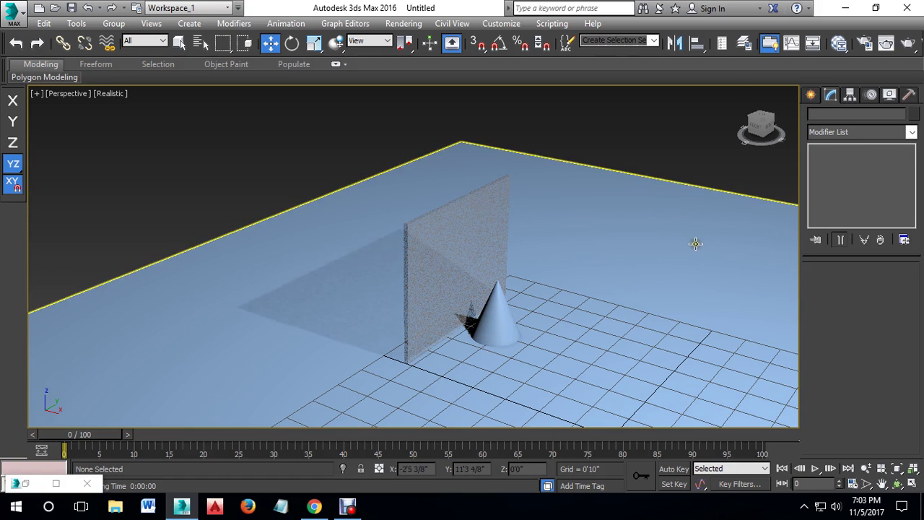
{"action": "scroll", "coordinate": [650, 252], "scroll_direction": "down", "scroll_amount": 3}
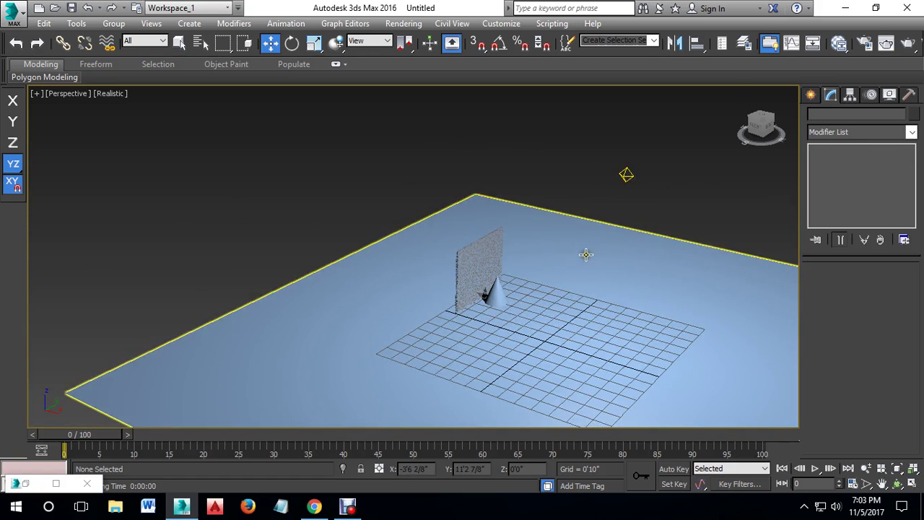
{"action": "left_click", "coordinate": [625, 175]}
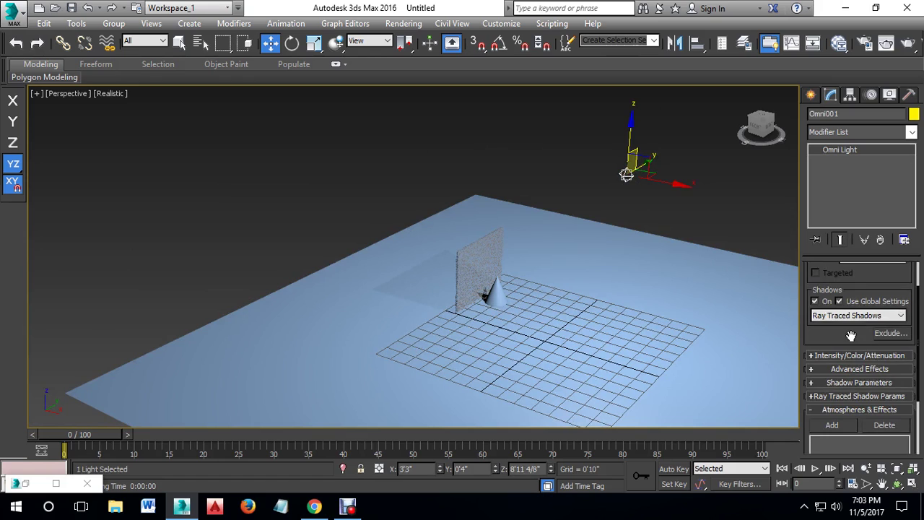
Step: Expand Omni001's Intensity/Color/Attenuation rollout and frame the light in the viewport
{"action": "left_click_drag", "start_coordinate": [848, 336], "coordinate": [837, 377]}
{"action": "left_click_drag", "start_coordinate": [850, 410], "coordinate": [834, 309]}
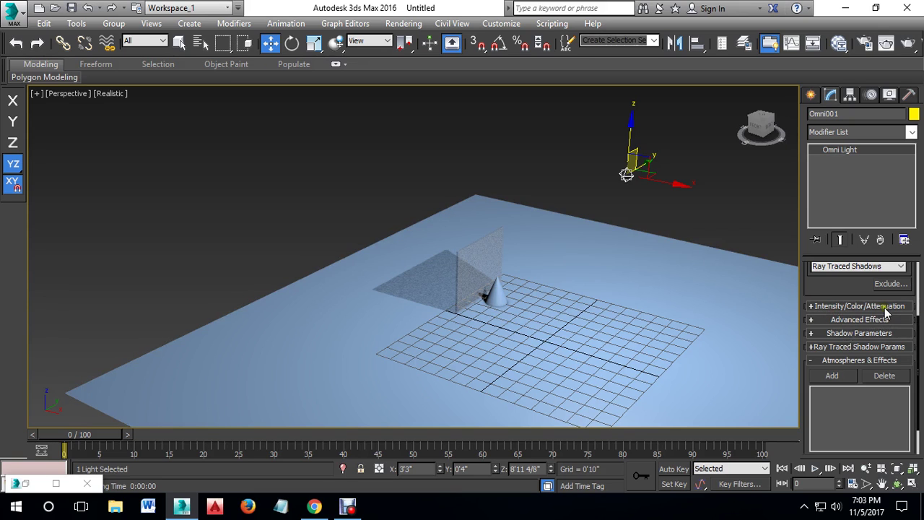
{"action": "left_click", "coordinate": [872, 306]}
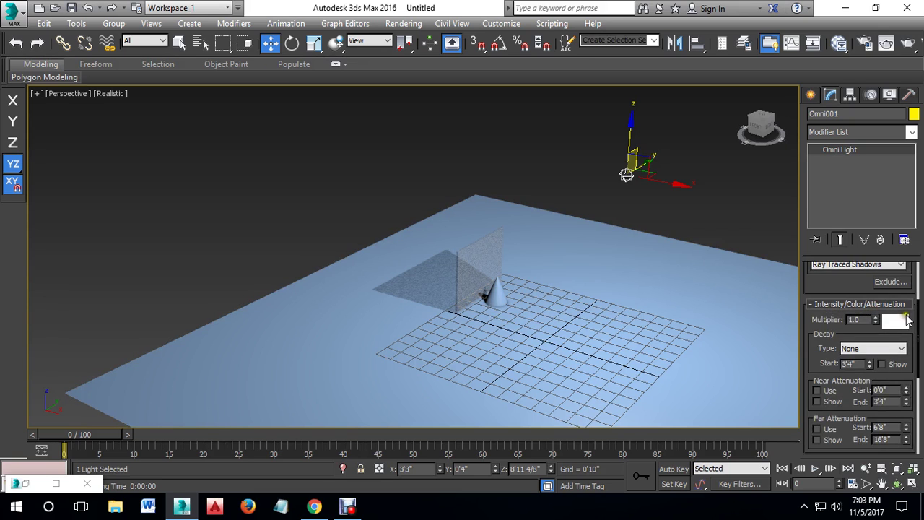
{"action": "mouse_move", "coordinate": [623, 361]}
{"action": "middle_mouse_down", "text": "alt"}
{"action": "mouse_move", "coordinate": [659, 367]}
{"action": "mouse_move", "coordinate": [602, 351]}
{"action": "middle_mouse_up", "text": "alt"}
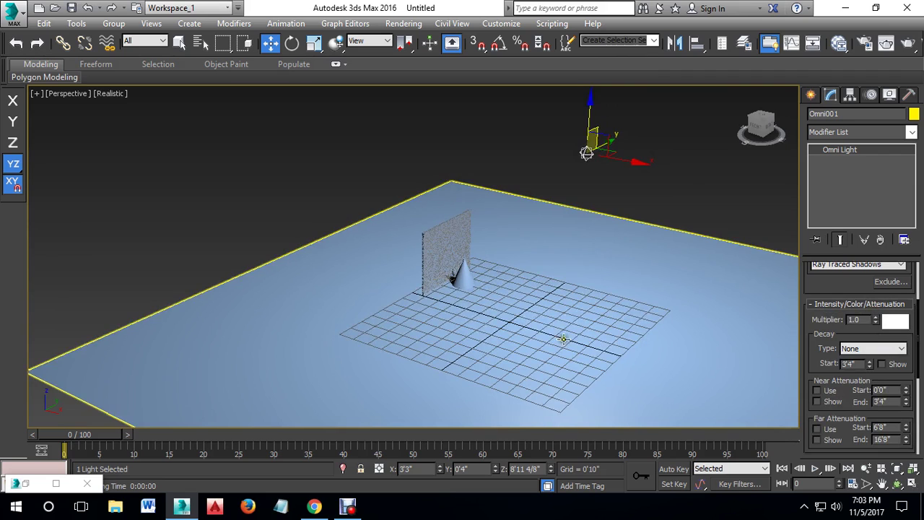
{"action": "scroll", "coordinate": [582, 260], "scroll_direction": "up", "scroll_amount": 2}
{"action": "middle_click_drag", "start_coordinate": [587, 241], "coordinate": [578, 291]}
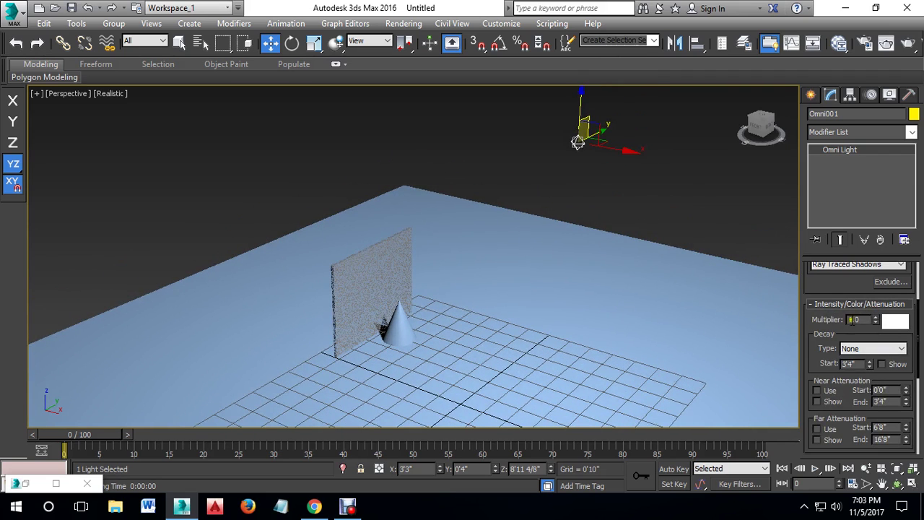
Step: Set the light Multiplier to 10, then 5, and render the perspective view
{"action": "left_click", "coordinate": [855, 320]}
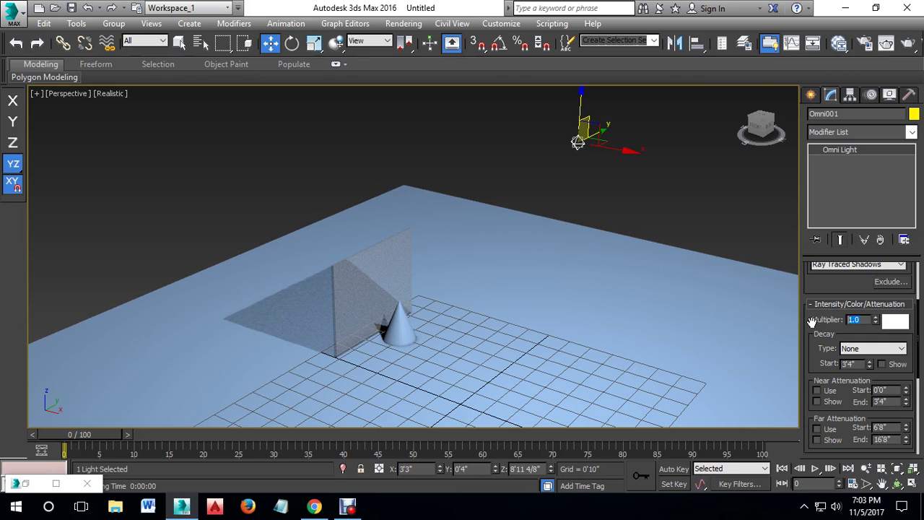
{"action": "type", "text": "10"}
{"action": "key", "text": "Return"}
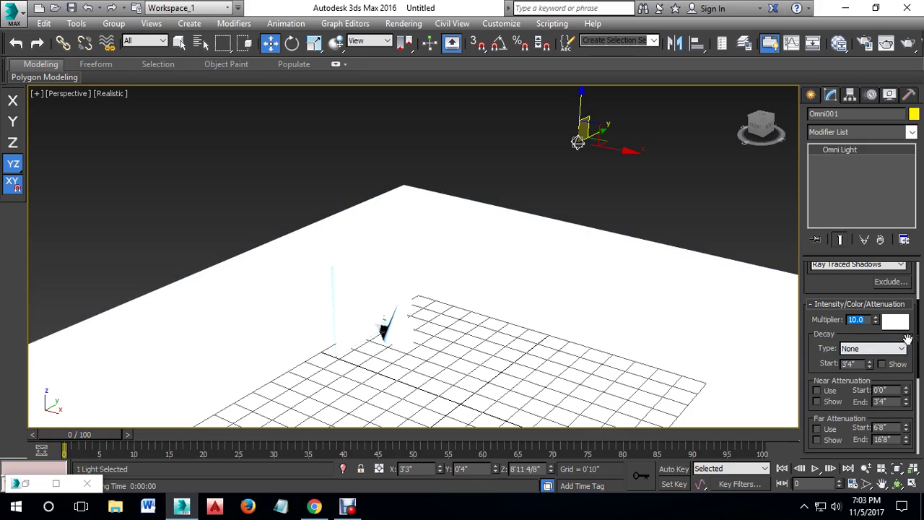
{"action": "type", "text": "5"}
{"action": "key", "text": "Return"}
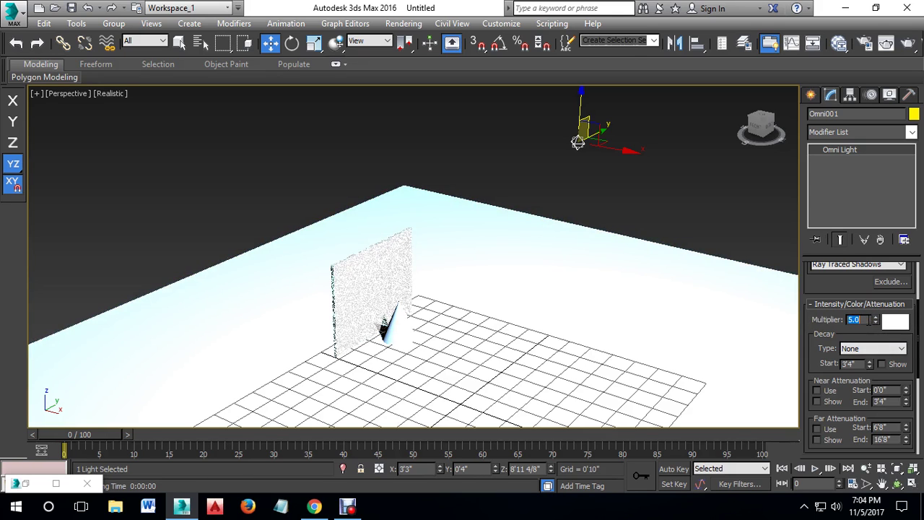
{"action": "left_click", "coordinate": [908, 44]}
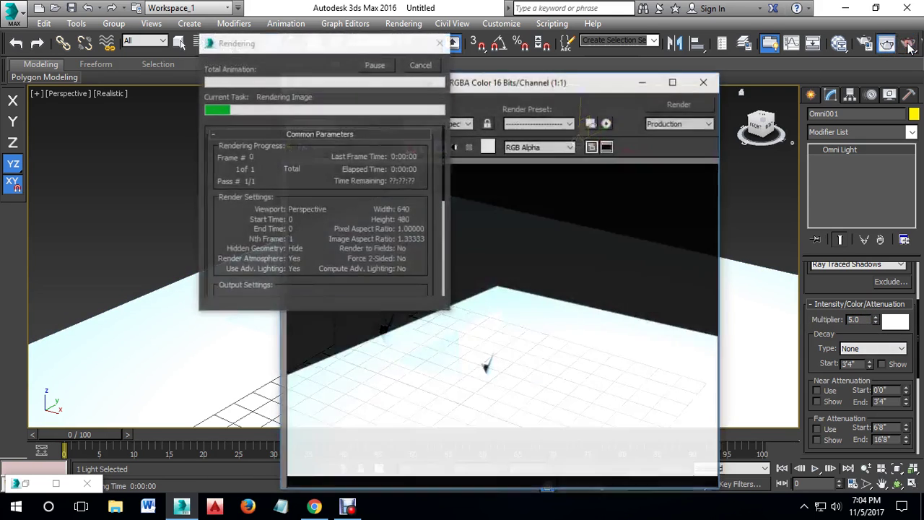
{"action": "left_click", "coordinate": [705, 81]}
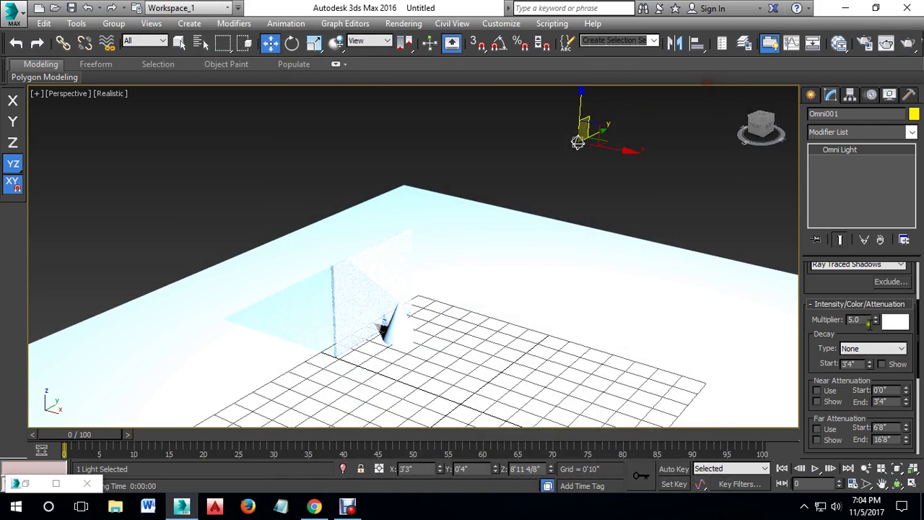
Step: Zero the Multiplier via the spinner, then set it back to 1
{"action": "right_click", "coordinate": [875, 321]}
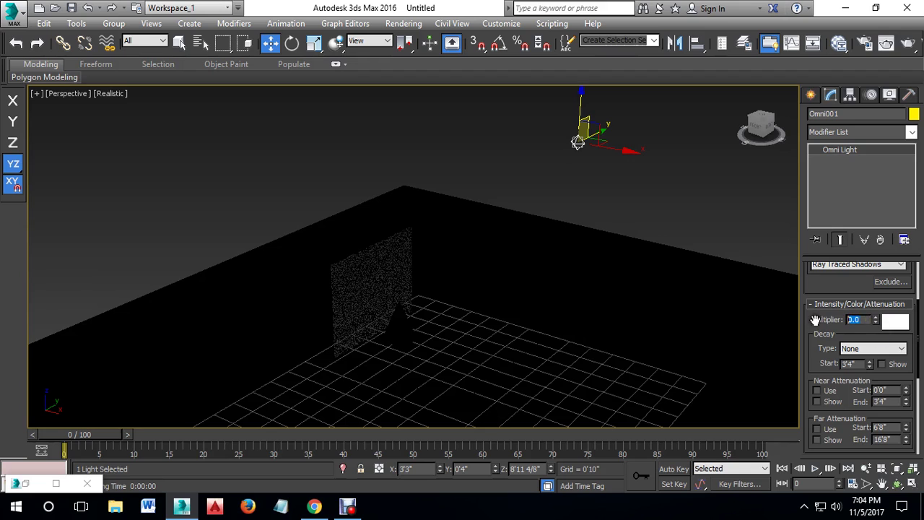
{"action": "type", "text": "1"}
{"action": "key", "text": "Return"}
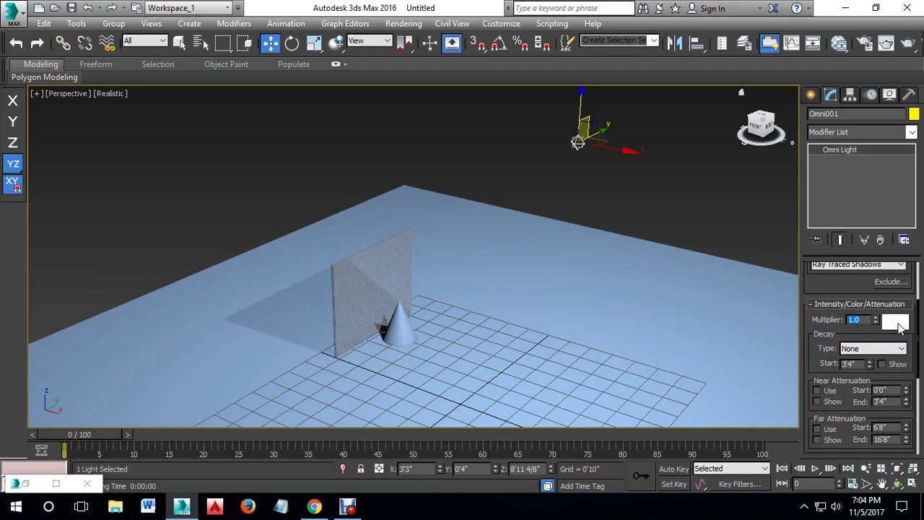
Step: Change Omni001's light colour to a strong blue and render the scene under it
{"action": "left_click", "coordinate": [896, 322]}
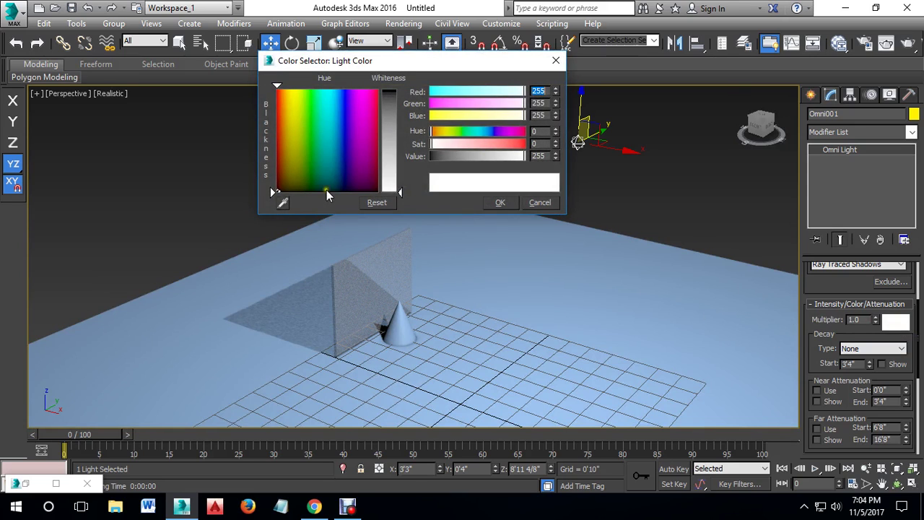
{"action": "left_click_drag", "start_coordinate": [342, 128], "coordinate": [369, 125]}
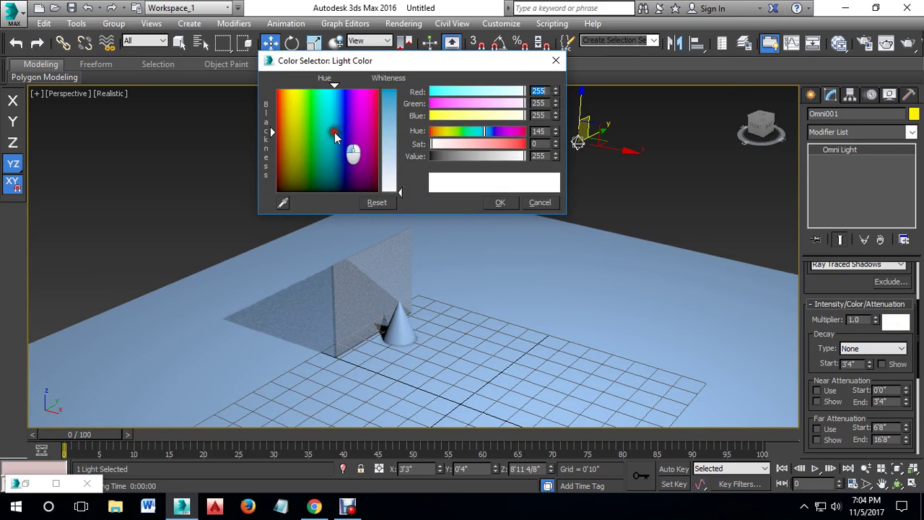
{"action": "left_click_drag", "start_coordinate": [369, 125], "coordinate": [340, 119]}
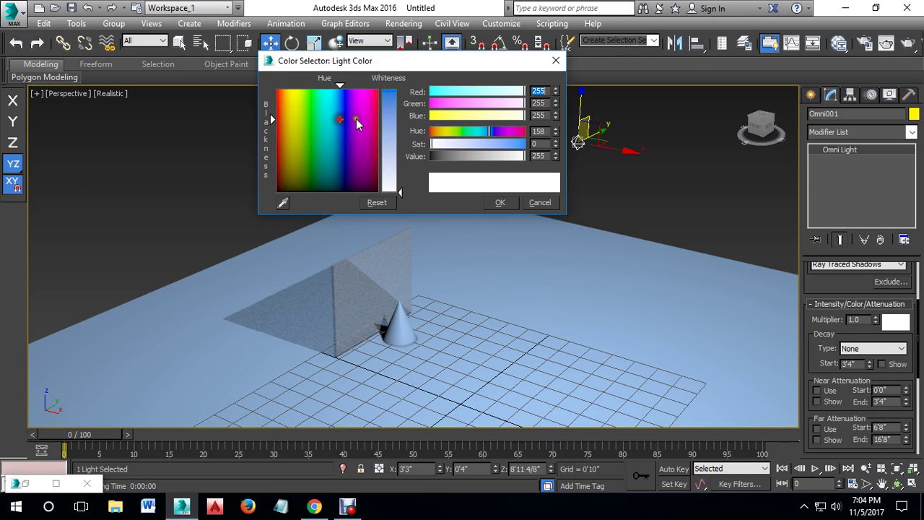
{"action": "left_click_drag", "start_coordinate": [391, 100], "coordinate": [391, 91]}
{"action": "left_click", "coordinate": [500, 202]}
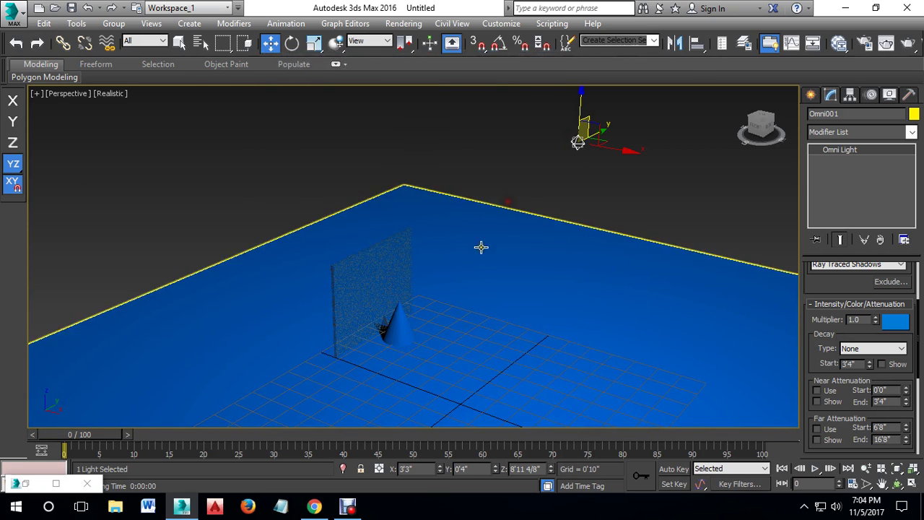
{"action": "left_click", "coordinate": [887, 43]}
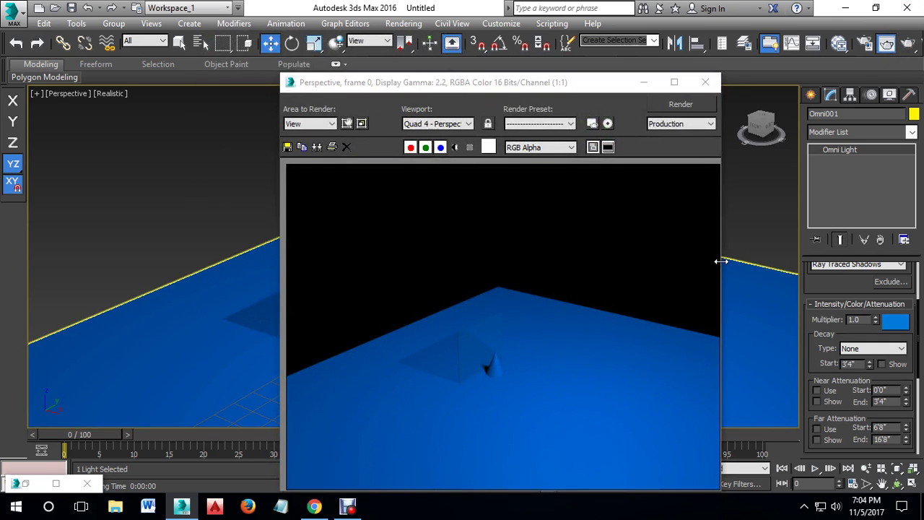
{"action": "left_click", "coordinate": [706, 81]}
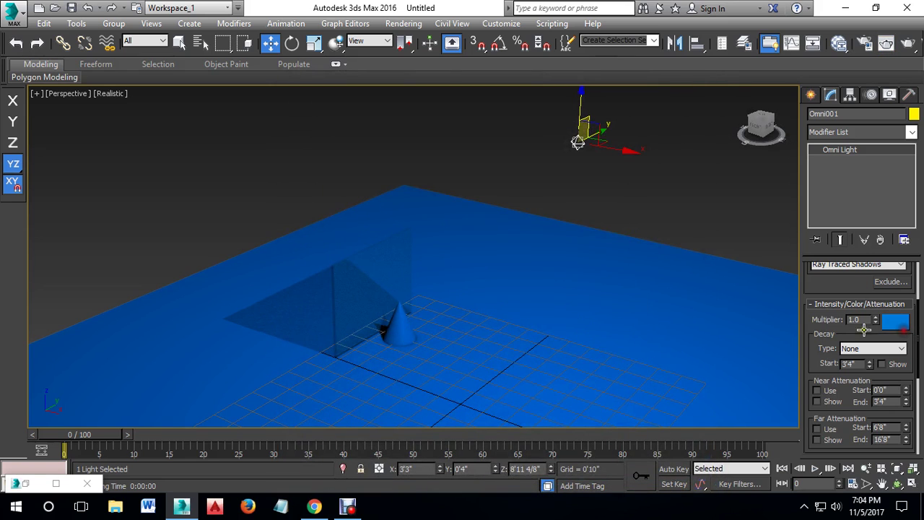
Step: Return the light colour to white, re-render the scene, and close the render
{"action": "left_click", "coordinate": [893, 323]}
{"action": "left_click_drag", "start_coordinate": [388, 181], "coordinate": [389, 196]}
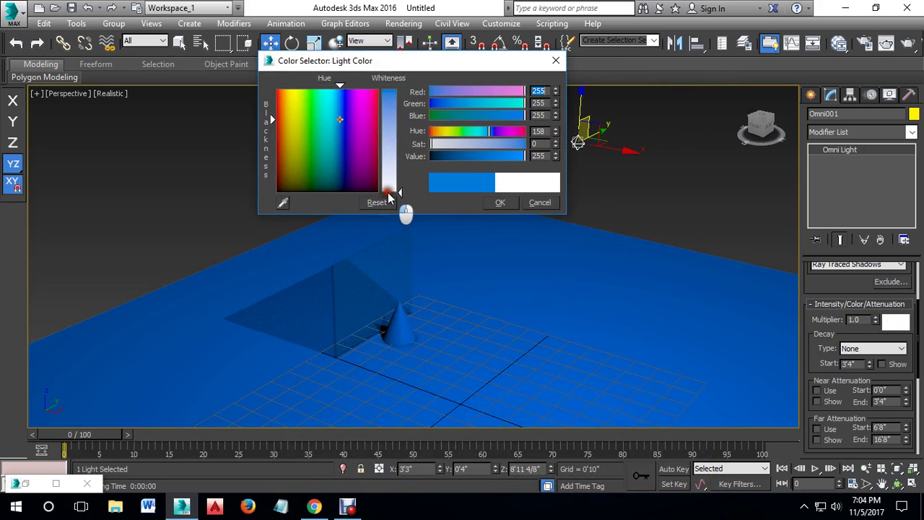
{"action": "left_click", "coordinate": [499, 202]}
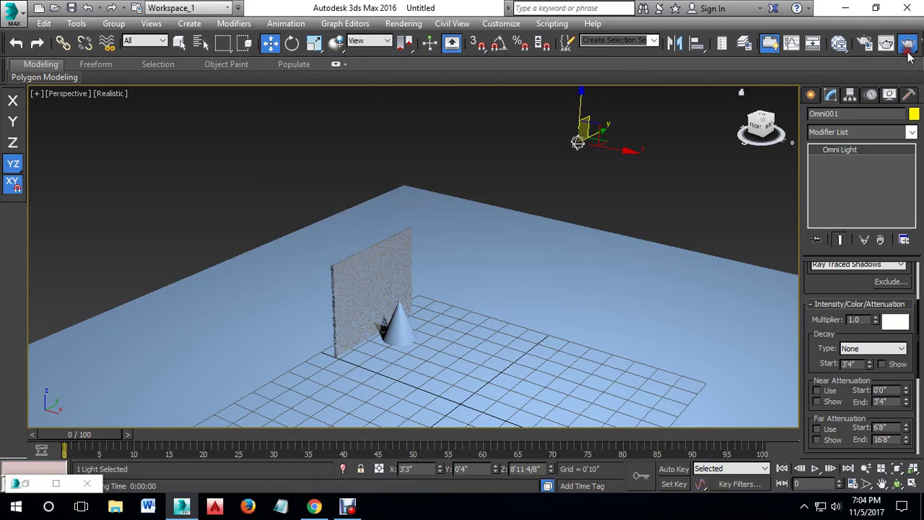
{"action": "left_click", "coordinate": [907, 47]}
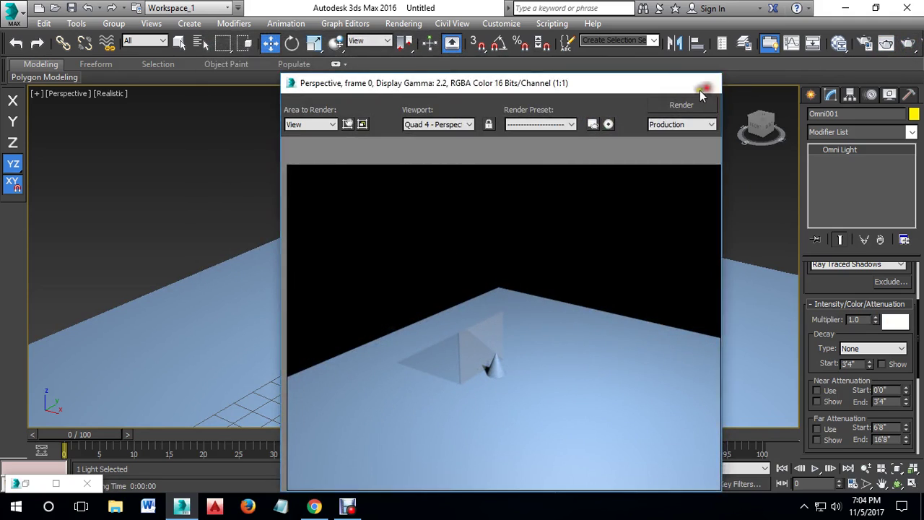
{"action": "left_click", "coordinate": [704, 89]}
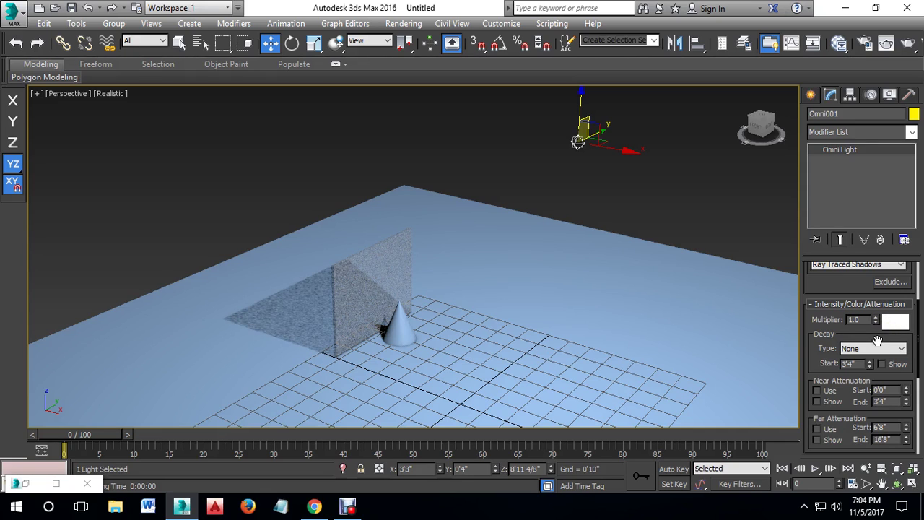
{"action": "left_click_drag", "start_coordinate": [850, 348], "coordinate": [823, 303]}
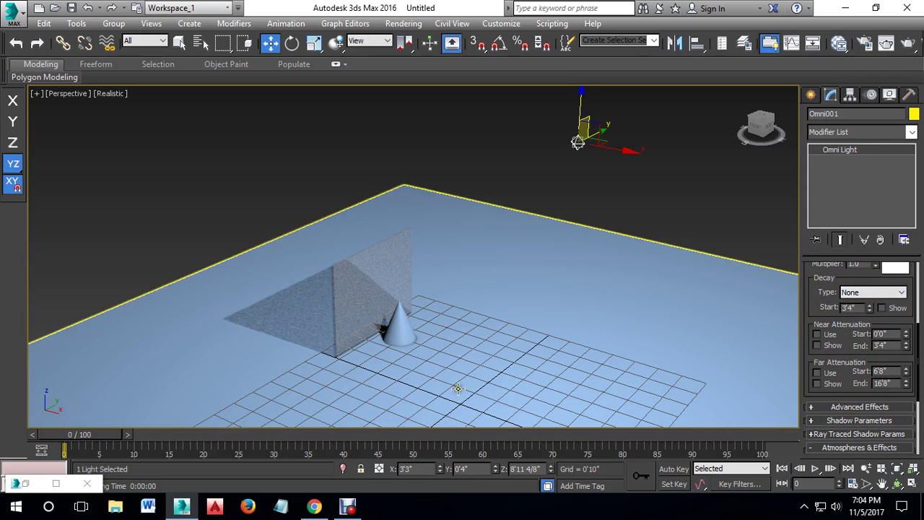
{"action": "middle_click_drag", "start_coordinate": [557, 310], "coordinate": [551, 314]}
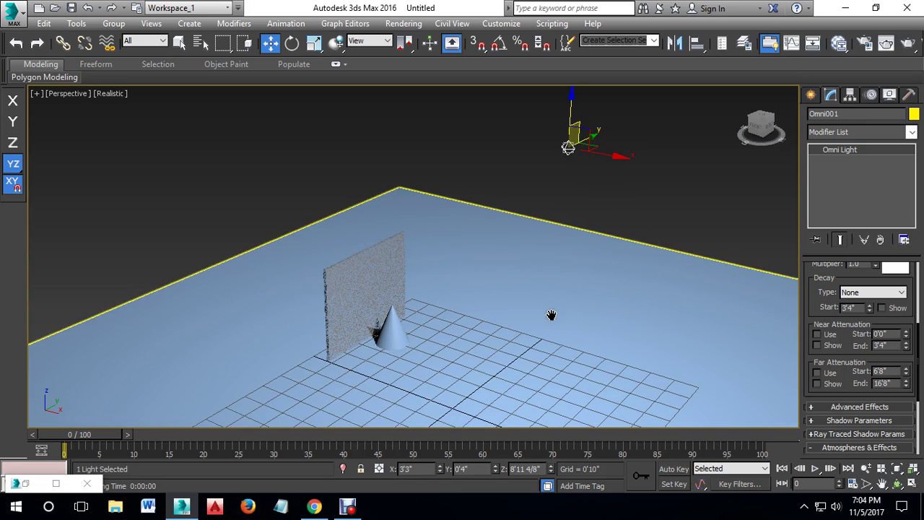
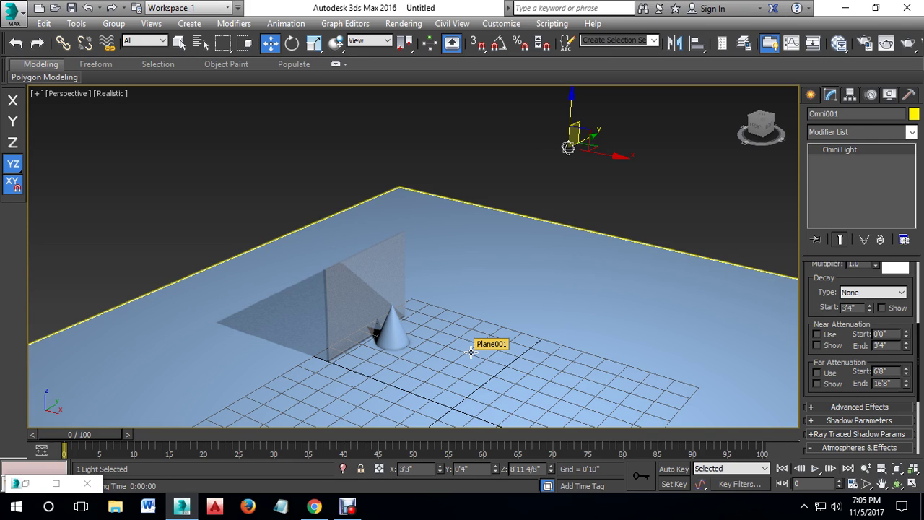
Step: Open a blank Notepad and jot the notes 'Im/d' and 'lm/d2'
{"action": "left_click", "coordinate": [281, 507]}
{"action": "left_click", "coordinate": [223, 130]}
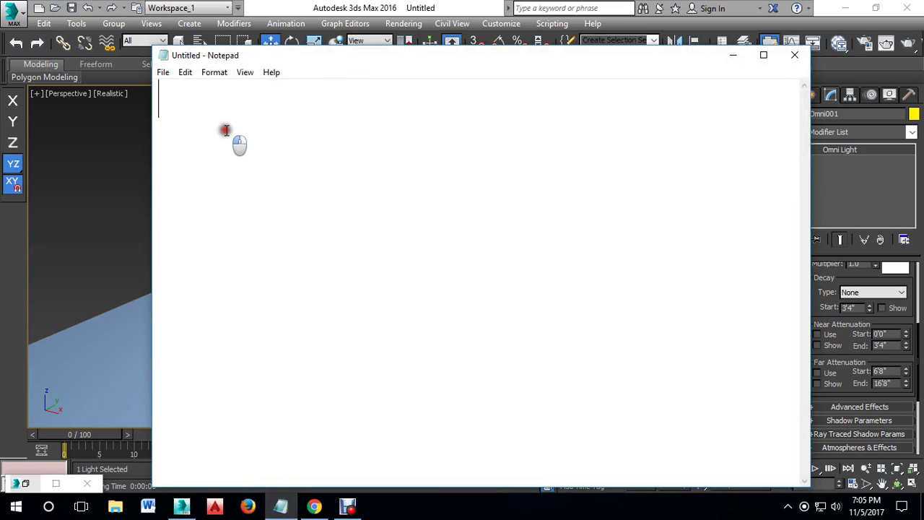
{"action": "left_click", "coordinate": [340, 168]}
{"action": "type", "text": "f"}
{"action": "key", "text": "BackSpace"}
{"action": "type", "text": "Im"}
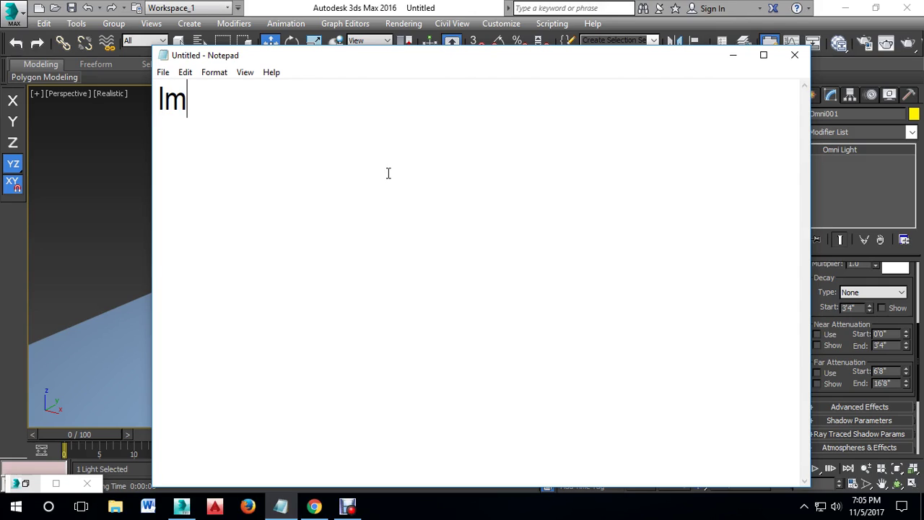
{"action": "type", "text": "/"}
{"action": "type", "text": "d"}
{"action": "key", "text": "Left"}
{"action": "key", "text": "Right"}
{"action": "key", "text": "Left"}
{"action": "key", "text": "Left"}
{"action": "key", "text": "Right"}
{"action": "key", "text": "Right"}
{"action": "key", "text": "Return"}
{"action": "key", "text": "Return"}
{"action": "type", "text": "lm/d2"}
{"action": "key", "text": "shift+Left"}
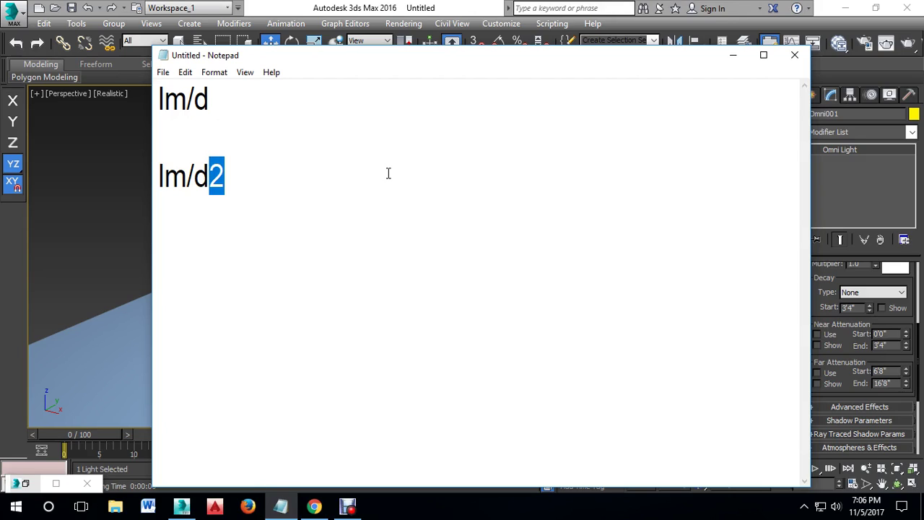
Step: Highlight the two notes, then close Notepad without saving
{"action": "left_click", "coordinate": [227, 182]}
{"action": "left_click_drag", "start_coordinate": [221, 101], "coordinate": [155, 100]}
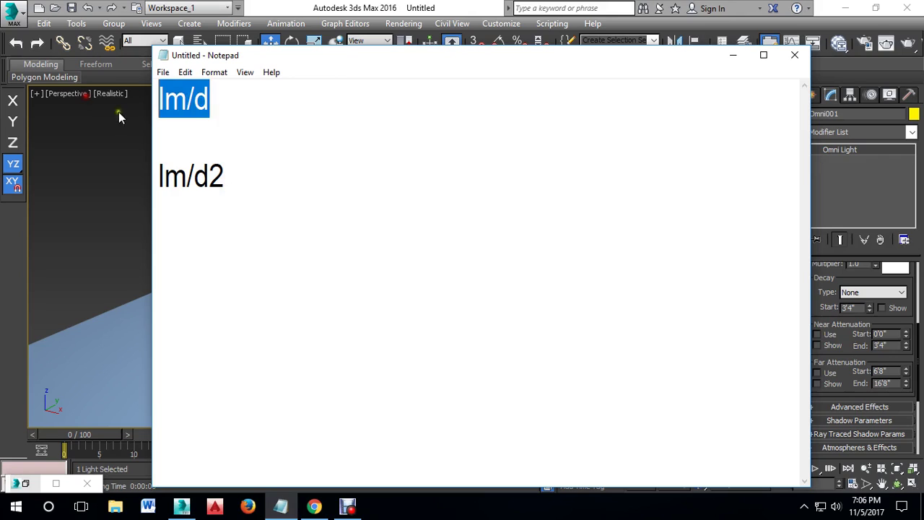
{"action": "left_click", "coordinate": [225, 99]}
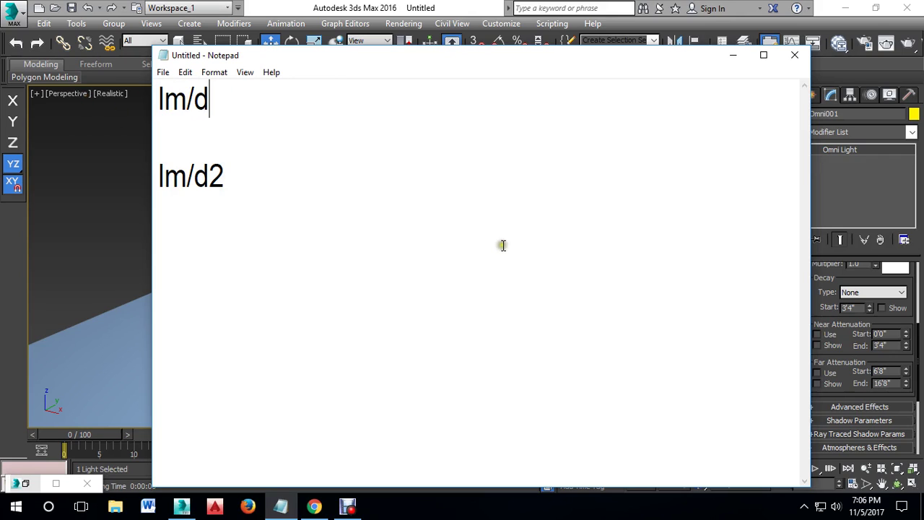
{"action": "left_click_drag", "start_coordinate": [228, 179], "coordinate": [160, 177]}
{"action": "left_click", "coordinate": [199, 181]}
{"action": "left_click", "coordinate": [229, 179]}
{"action": "left_click_drag", "start_coordinate": [230, 180], "coordinate": [161, 177]}
{"action": "left_click_drag", "start_coordinate": [213, 101], "coordinate": [157, 99]}
{"action": "left_click", "coordinate": [239, 99]}
{"action": "left_click", "coordinate": [794, 55]}
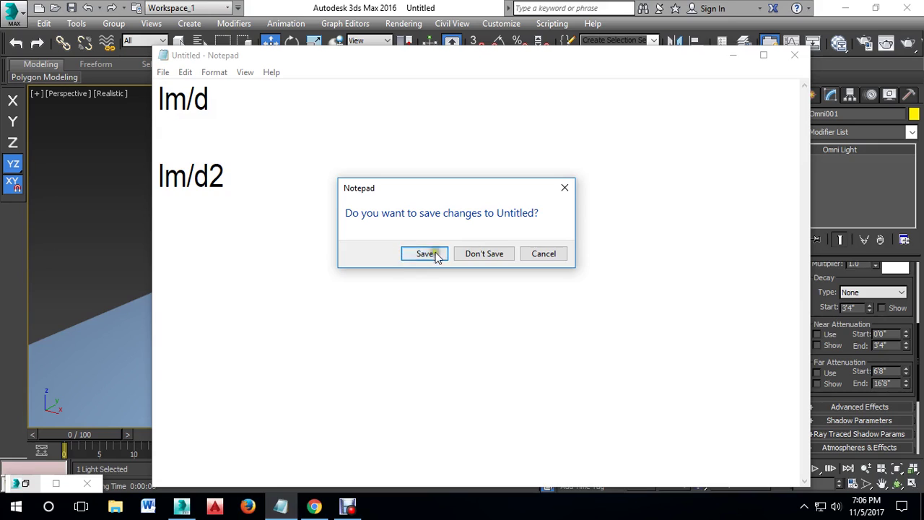
{"action": "left_click", "coordinate": [483, 251]}
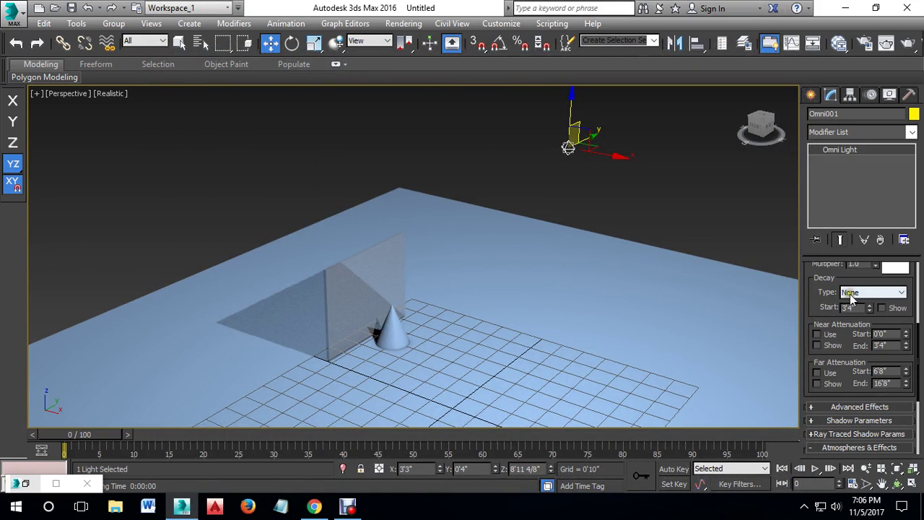
Step: Set the omni light's decay to Inverse and render a test frame
{"action": "left_click", "coordinate": [852, 294]}
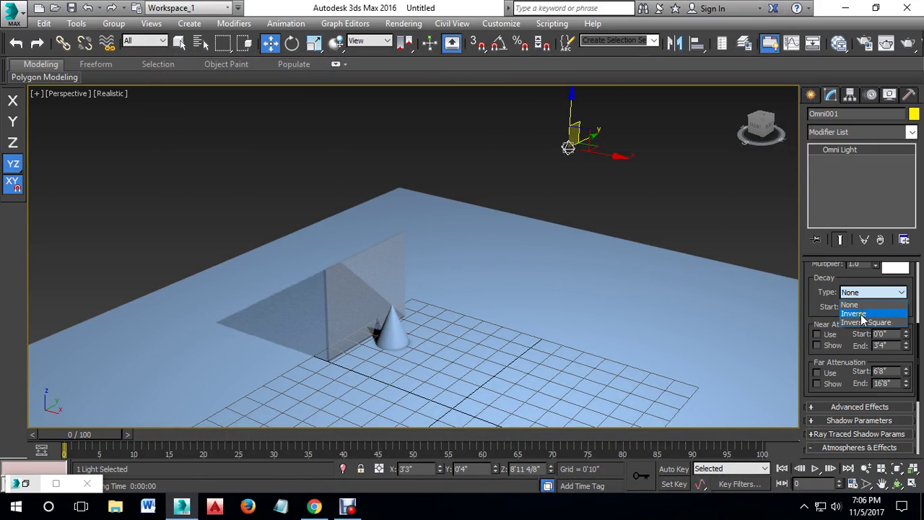
{"action": "left_click", "coordinate": [862, 314]}
{"action": "left_click", "coordinate": [886, 44]}
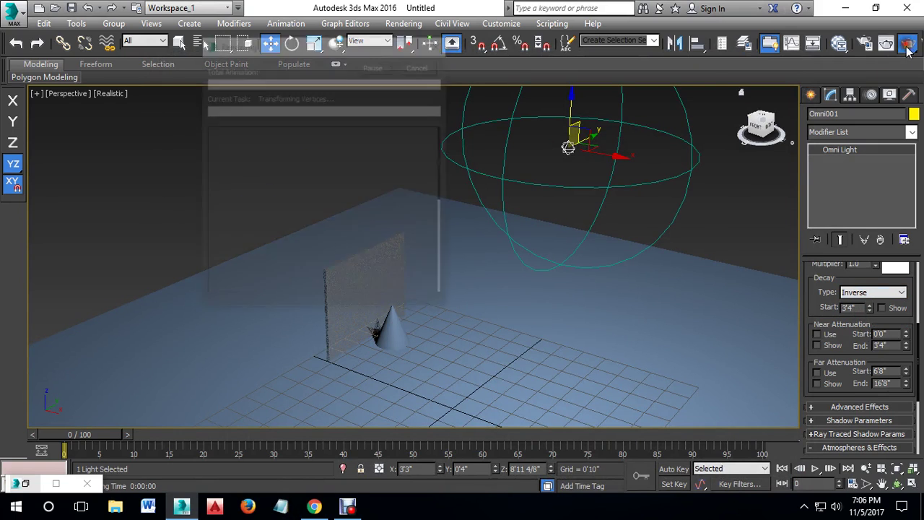
{"action": "left_click", "coordinate": [706, 83]}
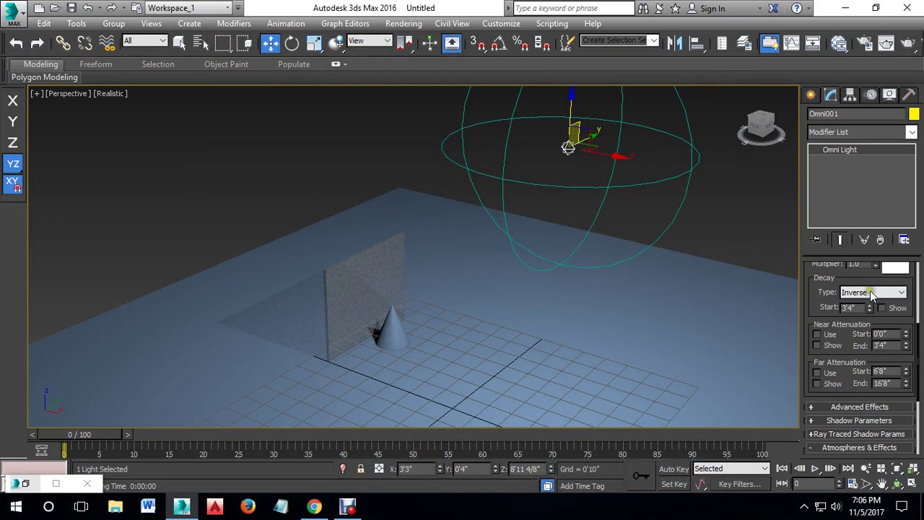
Step: Switch decay to Inverse Square, re-render, and try adjusting the decay start
{"action": "left_click", "coordinate": [873, 293]}
{"action": "left_click", "coordinate": [872, 323]}
{"action": "left_click", "coordinate": [907, 44]}
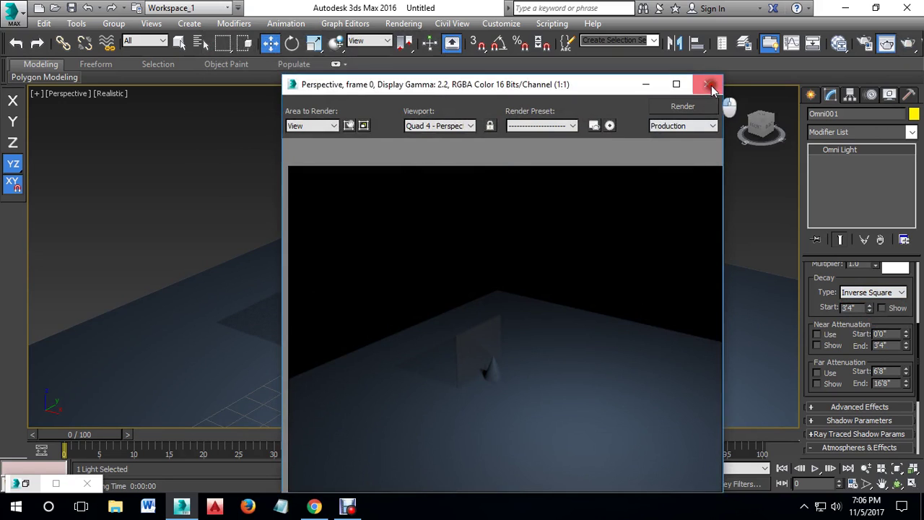
{"action": "left_click", "coordinate": [707, 84]}
{"action": "left_click_drag", "start_coordinate": [870, 308], "coordinate": [870, 325]}
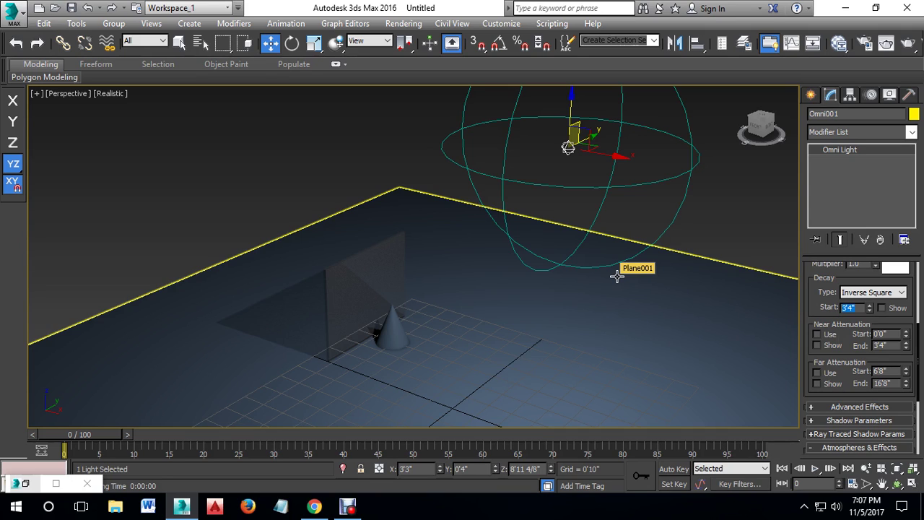
Step: Cycle the decay type through Inverse, None, Inverse and Inverse Square
{"action": "left_click", "coordinate": [873, 292]}
{"action": "left_click", "coordinate": [866, 311]}
{"action": "left_click", "coordinate": [870, 292]}
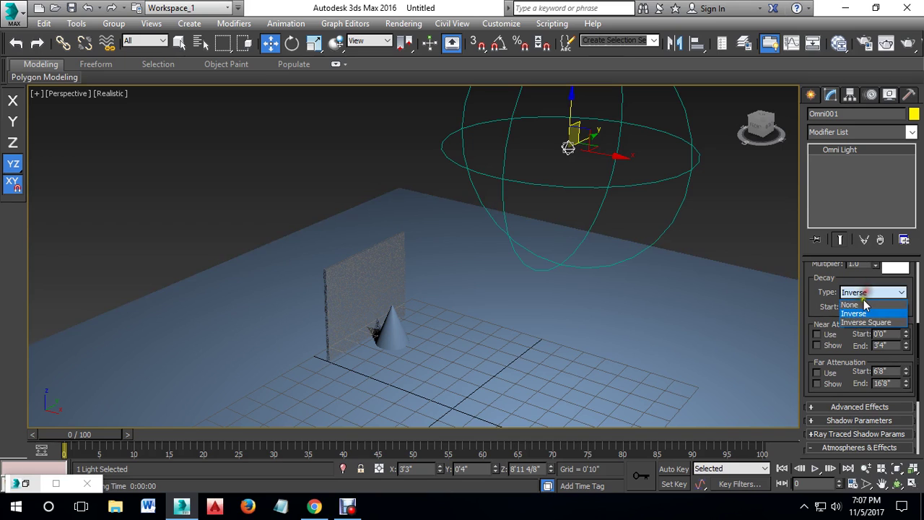
{"action": "left_click", "coordinate": [852, 304]}
{"action": "left_click", "coordinate": [875, 292]}
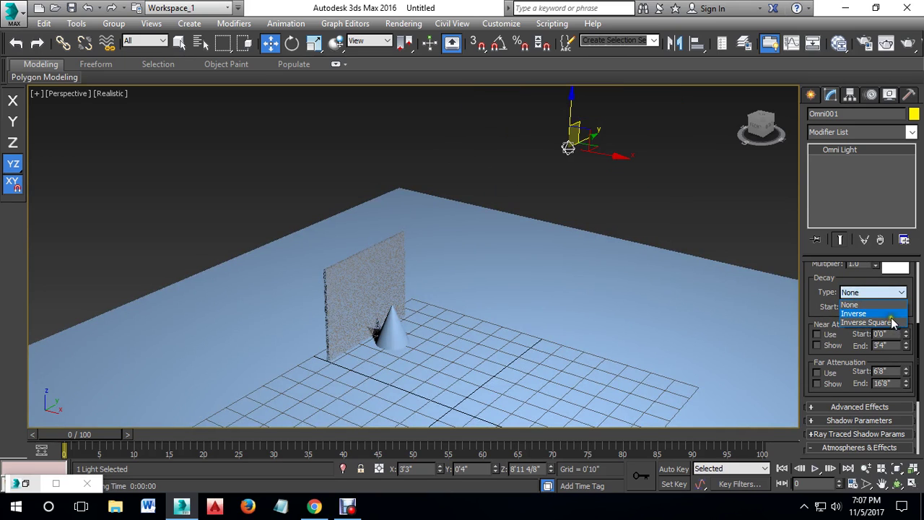
{"action": "left_click", "coordinate": [873, 314]}
{"action": "left_click", "coordinate": [872, 292]}
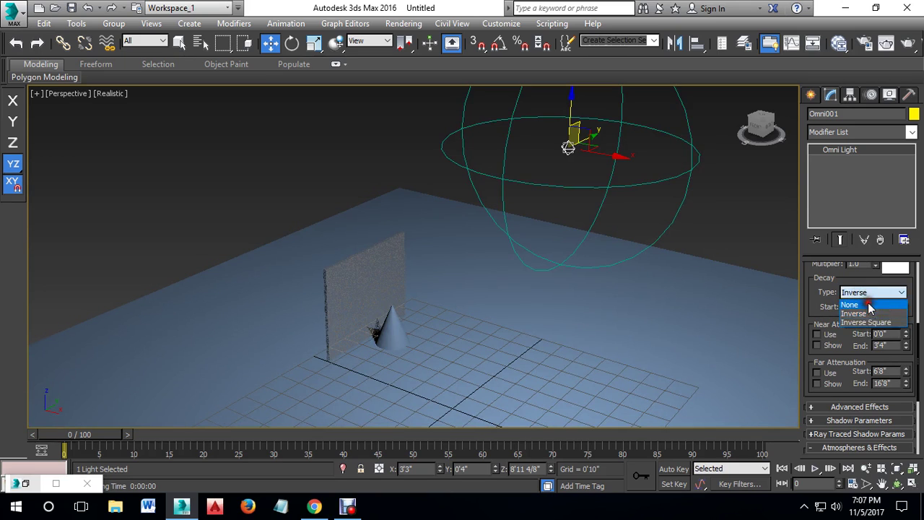
{"action": "left_click", "coordinate": [866, 320]}
Step: Leave the omni light's decay type on None and scroll its parameters
{"action": "left_click", "coordinate": [864, 315]}
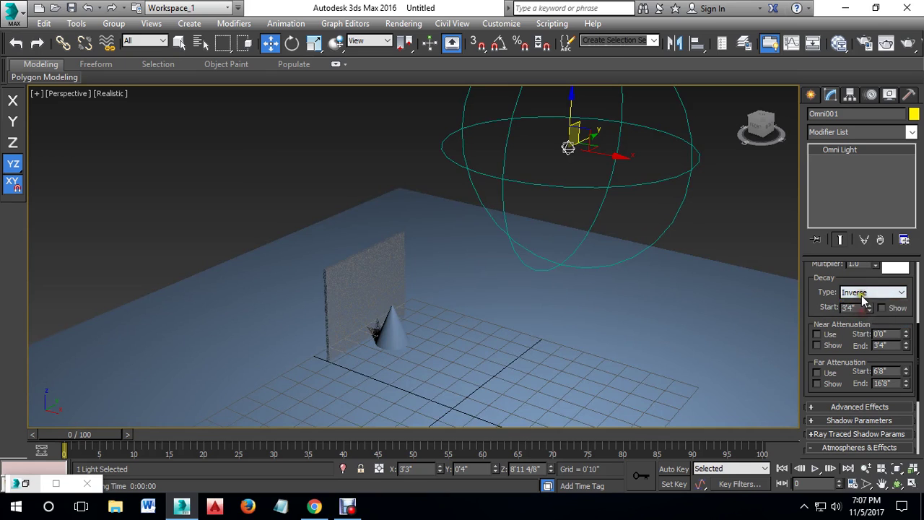
{"action": "left_click", "coordinate": [872, 292]}
{"action": "left_click", "coordinate": [852, 305]}
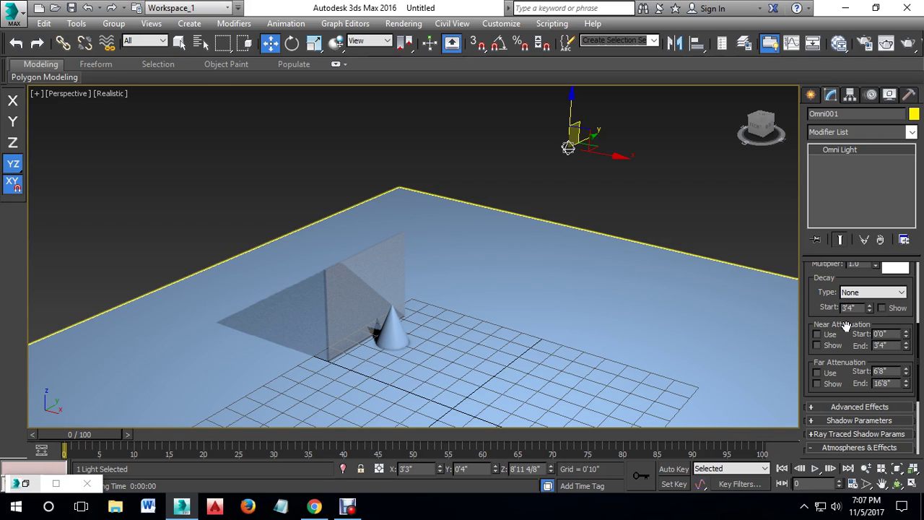
{"action": "scroll", "coordinate": [856, 336], "scroll_direction": "down", "scroll_amount": 1}
{"action": "scroll", "coordinate": [859, 333], "scroll_direction": "down", "scroll_amount": 1}
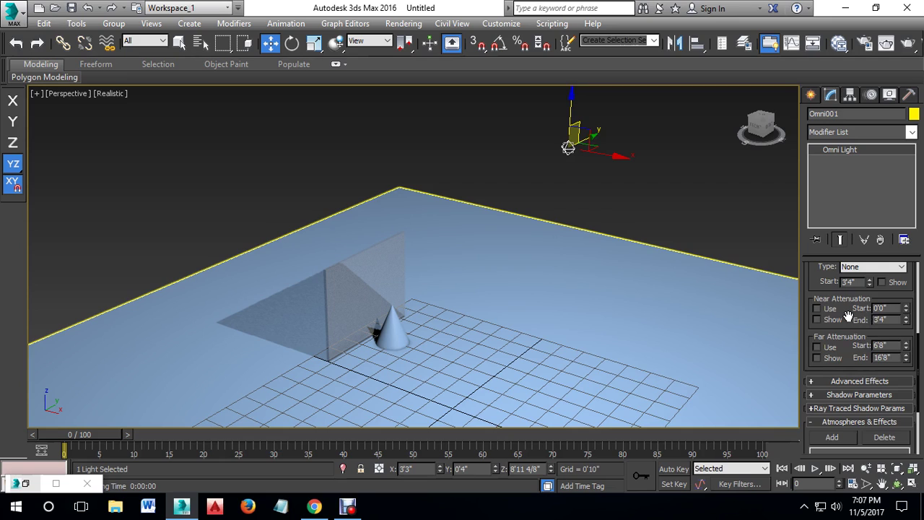
{"action": "scroll", "coordinate": [849, 318], "scroll_direction": "up", "scroll_amount": 1}
{"action": "scroll", "coordinate": [845, 336], "scroll_direction": "up", "scroll_amount": 1}
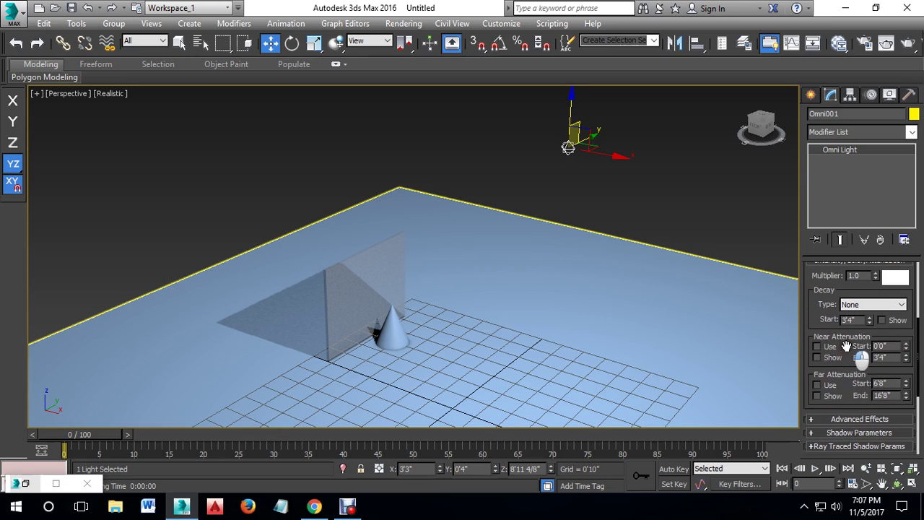
{"action": "scroll", "coordinate": [825, 334], "scroll_direction": "up", "scroll_amount": 1}
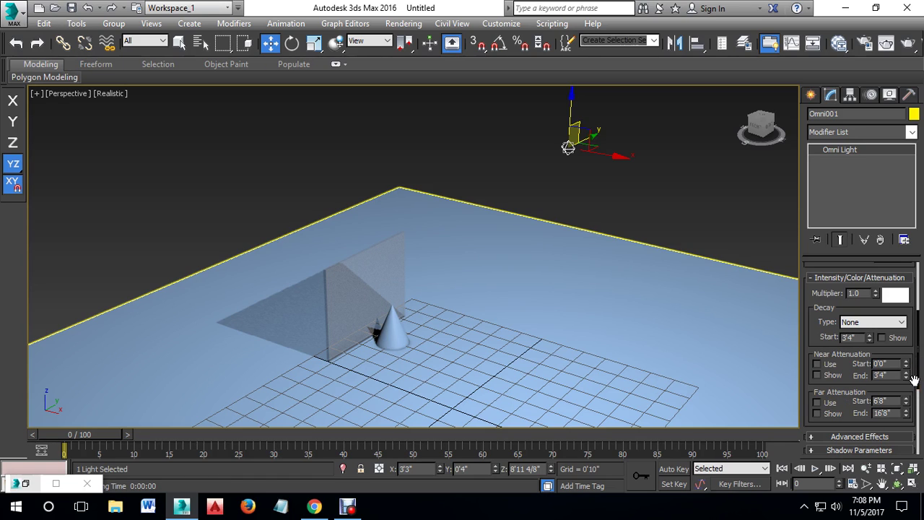
{"action": "scroll", "coordinate": [918, 388], "scroll_direction": "down", "scroll_amount": 2}
Step: Scroll the light's parameters and expand the Advanced Effects rollout
{"action": "scroll", "coordinate": [919, 387], "scroll_direction": "down", "scroll_amount": 3}
{"action": "scroll", "coordinate": [918, 388], "scroll_direction": "up", "scroll_amount": 5}
{"action": "scroll", "coordinate": [918, 387], "scroll_direction": "up", "scroll_amount": 1}
{"action": "left_click_drag", "start_coordinate": [918, 387], "coordinate": [917, 307]}
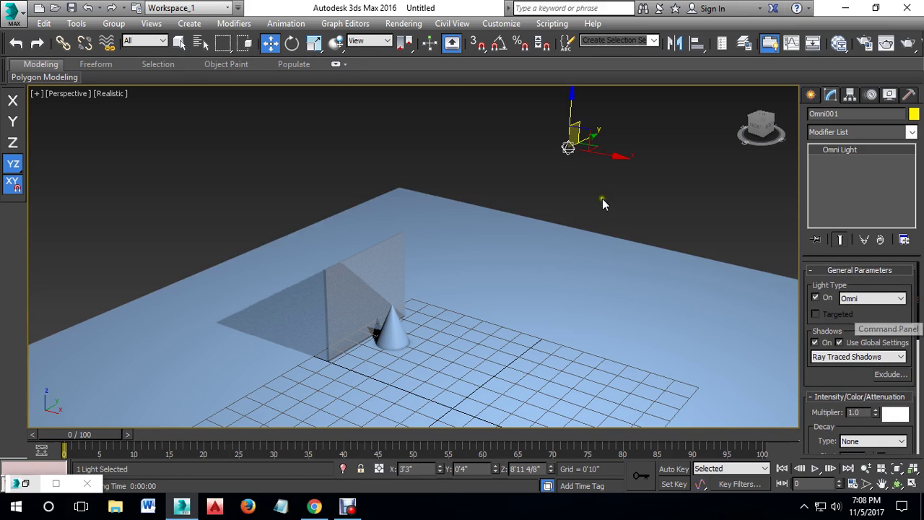
{"action": "scroll", "coordinate": [863, 320], "scroll_direction": "down", "scroll_amount": 4}
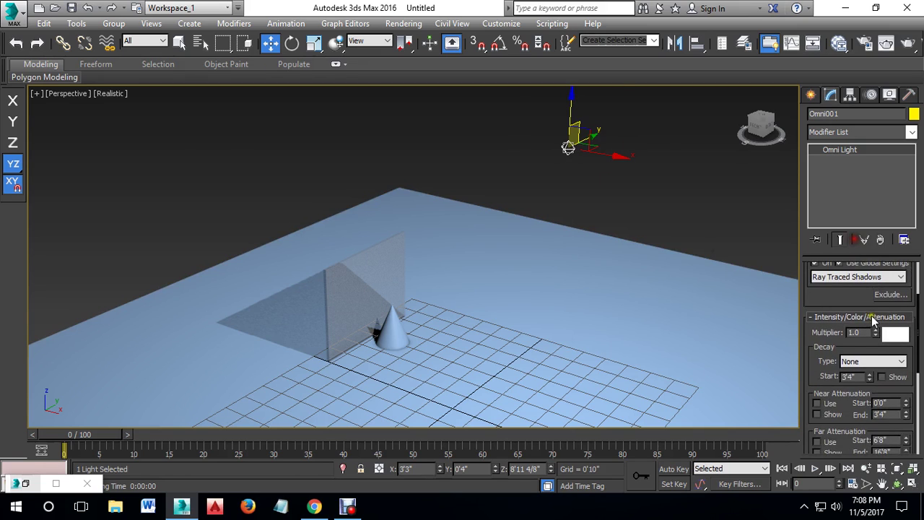
{"action": "scroll", "coordinate": [873, 323], "scroll_direction": "down", "scroll_amount": 2}
{"action": "scroll", "coordinate": [873, 323], "scroll_direction": "up", "scroll_amount": 1}
{"action": "scroll", "coordinate": [874, 322], "scroll_direction": "up", "scroll_amount": 1}
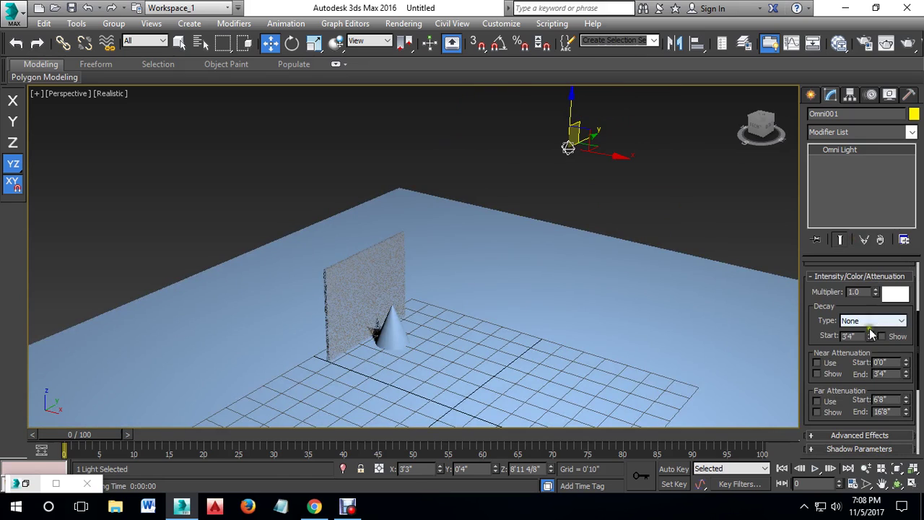
{"action": "scroll", "coordinate": [859, 328], "scroll_direction": "down", "scroll_amount": 2}
{"action": "scroll", "coordinate": [857, 329], "scroll_direction": "down", "scroll_amount": 3}
{"action": "scroll", "coordinate": [859, 326], "scroll_direction": "down", "scroll_amount": 2}
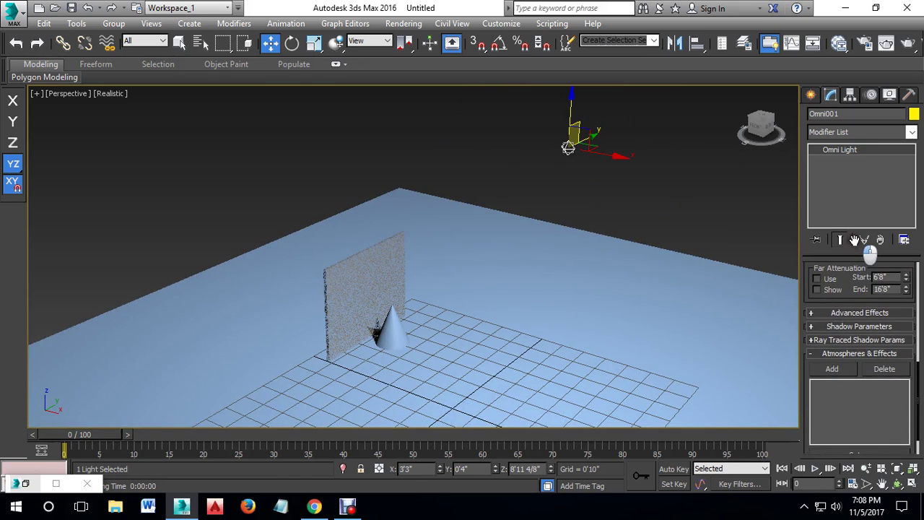
{"action": "left_click", "coordinate": [865, 312]}
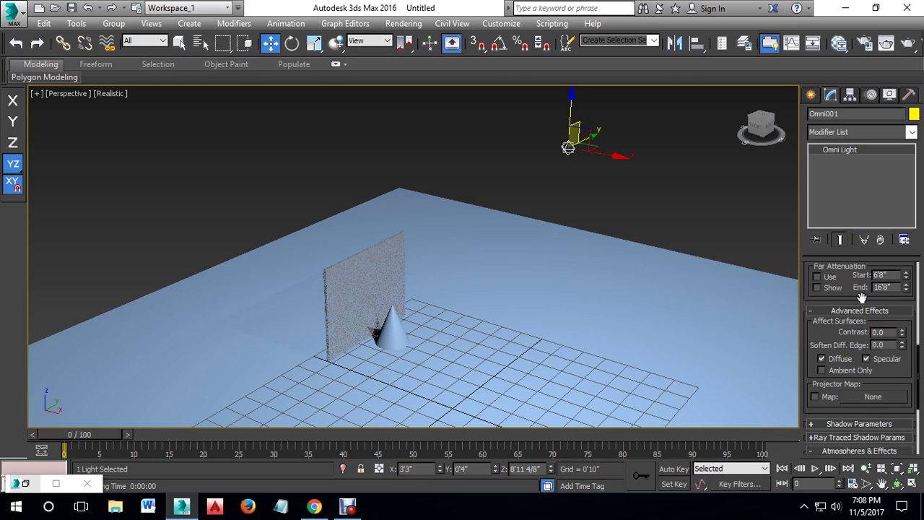
Step: Try raising and lowering Contrast, reset it to 0.0, and collapse Advanced Effects
{"action": "scroll", "coordinate": [859, 289], "scroll_direction": "down", "scroll_amount": 2}
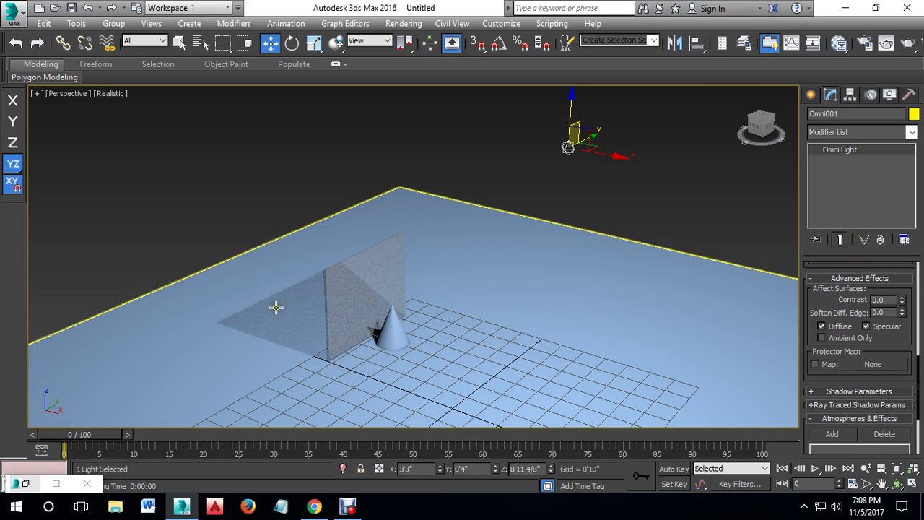
{"action": "left_click_drag", "start_coordinate": [903, 300], "coordinate": [904, 240]}
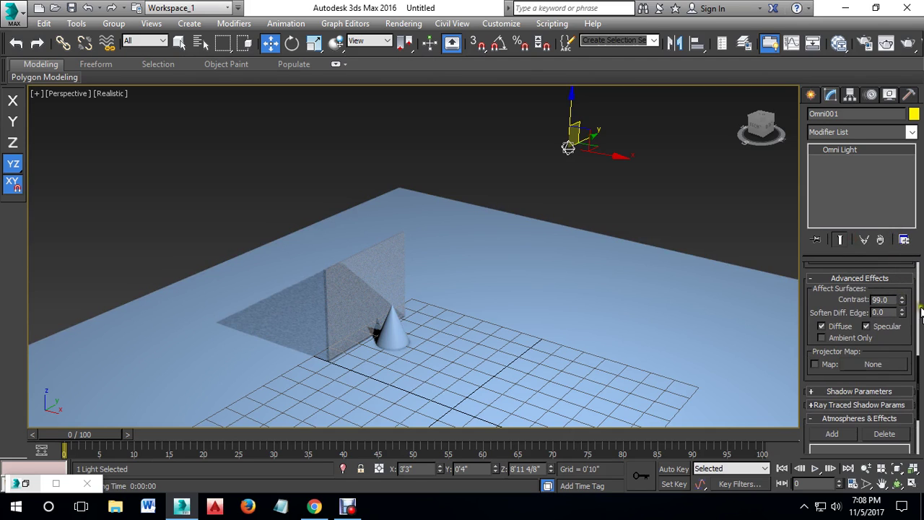
{"action": "left_click_drag", "start_coordinate": [902, 306], "coordinate": [905, 366]}
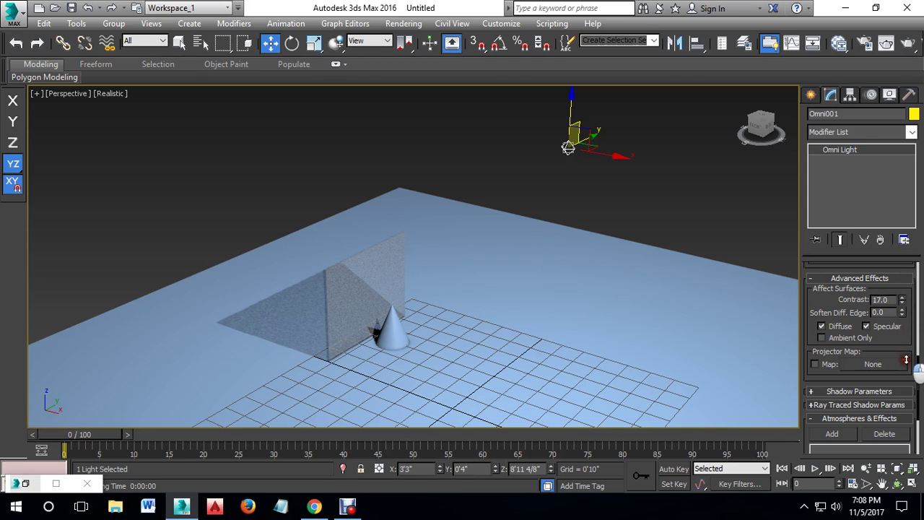
{"action": "right_click", "coordinate": [903, 302]}
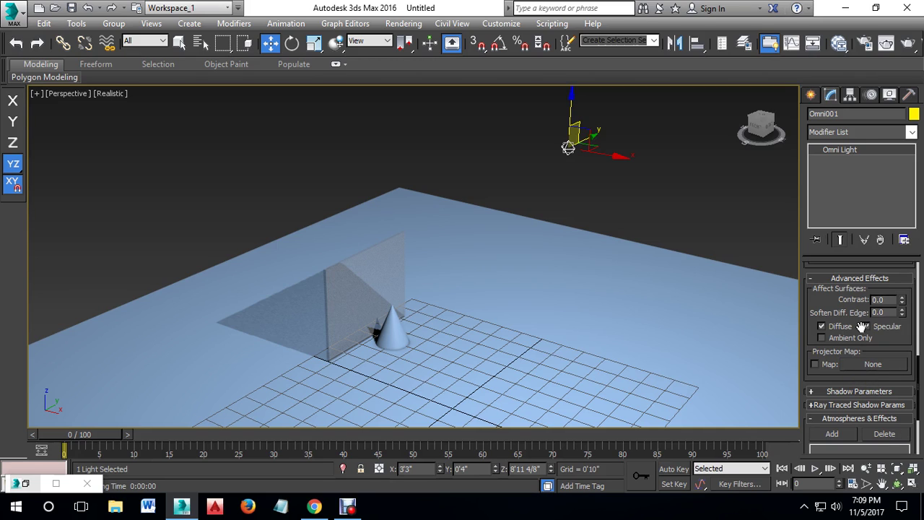
{"action": "left_click", "coordinate": [859, 280]}
Step: In Shadow Parameters, set the shadow colour to blue, then to yellow
{"action": "left_click", "coordinate": [848, 294]}
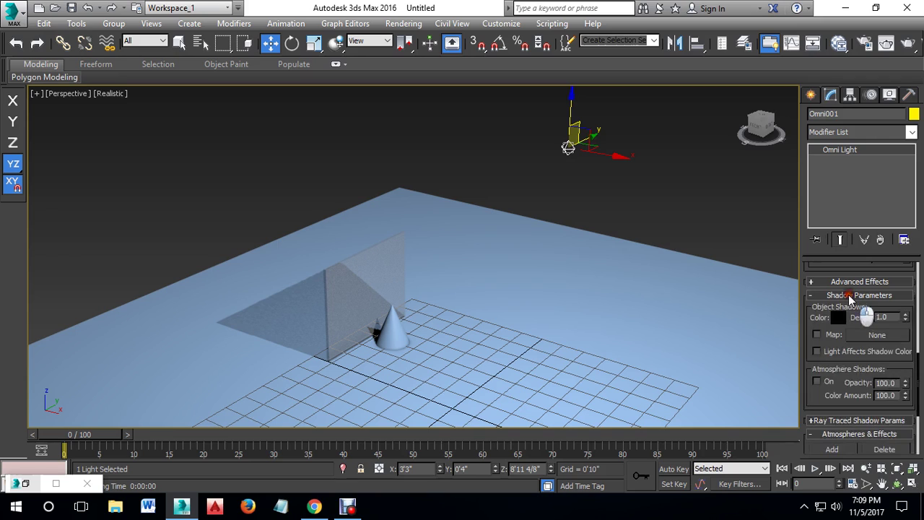
{"action": "left_click", "coordinate": [837, 317]}
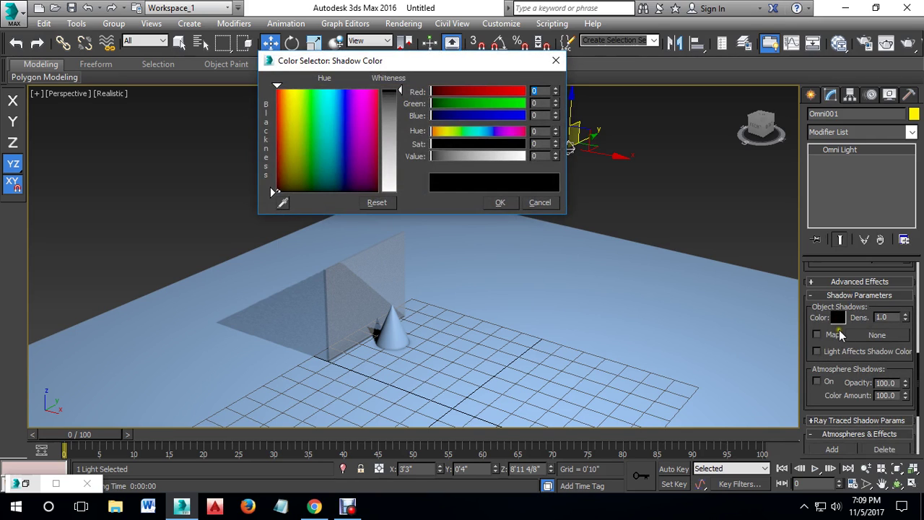
{"action": "left_click_drag", "start_coordinate": [340, 128], "coordinate": [341, 112]}
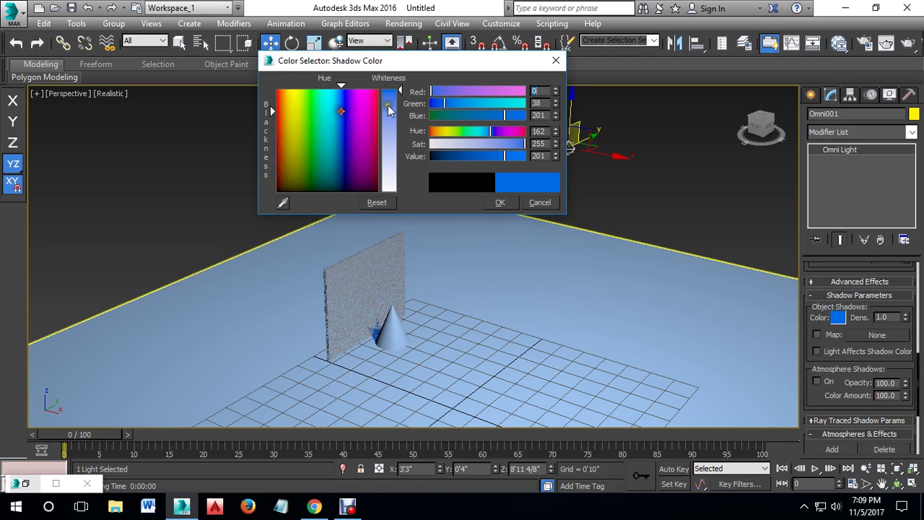
{"action": "left_click", "coordinate": [500, 203]}
{"action": "left_click", "coordinate": [838, 318]}
{"action": "left_click_drag", "start_coordinate": [300, 141], "coordinate": [296, 109]}
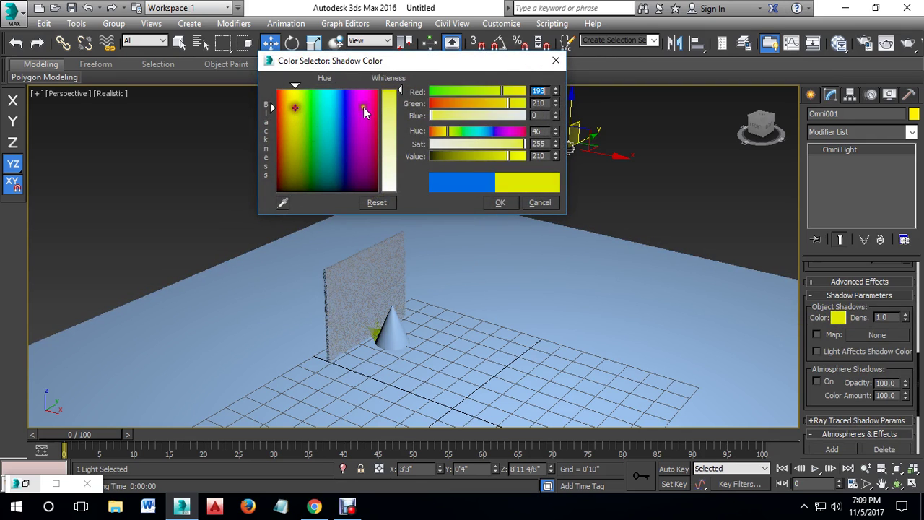
{"action": "left_click", "coordinate": [501, 203]}
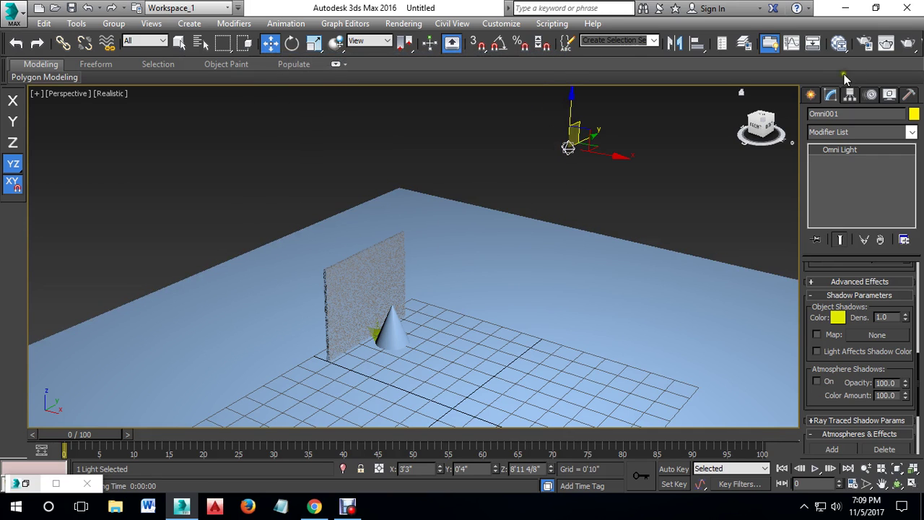
Step: Render the yellow-shadow test, then set the shadow colour back to black
{"action": "left_click", "coordinate": [897, 44]}
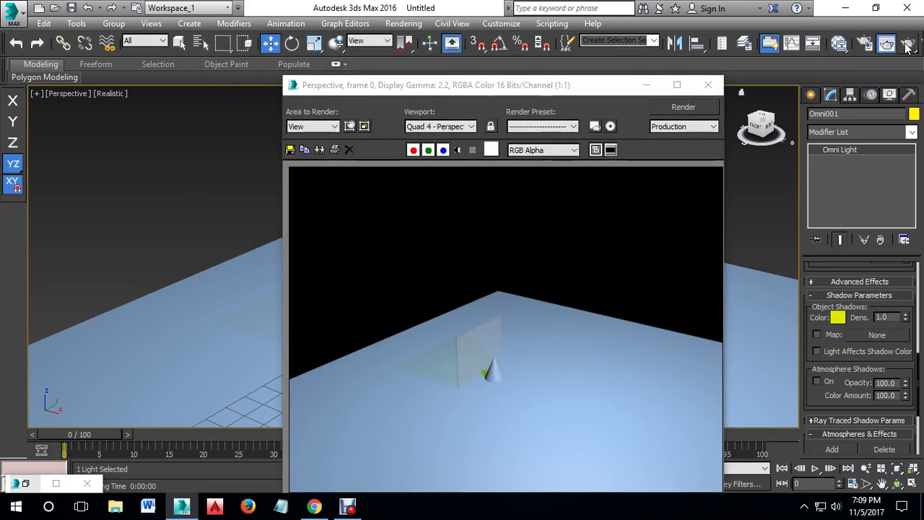
{"action": "scroll", "coordinate": [435, 367], "scroll_direction": "up", "scroll_amount": 2}
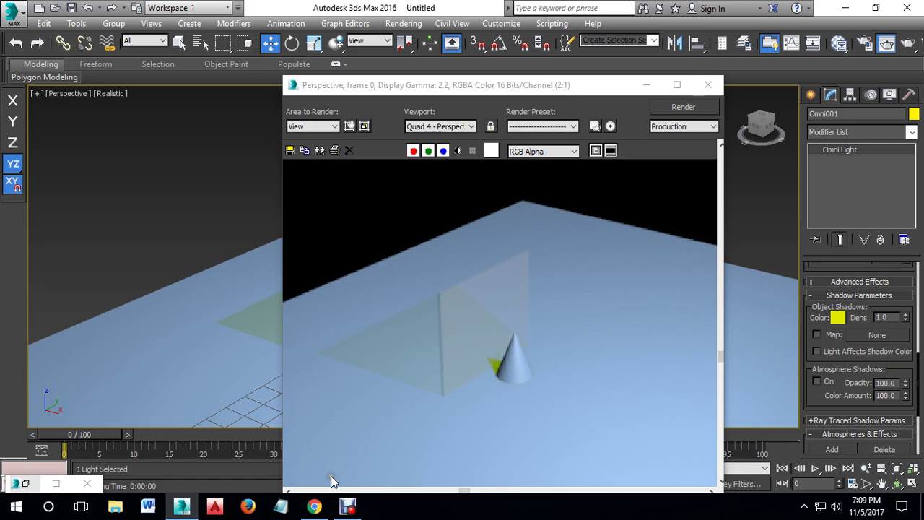
{"action": "left_click", "coordinate": [709, 85]}
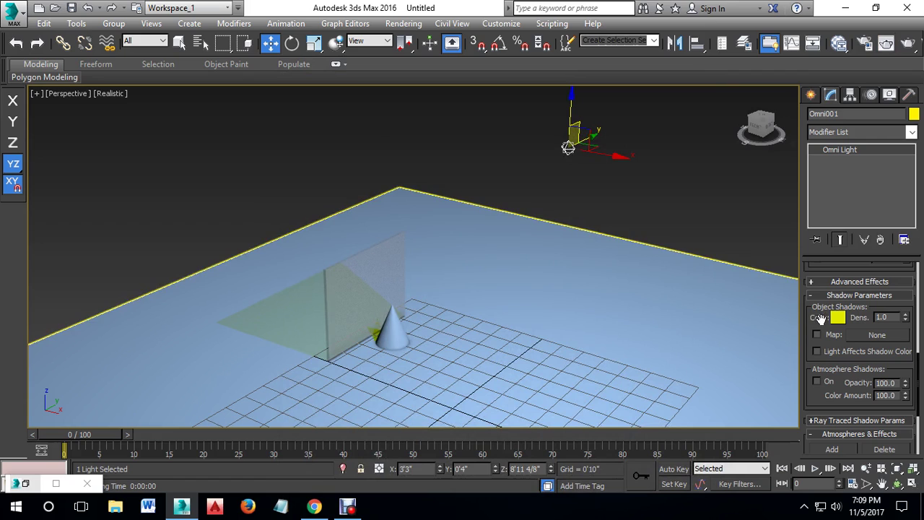
{"action": "left_click", "coordinate": [838, 317]}
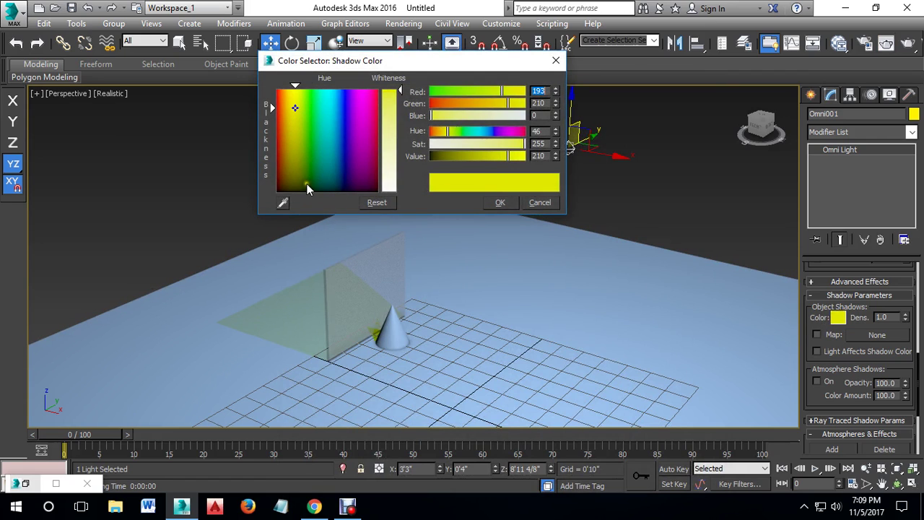
{"action": "left_click_drag", "start_coordinate": [307, 188], "coordinate": [277, 195]}
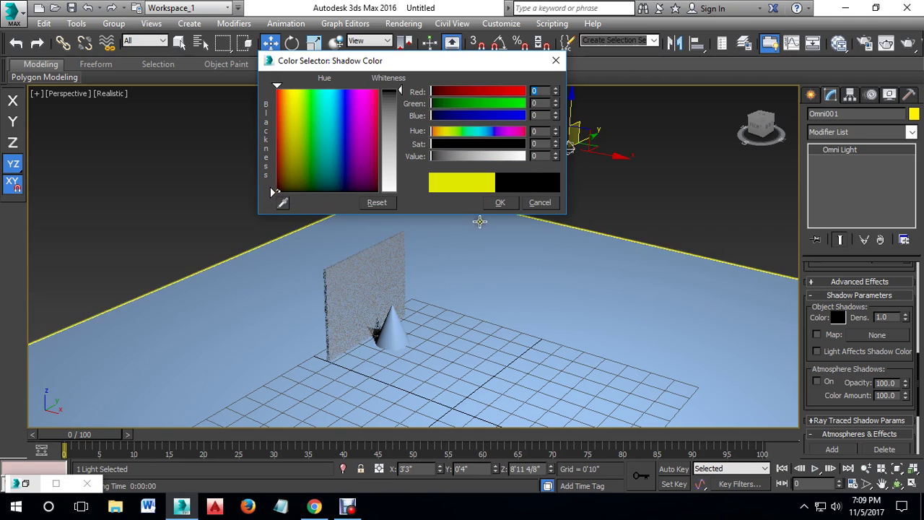
{"action": "left_click", "coordinate": [500, 202]}
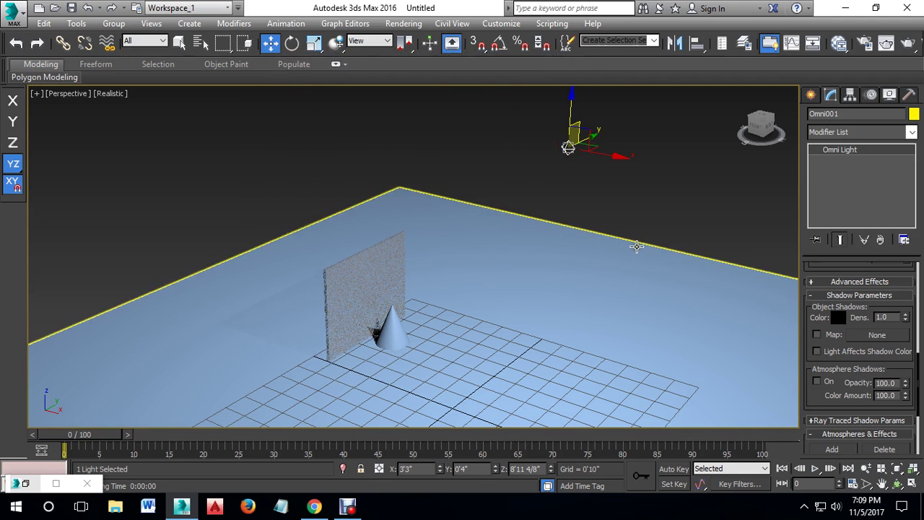
{"action": "middle_click_drag", "start_coordinate": [392, 330], "coordinate": [459, 312]}
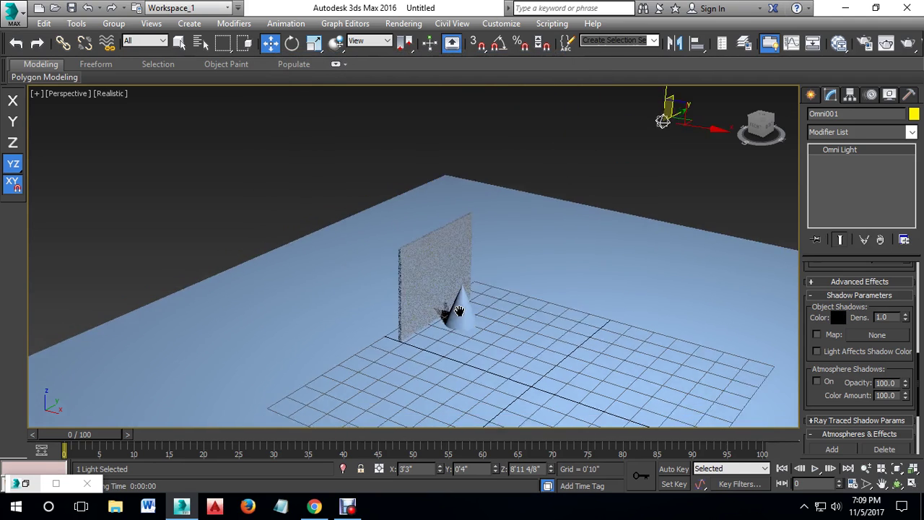
Step: Select the cone and move it along X to about −3'0 6/8"
{"action": "scroll", "coordinate": [459, 312], "scroll_direction": "up", "scroll_amount": 3}
{"action": "scroll", "coordinate": [448, 318], "scroll_direction": "up", "scroll_amount": 2}
{"action": "scroll", "coordinate": [419, 330], "scroll_direction": "up", "scroll_amount": 1}
{"action": "middle_click_drag", "start_coordinate": [419, 330], "coordinate": [458, 311], "text": "alt"}
{"action": "left_click", "coordinate": [461, 308]}
{"action": "mouse_move", "coordinate": [434, 354]}
{"action": "middle_mouse_down", "text": "alt"}
{"action": "mouse_move", "coordinate": [482, 337]}
{"action": "mouse_move", "coordinate": [488, 348]}
{"action": "mouse_move", "coordinate": [483, 336]}
{"action": "mouse_move", "coordinate": [449, 349]}
{"action": "middle_mouse_up", "text": "alt"}
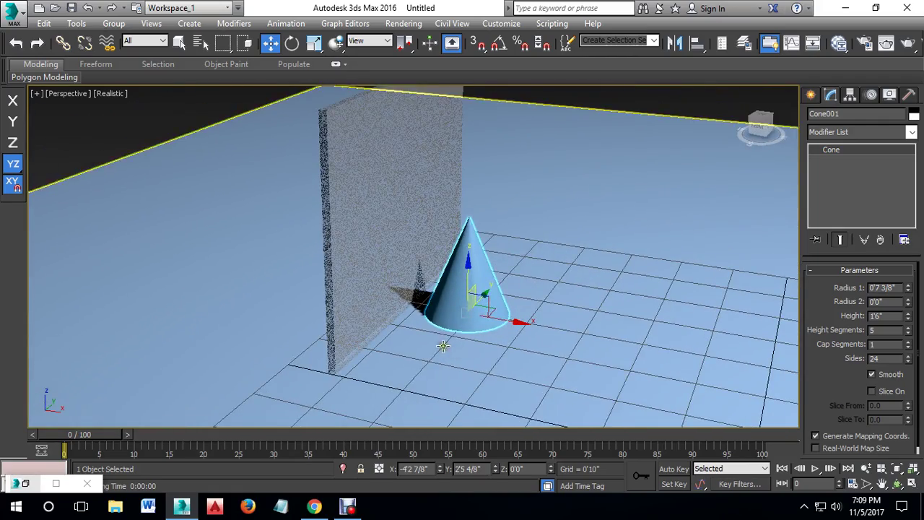
{"action": "left_click_drag", "start_coordinate": [519, 322], "coordinate": [599, 337]}
{"action": "mouse_move", "coordinate": [444, 361]}
{"action": "middle_mouse_down", "text": "alt"}
{"action": "mouse_move", "coordinate": [481, 351]}
{"action": "mouse_move", "coordinate": [480, 342]}
{"action": "middle_mouse_up", "text": "alt"}
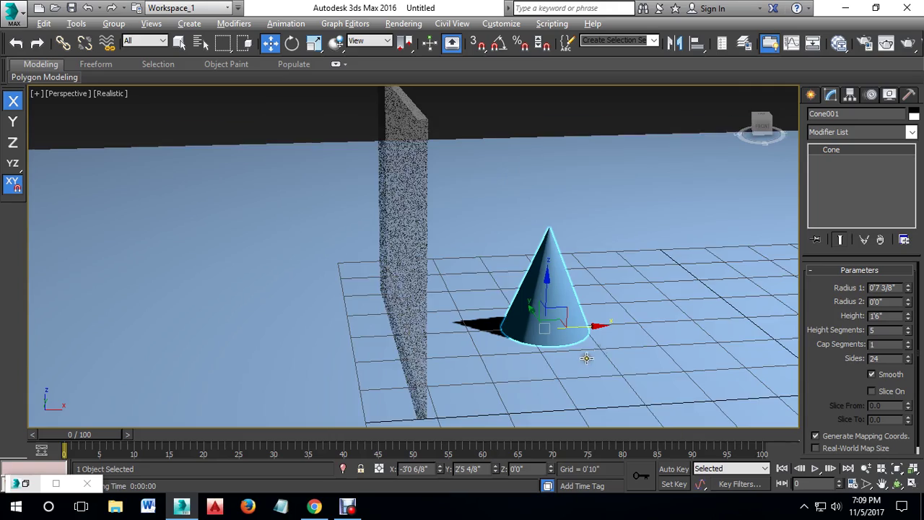
{"action": "middle_click_drag", "start_coordinate": [587, 358], "coordinate": [613, 212], "text": "alt"}
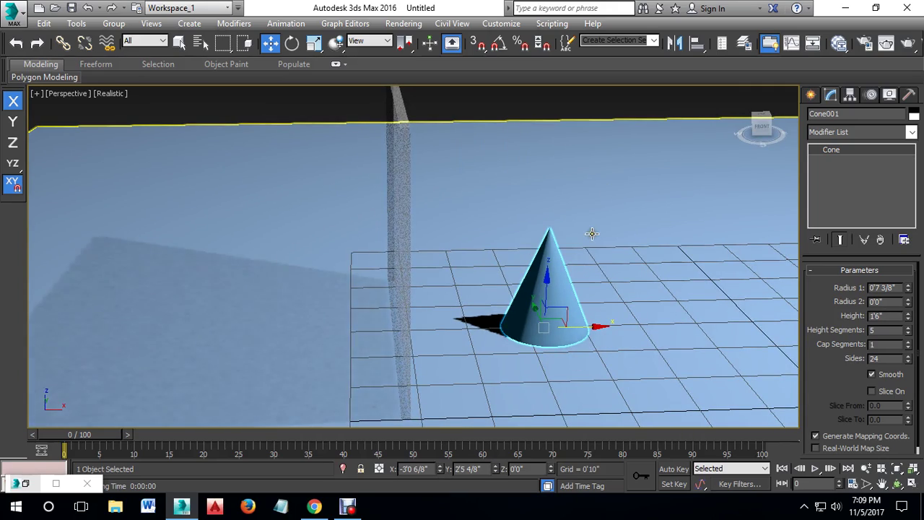
Step: Check the cone's placement in the Left view, then select the omni light
{"action": "key", "text": "l"}
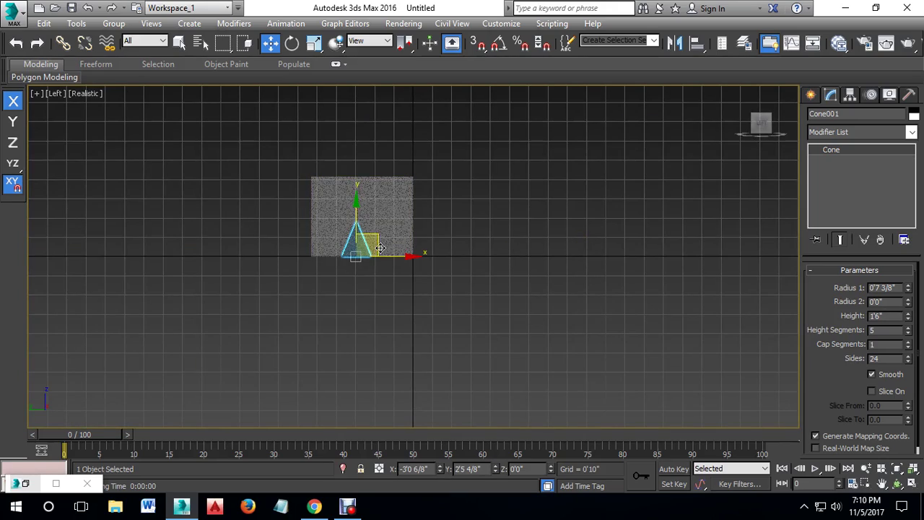
{"action": "key", "text": "p"}
{"action": "scroll", "coordinate": [308, 219], "scroll_direction": "up", "scroll_amount": 3}
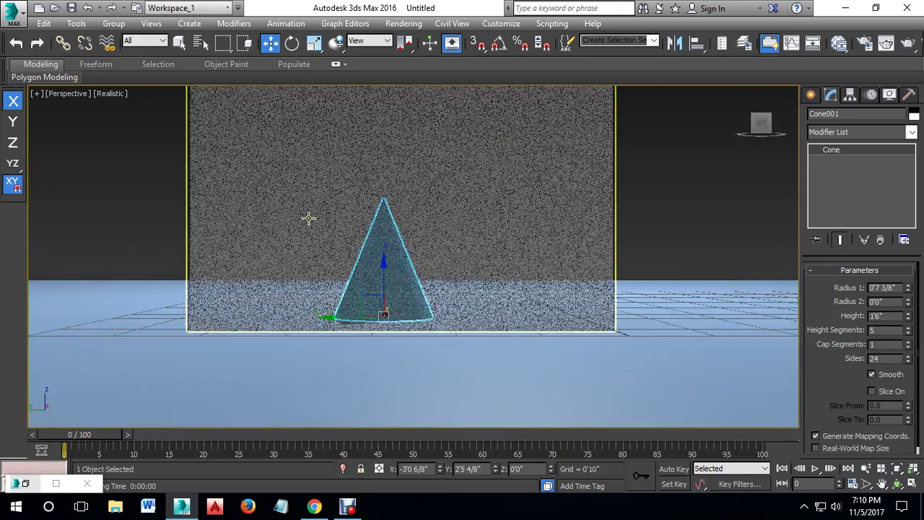
{"action": "scroll", "coordinate": [394, 254], "scroll_direction": "up", "scroll_amount": 3}
{"action": "scroll", "coordinate": [444, 294], "scroll_direction": "up", "scroll_amount": 3}
{"action": "scroll", "coordinate": [444, 293], "scroll_direction": "down", "scroll_amount": 3}
{"action": "scroll", "coordinate": [444, 294], "scroll_direction": "down", "scroll_amount": 3}
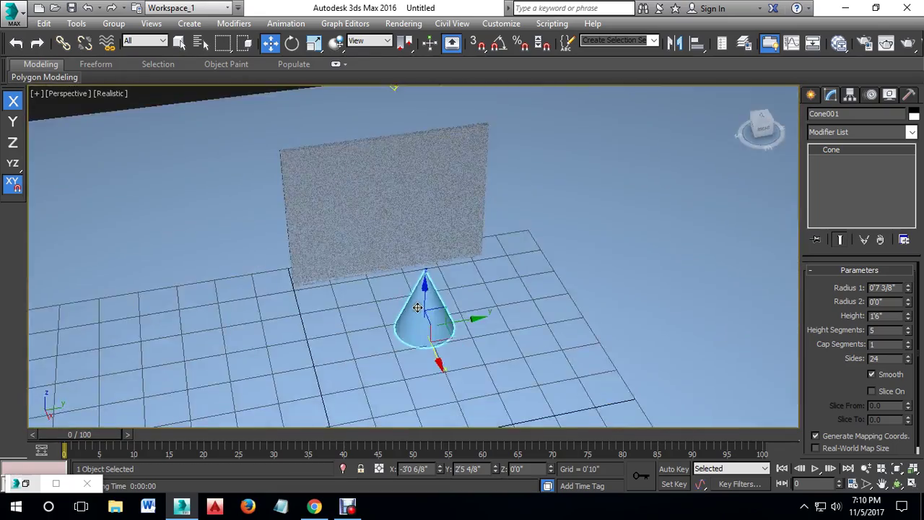
{"action": "scroll", "coordinate": [462, 297], "scroll_direction": "down", "scroll_amount": 3}
{"action": "scroll", "coordinate": [470, 301], "scroll_direction": "down", "scroll_amount": 2}
{"action": "scroll", "coordinate": [507, 273], "scroll_direction": "down", "scroll_amount": 1}
{"action": "middle_click_drag", "start_coordinate": [513, 270], "coordinate": [604, 163], "text": "alt"}
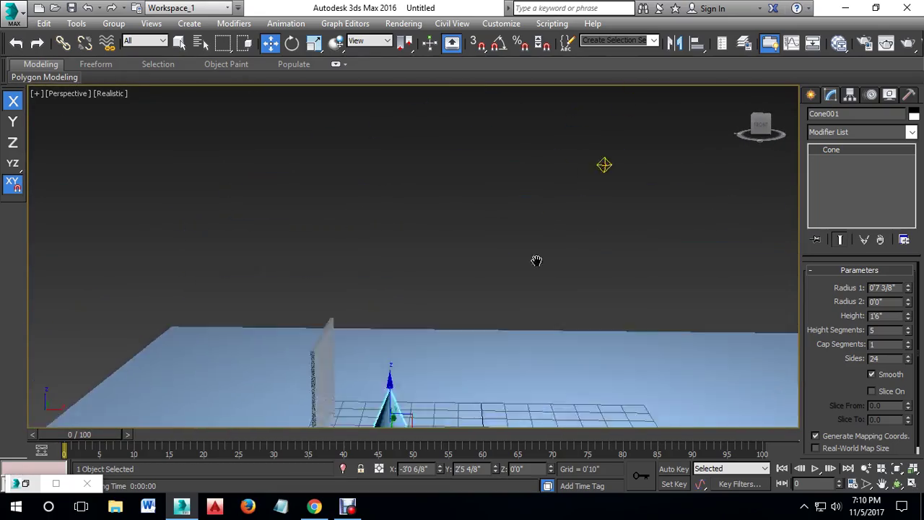
{"action": "left_click", "coordinate": [594, 182]}
{"action": "left_click", "coordinate": [594, 183]}
{"action": "mouse_move", "coordinate": [610, 198]}
{"action": "middle_mouse_down", "text": "alt"}
{"action": "mouse_move", "coordinate": [472, 291]}
{"action": "mouse_move", "coordinate": [510, 202]}
{"action": "mouse_move", "coordinate": [459, 294]}
{"action": "mouse_move", "coordinate": [469, 325]}
{"action": "mouse_move", "coordinate": [354, 274]}
{"action": "mouse_move", "coordinate": [373, 303]}
{"action": "middle_mouse_up", "text": "alt"}
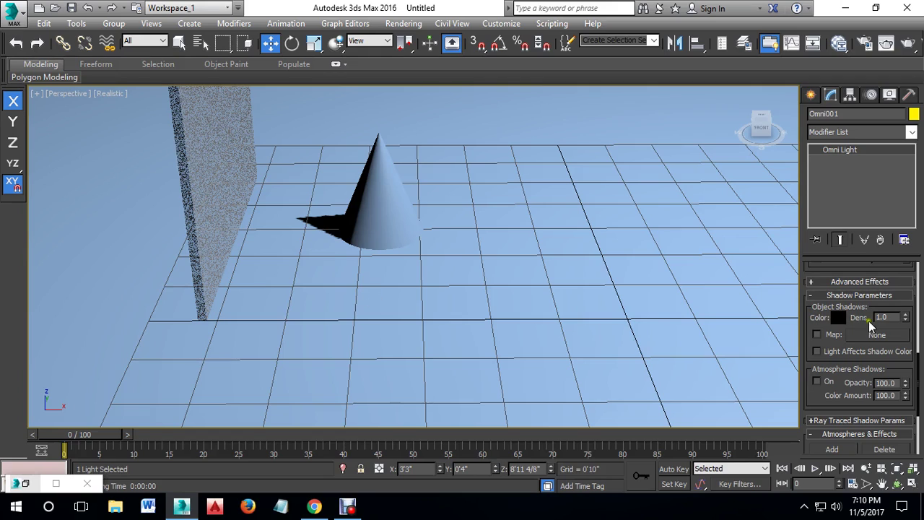
Step: Lower shadow density to 0.71, 0.41 and fainter, re-rendering each time
{"action": "left_click_drag", "start_coordinate": [906, 320], "coordinate": [906, 337]}
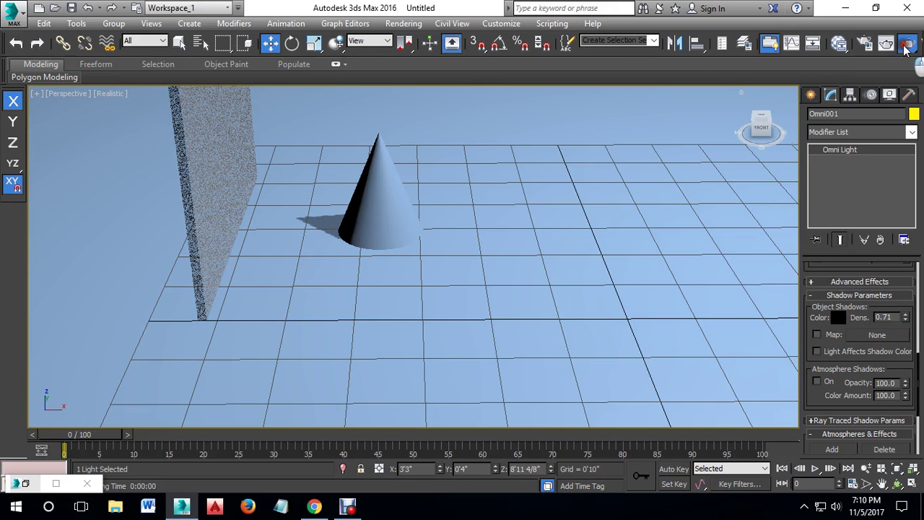
{"action": "left_click", "coordinate": [887, 43]}
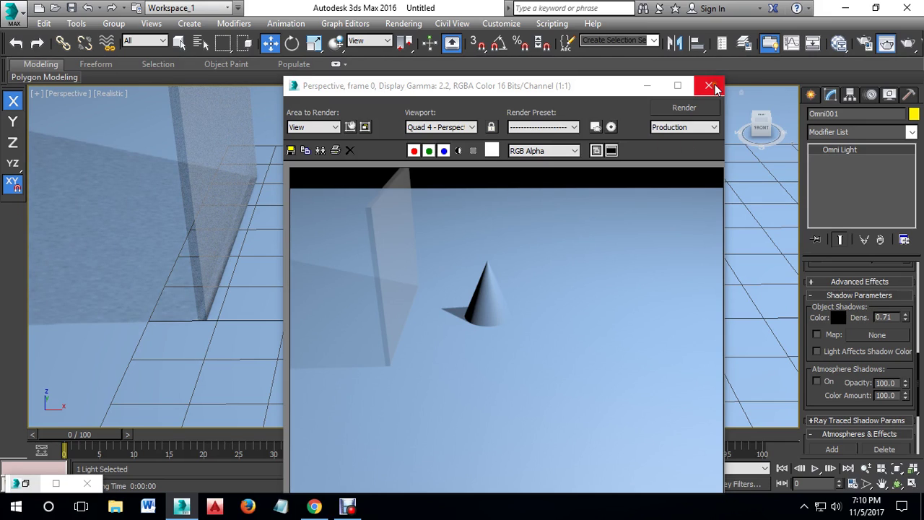
{"action": "left_click_drag", "start_coordinate": [906, 320], "coordinate": [908, 357]}
{"action": "left_click", "coordinate": [676, 109]}
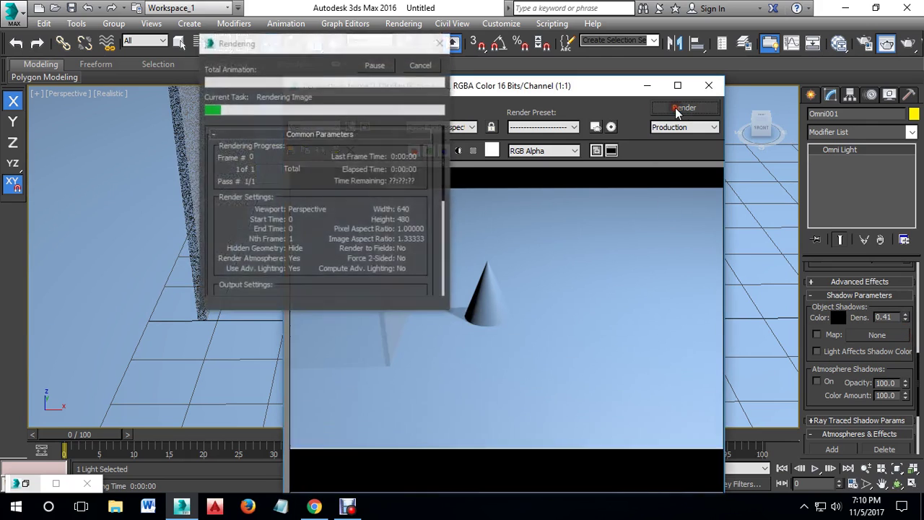
{"action": "left_click_drag", "start_coordinate": [905, 318], "coordinate": [903, 343]}
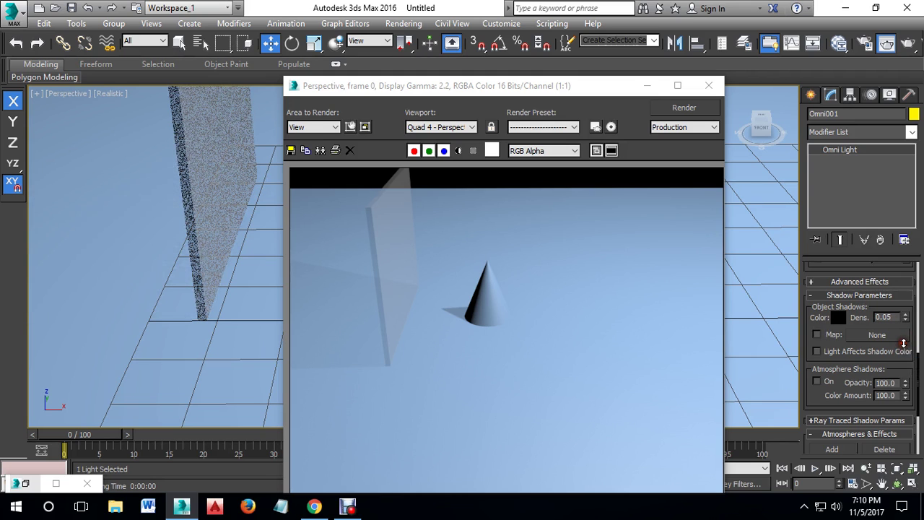
{"action": "left_click", "coordinate": [684, 107]}
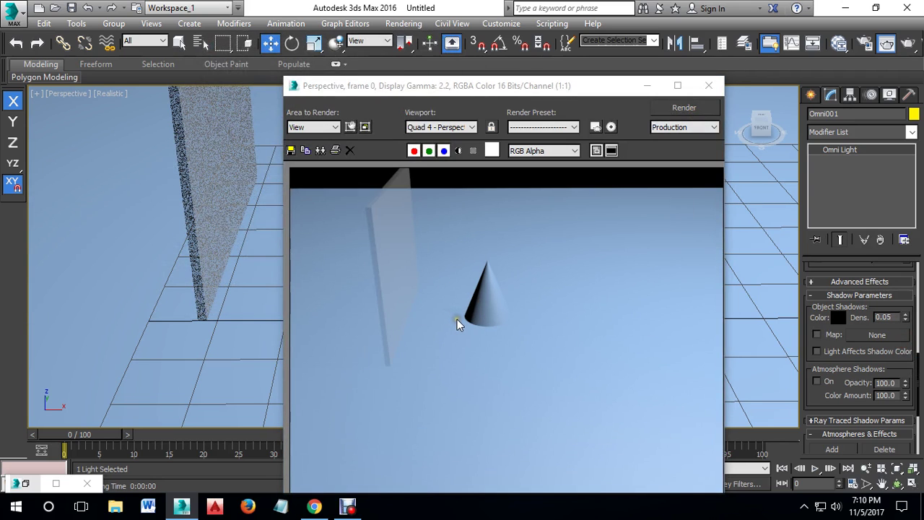
Step: Set shadow density back to 1, re-render, and expand Ray Traced Shadow Params
{"action": "double_click", "coordinate": [885, 317]}
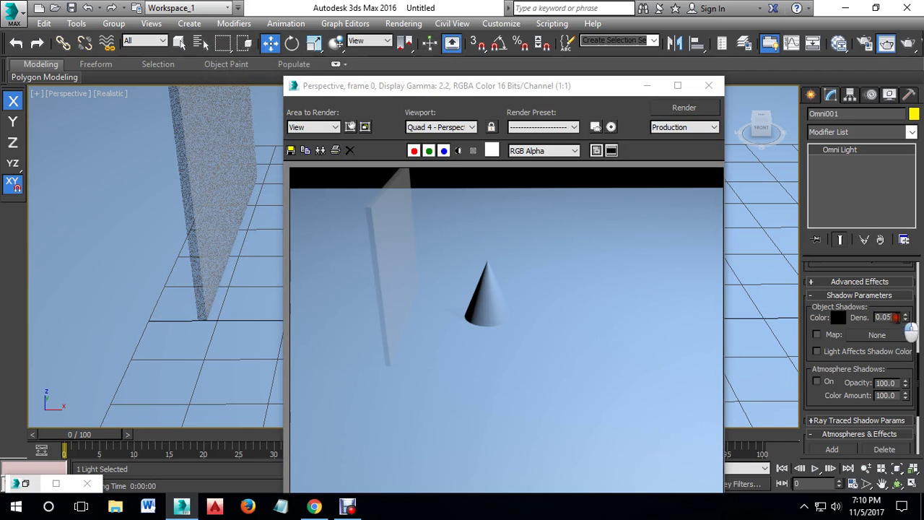
{"action": "type", "text": "1"}
{"action": "key", "text": "Return"}
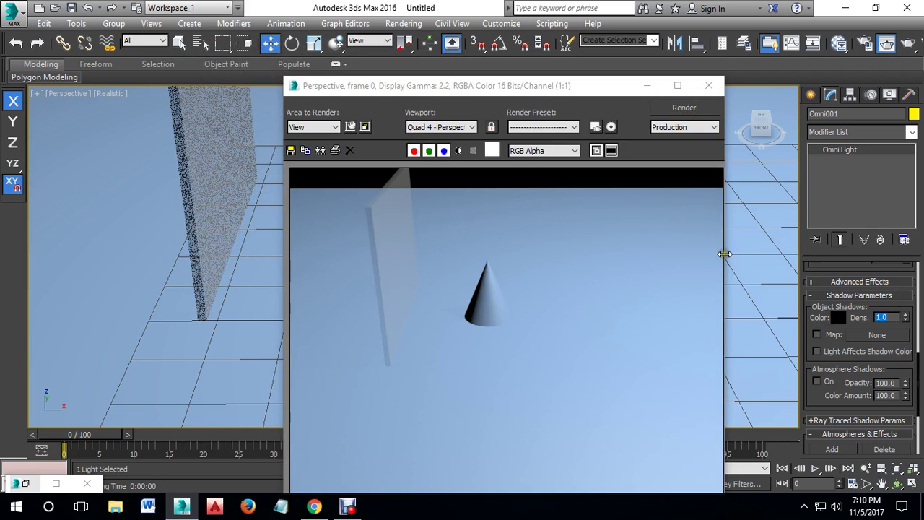
{"action": "left_click", "coordinate": [706, 124]}
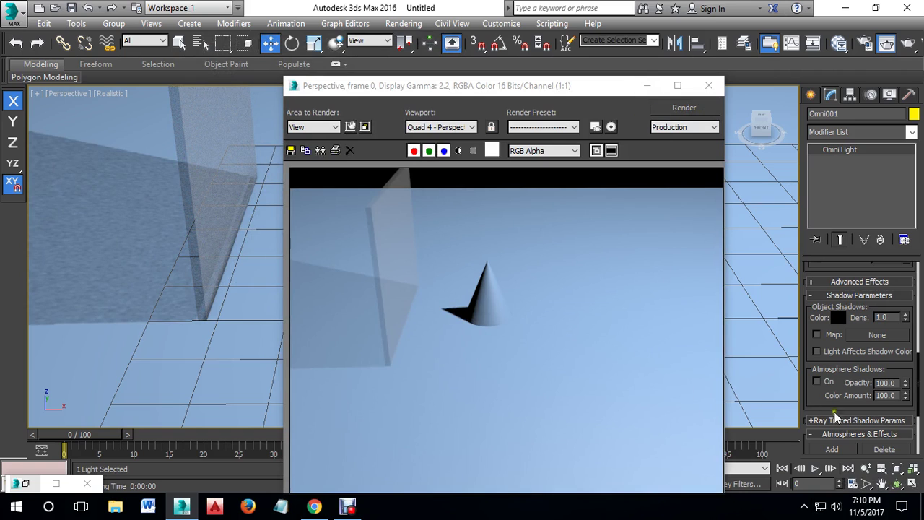
{"action": "left_click_drag", "start_coordinate": [850, 358], "coordinate": [850, 296]}
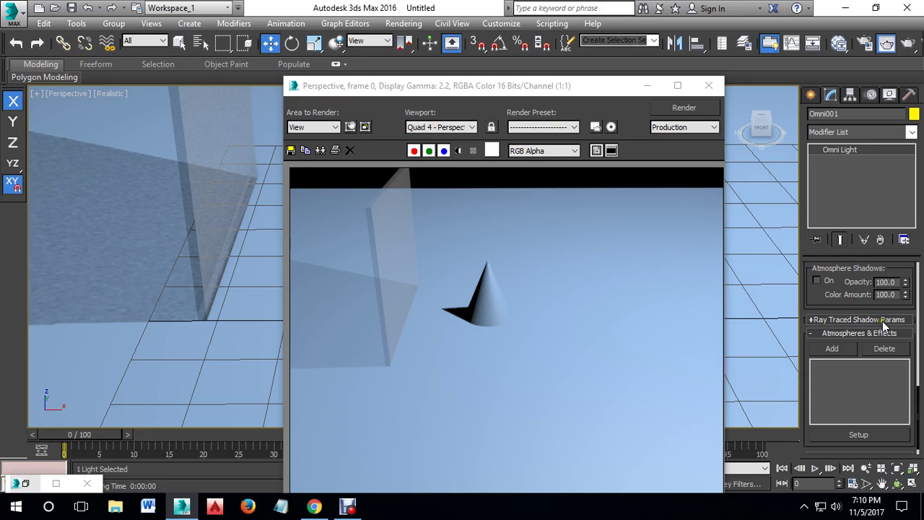
{"action": "left_click", "coordinate": [882, 321]}
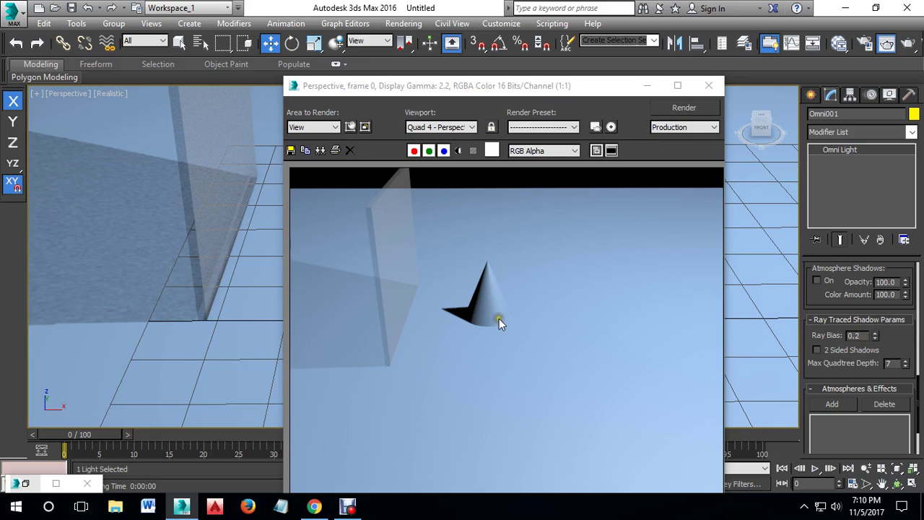
Step: Create a new plane right of the cone and lift it above the grid
{"action": "left_click", "coordinate": [709, 85]}
{"action": "left_click", "coordinate": [811, 94]}
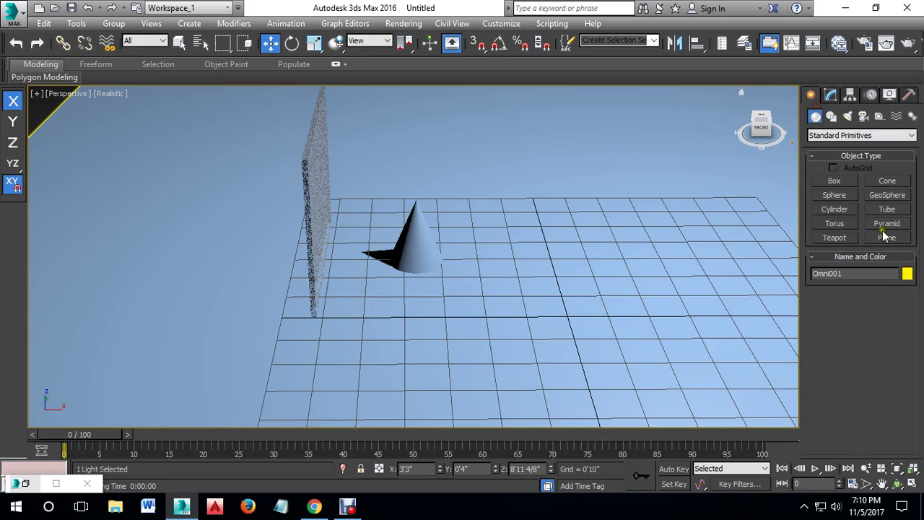
{"action": "left_click", "coordinate": [887, 237]}
{"action": "left_click_drag", "start_coordinate": [517, 232], "coordinate": [693, 300]}
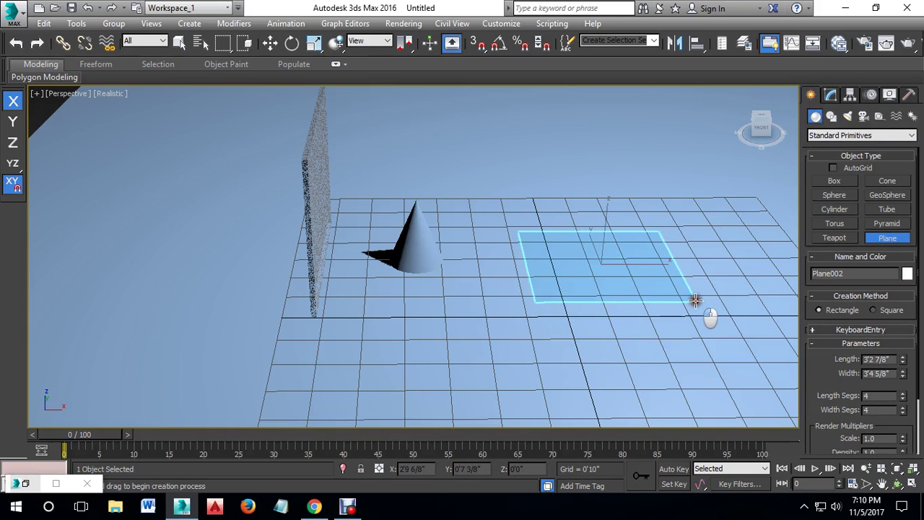
{"action": "key", "text": "w"}
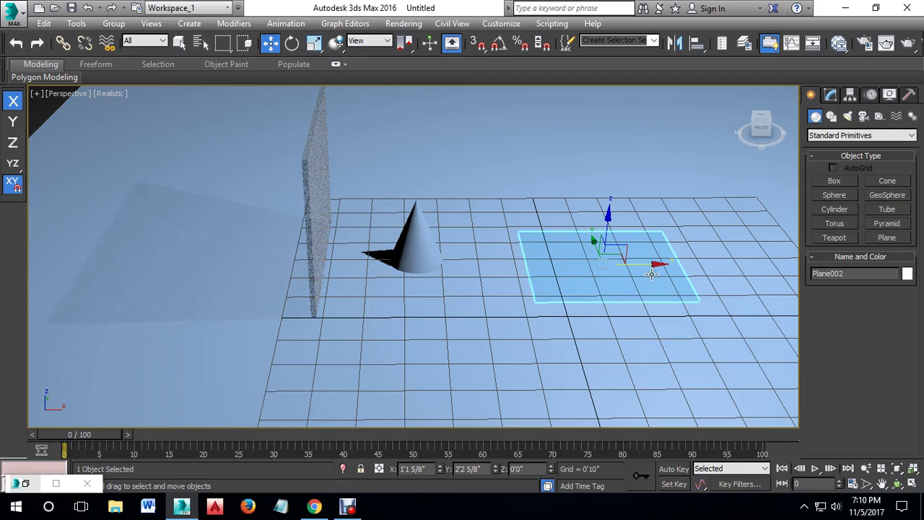
{"action": "mouse_move", "coordinate": [609, 225]}
{"action": "left_mouse_down"}
{"action": "mouse_move", "coordinate": [619, 181]}
{"action": "mouse_move", "coordinate": [605, 188]}
{"action": "left_mouse_up"}
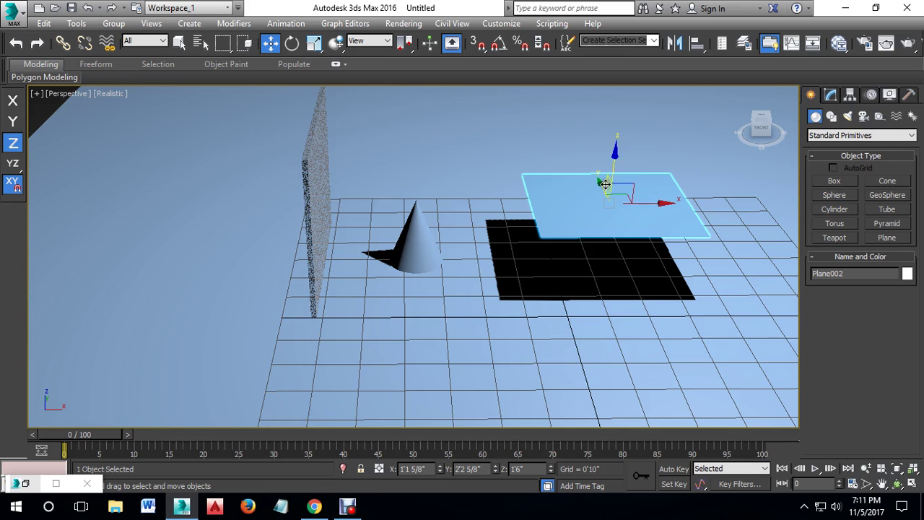
Step: Rotate Plane002 90° about Y with angle snap on
{"action": "key", "text": "e"}
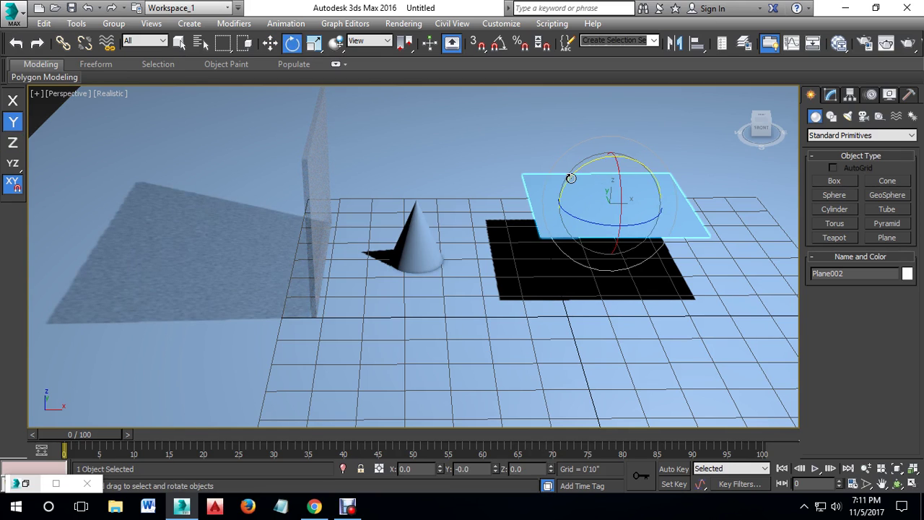
{"action": "key", "text": "a"}
{"action": "mouse_move", "coordinate": [584, 194]}
{"action": "left_mouse_down"}
{"action": "mouse_move", "coordinate": [622, 155]}
{"action": "mouse_move", "coordinate": [634, 155]}
{"action": "left_mouse_up"}
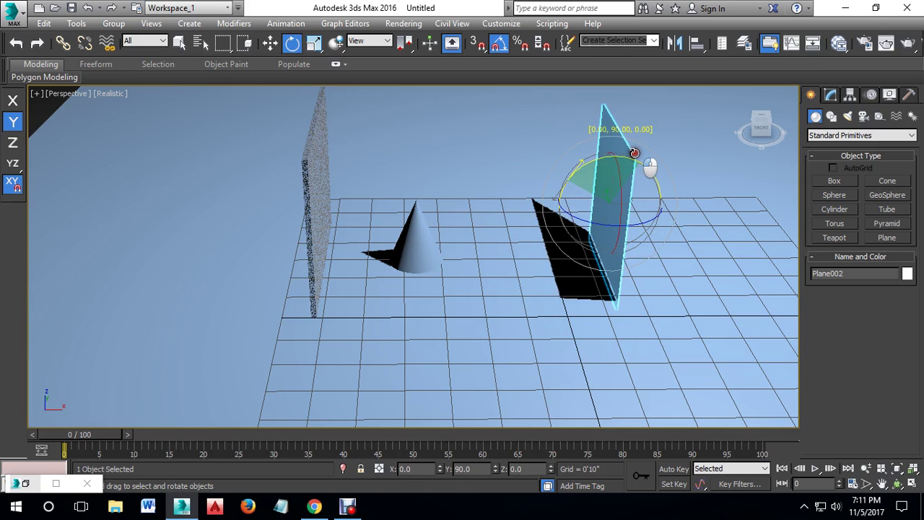
{"action": "key", "text": "w"}
Step: Toggle between the four-view layout and maximized Front, then activate the Top view
{"action": "key", "text": "alt+w"}
{"action": "right_click", "coordinate": [529, 209]}
{"action": "key", "text": "alt+w"}
{"action": "key", "text": "alt+w"}
{"action": "right_click", "coordinate": [311, 202]}
{"action": "key", "text": "alt+w"}
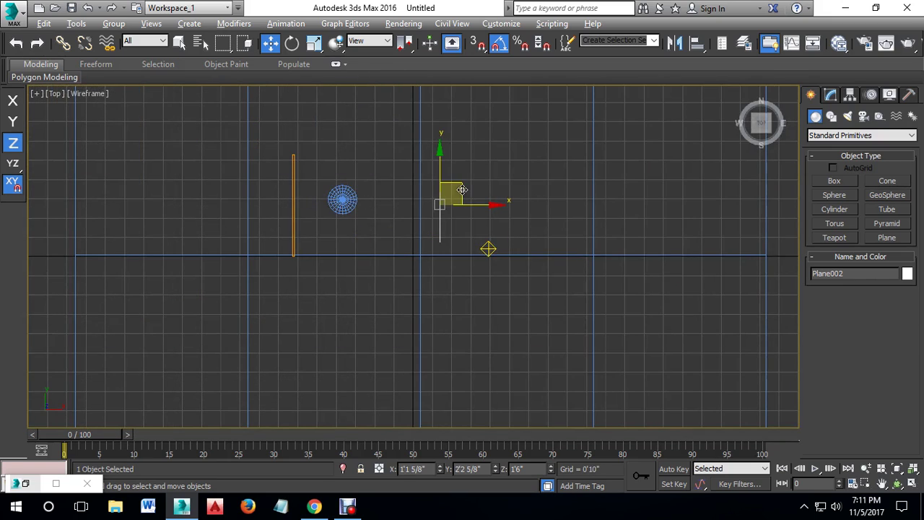
Step: Move the plane beside the wall, then raise it along Y so its base meets the ground
{"action": "left_click_drag", "start_coordinate": [462, 188], "coordinate": [317, 313]}
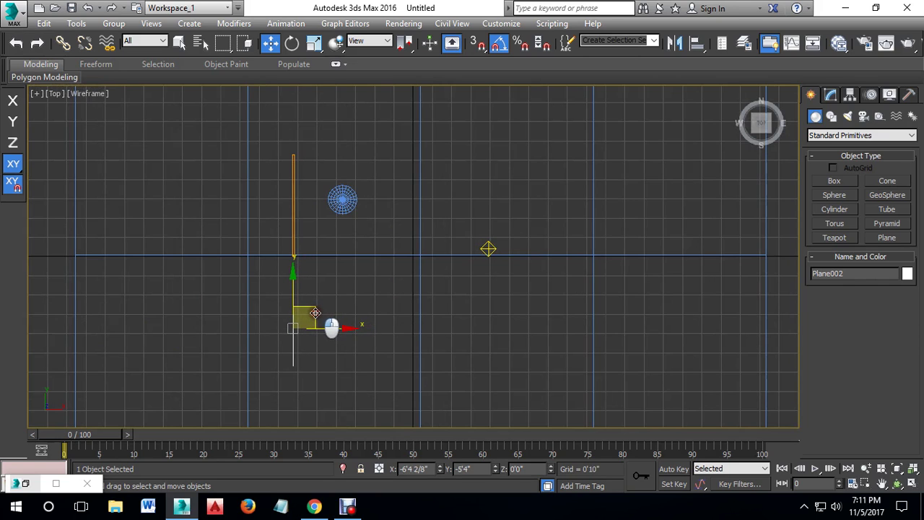
{"action": "key", "text": "alt+w"}
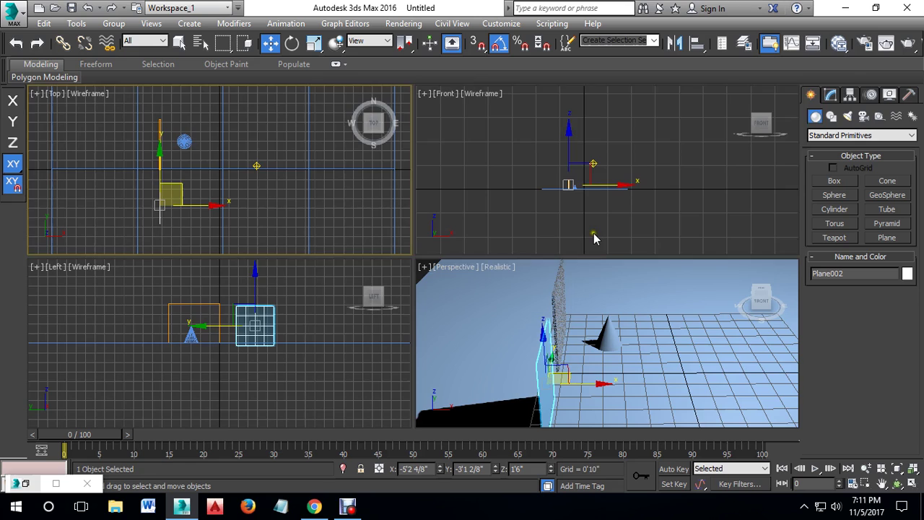
{"action": "right_click", "coordinate": [593, 234]}
{"action": "key", "text": "alt+w"}
{"action": "scroll", "coordinate": [339, 303], "scroll_direction": "up", "scroll_amount": 2}
{"action": "scroll", "coordinate": [339, 302], "scroll_direction": "up", "scroll_amount": 3}
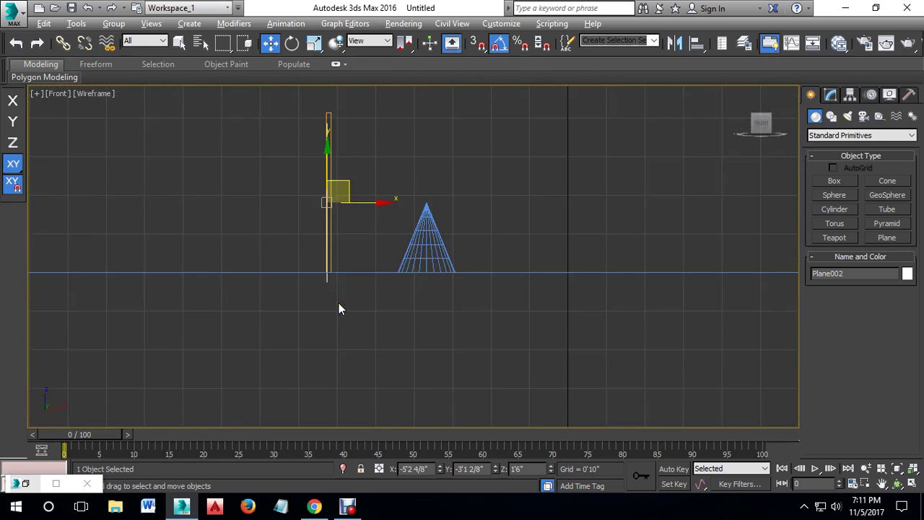
{"action": "scroll", "coordinate": [339, 306], "scroll_direction": "up", "scroll_amount": 2}
{"action": "middle_click_drag", "start_coordinate": [339, 326], "coordinate": [343, 331]}
{"action": "left_click", "coordinate": [341, 169]}
{"action": "left_click_drag", "start_coordinate": [341, 169], "coordinate": [341, 156]}
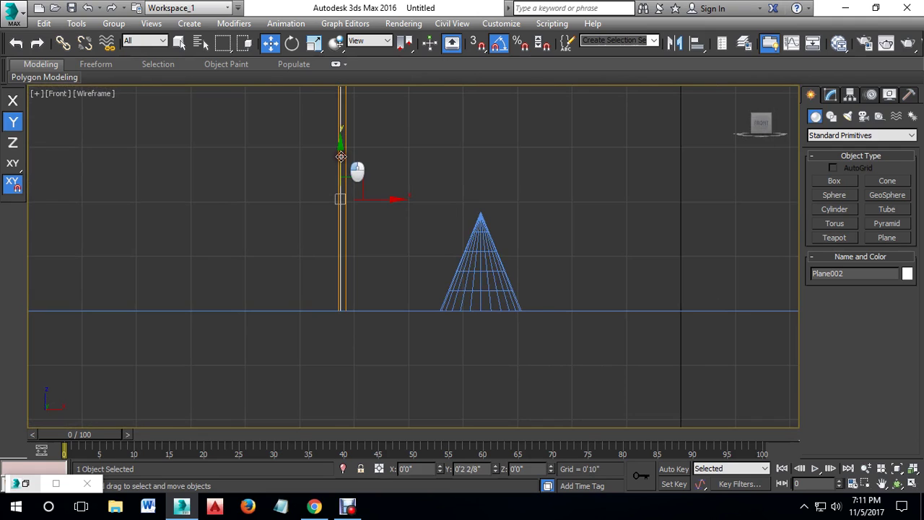
Step: Check the plane's placement from the Perspective and Left views
{"action": "key", "text": "alt+w"}
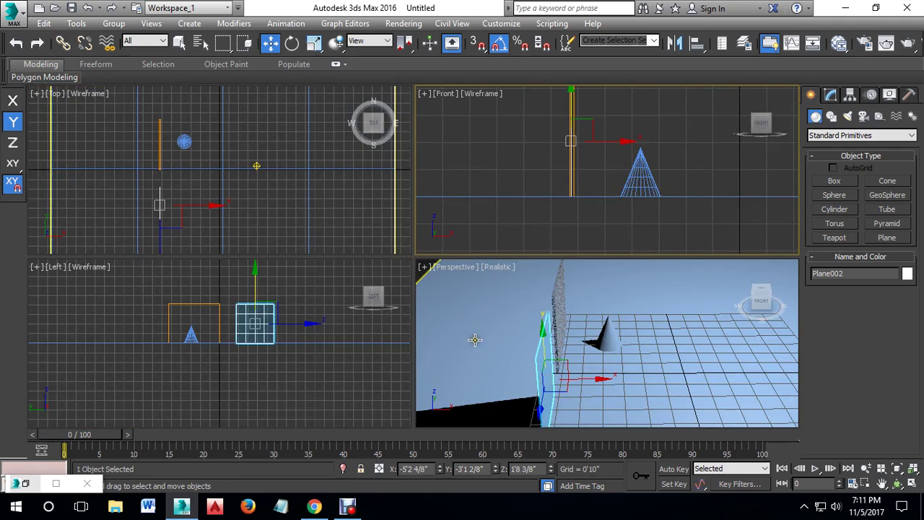
{"action": "middle_click", "coordinate": [672, 350]}
{"action": "key", "text": "alt+w"}
{"action": "mouse_move", "coordinate": [671, 349]}
{"action": "middle_mouse_down", "text": "alt"}
{"action": "mouse_move", "coordinate": [462, 386]}
{"action": "mouse_move", "coordinate": [387, 322]}
{"action": "mouse_move", "coordinate": [386, 357]}
{"action": "middle_mouse_up", "text": "alt"}
{"action": "key", "text": "alt+w"}
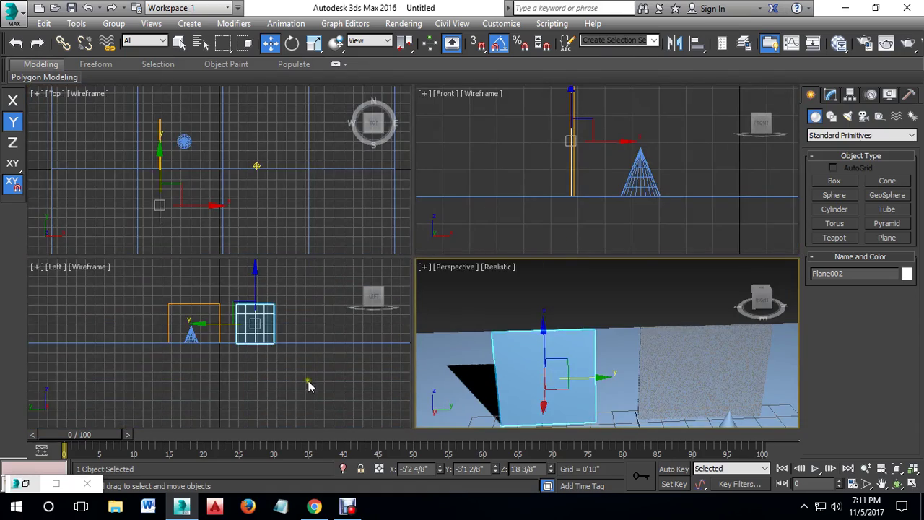
{"action": "middle_click", "coordinate": [313, 376]}
{"action": "key", "text": "alt+w"}
{"action": "scroll", "coordinate": [379, 265], "scroll_direction": "up", "scroll_amount": 3}
{"action": "scroll", "coordinate": [520, 272], "scroll_direction": "up", "scroll_amount": 3}
{"action": "scroll", "coordinate": [476, 272], "scroll_direction": "up", "scroll_amount": 3}
{"action": "scroll", "coordinate": [422, 296], "scroll_direction": "up", "scroll_amount": 3}
{"action": "scroll", "coordinate": [411, 315], "scroll_direction": "up", "scroll_amount": 2}
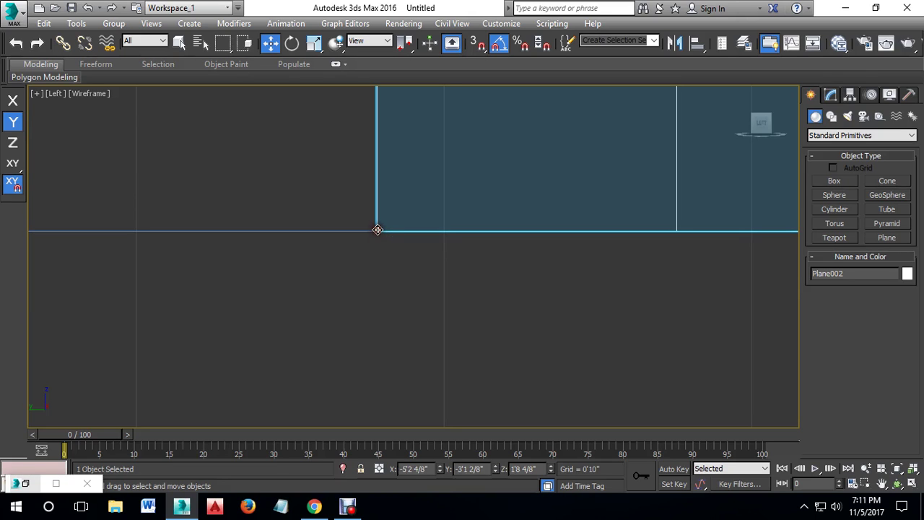
{"action": "scroll", "coordinate": [455, 282], "scroll_direction": "down", "scroll_amount": 2}
{"action": "scroll", "coordinate": [454, 280], "scroll_direction": "down", "scroll_amount": 3}
{"action": "scroll", "coordinate": [455, 280], "scroll_direction": "down", "scroll_amount": 1}
Step: Orbit the Perspective view to frame the plane, wall and cone together, and render it
{"action": "key", "text": "alt+w"}
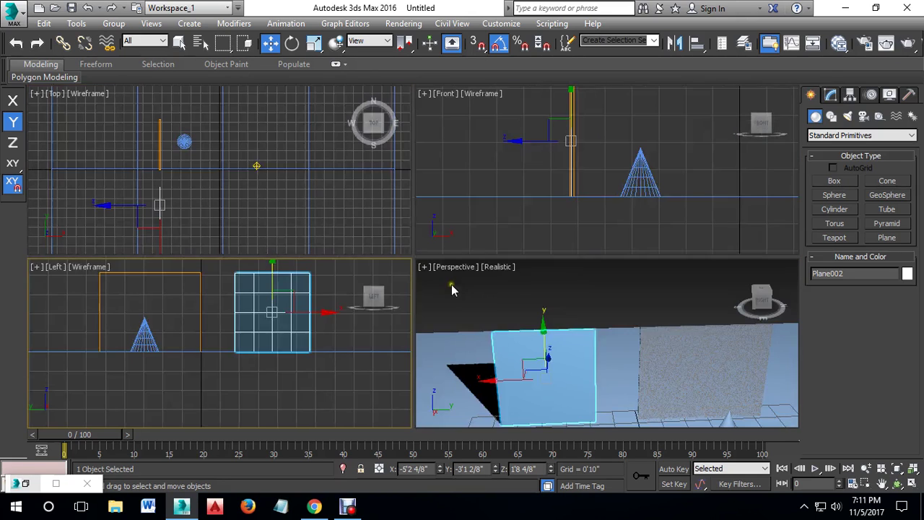
{"action": "right_click", "coordinate": [616, 289]}
{"action": "key", "text": "alt+w"}
{"action": "mouse_move", "coordinate": [388, 344]}
{"action": "middle_mouse_down", "text": "alt"}
{"action": "mouse_move", "coordinate": [450, 316]}
{"action": "mouse_move", "coordinate": [529, 325]}
{"action": "mouse_move", "coordinate": [557, 305]}
{"action": "mouse_move", "coordinate": [583, 305]}
{"action": "mouse_move", "coordinate": [586, 316]}
{"action": "mouse_move", "coordinate": [551, 334]}
{"action": "middle_mouse_up", "text": "alt"}
{"action": "left_click", "coordinate": [886, 42]}
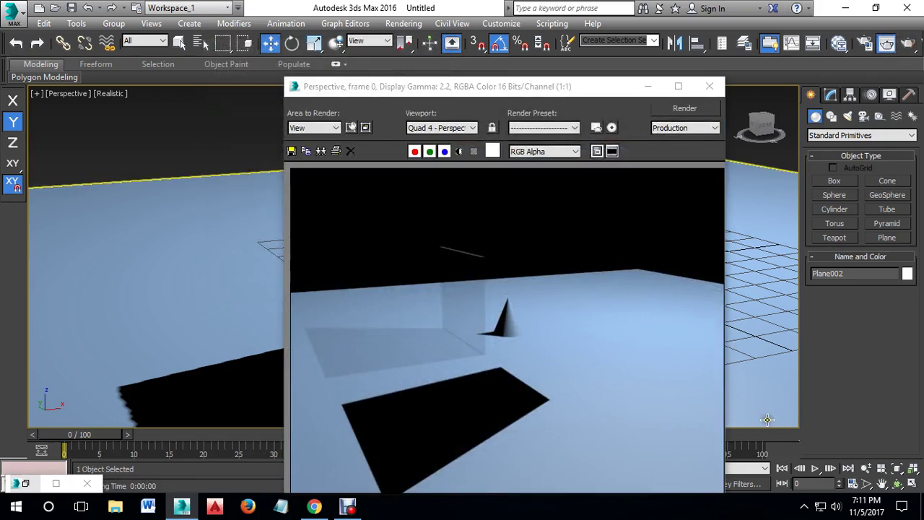
Step: Close the render, review Render Setup's Common Parameters and render again
{"action": "left_click", "coordinate": [709, 86]}
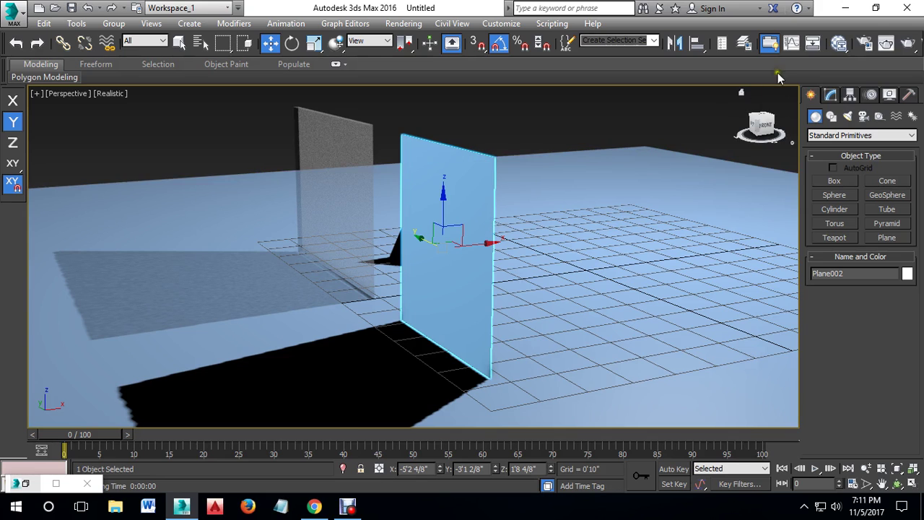
{"action": "left_click", "coordinate": [868, 47]}
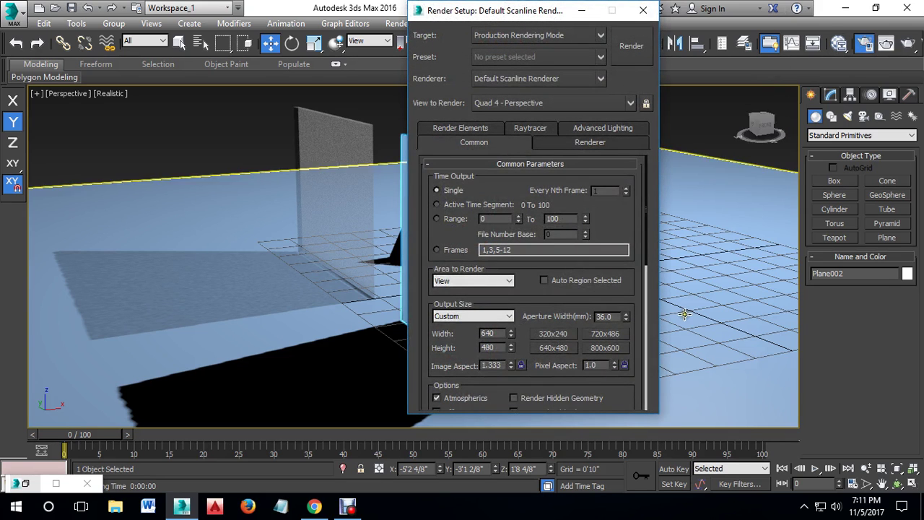
{"action": "scroll", "coordinate": [546, 296], "scroll_direction": "down", "scroll_amount": 3}
{"action": "scroll", "coordinate": [545, 296], "scroll_direction": "down", "scroll_amount": 2}
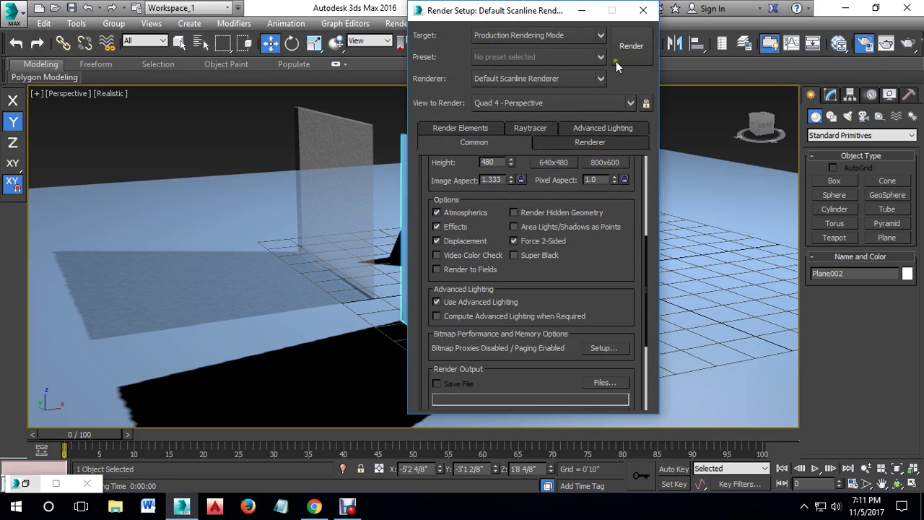
{"action": "left_click", "coordinate": [644, 10]}
{"action": "left_click", "coordinate": [886, 43]}
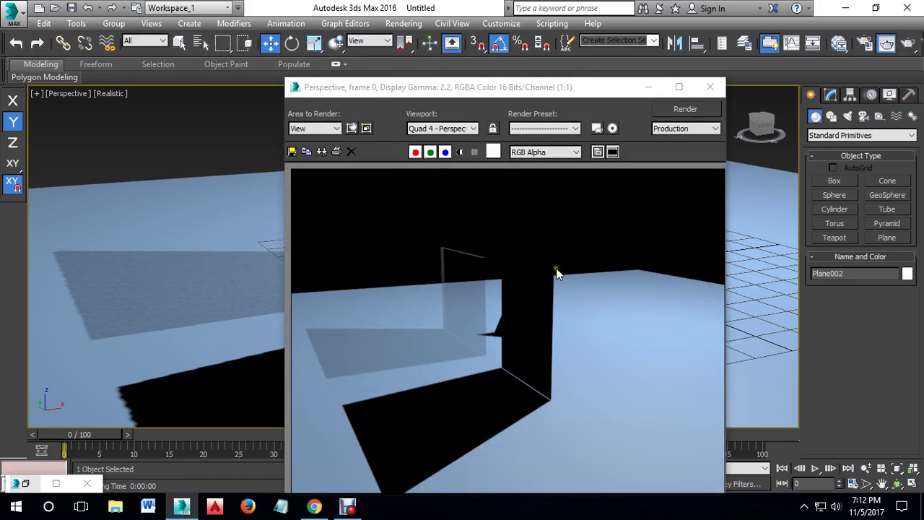
Step: Nudge the Perspective view slightly and render a fresh test frame
{"action": "left_click", "coordinate": [709, 87]}
{"action": "middle_click_drag", "start_coordinate": [553, 314], "coordinate": [563, 316], "text": "alt"}
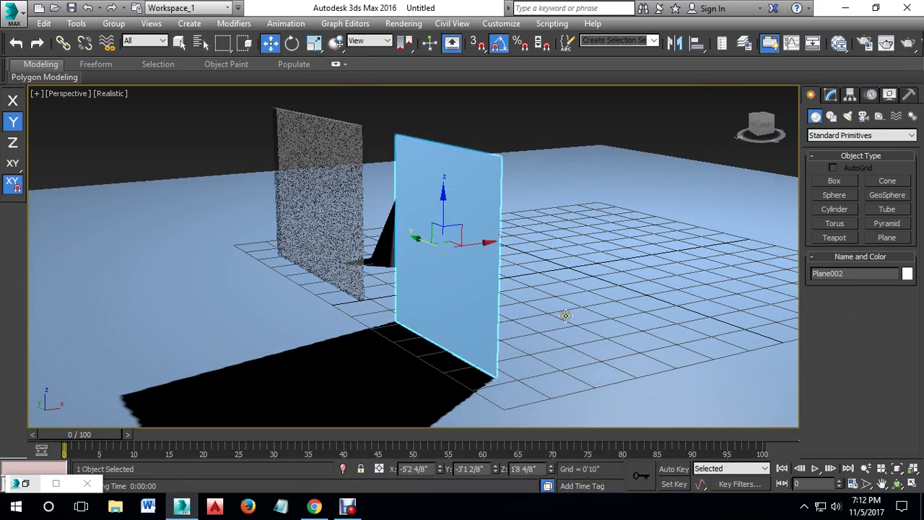
{"action": "left_click", "coordinate": [904, 46]}
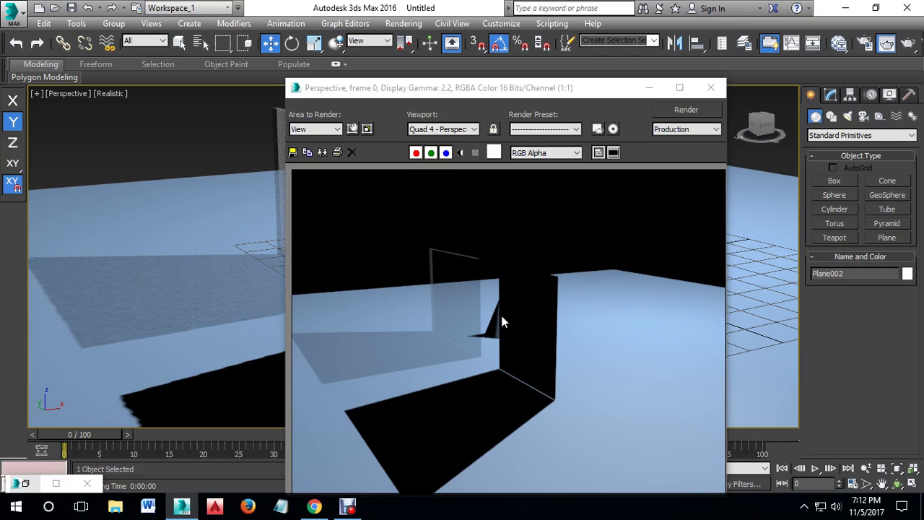
{"action": "left_click", "coordinate": [709, 88]}
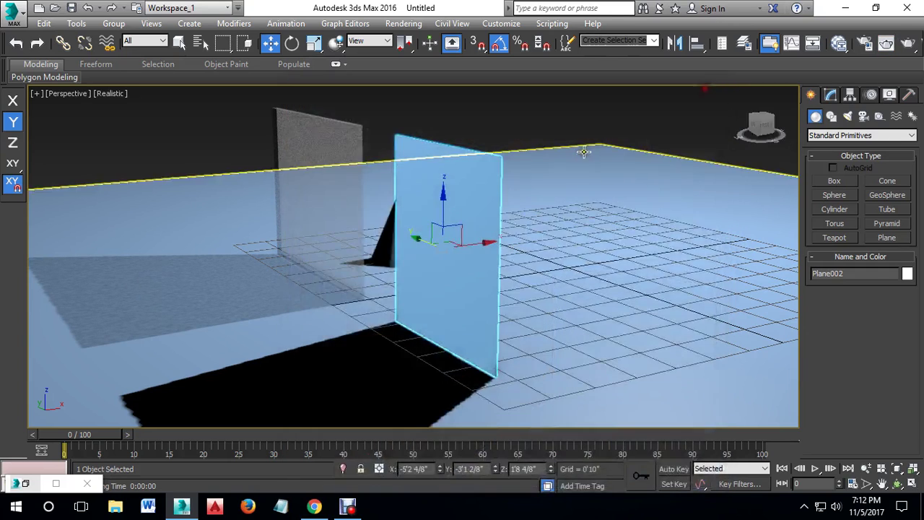
Step: Place an omni light at the scene centre in the Top view and test-render it
{"action": "key", "text": "alt+w"}
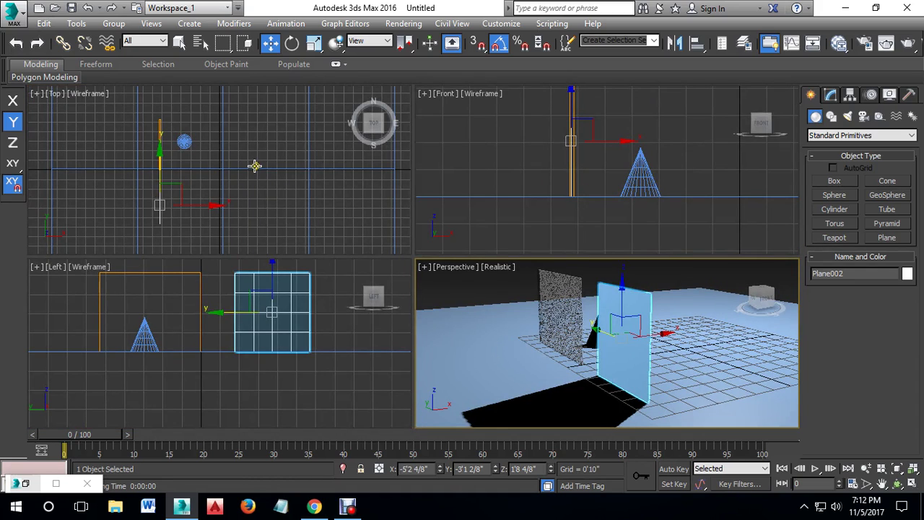
{"action": "left_click", "coordinate": [255, 166]}
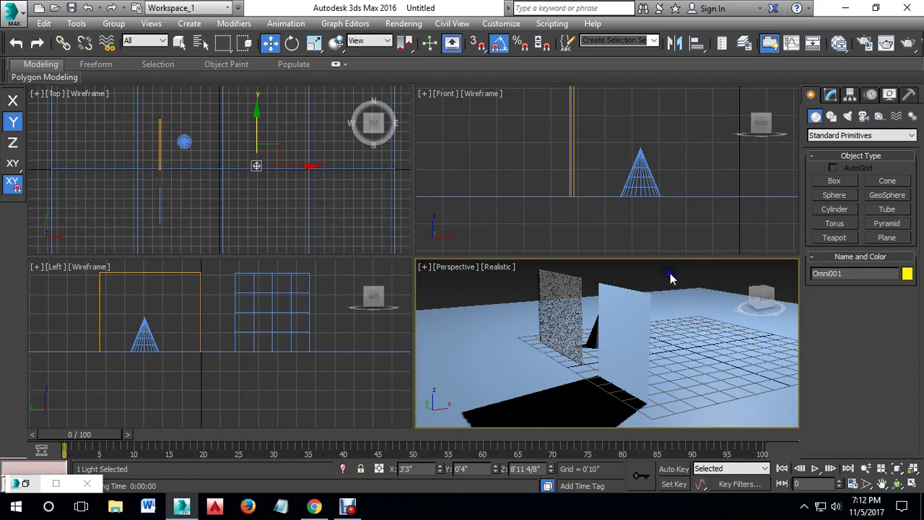
{"action": "key", "text": "alt+w"}
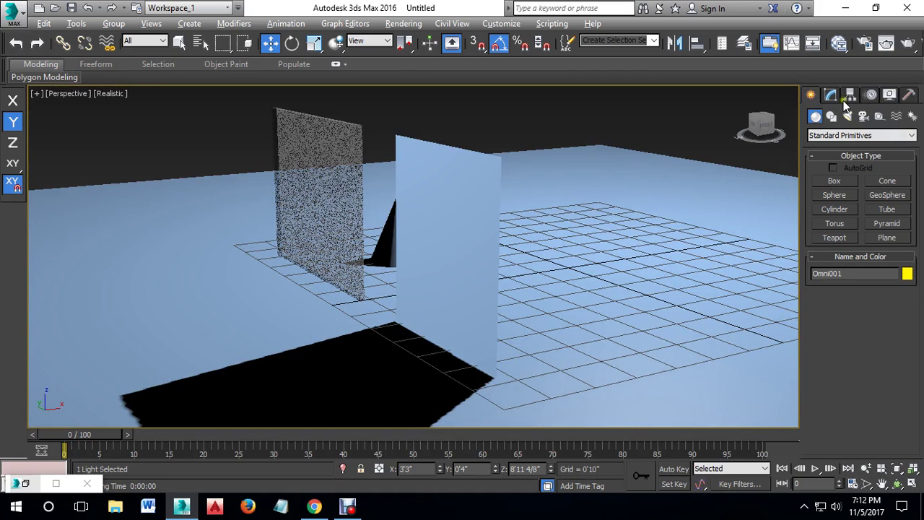
{"action": "left_click", "coordinate": [830, 96]}
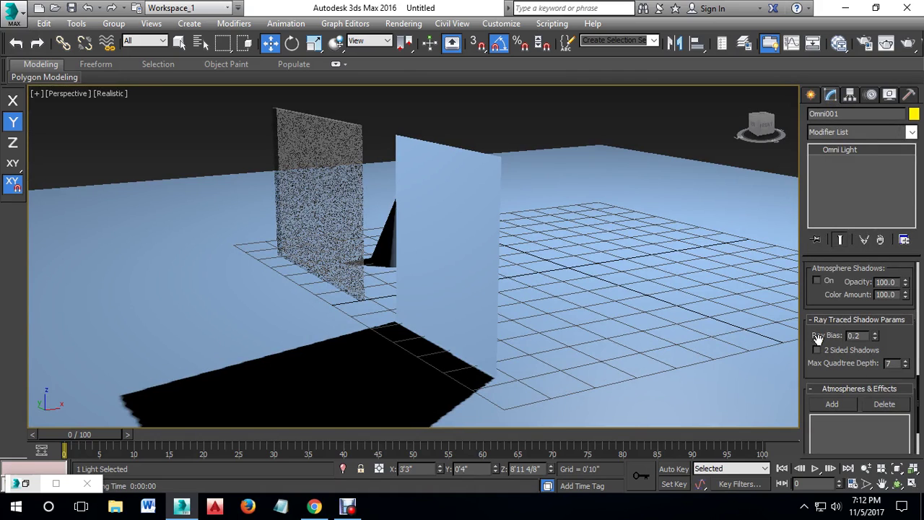
{"action": "left_click", "coordinate": [908, 44]}
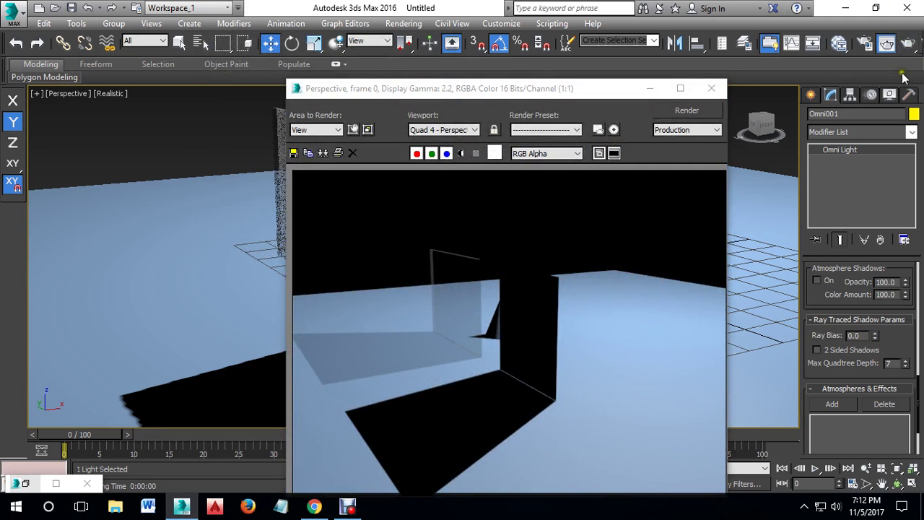
{"action": "left_click", "coordinate": [711, 88]}
Step: Test a shadow Ray Bias of 5.7 with a render, then reset it to 0.0
{"action": "key", "text": "alt+w"}
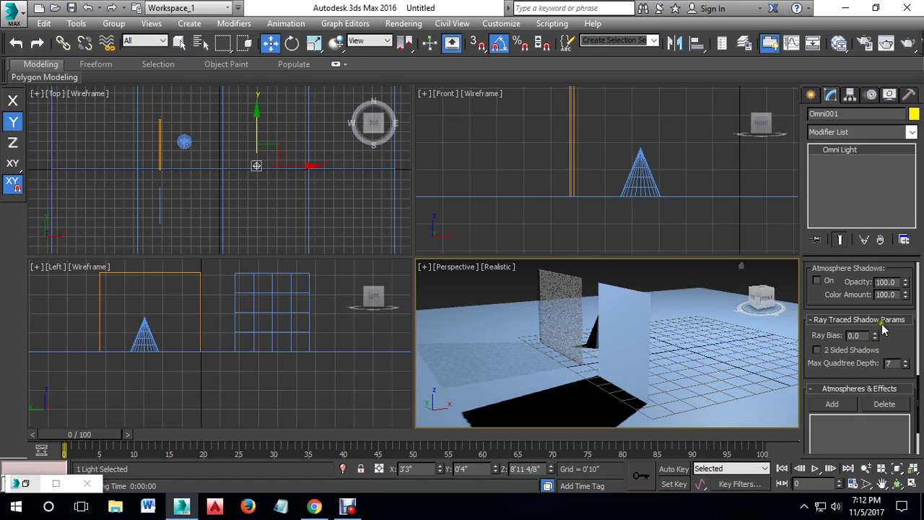
{"action": "left_click_drag", "start_coordinate": [875, 338], "coordinate": [875, 296]}
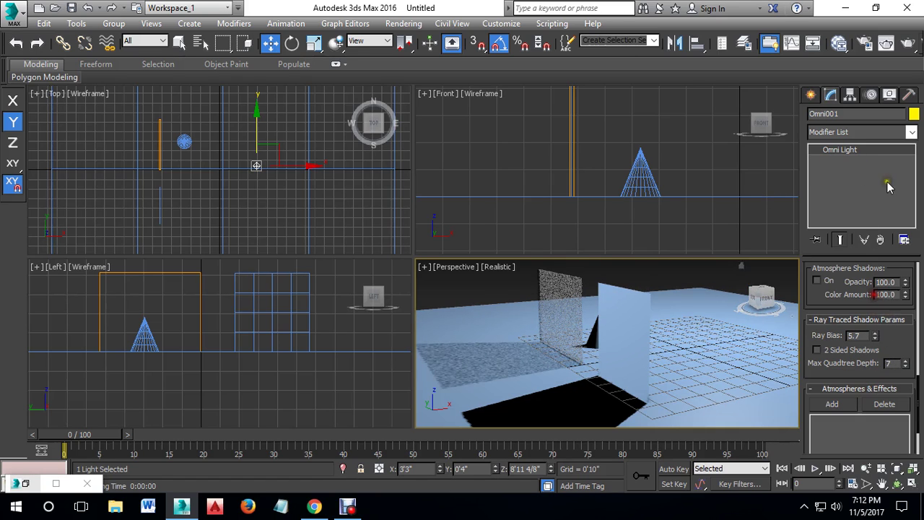
{"action": "left_click", "coordinate": [912, 49]}
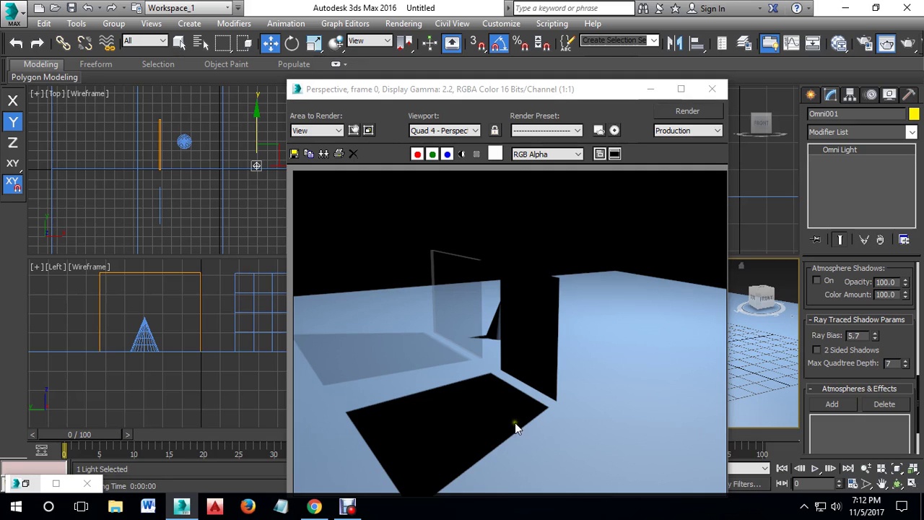
{"action": "right_click", "coordinate": [872, 337]}
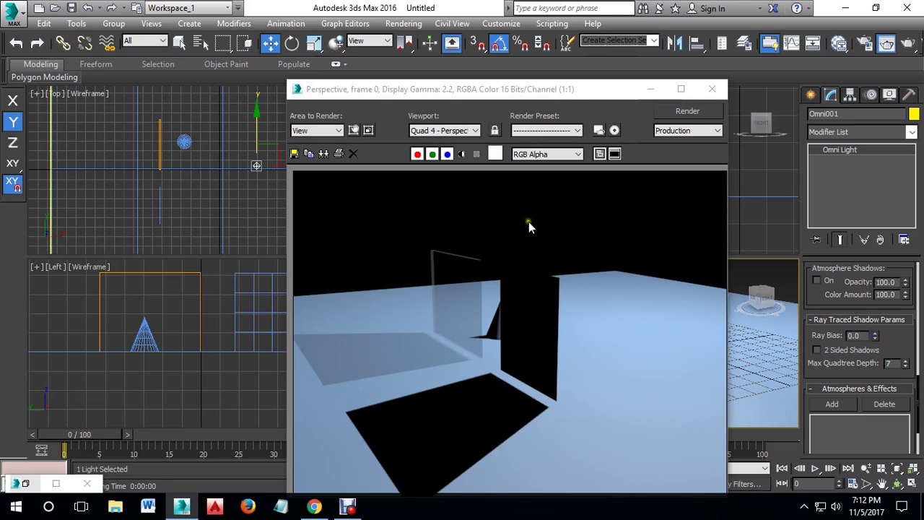
{"action": "right_click", "coordinate": [225, 207]}
{"action": "right_click", "coordinate": [231, 372]}
{"action": "key", "text": "alt+w"}
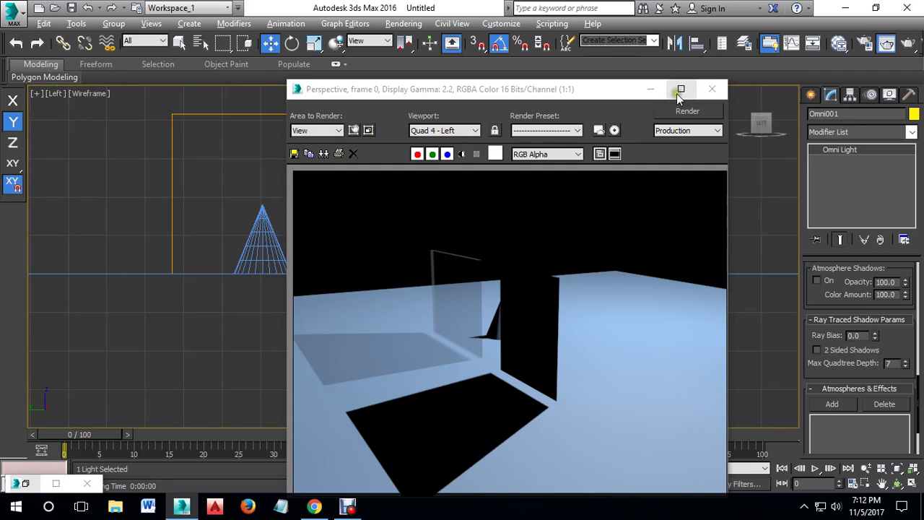
Step: Frame the objects in the Left view and select the upright plane
{"action": "left_click", "coordinate": [651, 88]}
{"action": "scroll", "coordinate": [553, 285], "scroll_direction": "up", "scroll_amount": 3}
{"action": "scroll", "coordinate": [483, 272], "scroll_direction": "up", "scroll_amount": 2}
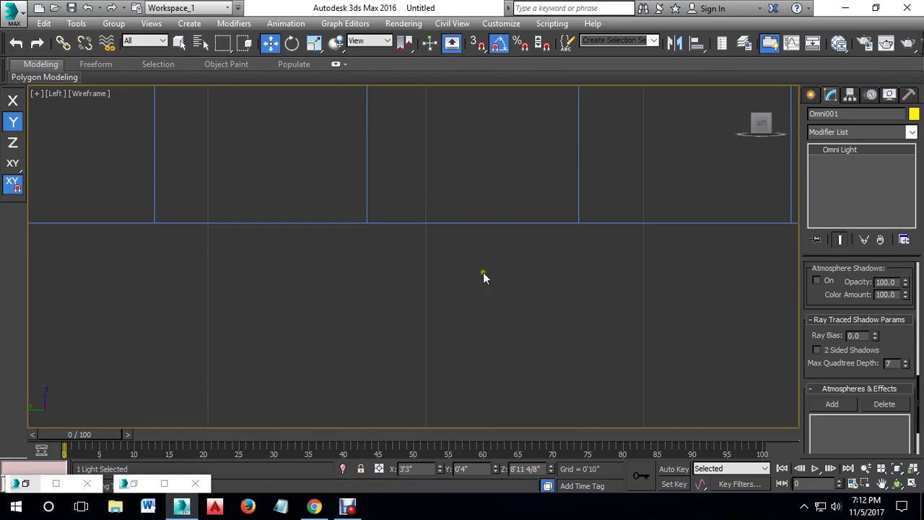
{"action": "scroll", "coordinate": [530, 275], "scroll_direction": "up", "scroll_amount": 2}
{"action": "scroll", "coordinate": [324, 250], "scroll_direction": "up", "scroll_amount": 2}
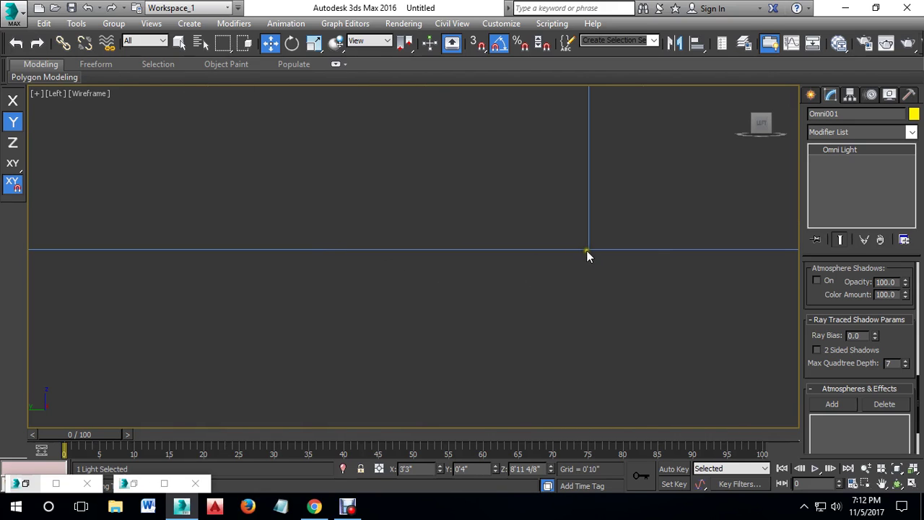
{"action": "scroll", "coordinate": [586, 249], "scroll_direction": "down", "scroll_amount": 3}
{"action": "middle_click_drag", "start_coordinate": [585, 249], "coordinate": [657, 247]}
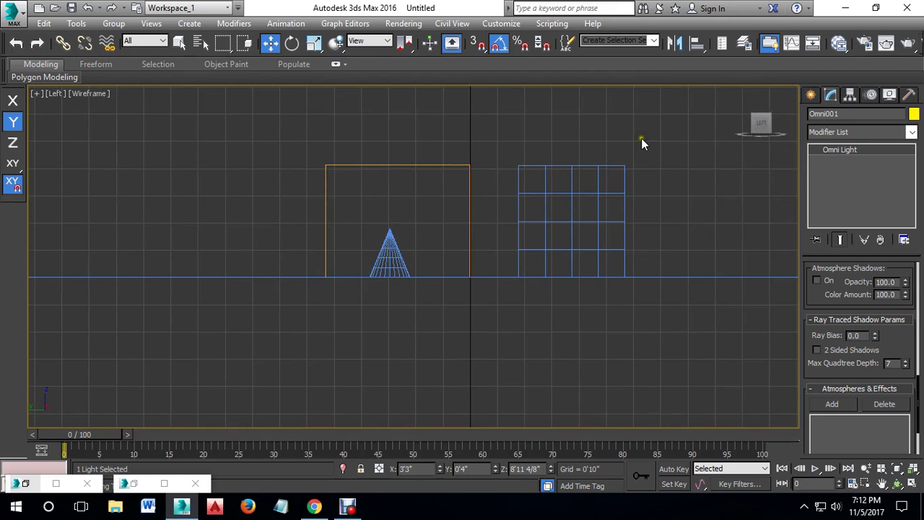
{"action": "left_click", "coordinate": [561, 217]}
Step: Set the plane's length and width to 3'0" and its Z height to 1'6"
{"action": "left_click", "coordinate": [893, 285]}
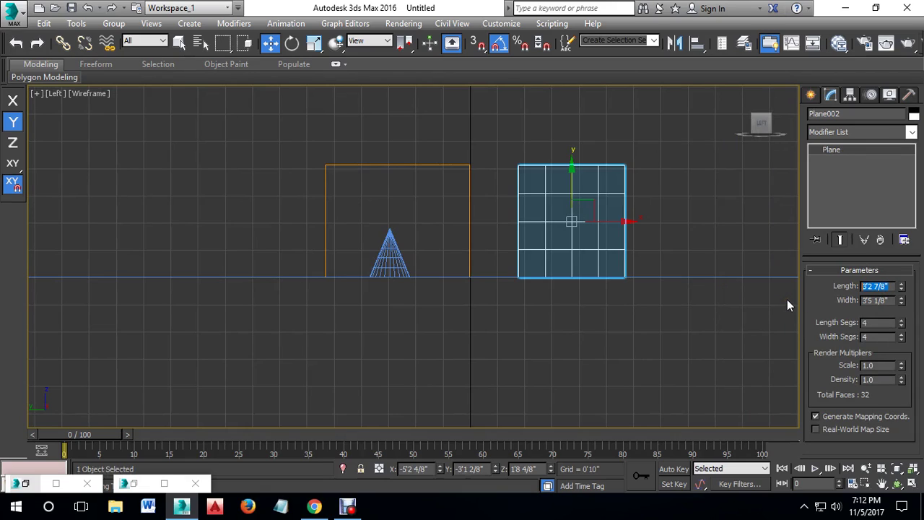
{"action": "type", "text": "3"}
{"action": "key", "text": "Tab"}
{"action": "type", "text": "3"}
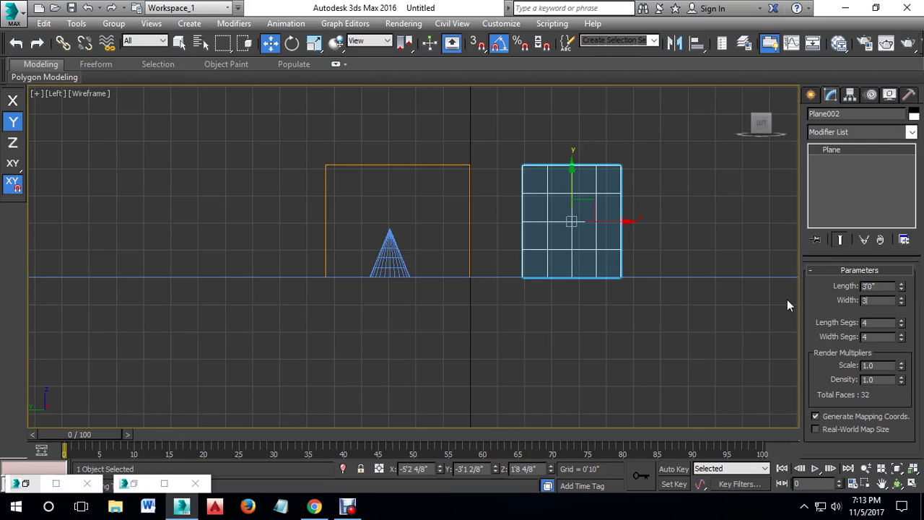
{"action": "key", "text": "Return"}
{"action": "left_click", "coordinate": [664, 241]}
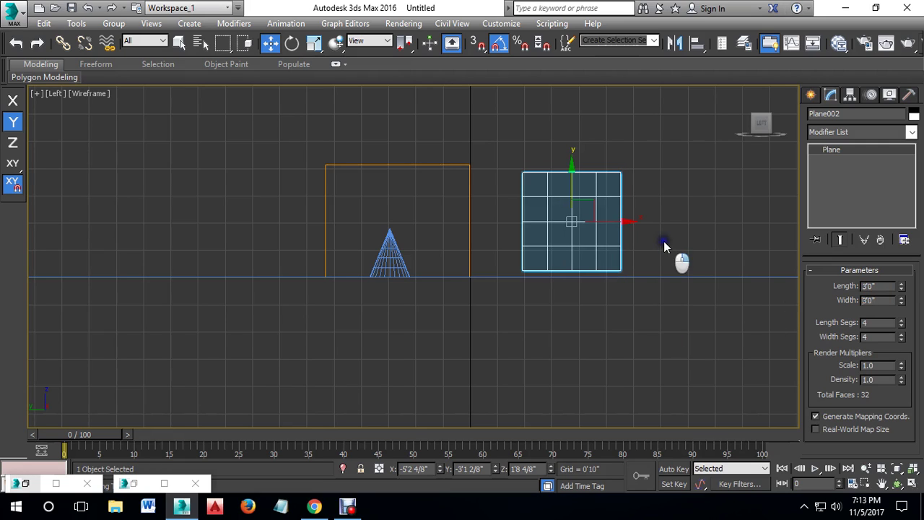
{"action": "double_click", "coordinate": [537, 468]}
{"action": "type", "text": "1'6"}
{"action": "key", "text": "Return"}
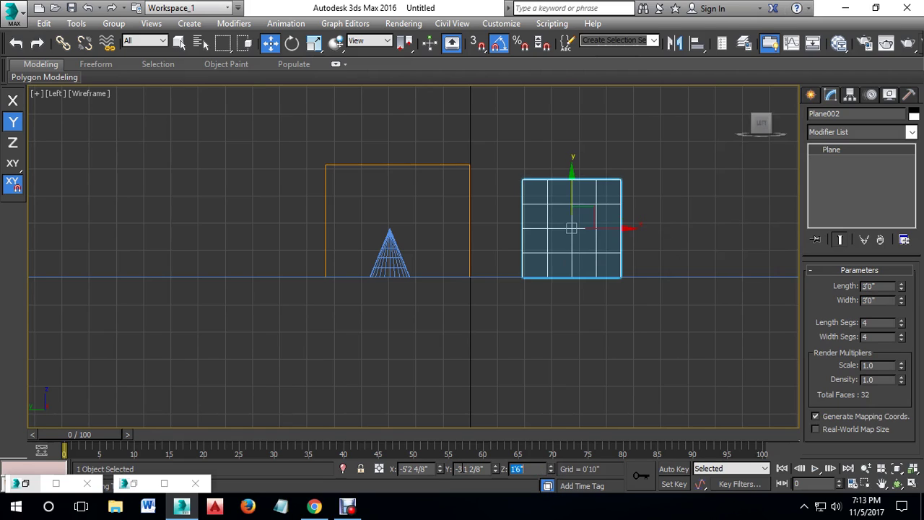
Step: Deselect, maximize the Perspective view, and reselect the square plane
{"action": "left_click", "coordinate": [576, 294]}
{"action": "scroll", "coordinate": [569, 282], "scroll_direction": "up", "scroll_amount": 4}
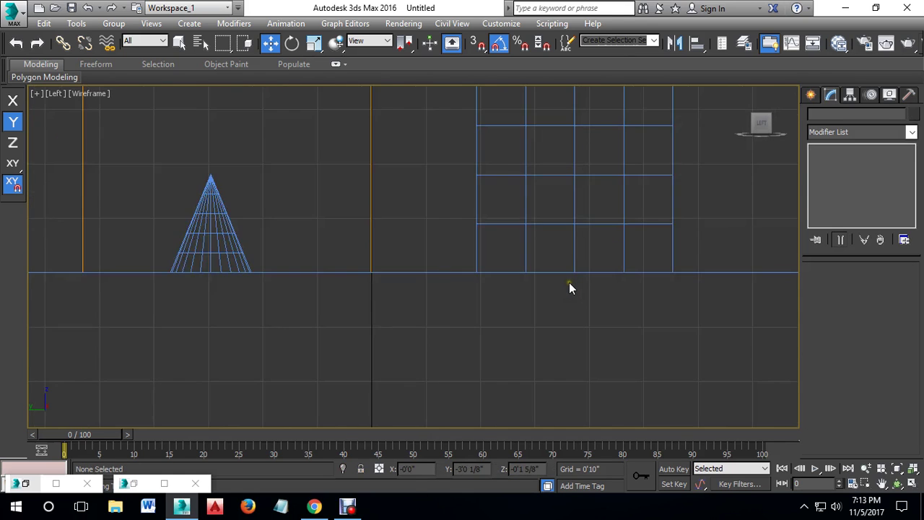
{"action": "key", "text": "alt+w"}
{"action": "left_click", "coordinate": [654, 289]}
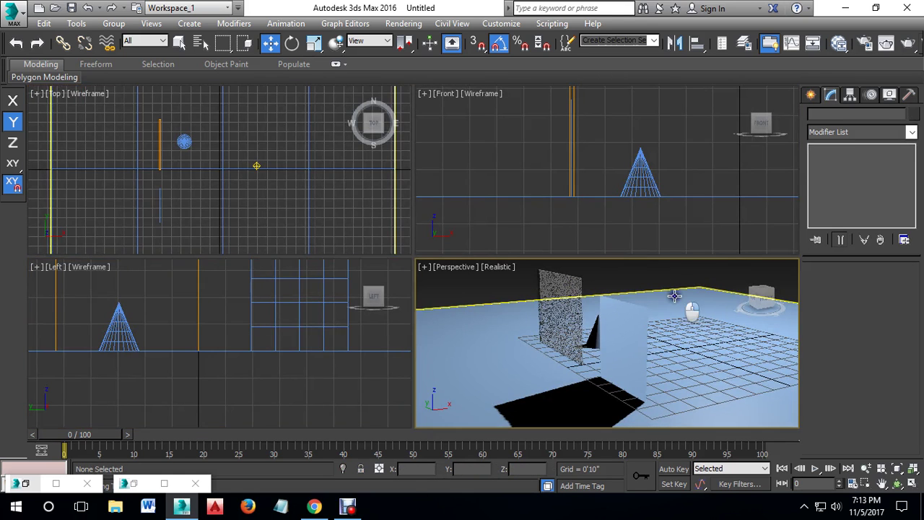
{"action": "key", "text": "alt+w"}
{"action": "left_click", "coordinate": [450, 262]}
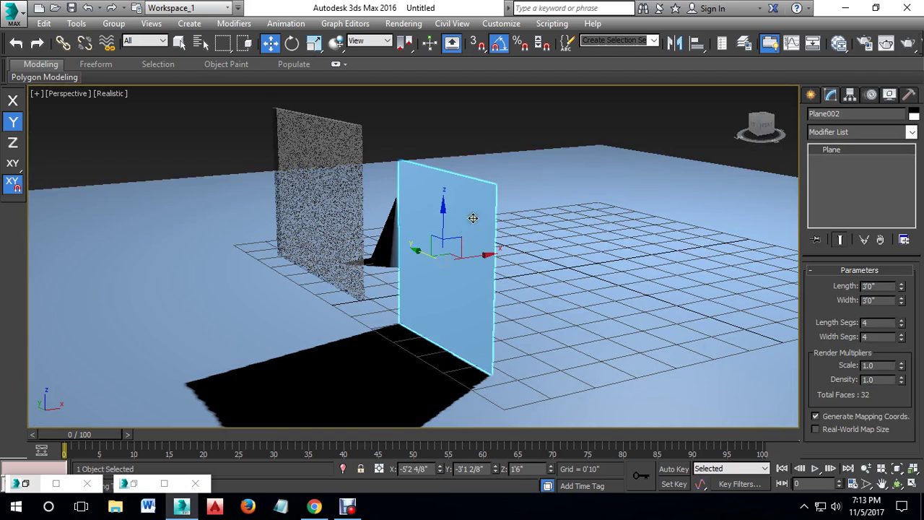
Step: Render a test frame of the Perspective view and select the omni light
{"action": "left_click", "coordinate": [910, 45]}
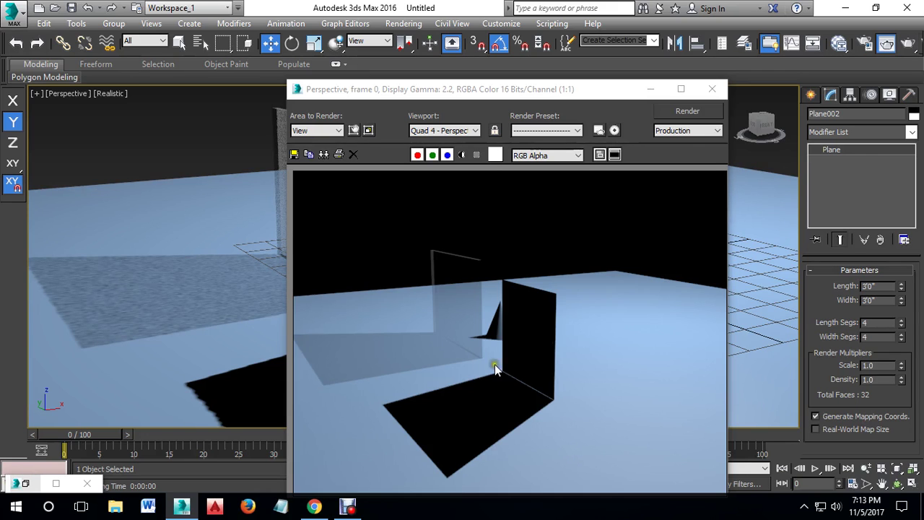
{"action": "left_click", "coordinate": [712, 89]}
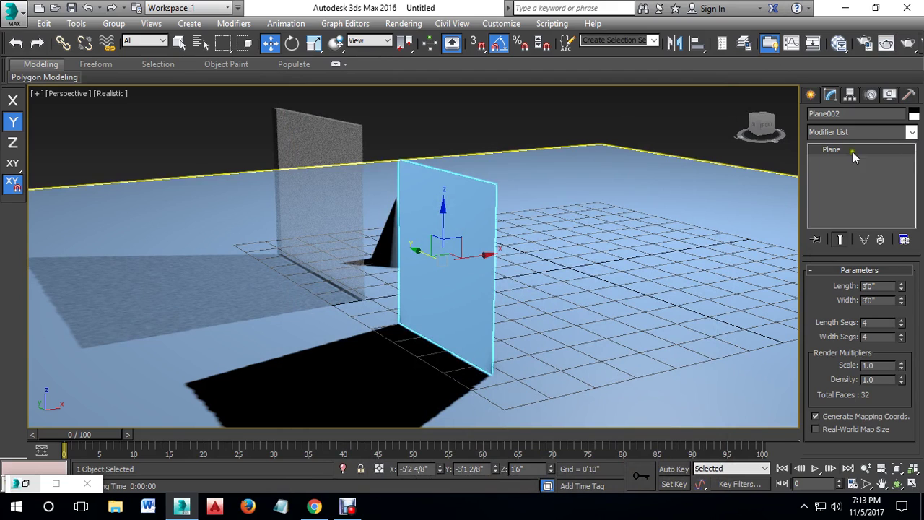
{"action": "key", "text": "alt+w"}
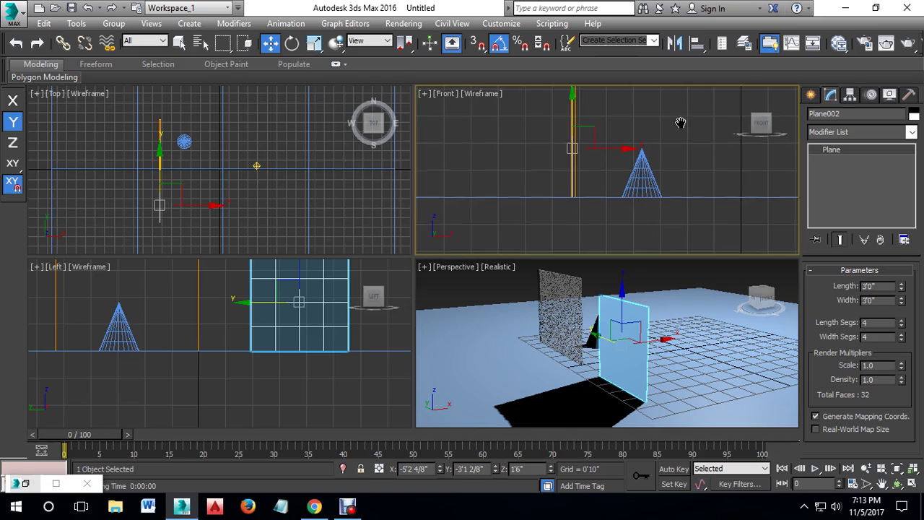
{"action": "scroll", "coordinate": [645, 176], "scroll_direction": "down", "scroll_amount": 5}
{"action": "left_click", "coordinate": [688, 101]}
{"action": "right_click", "coordinate": [689, 306]}
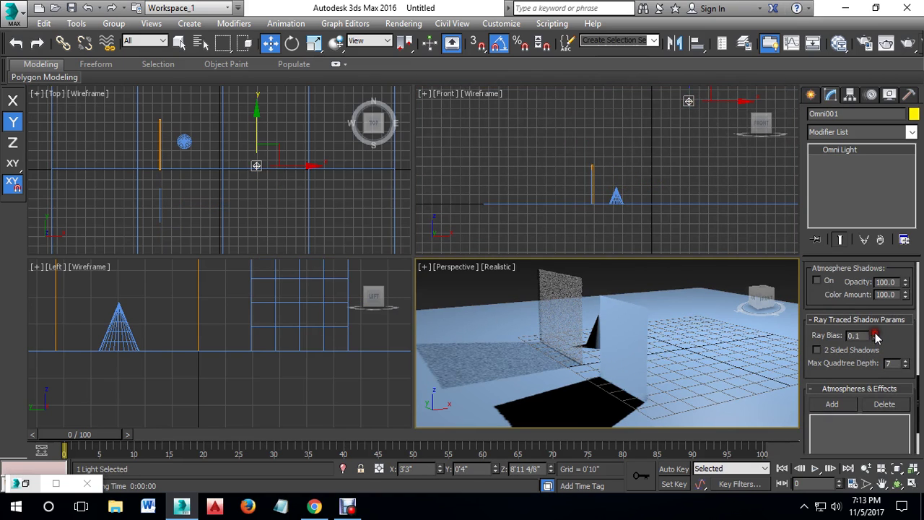
Step: Test Ray Bias 4.9 with a render, reset it to 0.2, and move the light left to X -16'2"
{"action": "left_click", "coordinate": [904, 44]}
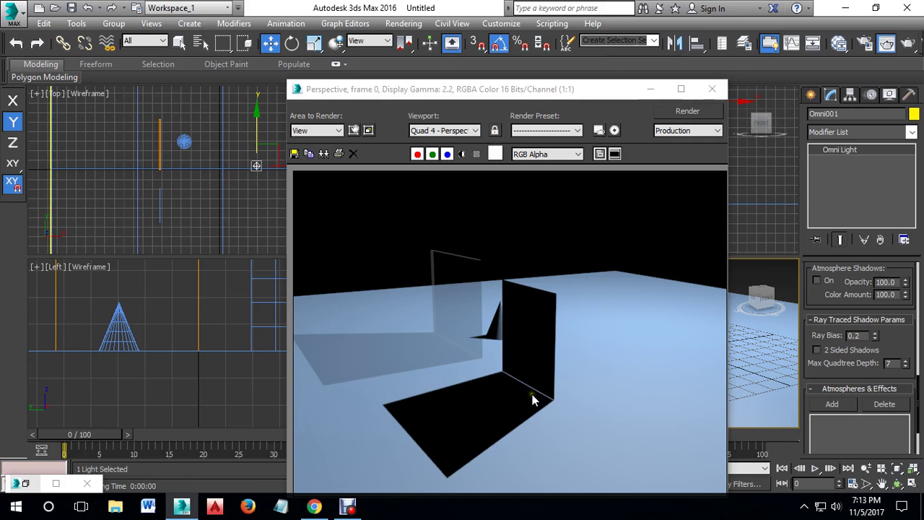
{"action": "left_click", "coordinate": [712, 89]}
{"action": "left_click_drag", "start_coordinate": [877, 337], "coordinate": [893, 314]}
{"action": "left_click", "coordinate": [908, 44]}
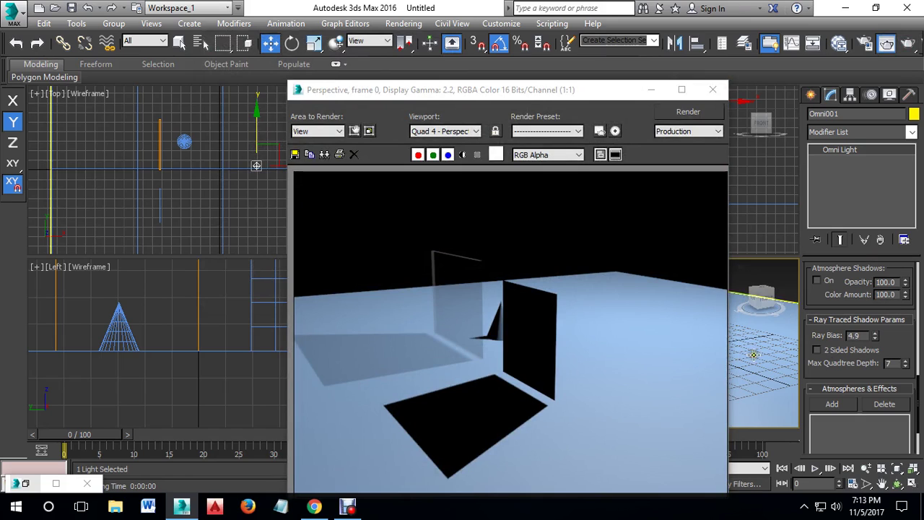
{"action": "right_click", "coordinate": [873, 335]}
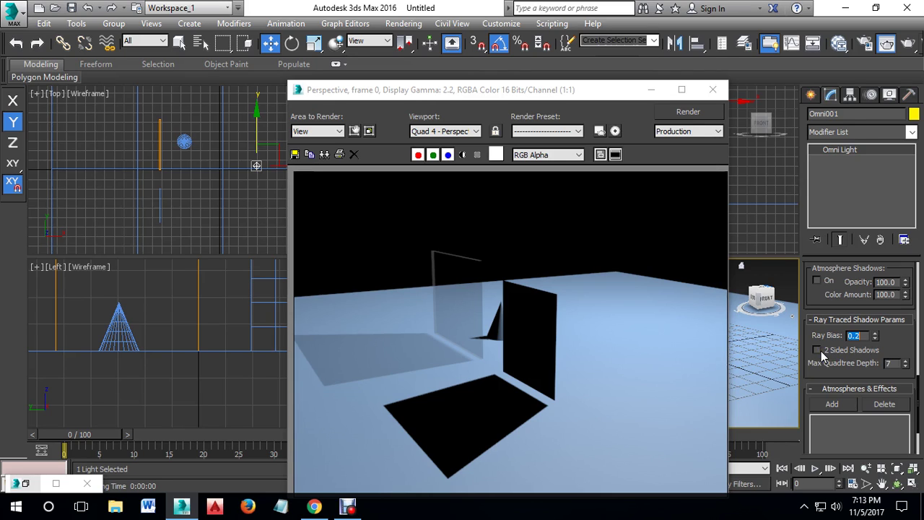
{"action": "left_click", "coordinate": [713, 89]}
{"action": "left_click_drag", "start_coordinate": [727, 104], "coordinate": [508, 99]}
{"action": "middle_click", "coordinate": [696, 313]}
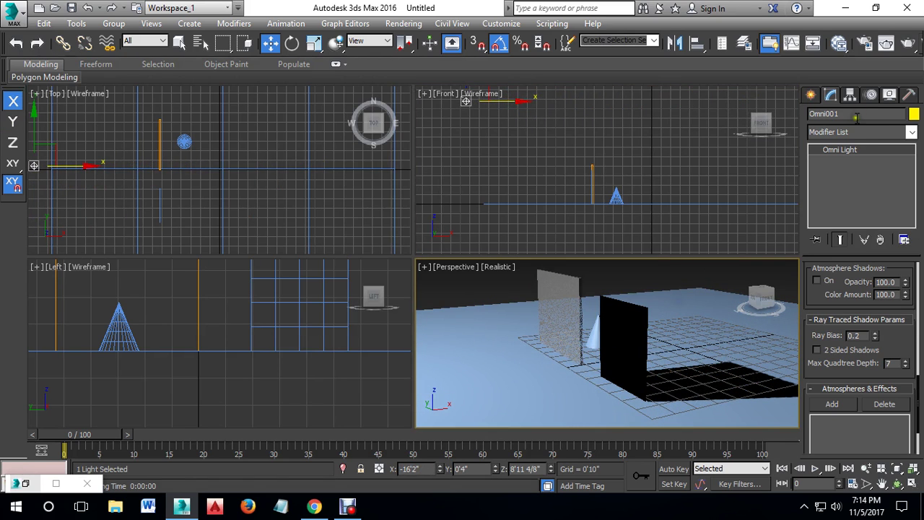
{"action": "left_click", "coordinate": [908, 43]}
{"action": "left_click", "coordinate": [713, 91]}
{"action": "left_click", "coordinate": [863, 44]}
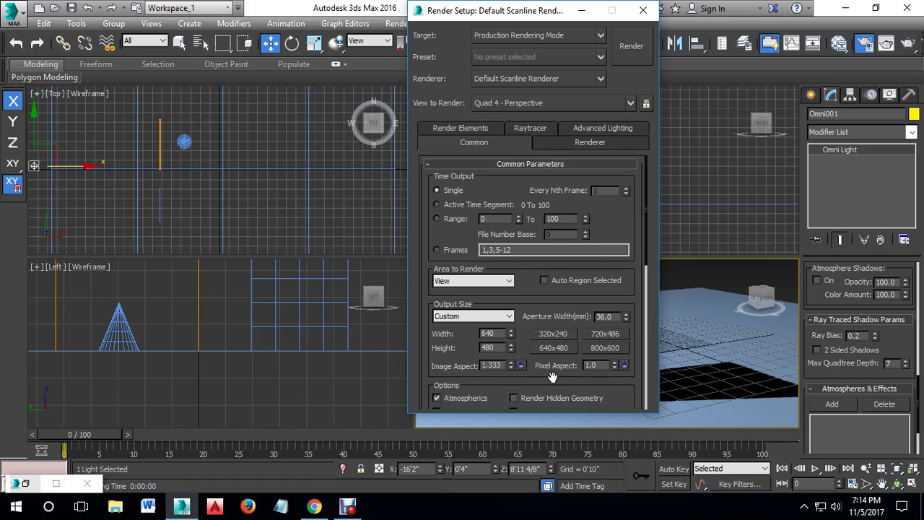
{"action": "scroll", "coordinate": [552, 377], "scroll_direction": "down", "scroll_amount": 5}
{"action": "scroll", "coordinate": [559, 224], "scroll_direction": "down", "scroll_amount": 2}
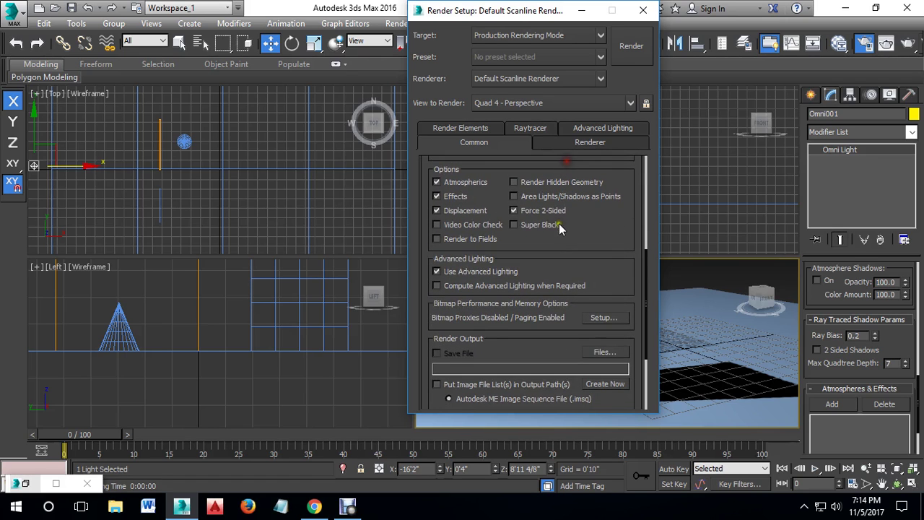
{"action": "left_click", "coordinate": [643, 11]}
{"action": "left_click", "coordinate": [908, 43]}
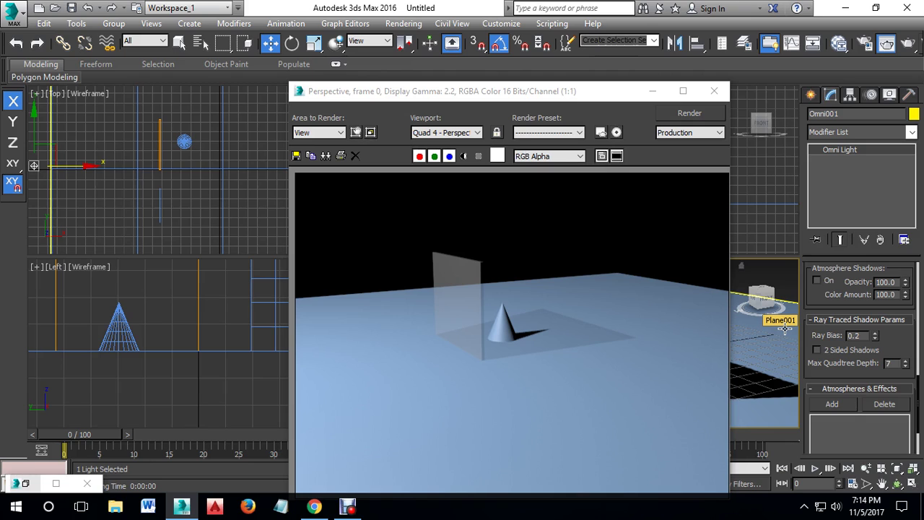
{"action": "left_click", "coordinate": [816, 350]}
{"action": "left_click", "coordinate": [701, 114]}
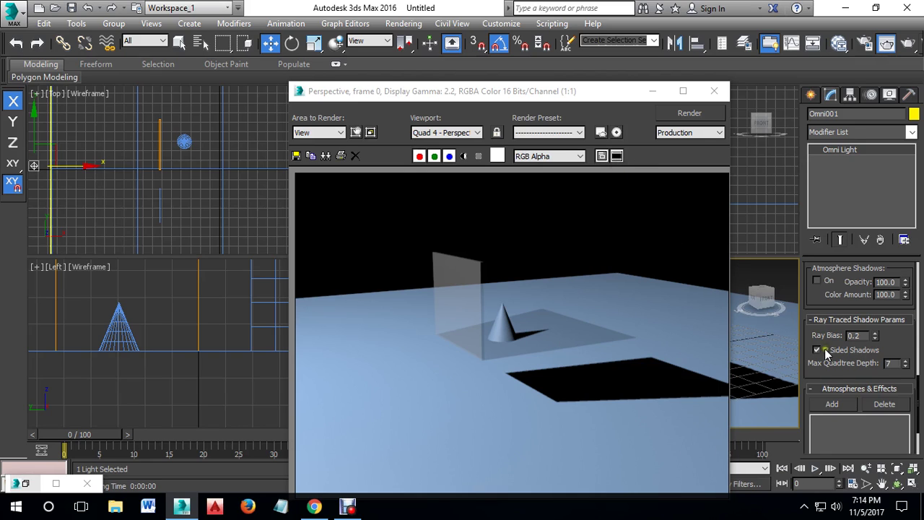
{"action": "left_click", "coordinate": [714, 91]}
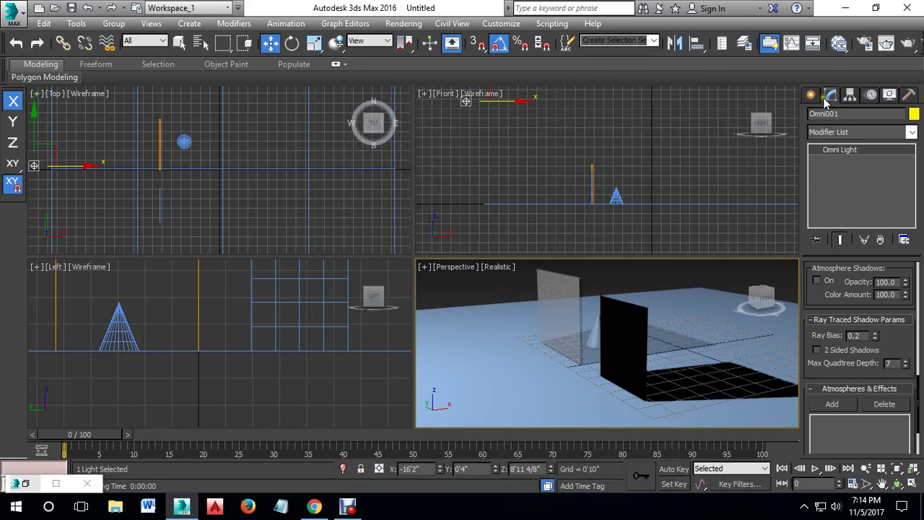
Step: Move the omni light right in the Front view and reframe the maximized Perspective view
{"action": "left_click", "coordinate": [516, 106]}
{"action": "left_click_drag", "start_coordinate": [516, 103], "coordinate": [740, 121]}
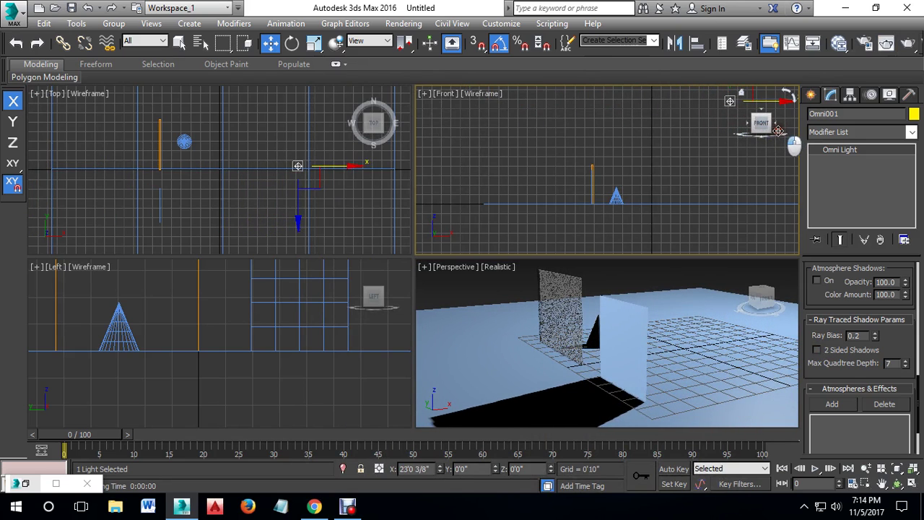
{"action": "left_click_drag", "start_coordinate": [740, 121], "coordinate": [758, 124]}
{"action": "mouse_move", "coordinate": [702, 367]}
{"action": "middle_mouse_down", "text": "alt"}
{"action": "mouse_move", "coordinate": [650, 379]}
{"action": "mouse_move", "coordinate": [589, 332]}
{"action": "middle_mouse_up", "text": "alt"}
{"action": "key", "text": "alt+w"}
{"action": "scroll", "coordinate": [590, 332], "scroll_direction": "down", "scroll_amount": 5}
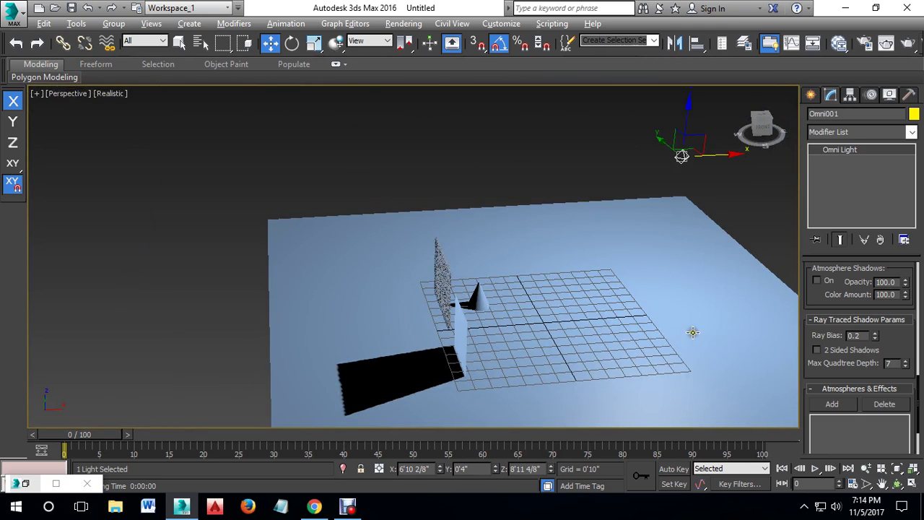
{"action": "middle_click_drag", "start_coordinate": [675, 324], "coordinate": [644, 326]}
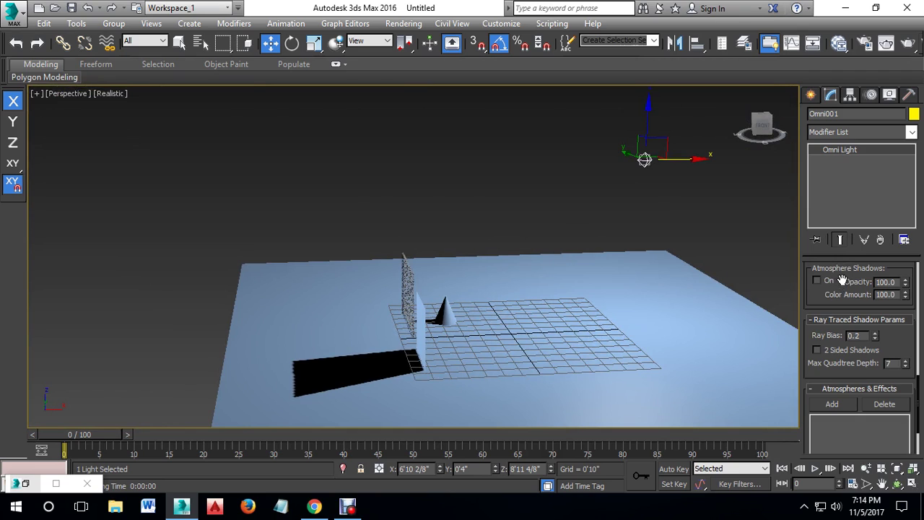
{"action": "scroll", "coordinate": [842, 280], "scroll_direction": "up", "scroll_amount": 3}
{"action": "scroll", "coordinate": [848, 325], "scroll_direction": "up", "scroll_amount": 3}
{"action": "scroll", "coordinate": [860, 383], "scroll_direction": "up", "scroll_amount": 3}
{"action": "scroll", "coordinate": [863, 409], "scroll_direction": "up", "scroll_amount": 2}
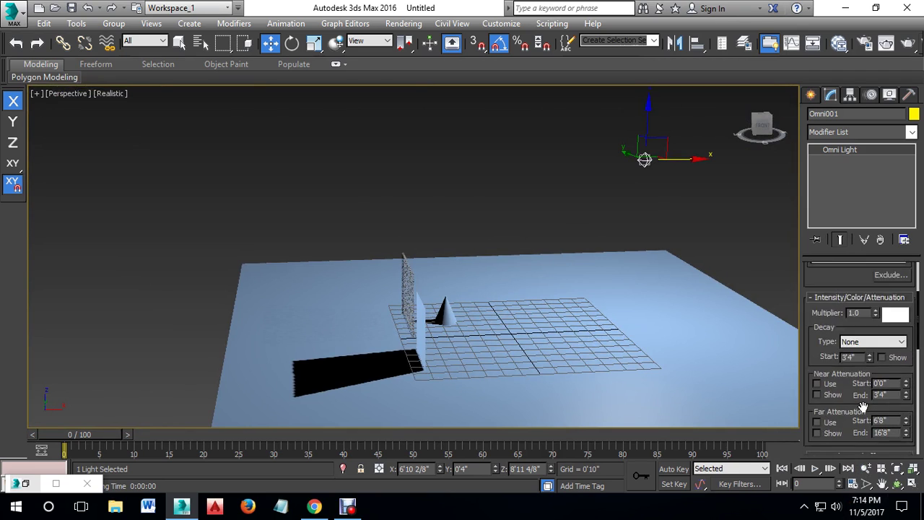
{"action": "scroll", "coordinate": [863, 408], "scroll_direction": "up", "scroll_amount": 1}
{"action": "scroll", "coordinate": [840, 313], "scroll_direction": "up", "scroll_amount": 3}
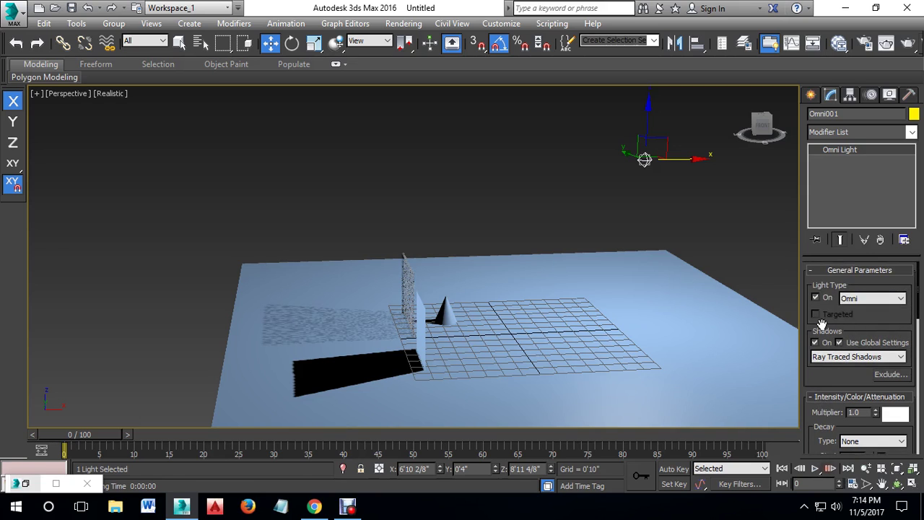
Step: Change the light type to a targeted spotlight
{"action": "left_click", "coordinate": [850, 298]}
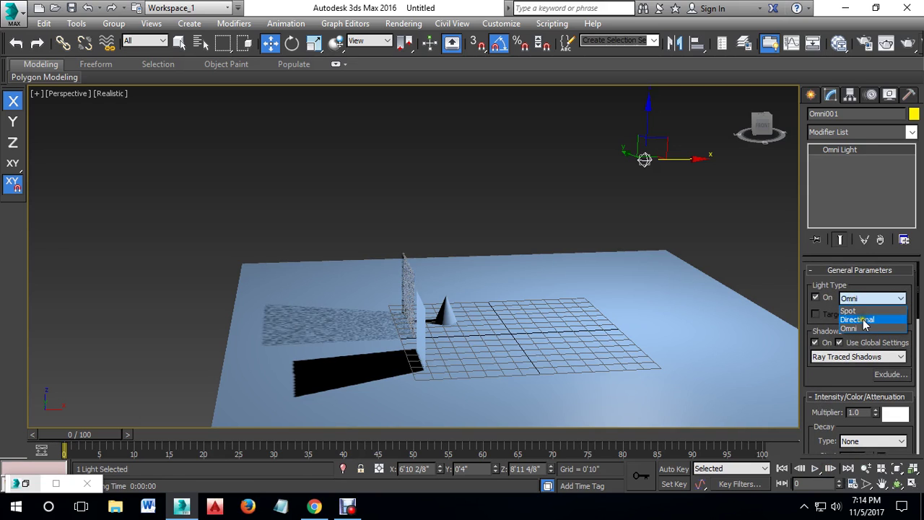
{"action": "left_click", "coordinate": [864, 311]}
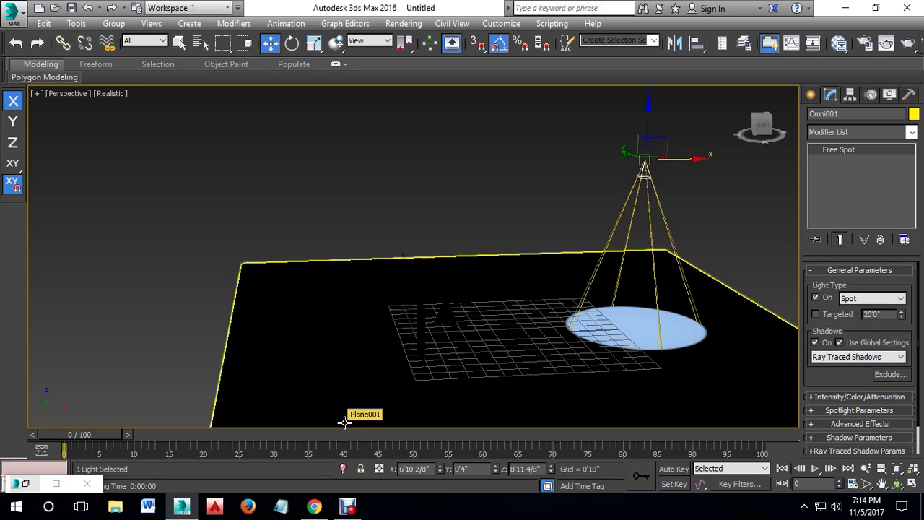
{"action": "left_click", "coordinate": [816, 314]}
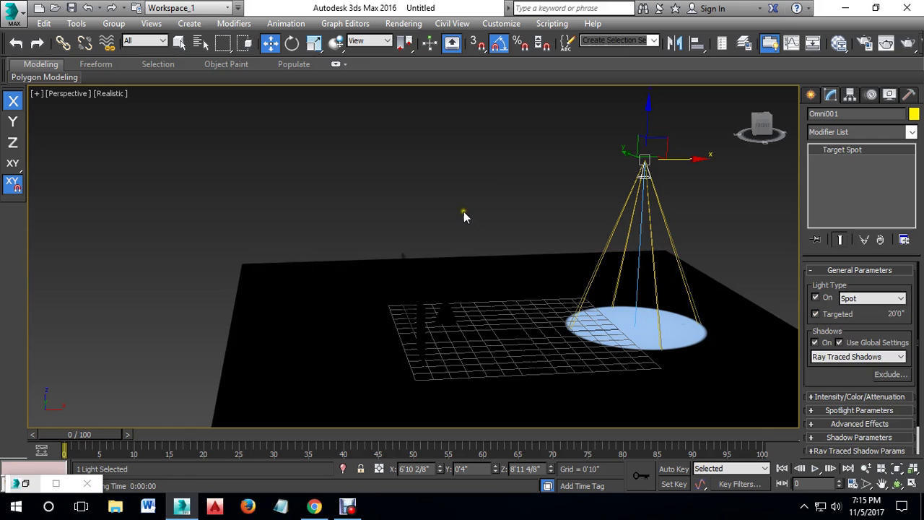
Step: In the maximized Front view, select the spotlight target and move it to aim the cone
{"action": "key", "text": "alt+w"}
{"action": "right_click", "coordinate": [671, 158]}
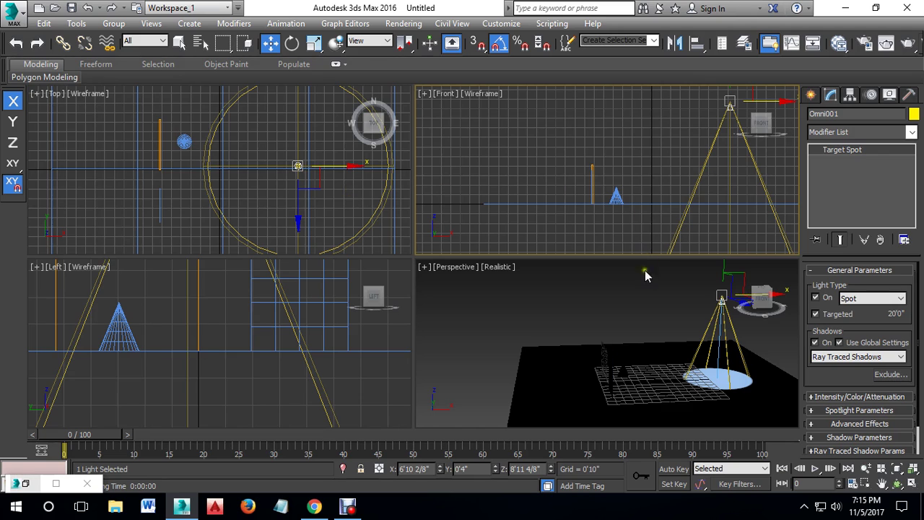
{"action": "right_click", "coordinate": [649, 213]}
{"action": "left_click", "coordinate": [501, 224]}
{"action": "key", "text": "alt+w"}
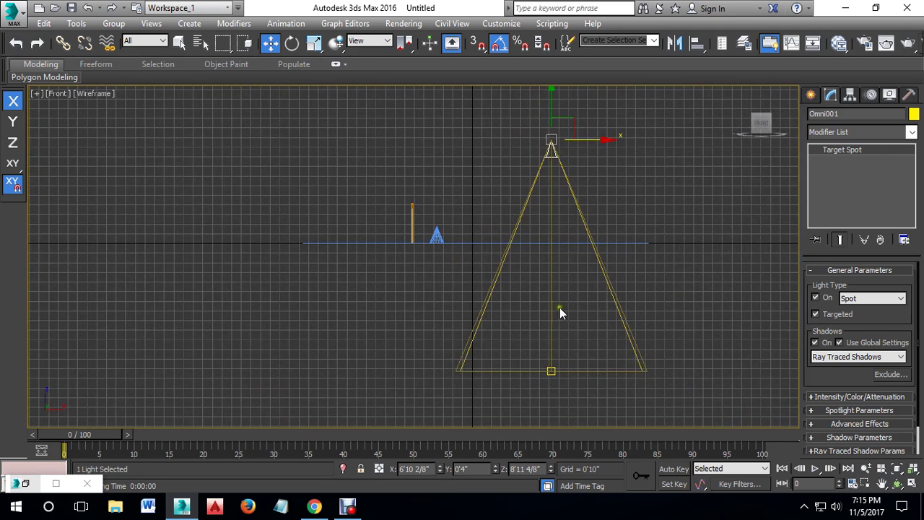
{"action": "left_click", "coordinate": [553, 372]}
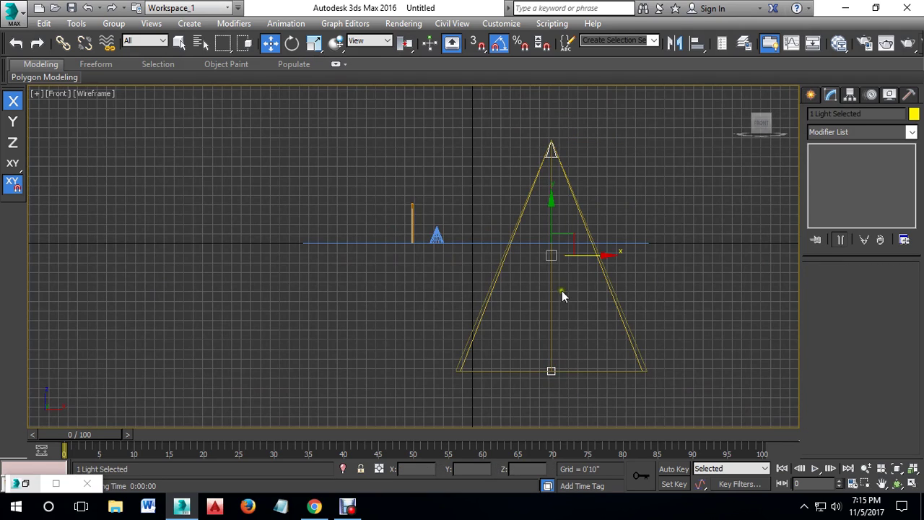
{"action": "left_click", "coordinate": [552, 372]}
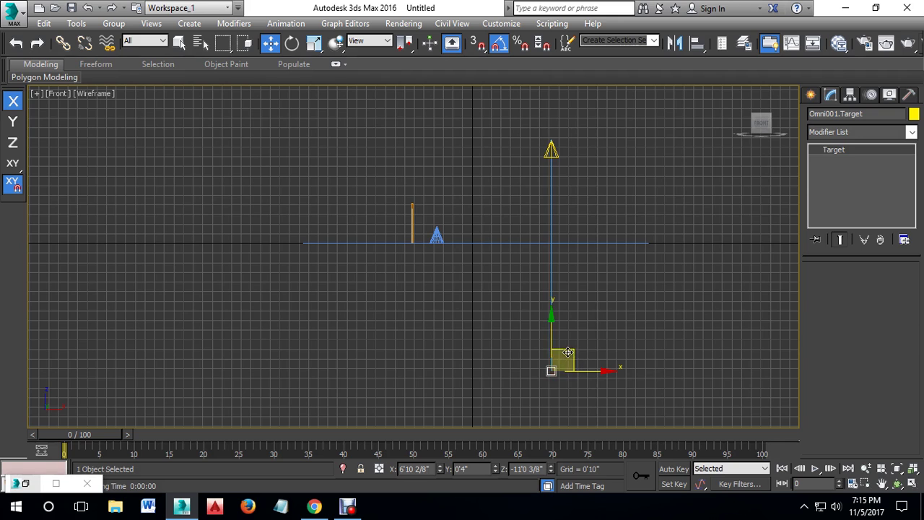
{"action": "mouse_move", "coordinate": [570, 350]}
{"action": "left_mouse_down"}
{"action": "mouse_move", "coordinate": [512, 301]}
{"action": "mouse_move", "coordinate": [442, 220]}
{"action": "left_mouse_up"}
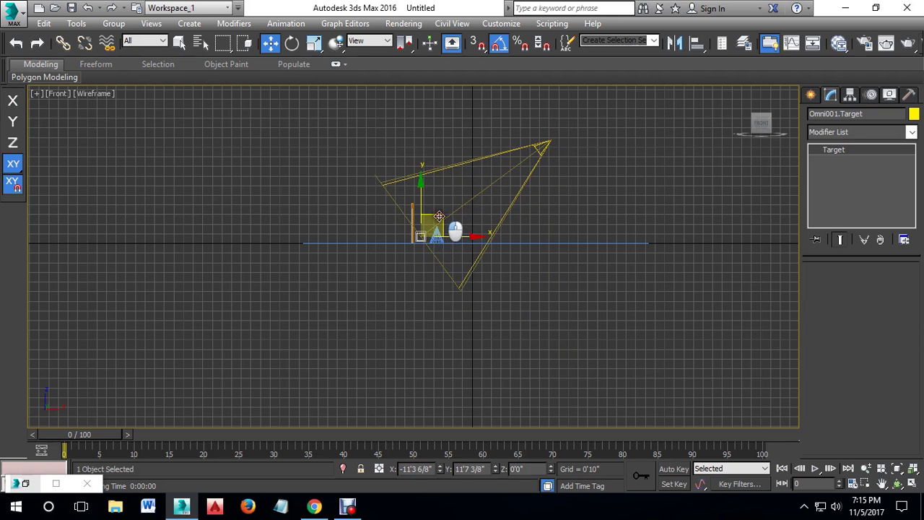
Step: In the Perspective view, shift the light target right along X with F5 constraint
{"action": "key", "text": "alt+w"}
{"action": "right_click", "coordinate": [629, 320]}
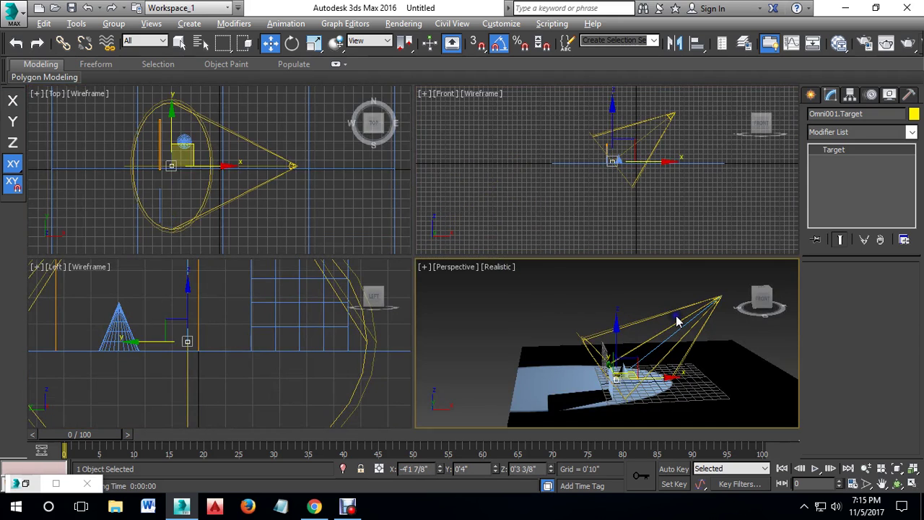
{"action": "key", "text": "alt+w"}
{"action": "middle_click_drag", "start_coordinate": [462, 365], "coordinate": [518, 353], "text": "alt"}
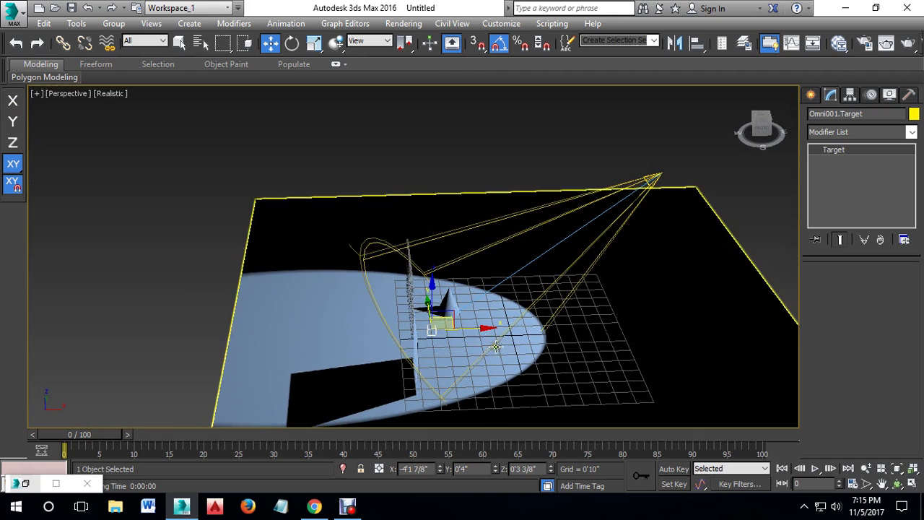
{"action": "key", "text": "F5"}
{"action": "left_click_drag", "start_coordinate": [478, 329], "coordinate": [527, 326]}
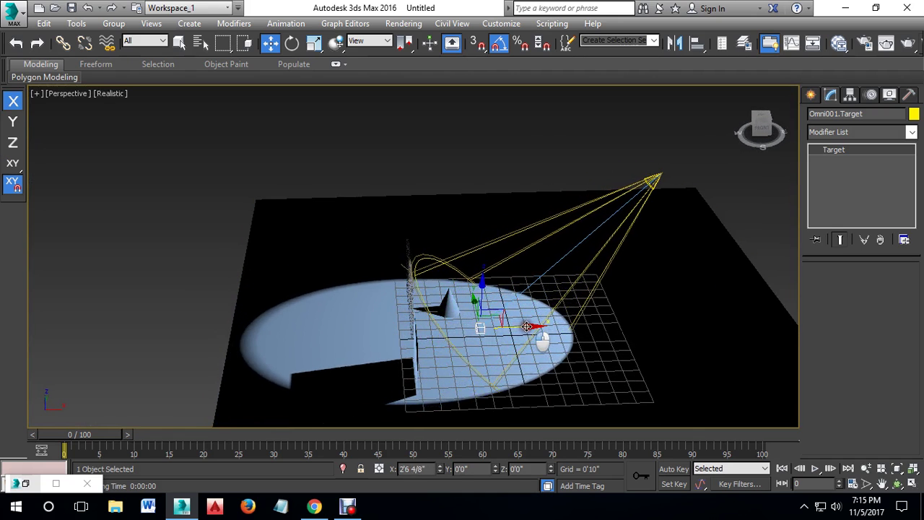
{"action": "middle_click_drag", "start_coordinate": [587, 354], "coordinate": [590, 348], "text": "alt"}
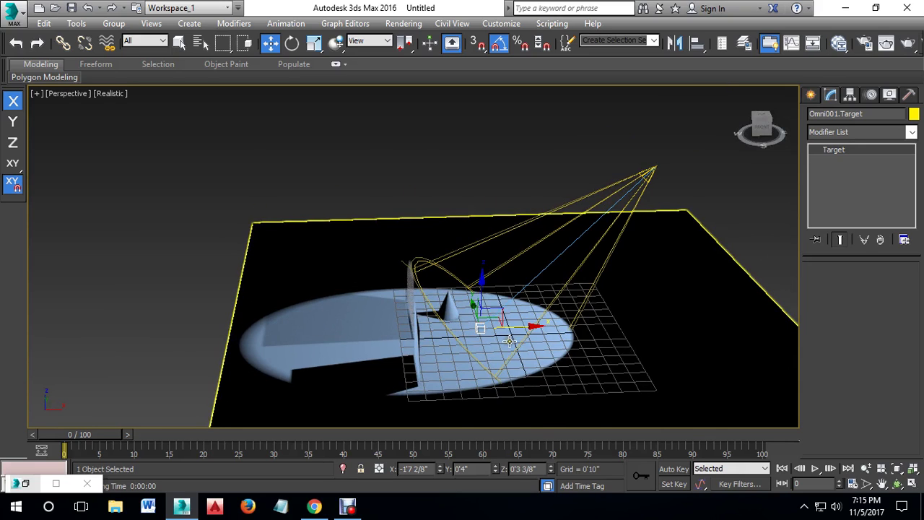
Step: Select the spotlight and expand Spotlight Parameters, showing Hotspot/Beam 43.0 and Falloff/Field 45.0
{"action": "left_click", "coordinate": [654, 168]}
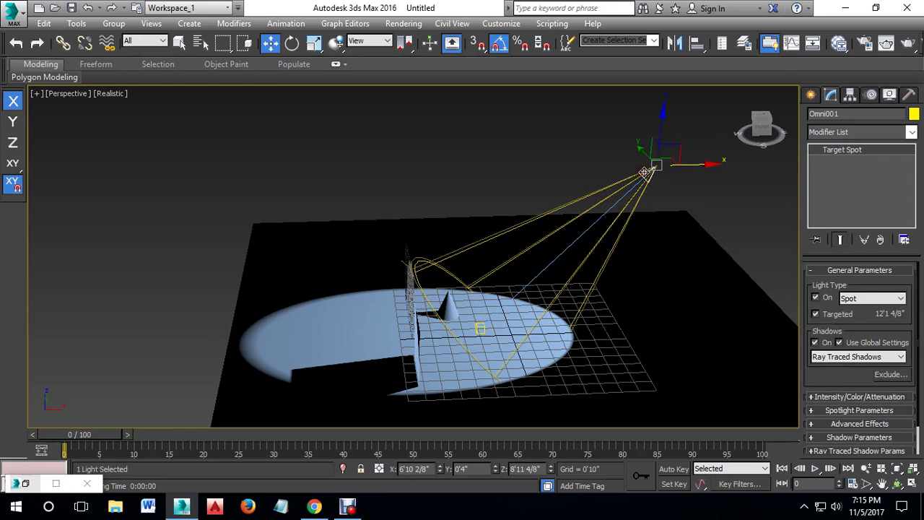
{"action": "scroll", "coordinate": [866, 325], "scroll_direction": "down", "scroll_amount": 2}
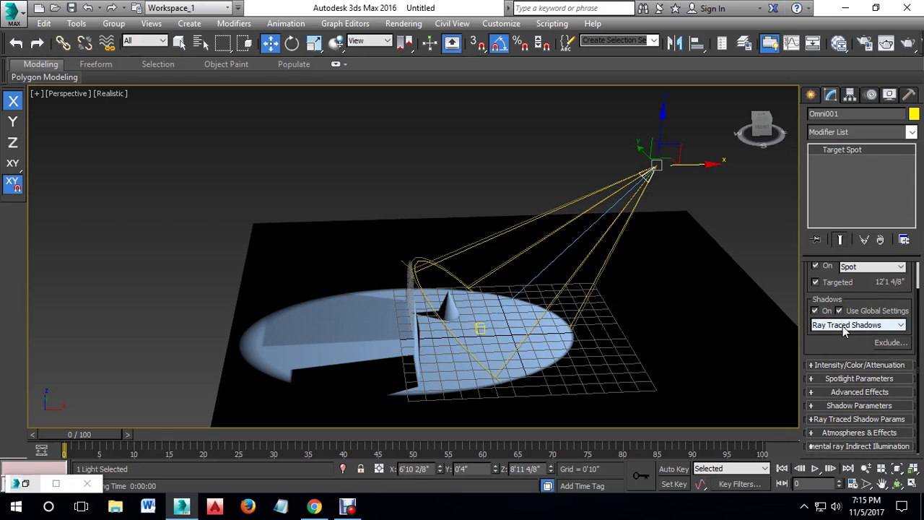
{"action": "left_click", "coordinate": [841, 366]}
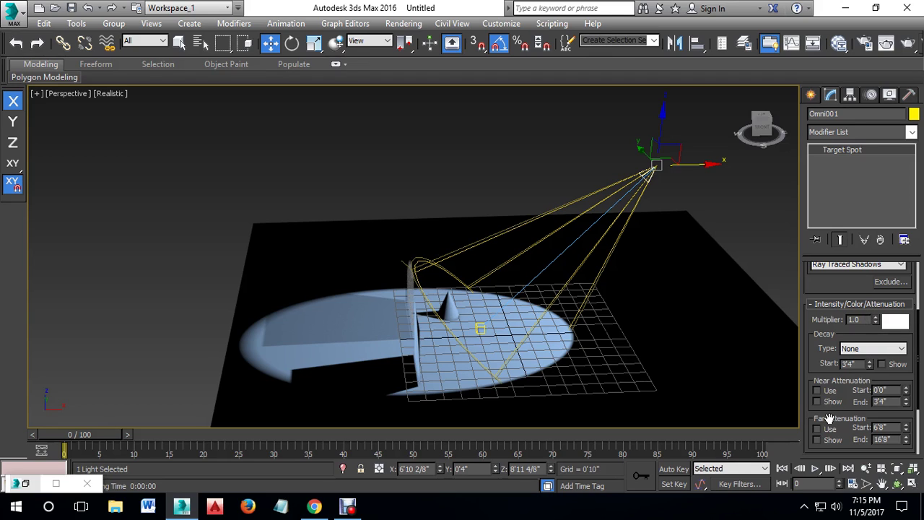
{"action": "left_click", "coordinate": [856, 304]}
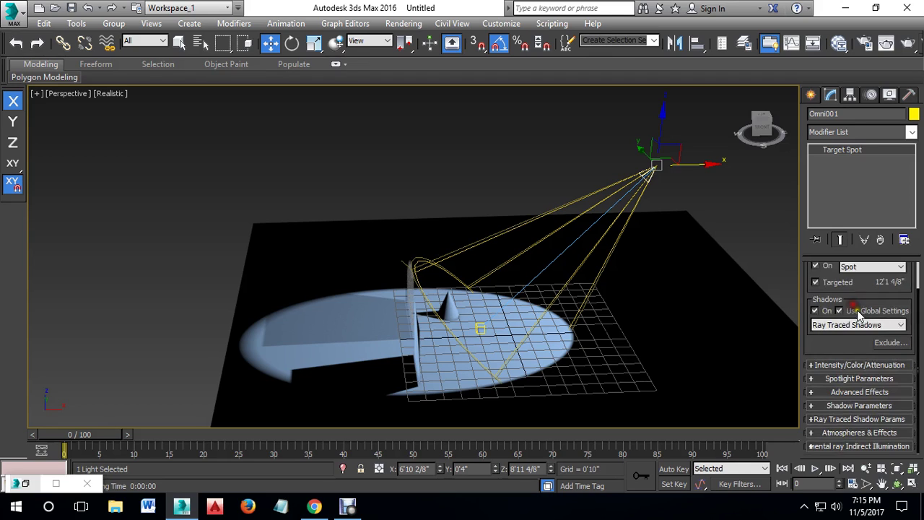
{"action": "left_click", "coordinate": [854, 379]}
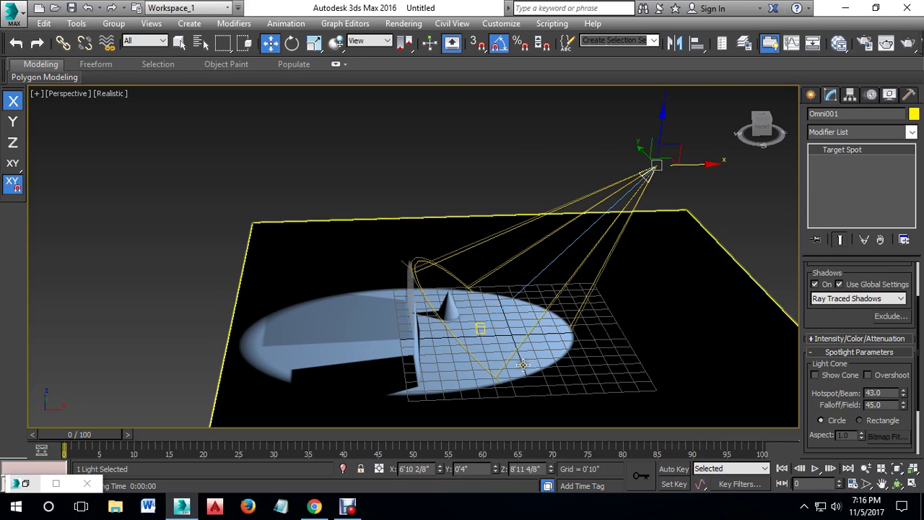
Step: Orbit the Perspective view out, then maximize the Front view and zoom in on the spotlight
{"action": "scroll", "coordinate": [523, 365], "scroll_direction": "up", "scroll_amount": 3}
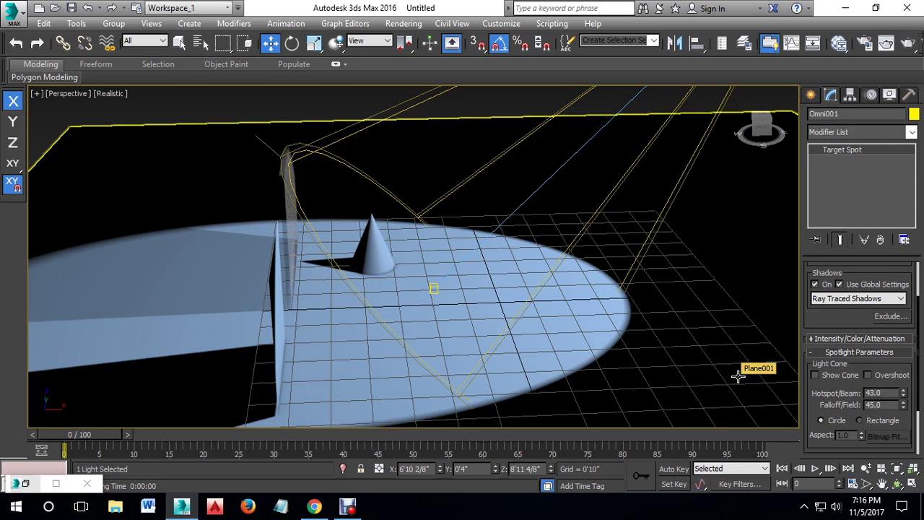
{"action": "middle_click_drag", "start_coordinate": [652, 301], "coordinate": [575, 301], "text": "alt"}
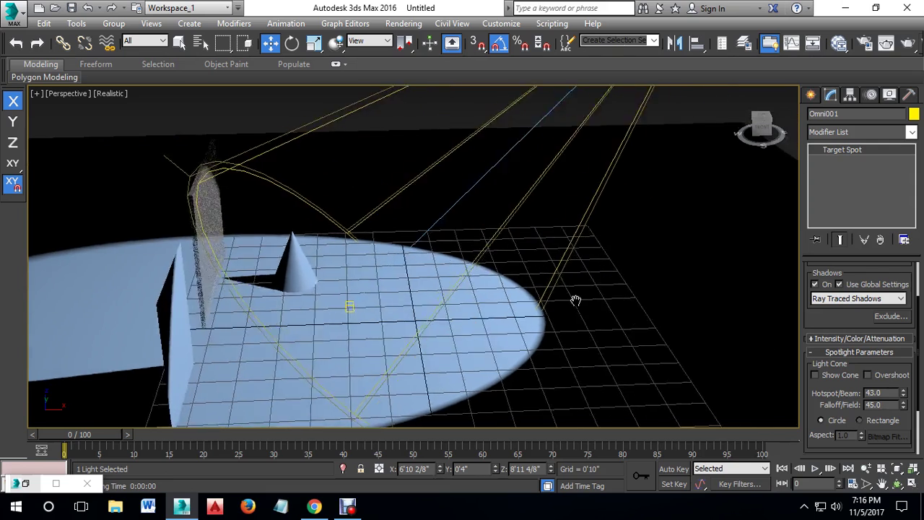
{"action": "scroll", "coordinate": [570, 304], "scroll_direction": "down", "scroll_amount": 5}
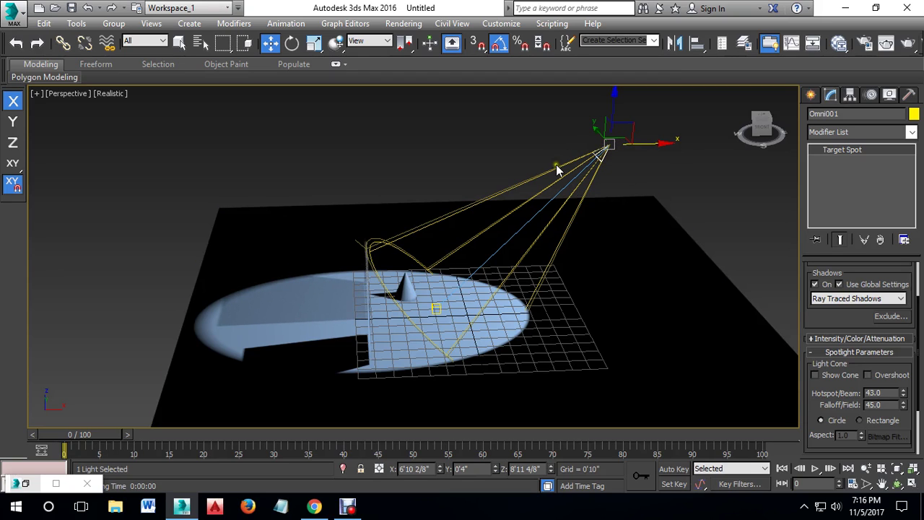
{"action": "key", "text": "alt+w"}
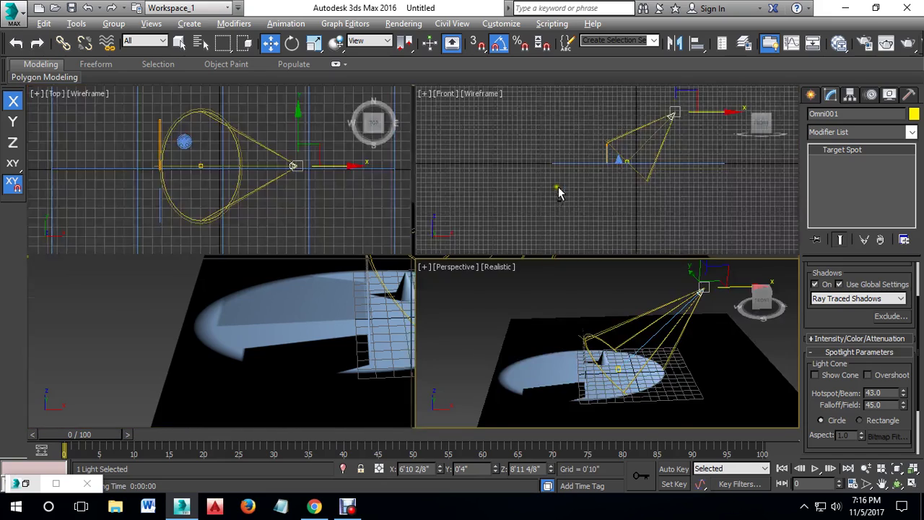
{"action": "key", "text": "alt+w"}
{"action": "scroll", "coordinate": [567, 173], "scroll_direction": "up", "scroll_amount": 4}
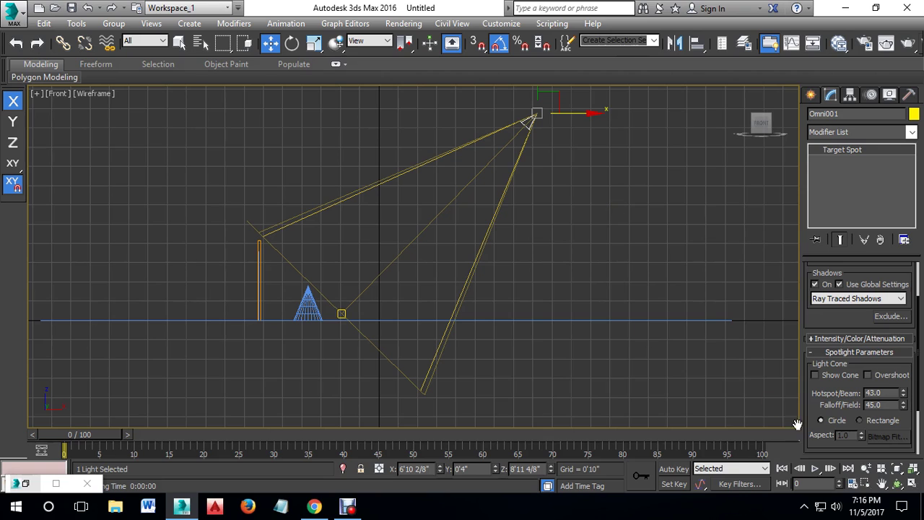
Step: Try various cone angles, reset them, then set Hotspot/Beam 16.1 and Falloff/Field 18.1
{"action": "mouse_move", "coordinate": [903, 396]}
{"action": "left_mouse_down"}
{"action": "mouse_move", "coordinate": [12, 483]}
{"action": "mouse_move", "coordinate": [17, 54]}
{"action": "left_mouse_up"}
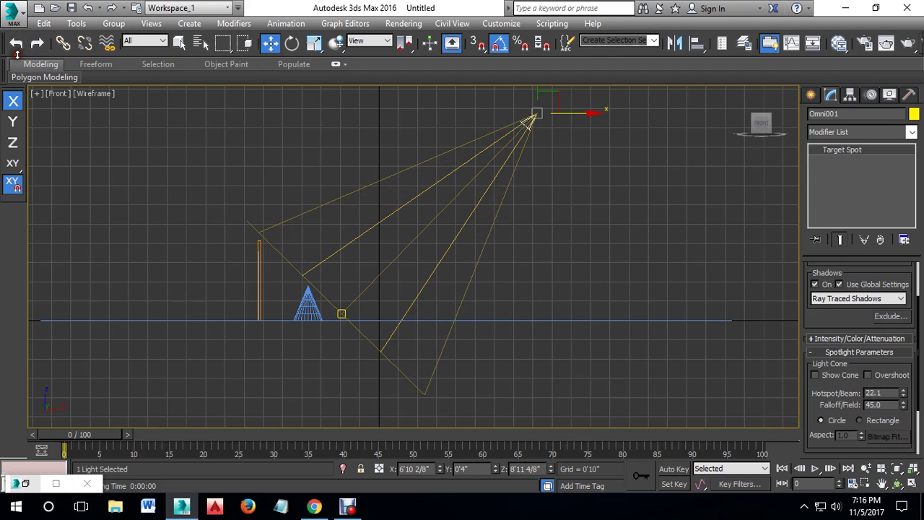
{"action": "key", "text": "alt+w"}
{"action": "right_click", "coordinate": [672, 331]}
{"action": "key", "text": "alt+w"}
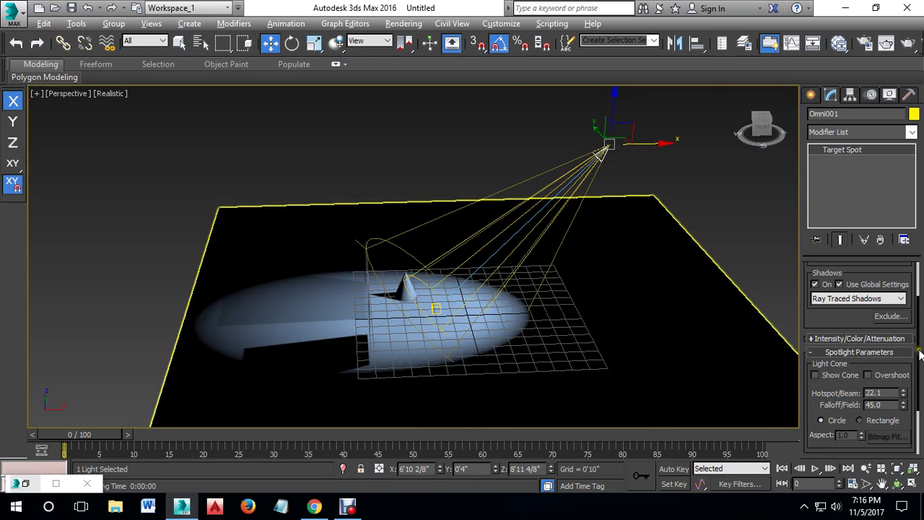
{"action": "mouse_move", "coordinate": [904, 407]}
{"action": "left_mouse_down"}
{"action": "mouse_move", "coordinate": [907, 351]}
{"action": "mouse_move", "coordinate": [836, 155]}
{"action": "left_mouse_up"}
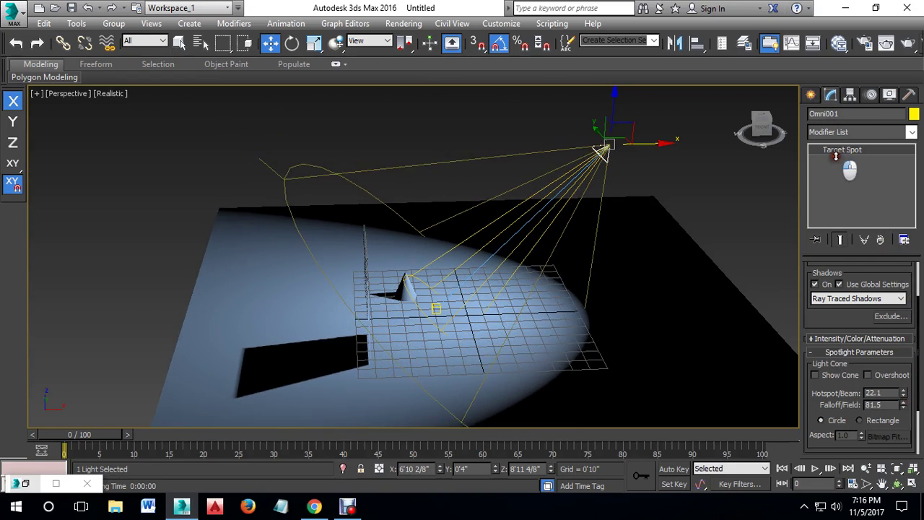
{"action": "left_click_drag", "start_coordinate": [835, 156], "coordinate": [812, 150]}
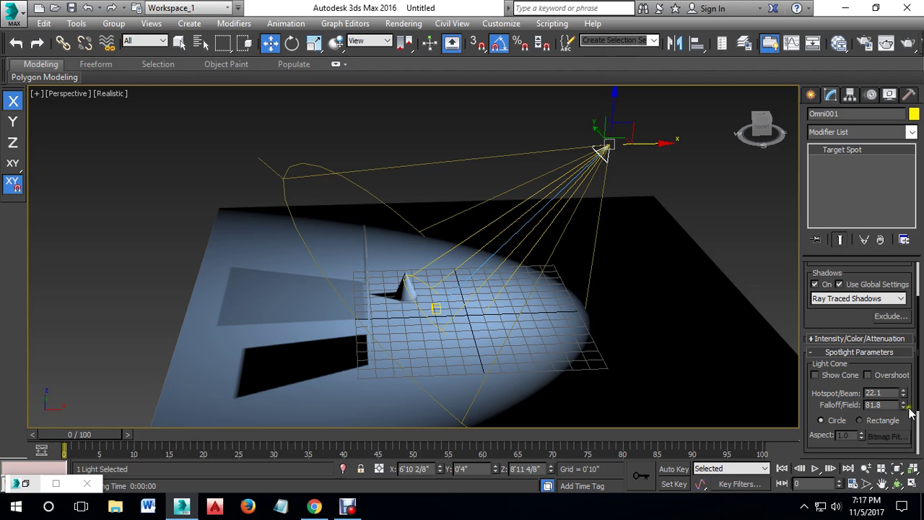
{"action": "right_click", "coordinate": [903, 406]}
{"action": "left_click_drag", "start_coordinate": [905, 394], "coordinate": [906, 284]}
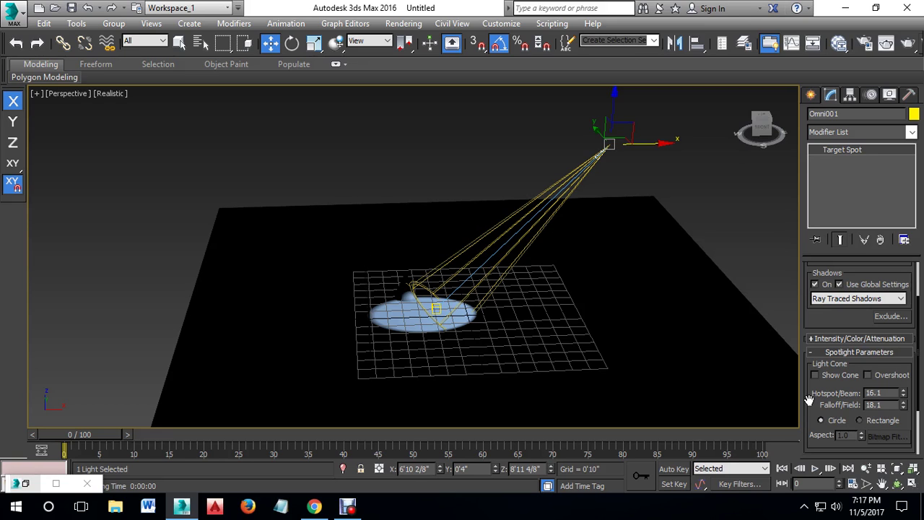
Step: Tune the spotlight's cone spinners back and forth until Hotspot/Beam reads 43.0 and Falloff/Field 49.5
{"action": "left_click_drag", "start_coordinate": [903, 406], "coordinate": [905, 292]}
{"action": "left_click_drag", "start_coordinate": [905, 410], "coordinate": [915, 89]}
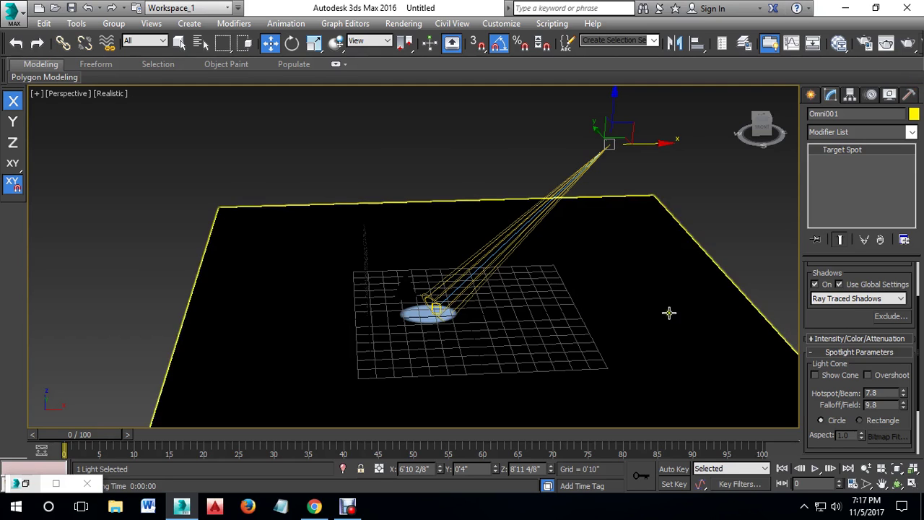
{"action": "mouse_move", "coordinate": [905, 395]}
{"action": "left_mouse_down"}
{"action": "mouse_move", "coordinate": [893, 217]}
{"action": "mouse_move", "coordinate": [858, 132]}
{"action": "left_mouse_up"}
{"action": "mouse_move", "coordinate": [844, 99]}
{"action": "left_mouse_down"}
{"action": "mouse_move", "coordinate": [834, 60]}
{"action": "mouse_move", "coordinate": [846, 179]}
{"action": "left_mouse_up"}
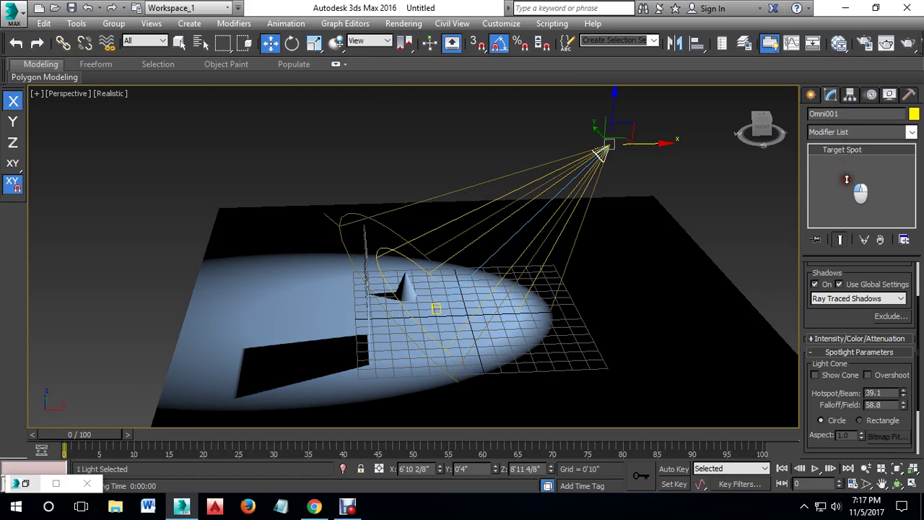
{"action": "left_click_drag", "start_coordinate": [846, 179], "coordinate": [853, 205]}
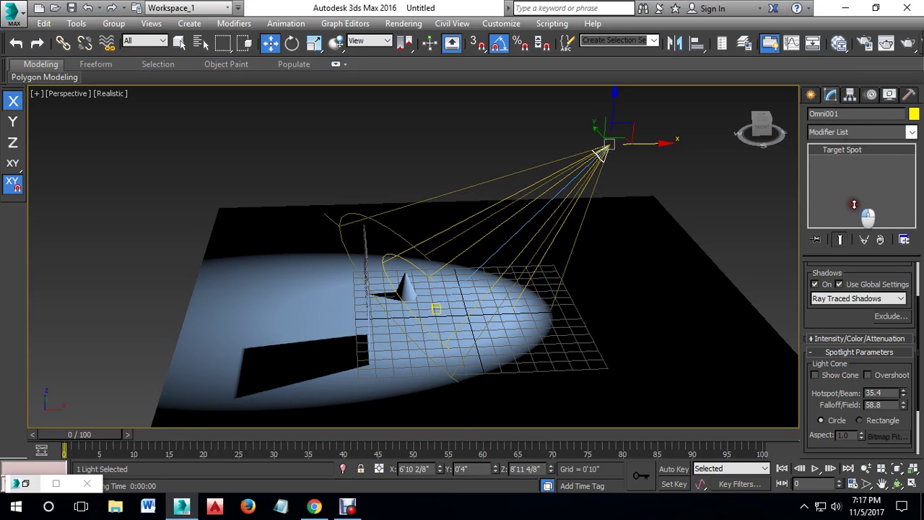
{"action": "mouse_move", "coordinate": [903, 407]}
{"action": "left_mouse_down"}
{"action": "mouse_move", "coordinate": [910, 483]}
{"action": "mouse_move", "coordinate": [908, 10]}
{"action": "mouse_move", "coordinate": [901, 102]}
{"action": "left_mouse_up"}
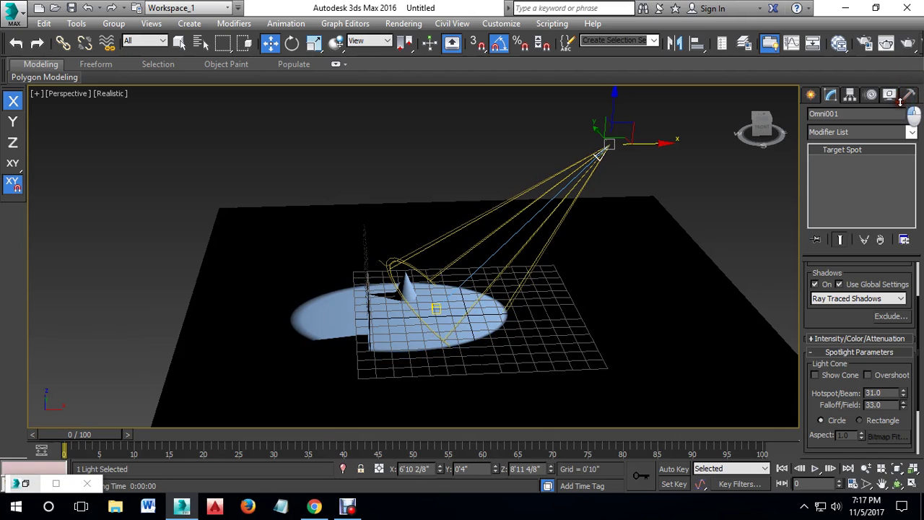
{"action": "left_click_drag", "start_coordinate": [900, 102], "coordinate": [901, 458]}
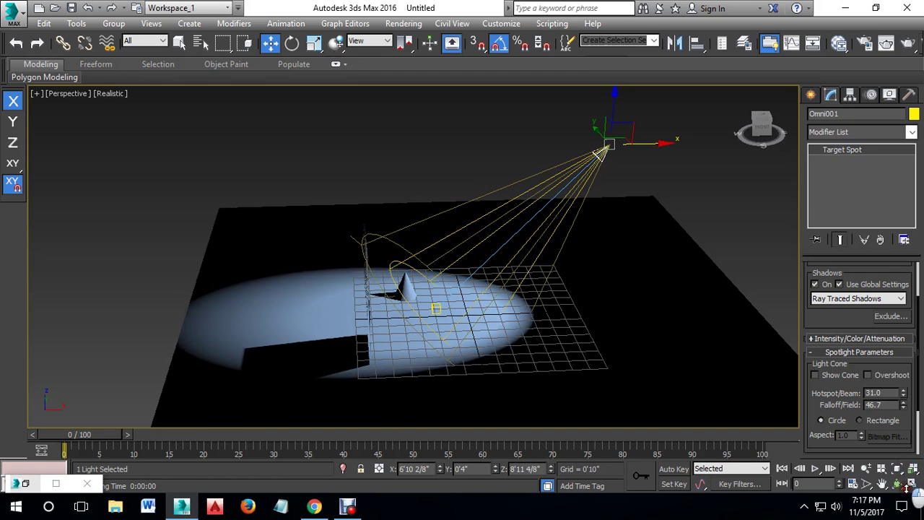
{"action": "left_click_drag", "start_coordinate": [901, 455], "coordinate": [911, 467]}
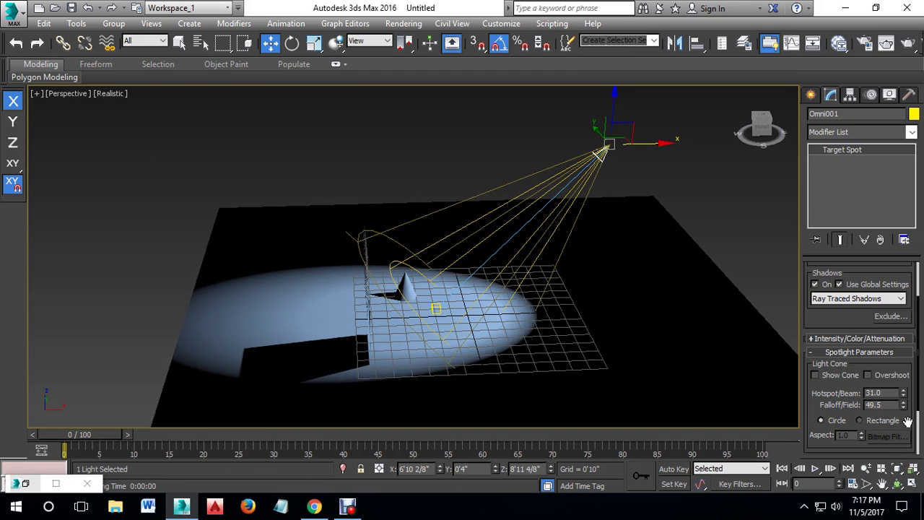
{"action": "left_click_drag", "start_coordinate": [907, 392], "coordinate": [893, 320]}
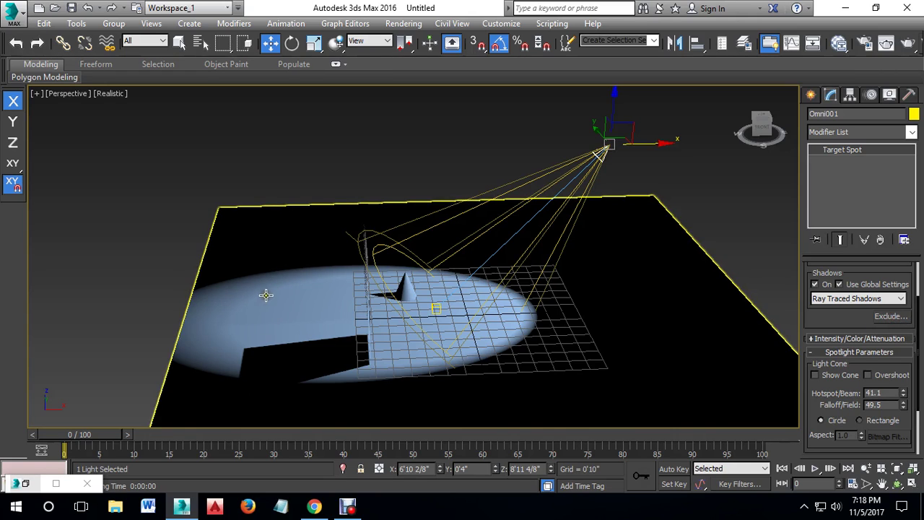
{"action": "left_click_drag", "start_coordinate": [903, 392], "coordinate": [895, 375]}
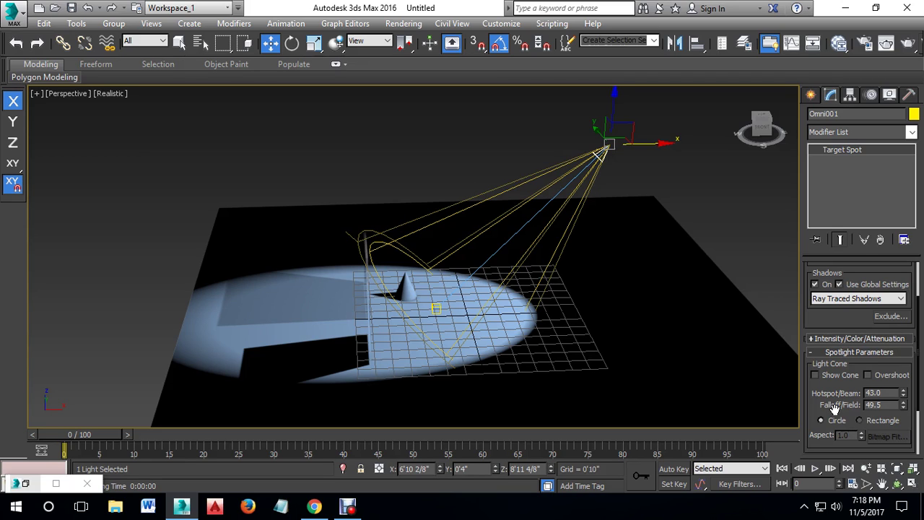
{"action": "left_click", "coordinate": [887, 43]}
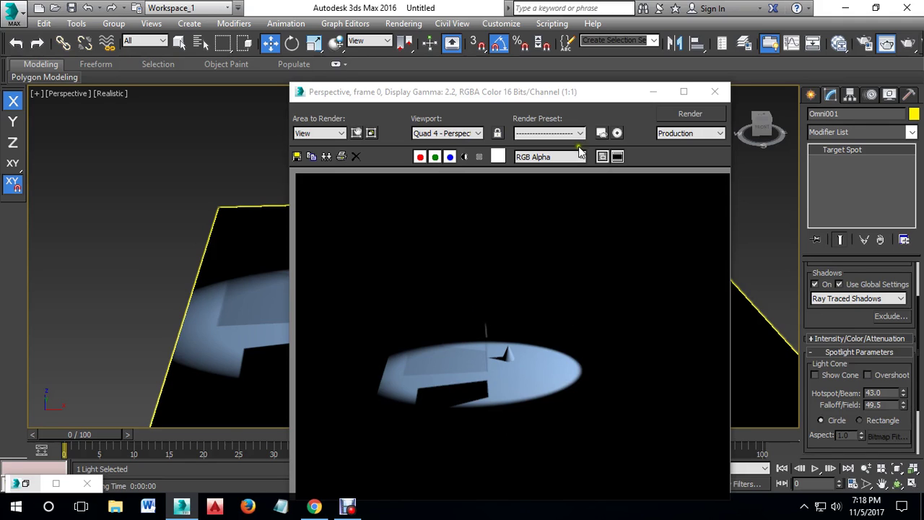
{"action": "left_click", "coordinate": [714, 92]}
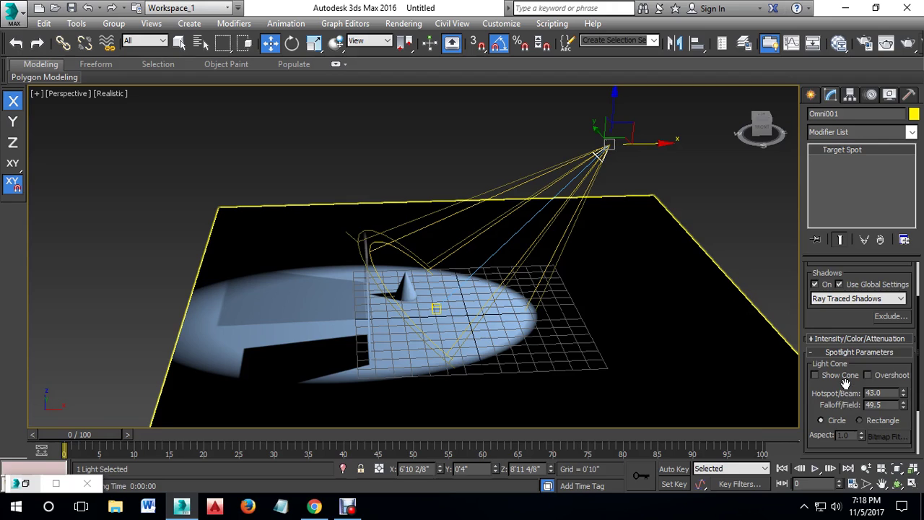
Step: Make the spotlight cone rectangular and move its target along X back over the grid
{"action": "left_click_drag", "start_coordinate": [846, 383], "coordinate": [846, 350]}
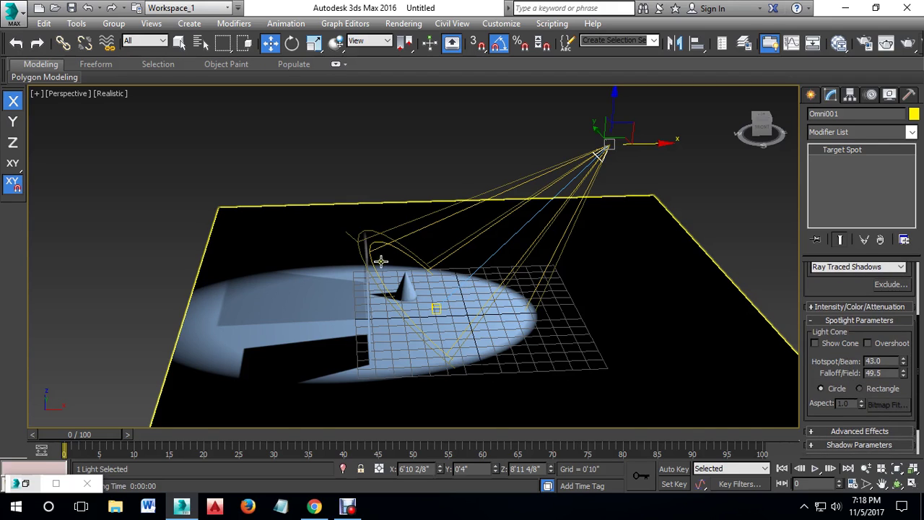
{"action": "left_click", "coordinate": [860, 388]}
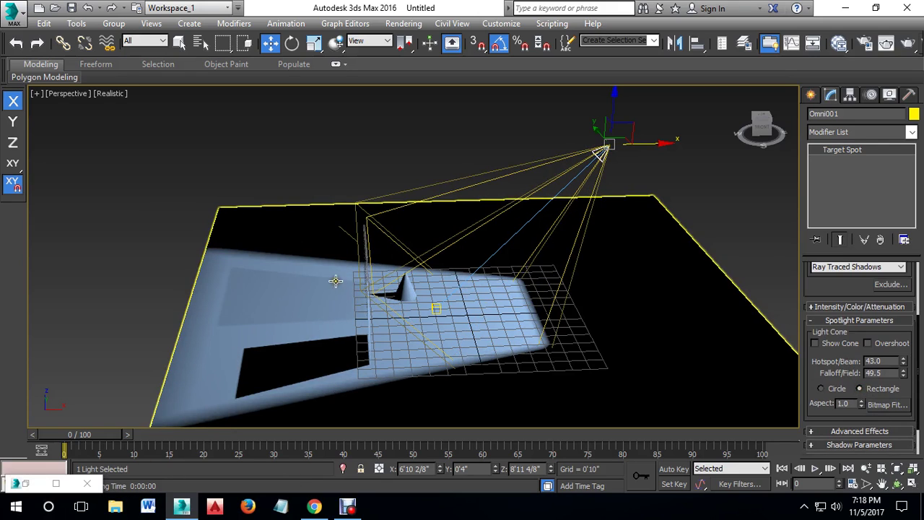
{"action": "left_click", "coordinate": [436, 309]}
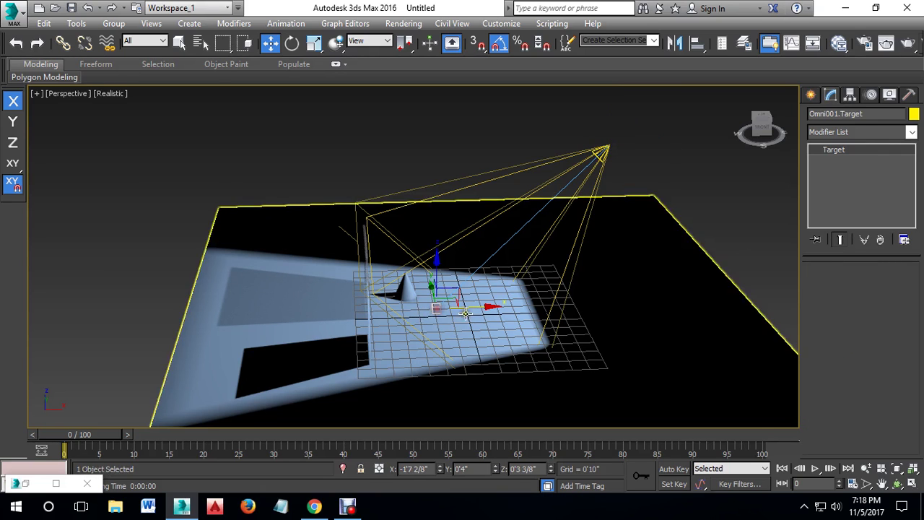
{"action": "left_click_drag", "start_coordinate": [462, 310], "coordinate": [614, 304]}
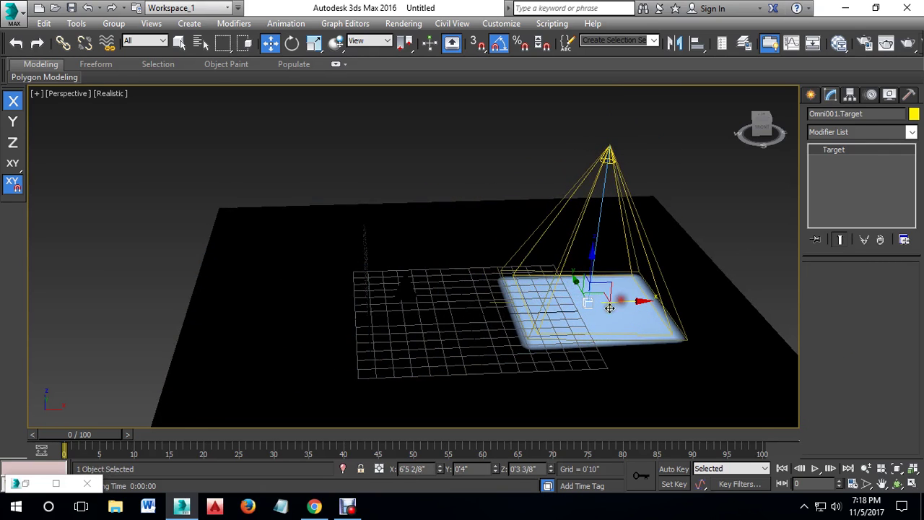
{"action": "left_click_drag", "start_coordinate": [645, 305], "coordinate": [514, 306]}
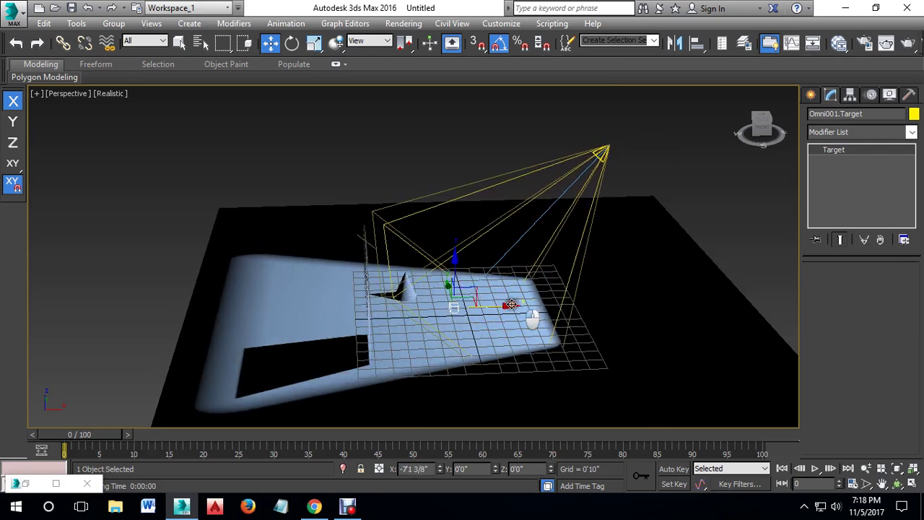
Step: Reselect the spotlight so its Spotlight Parameters show in the Modify panel
{"action": "left_click", "coordinate": [602, 152]}
{"action": "left_click", "coordinate": [606, 151]}
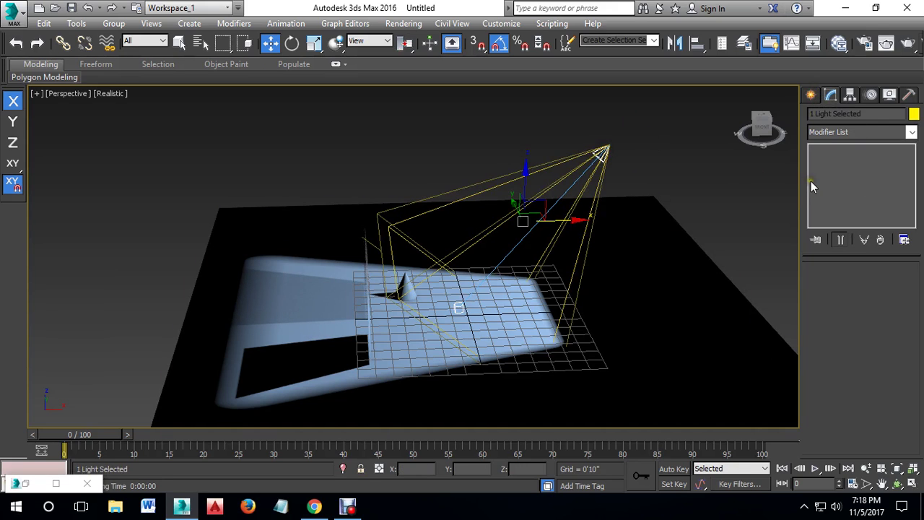
{"action": "left_click", "coordinate": [810, 95]}
{"action": "left_click", "coordinate": [830, 95]}
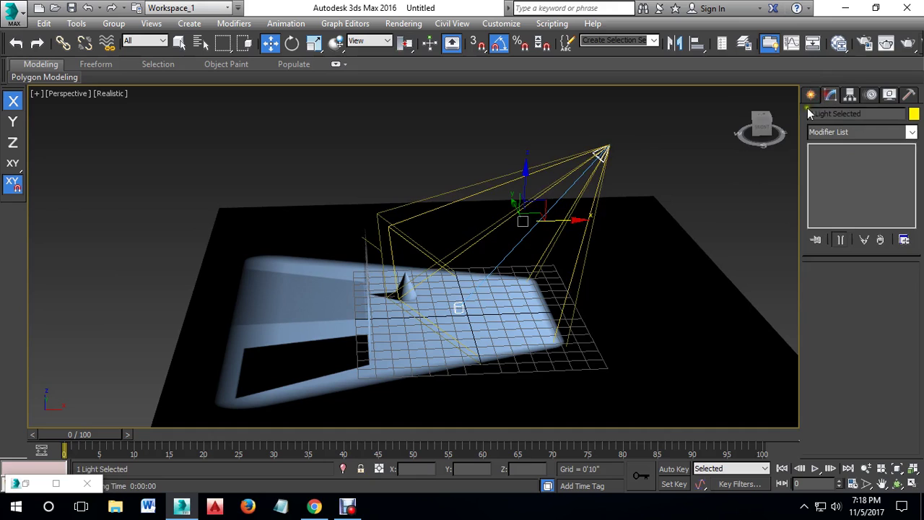
{"action": "left_click", "coordinate": [600, 115]}
{"action": "left_click", "coordinate": [596, 148]}
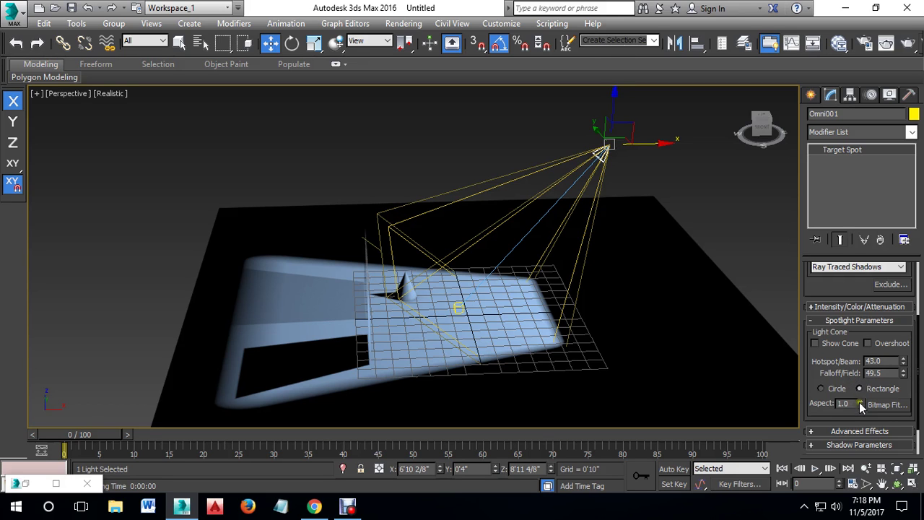
{"action": "left_click_drag", "start_coordinate": [860, 403], "coordinate": [826, 249]}
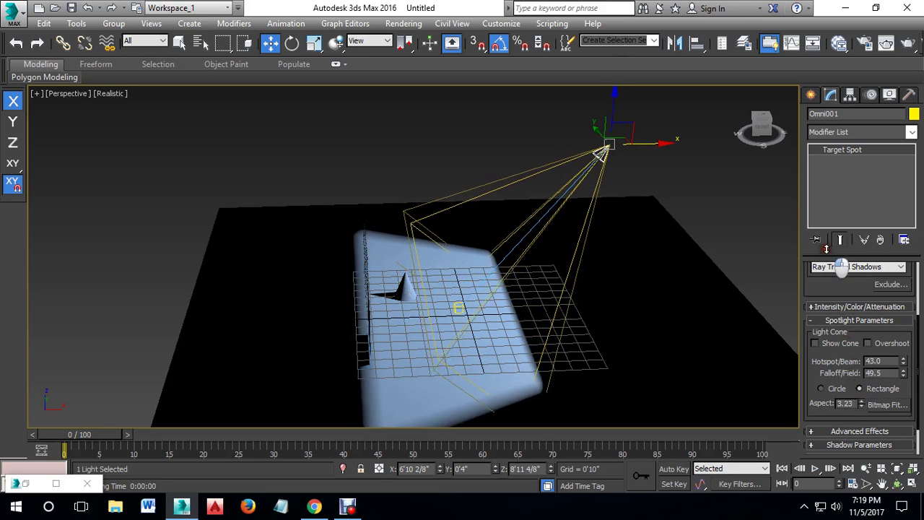
{"action": "mouse_move", "coordinate": [827, 249]}
{"action": "left_mouse_down"}
{"action": "mouse_move", "coordinate": [877, 481]}
{"action": "mouse_move", "coordinate": [859, 329]}
{"action": "left_mouse_up"}
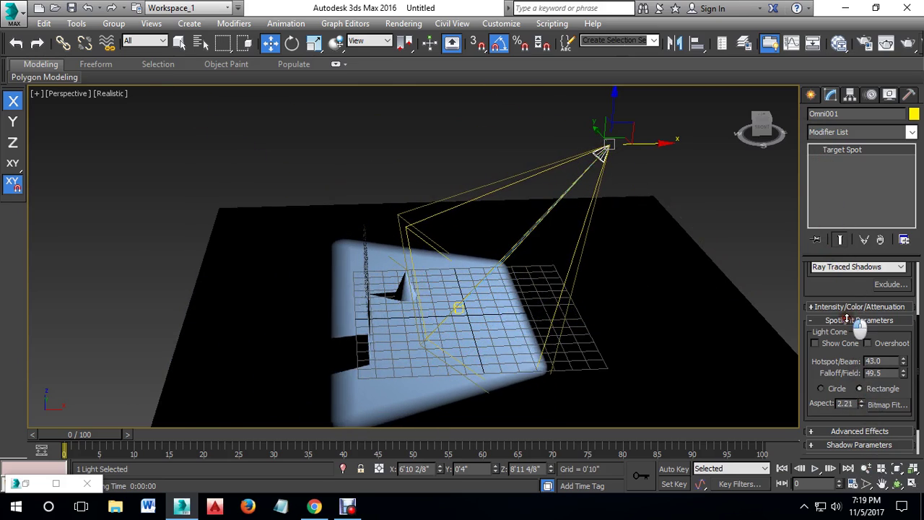
{"action": "double_click", "coordinate": [852, 404]}
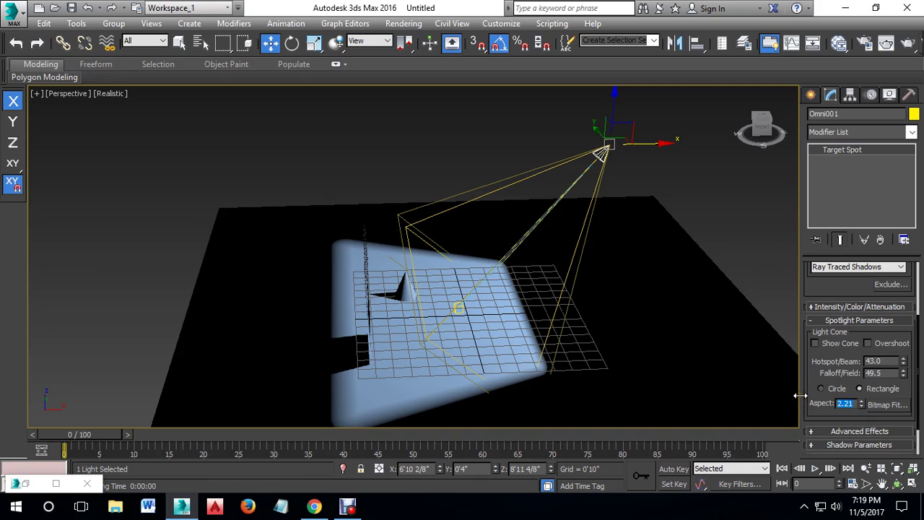
{"action": "type", "text": "1"}
{"action": "key", "text": "Return"}
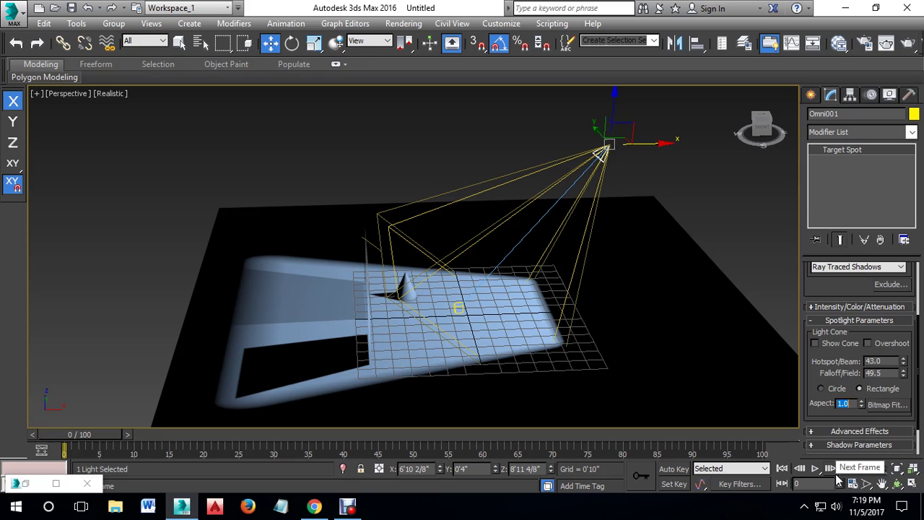
Step: Collapse the Spotlight Parameters and expand the Advanced Effects rollout with the projector map
{"action": "left_click", "coordinate": [856, 321]}
{"action": "left_click", "coordinate": [858, 391]}
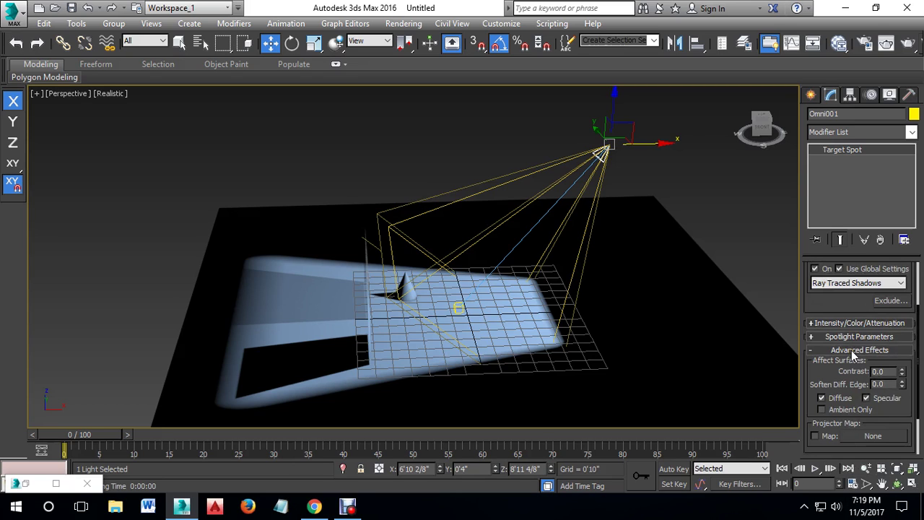
{"action": "scroll", "coordinate": [844, 372], "scroll_direction": "down", "scroll_amount": 2}
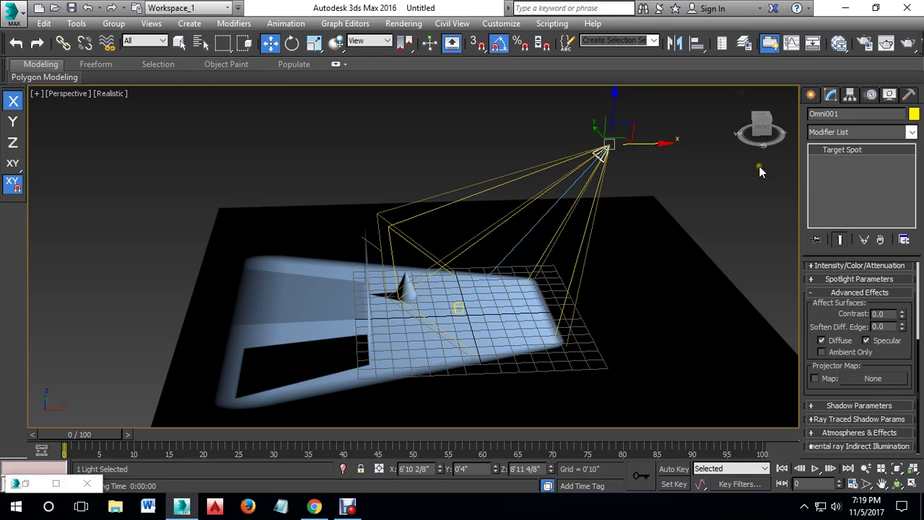
Step: Deselect and reselect the spotlight to bring back its editable Modify-panel parameters
{"action": "left_click", "coordinate": [691, 200]}
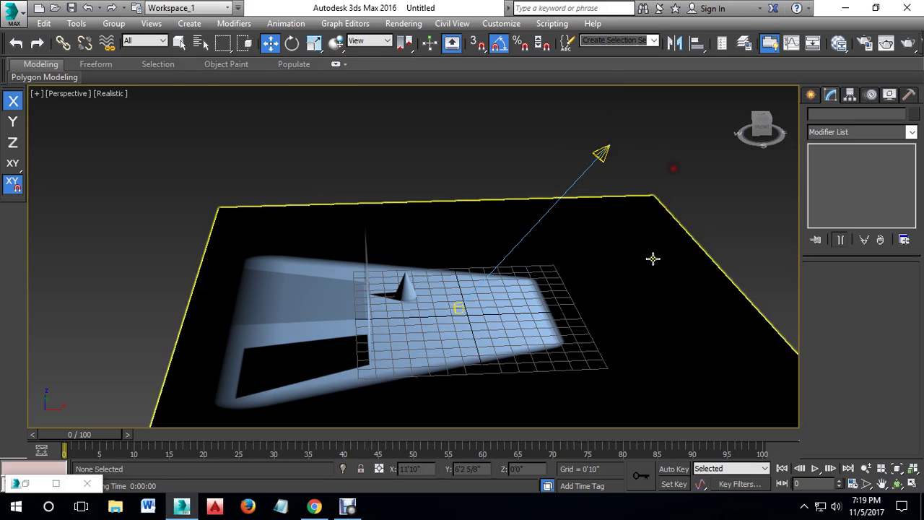
{"action": "left_click", "coordinate": [811, 94]}
{"action": "left_click", "coordinate": [600, 153]}
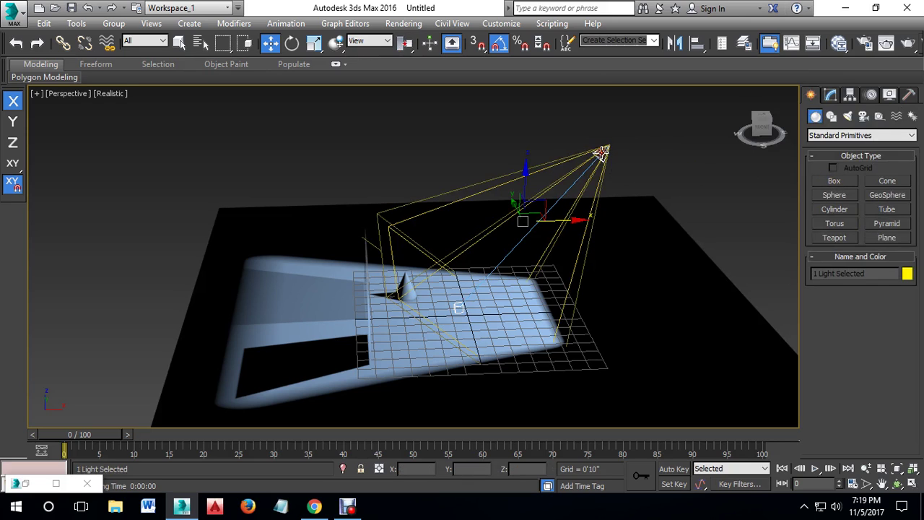
{"action": "left_click", "coordinate": [638, 137]}
{"action": "left_click", "coordinate": [608, 148]}
{"action": "left_click", "coordinate": [829, 95]}
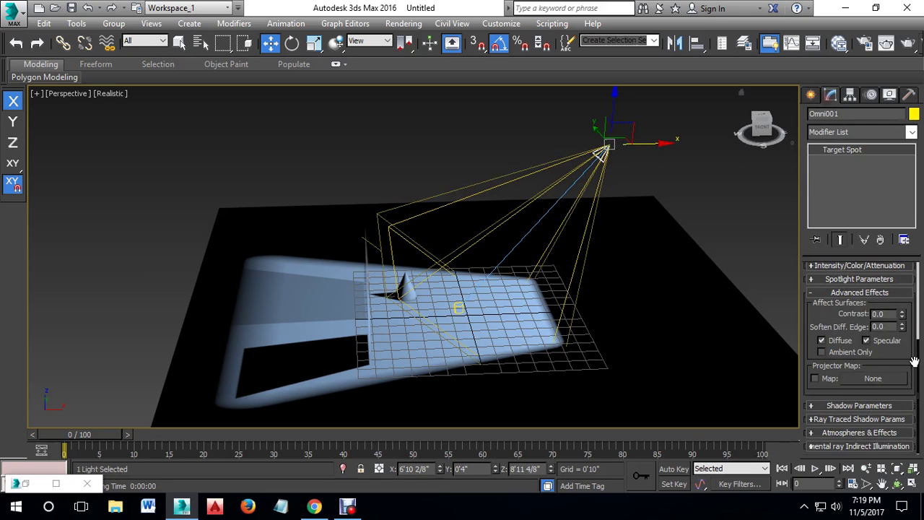
Step: Switch the spotlight cone to Circle, then back to Rectangle
{"action": "left_click", "coordinate": [839, 280]}
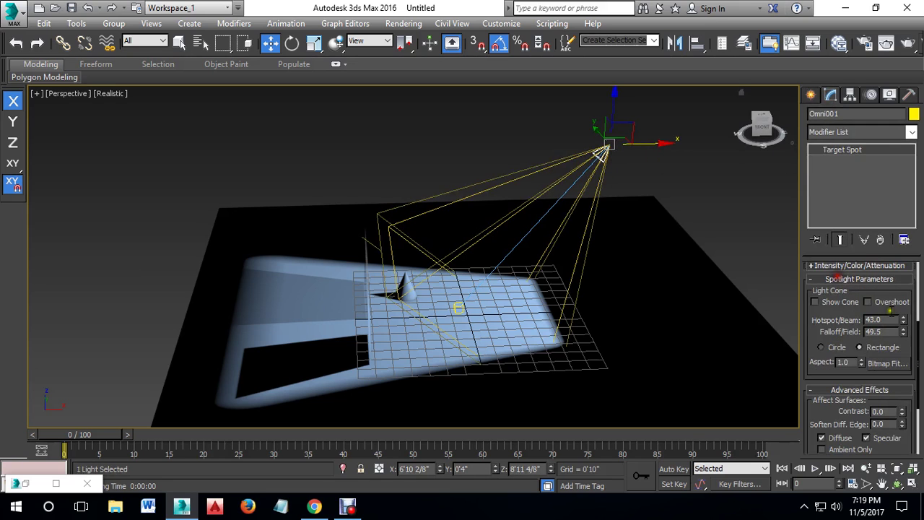
{"action": "left_click", "coordinate": [823, 348]}
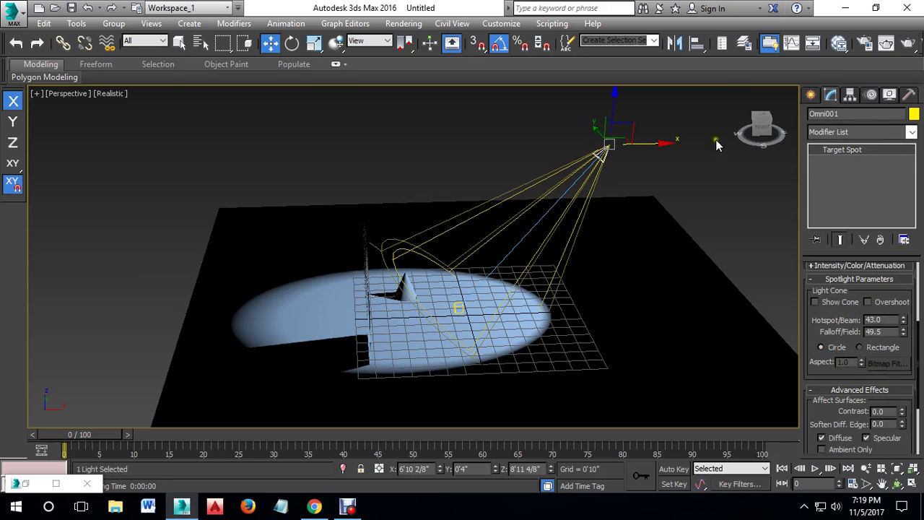
{"action": "left_click", "coordinate": [682, 128]}
{"action": "left_click", "coordinate": [606, 152]}
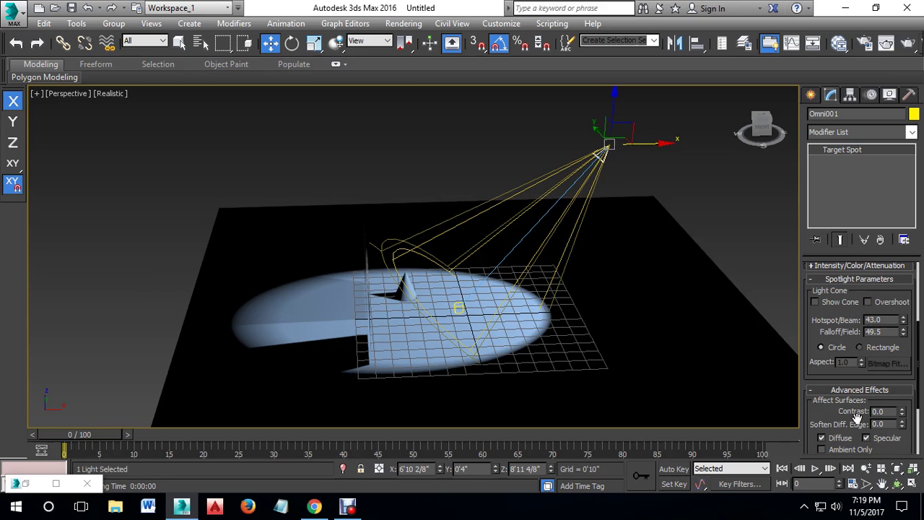
{"action": "left_click", "coordinate": [859, 347]}
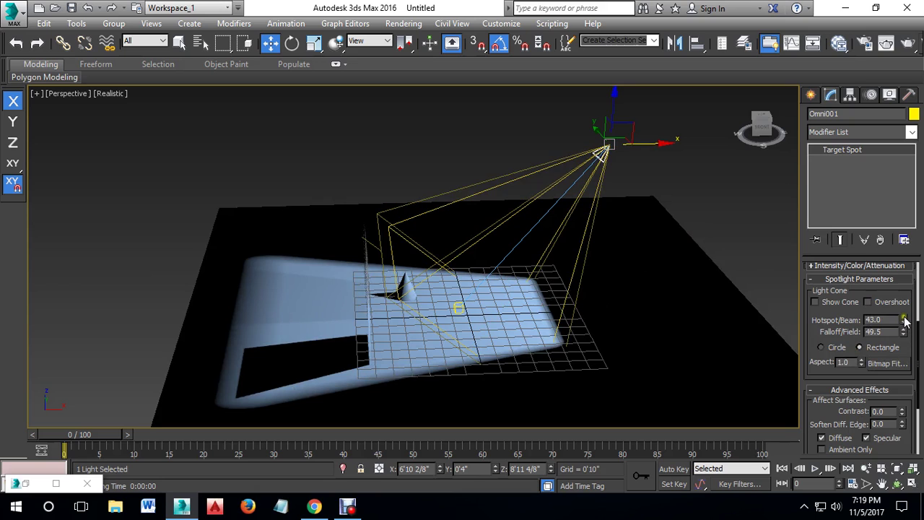
Step: Widen the cone to Hotspot/Beam 48.9 and Falloff/Field 50.9, then show four viewports
{"action": "left_click_drag", "start_coordinate": [905, 320], "coordinate": [899, 277]}
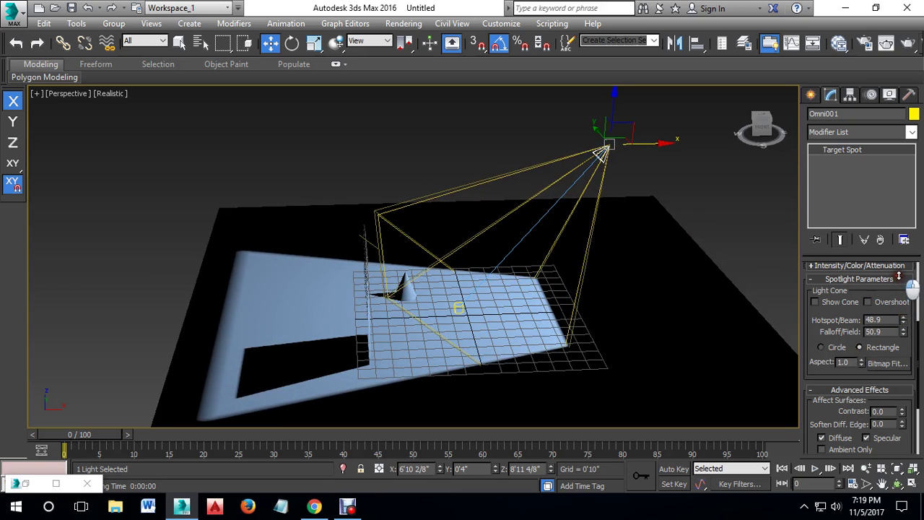
{"action": "left_click", "coordinate": [756, 256]}
{"action": "key", "text": "alt+w"}
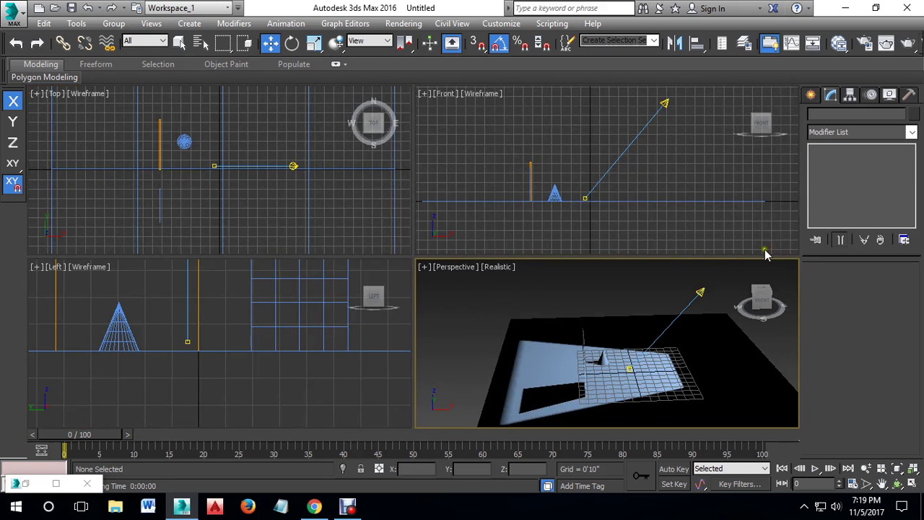
Step: Create Box002, a thin 24'3 3/8" by 0'7" wall 12'7 2/8" tall beside the floor
{"action": "left_click", "coordinate": [811, 96]}
{"action": "left_click", "coordinate": [830, 182]}
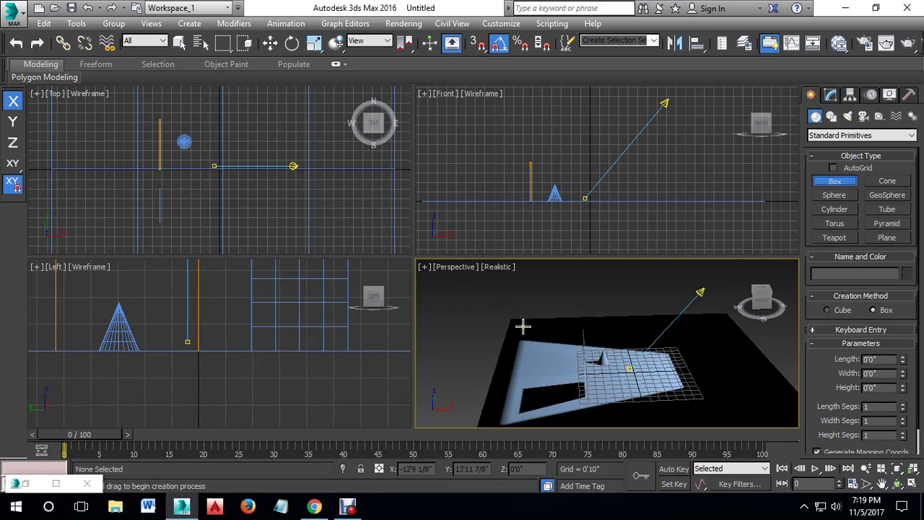
{"action": "left_click_drag", "start_coordinate": [523, 324], "coordinate": [516, 431]}
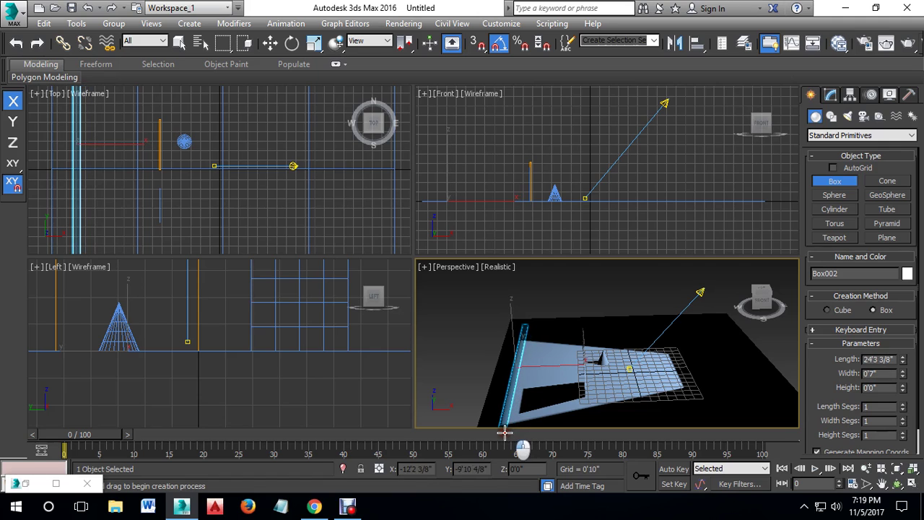
{"action": "left_click_drag", "start_coordinate": [517, 432], "coordinate": [506, 431]}
{"action": "left_click", "coordinate": [502, 339]}
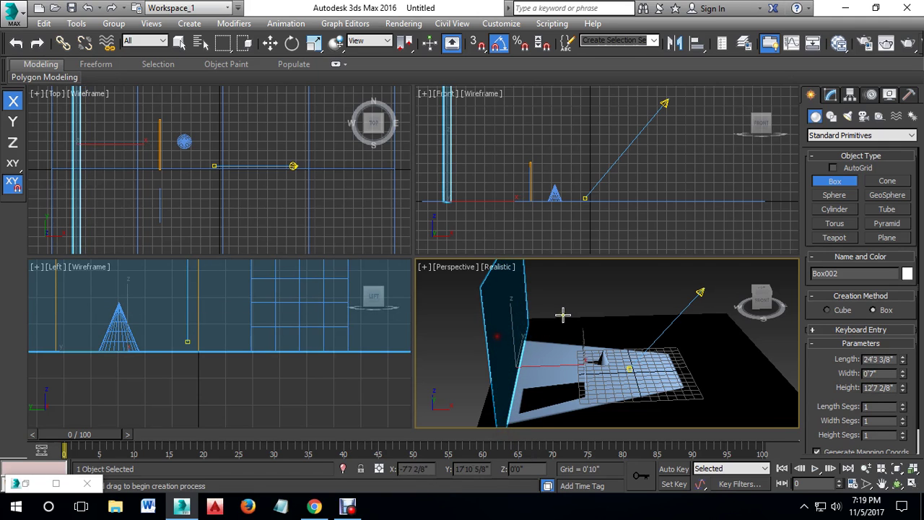
{"action": "right_click", "coordinate": [564, 322]}
{"action": "key", "text": "alt+w"}
{"action": "mouse_move", "coordinate": [567, 336]}
{"action": "middle_mouse_down", "text": "alt"}
{"action": "mouse_move", "coordinate": [439, 344]}
{"action": "mouse_move", "coordinate": [464, 324]}
{"action": "mouse_move", "coordinate": [513, 342]}
{"action": "mouse_move", "coordinate": [462, 322]}
{"action": "middle_mouse_up", "text": "alt"}
{"action": "left_click", "coordinate": [459, 320]}
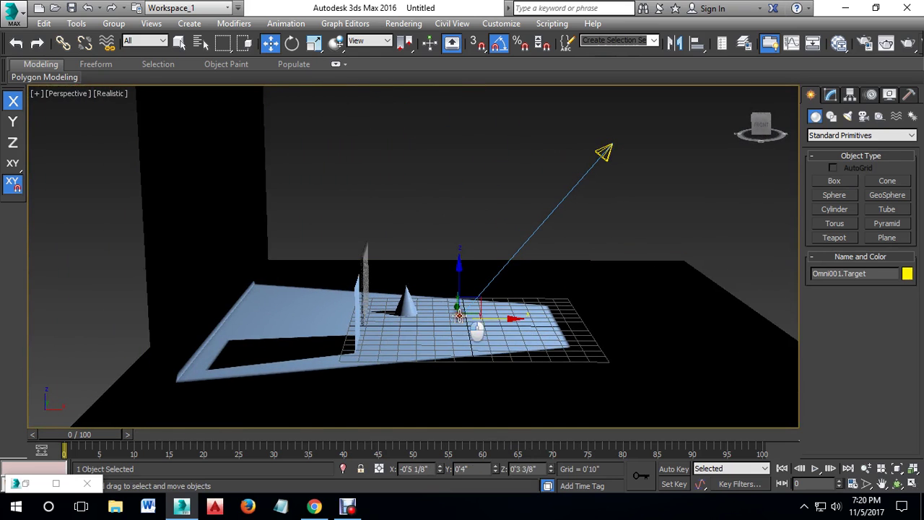
Step: Raise the spotlight's target up on Z onto the wall
{"action": "left_click_drag", "start_coordinate": [460, 264], "coordinate": [465, 94]}
{"action": "scroll", "coordinate": [510, 268], "scroll_direction": "down", "scroll_amount": 3}
{"action": "mouse_move", "coordinate": [509, 268]}
{"action": "middle_mouse_down", "text": "alt"}
{"action": "mouse_move", "coordinate": [539, 284]}
{"action": "mouse_move", "coordinate": [454, 284]}
{"action": "middle_mouse_up", "text": "alt"}
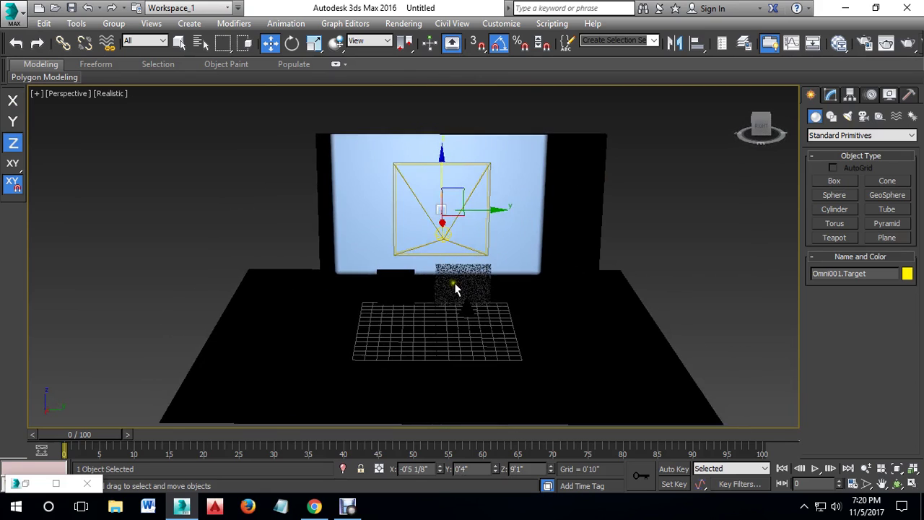
{"action": "left_click_drag", "start_coordinate": [483, 210], "coordinate": [495, 211]}
{"action": "right_click", "coordinate": [495, 210]}
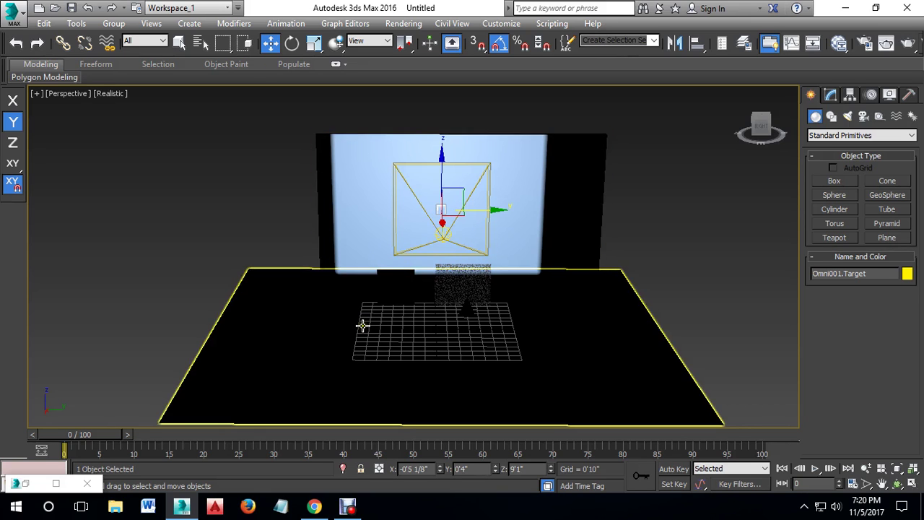
Step: In the maximized Front view, move the spotlight farther from the wall
{"action": "key", "text": "alt+w"}
{"action": "left_click", "coordinate": [578, 193]}
{"action": "key", "text": "alt+w"}
{"action": "scroll", "coordinate": [603, 256], "scroll_direction": "down", "scroll_amount": 3}
{"action": "left_click", "coordinate": [546, 223]}
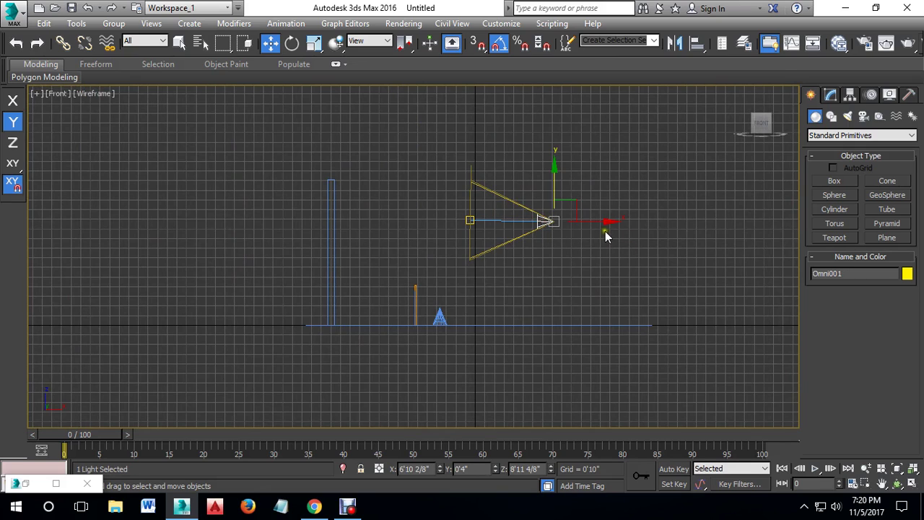
{"action": "left_click_drag", "start_coordinate": [619, 237], "coordinate": [687, 239]}
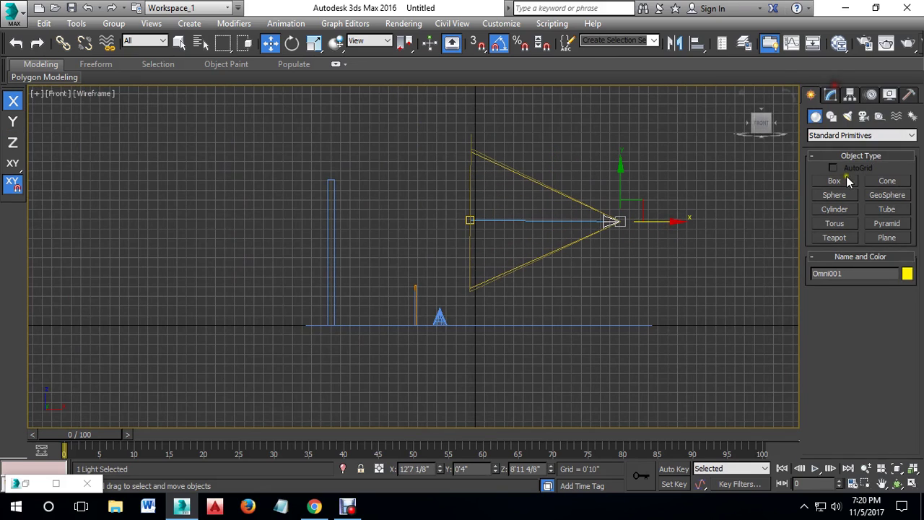
Step: Set the spotlight's Hotspot/Beam to 30 and Falloff/Field to 32
{"action": "left_click", "coordinate": [830, 95]}
{"action": "left_click_drag", "start_coordinate": [903, 320], "coordinate": [14, 429]}
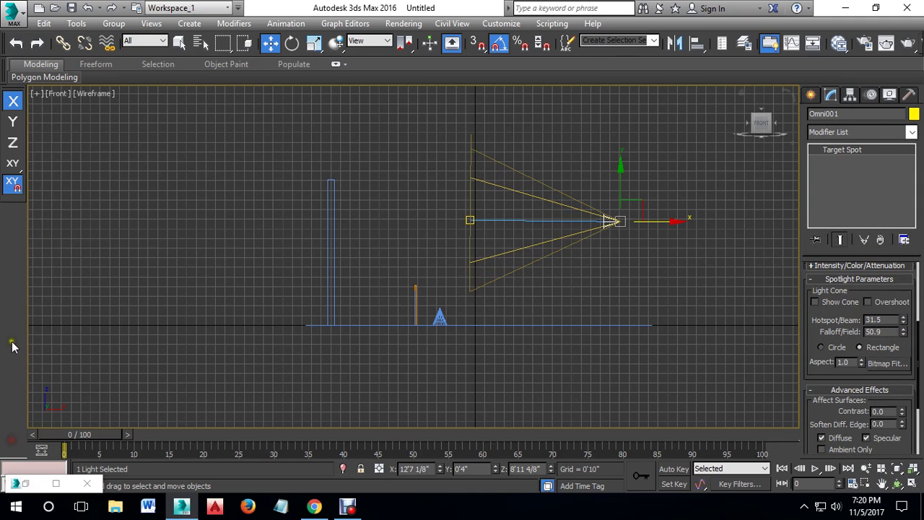
{"action": "double_click", "coordinate": [878, 320]}
{"action": "type", "text": "30"}
{"action": "key", "text": "Tab"}
{"action": "type", "text": "32"}
{"action": "key", "text": "Return"}
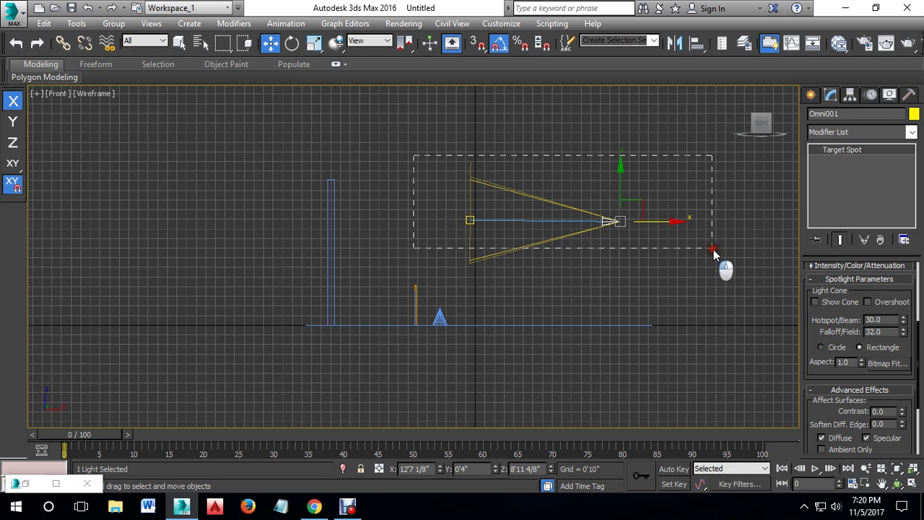
Step: Lower the spotlight slightly, then orbit the maximized Perspective view around the room
{"action": "left_click_drag", "start_coordinate": [713, 249], "coordinate": [713, 249]}
{"action": "left_click_drag", "start_coordinate": [547, 177], "coordinate": [547, 200]}
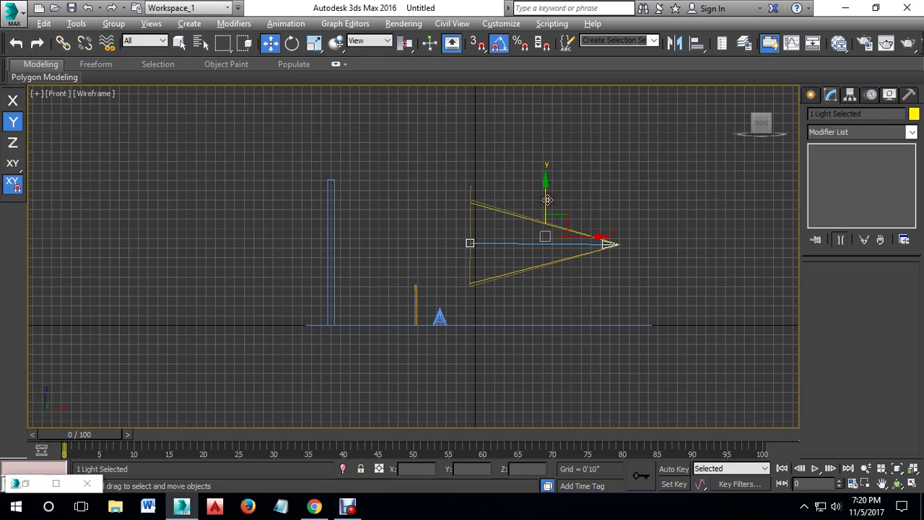
{"action": "key", "text": "alt+w"}
{"action": "right_click", "coordinate": [724, 316]}
{"action": "key", "text": "alt+w"}
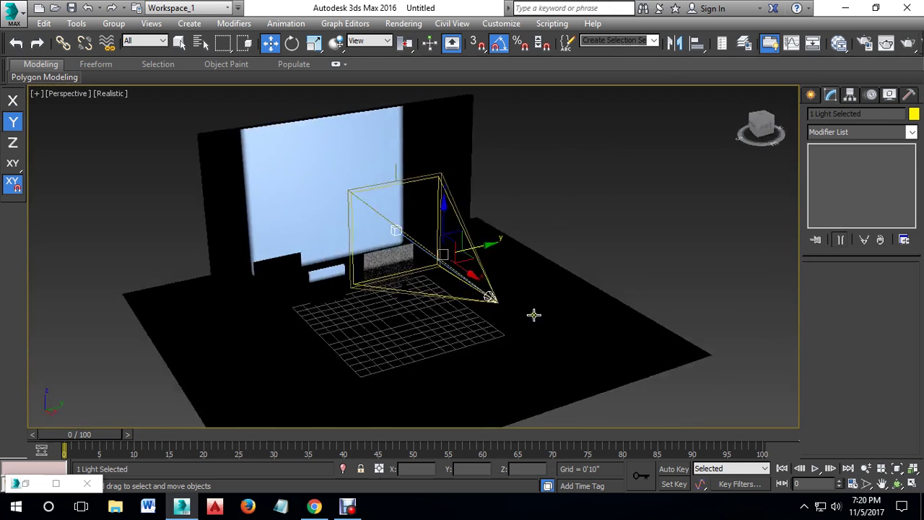
{"action": "middle_click_drag", "start_coordinate": [533, 315], "coordinate": [583, 301], "text": "alt"}
{"action": "left_click", "coordinate": [611, 238]}
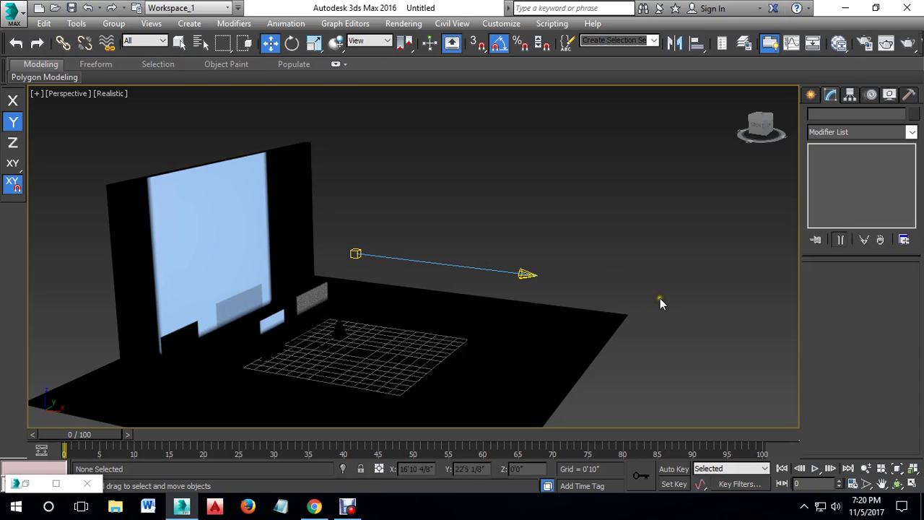
Step: Raise Box002's height to 15'1 4/8"
{"action": "left_click", "coordinate": [213, 234]}
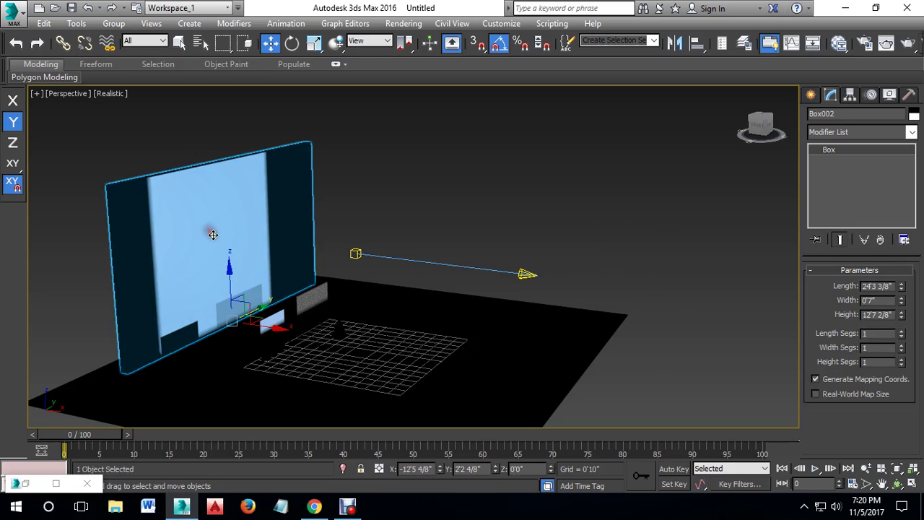
{"action": "left_click_drag", "start_coordinate": [904, 316], "coordinate": [904, 306]}
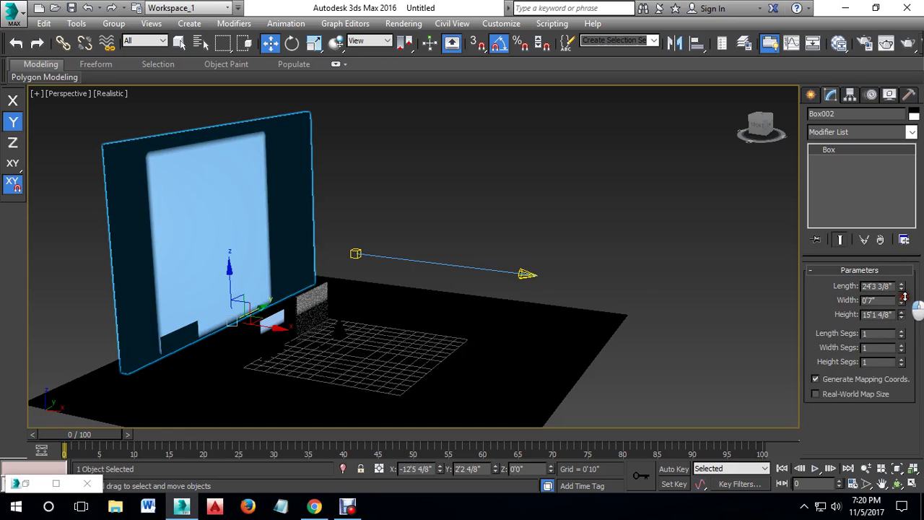
{"action": "left_click", "coordinate": [503, 191]}
Step: Select the plane, noisy plane and cone, clear them, orbit to face the wall, then switch to Chrome
{"action": "left_click", "coordinate": [261, 336]}
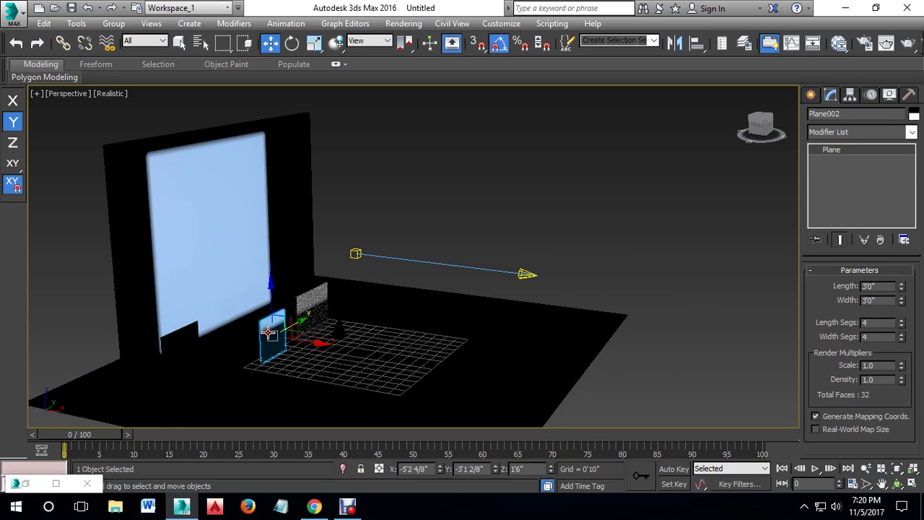
{"action": "left_click", "coordinate": [317, 304], "text": "ctrl"}
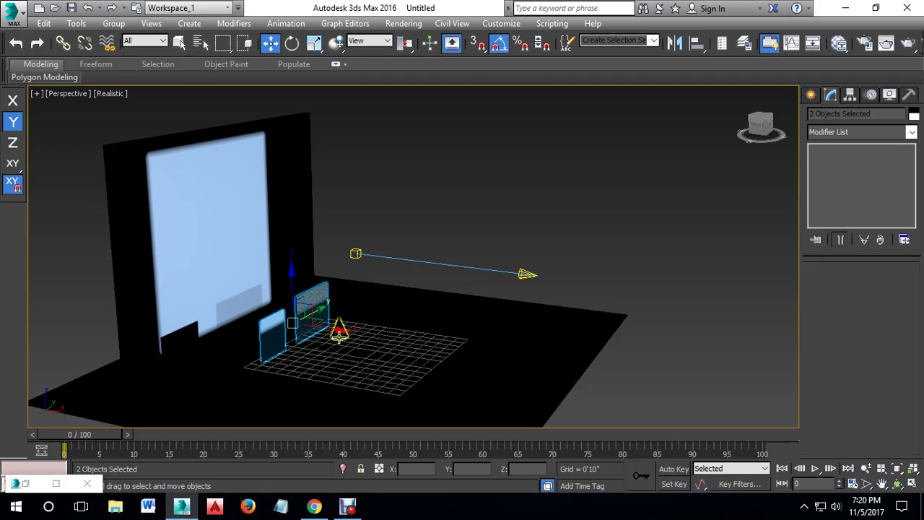
{"action": "left_click", "coordinate": [341, 332], "text": "ctrl"}
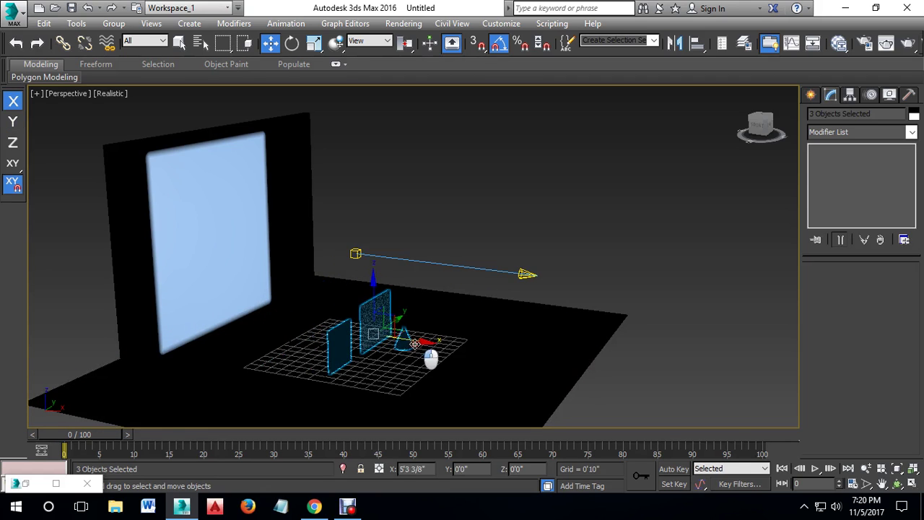
{"action": "left_click", "coordinate": [462, 209]}
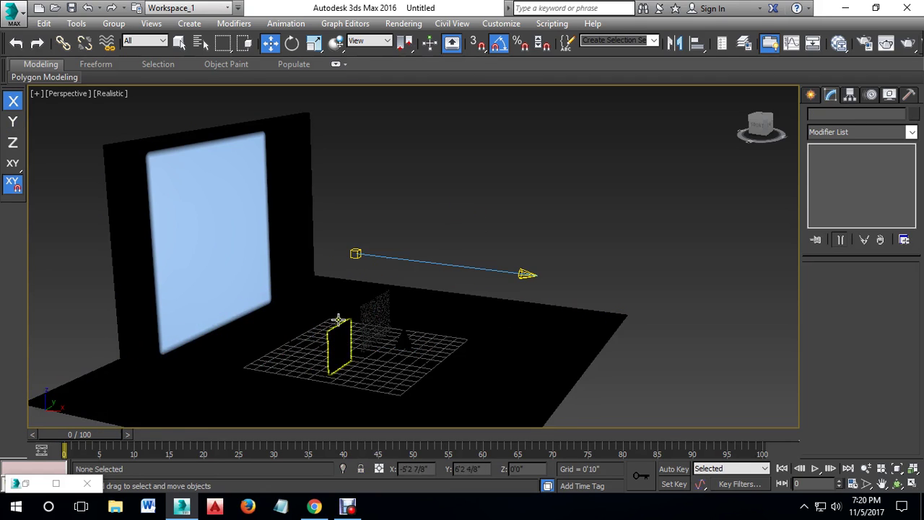
{"action": "mouse_move", "coordinate": [340, 313]}
{"action": "middle_mouse_down", "text": "alt"}
{"action": "mouse_move", "coordinate": [300, 317]}
{"action": "mouse_move", "coordinate": [414, 316]}
{"action": "middle_mouse_up", "text": "alt"}
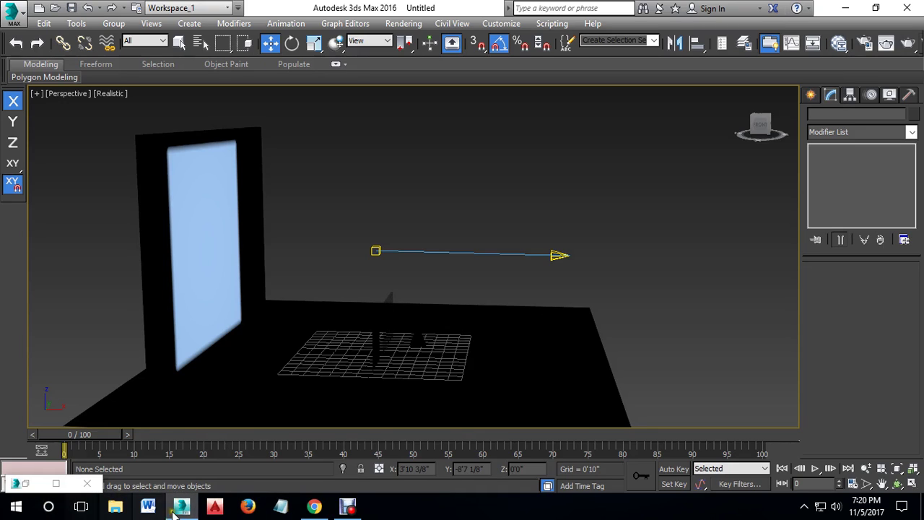
{"action": "left_click", "coordinate": [314, 507]}
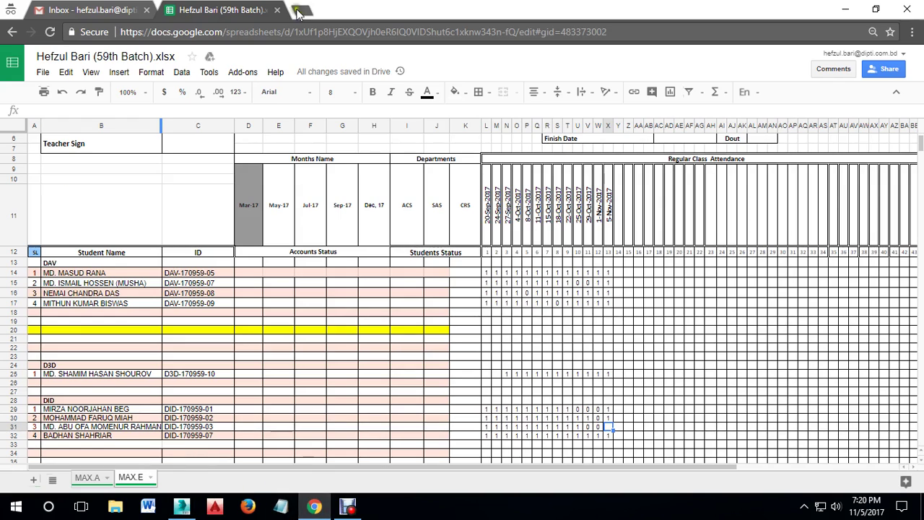
Step: Search Google for 'tree map' in a new incognito tab
{"action": "left_click", "coordinate": [301, 10]}
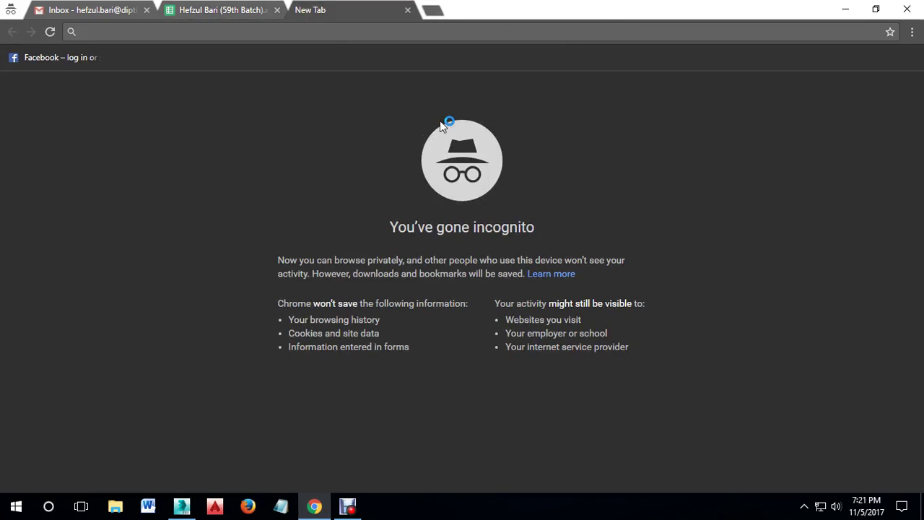
{"action": "type", "text": "tree"}
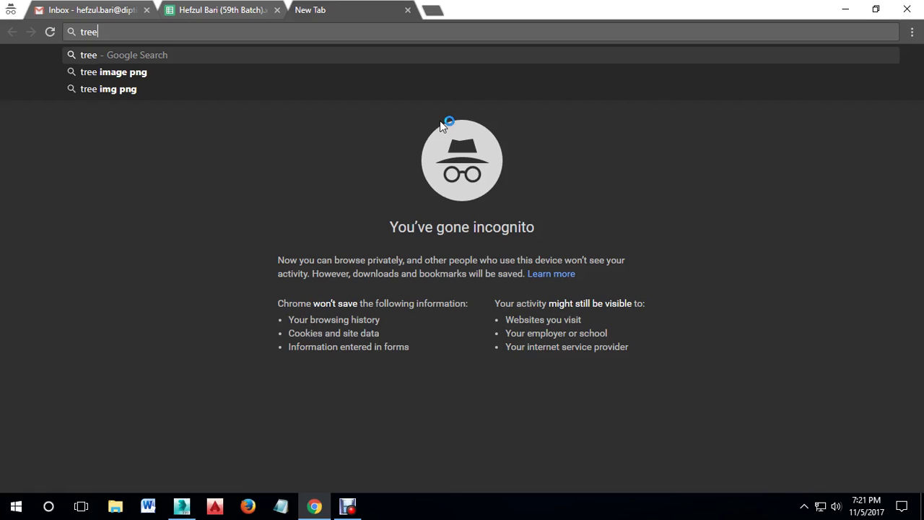
{"action": "type", "text": " ma"}
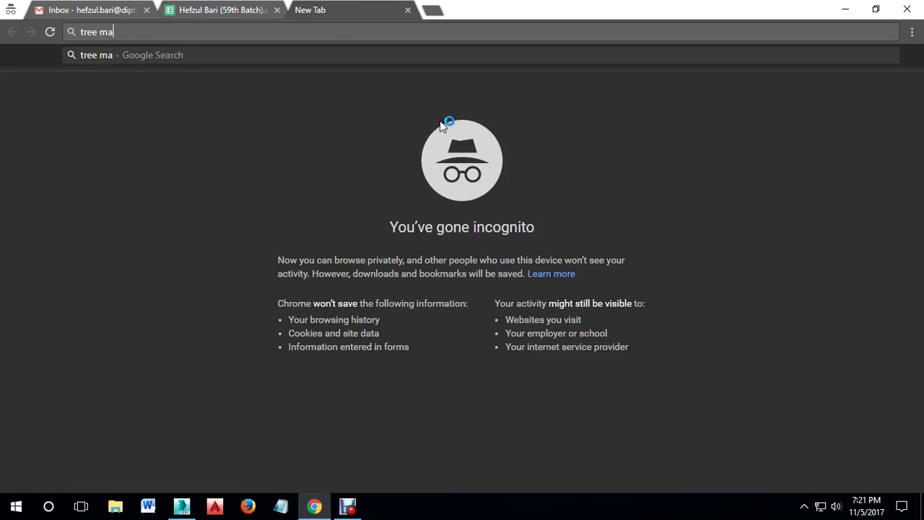
{"action": "type", "text": "p"}
{"action": "key", "text": "Return"}
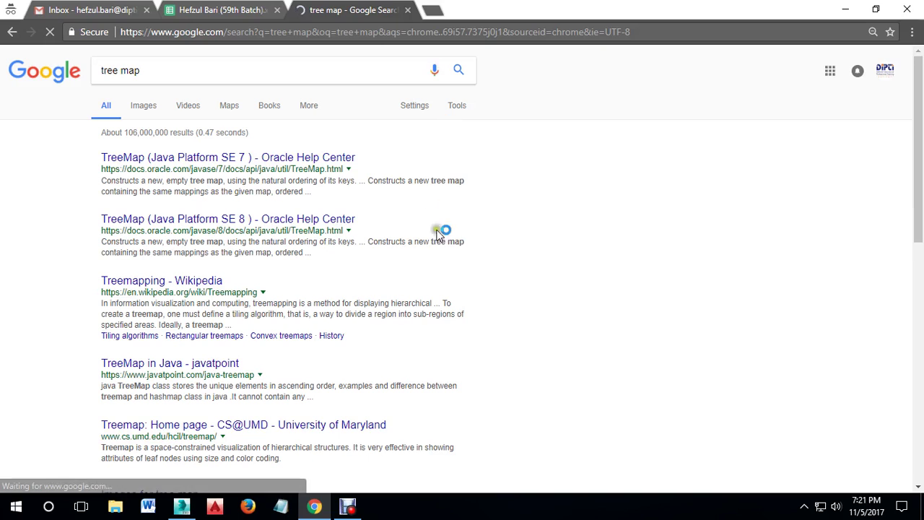
Step: Show image results and change the query to 'tree silhouette'
{"action": "left_click", "coordinate": [143, 106]}
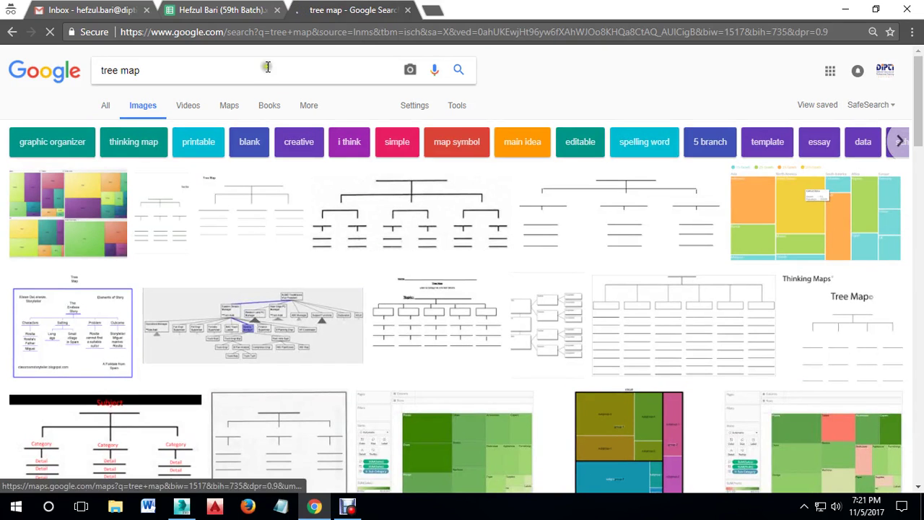
{"action": "left_click_drag", "start_coordinate": [121, 75], "coordinate": [239, 71]}
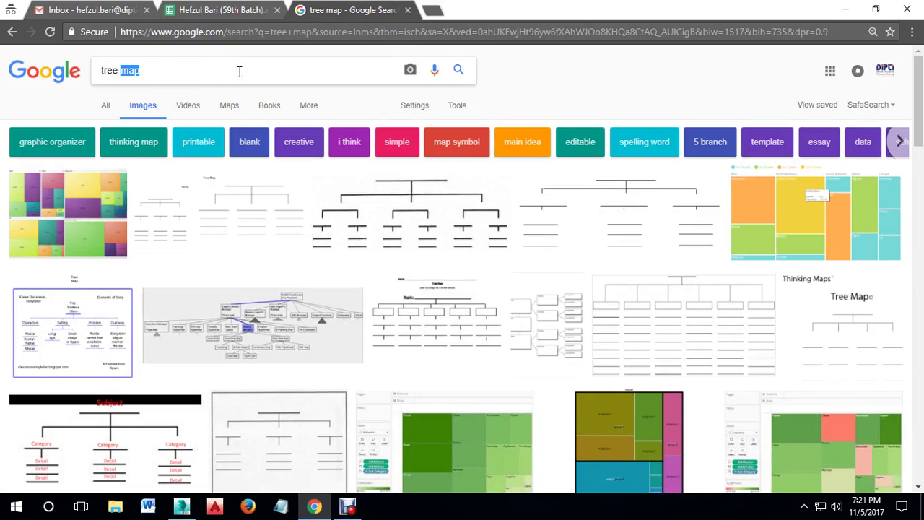
{"action": "type", "text": "s"}
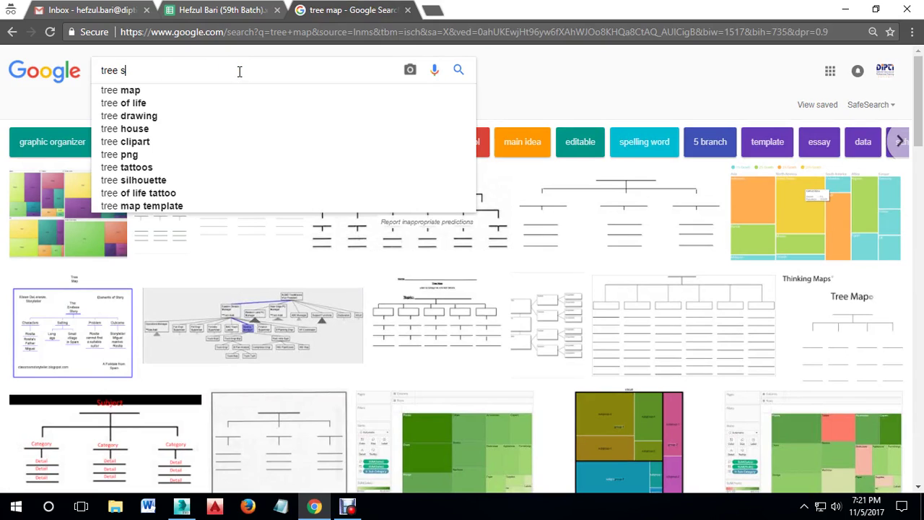
{"action": "type", "text": "i"}
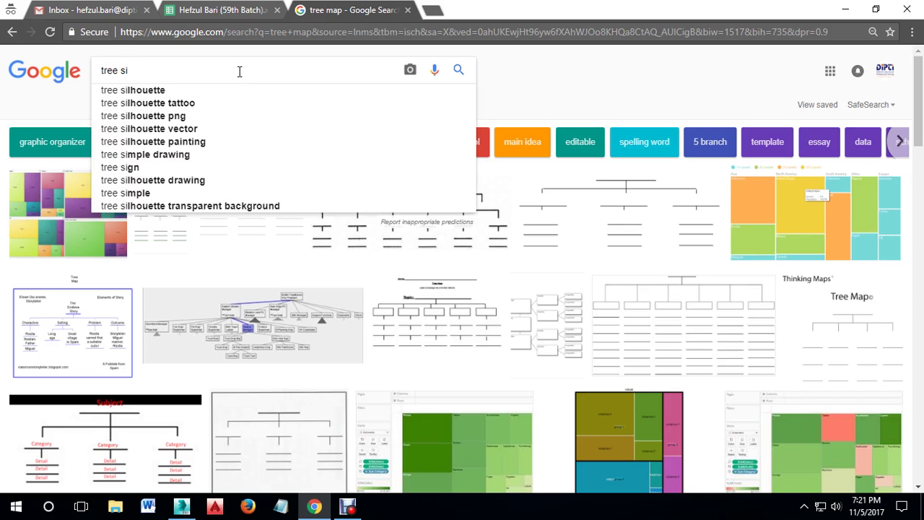
{"action": "type", "text": "l"}
{"action": "left_click", "coordinate": [169, 91]}
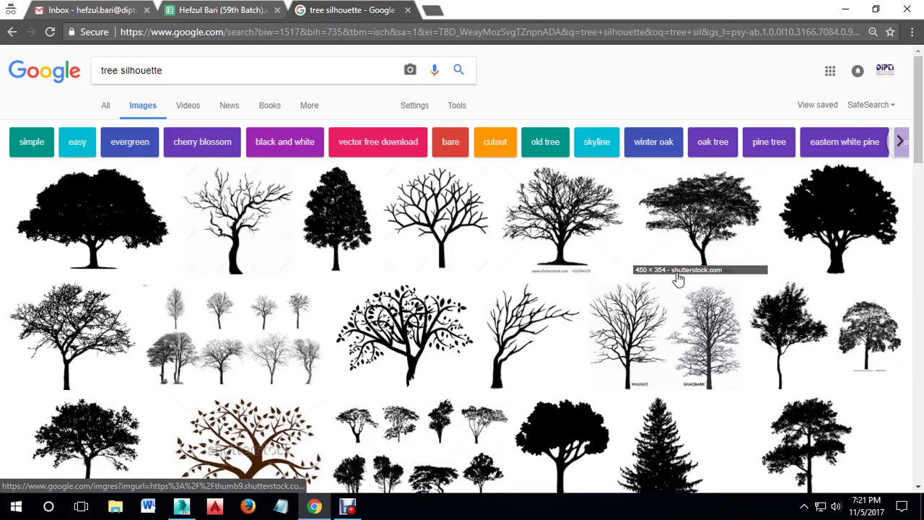
Step: Open the bare tree image result in a new tab and preview several related tree images
{"action": "right_click", "coordinate": [262, 196]}
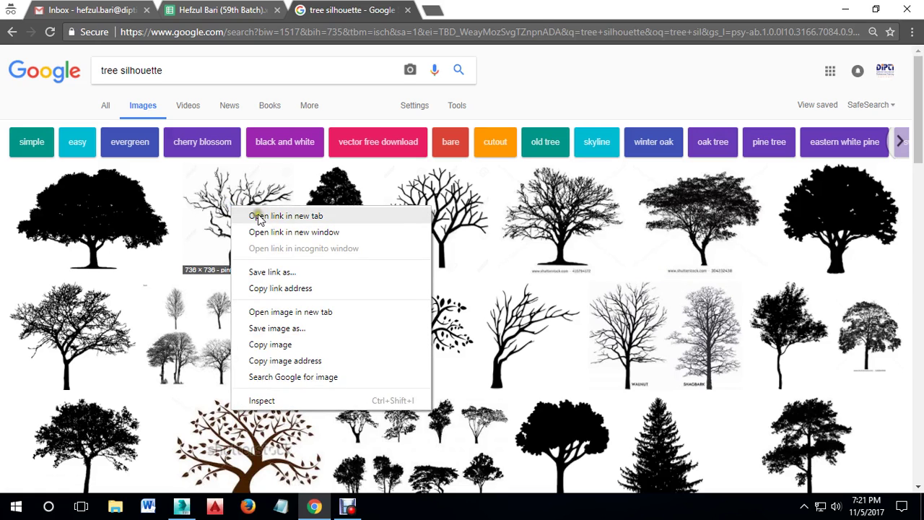
{"action": "left_click", "coordinate": [278, 208]}
{"action": "left_click", "coordinate": [491, 10]}
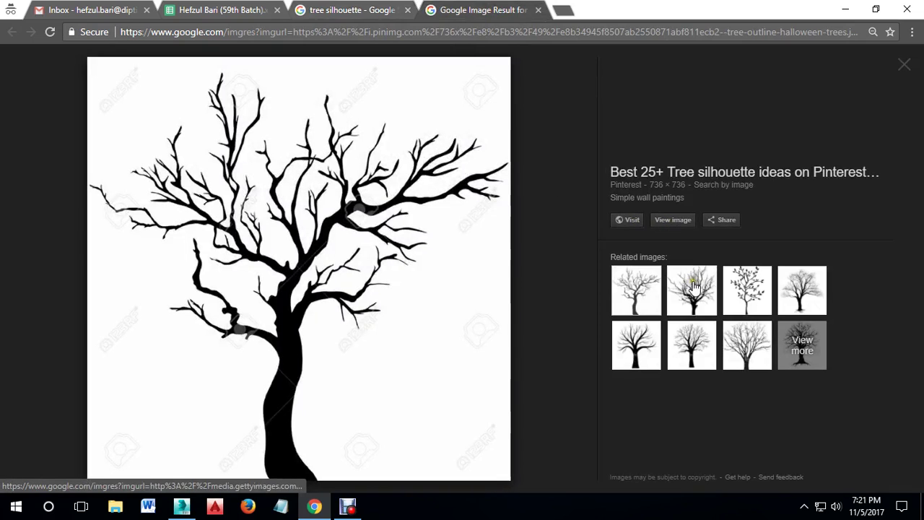
{"action": "left_click", "coordinate": [693, 287]}
{"action": "left_click", "coordinate": [635, 289]}
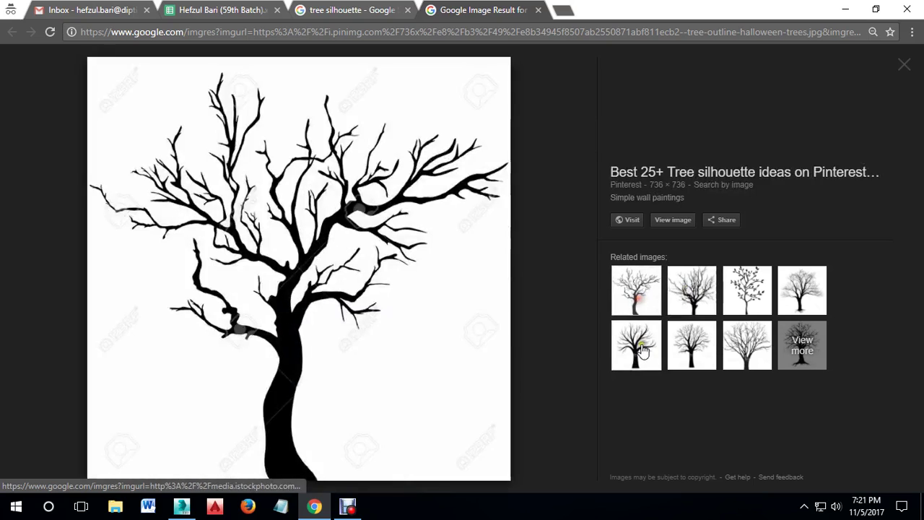
{"action": "left_click", "coordinate": [638, 345]}
{"action": "left_click", "coordinate": [697, 352]}
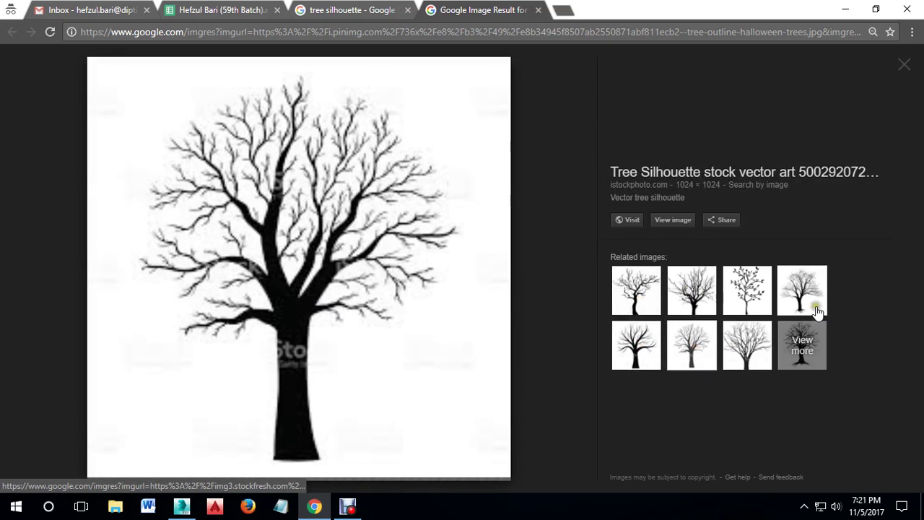
{"action": "left_click", "coordinate": [811, 291]}
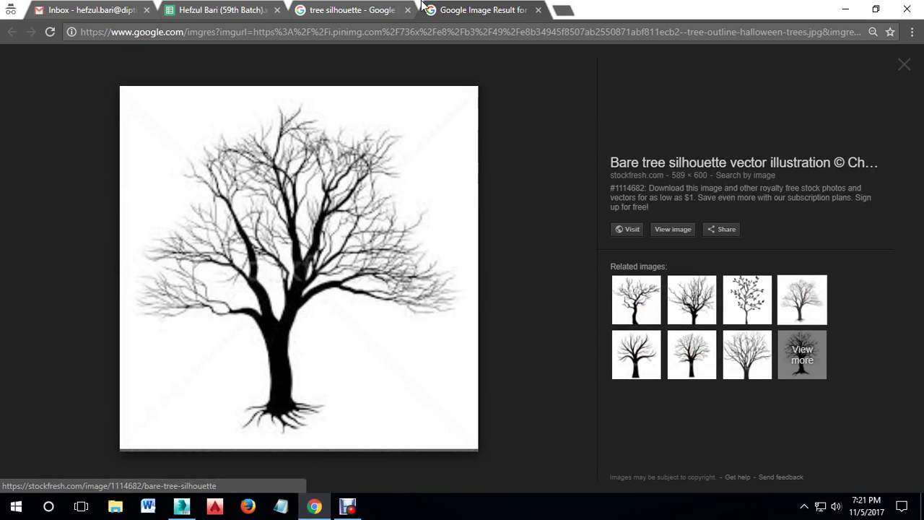
Step: Back in the tree silhouette results, preview the third tree image and close it
{"action": "left_click", "coordinate": [376, 10]}
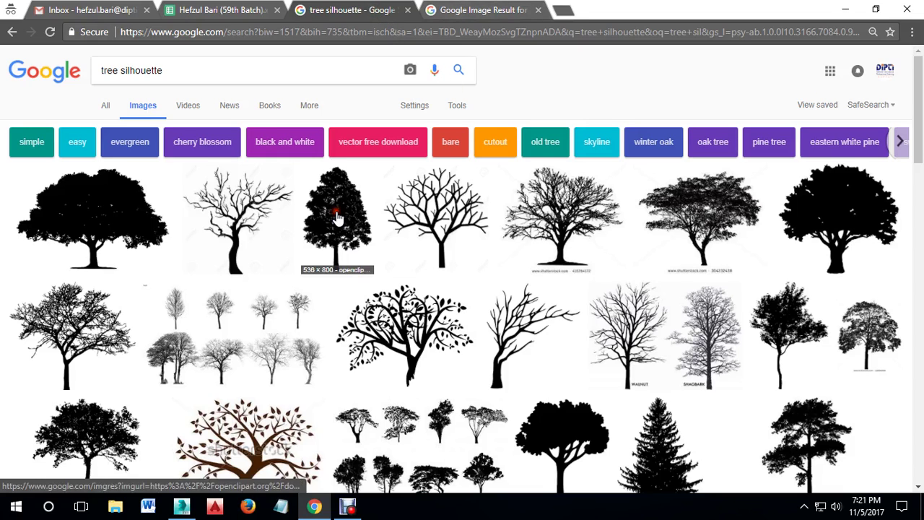
{"action": "left_click", "coordinate": [336, 210]}
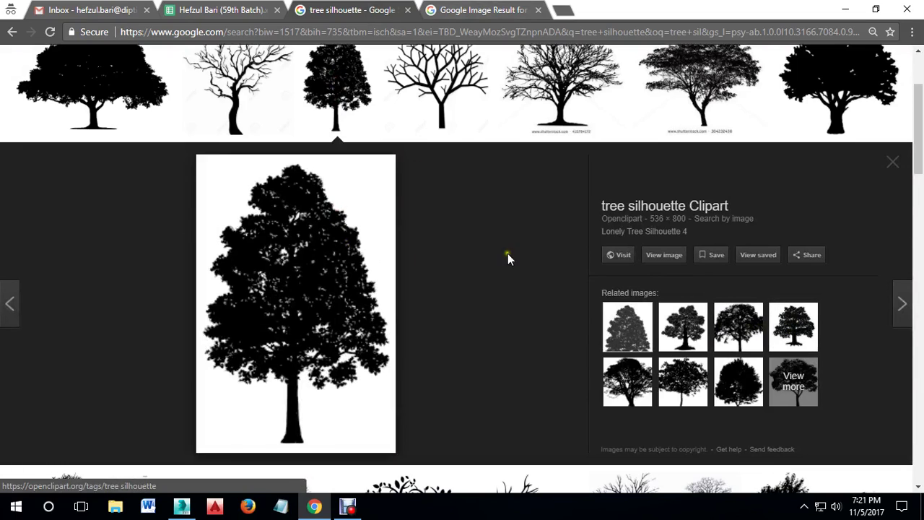
{"action": "left_click", "coordinate": [892, 162]}
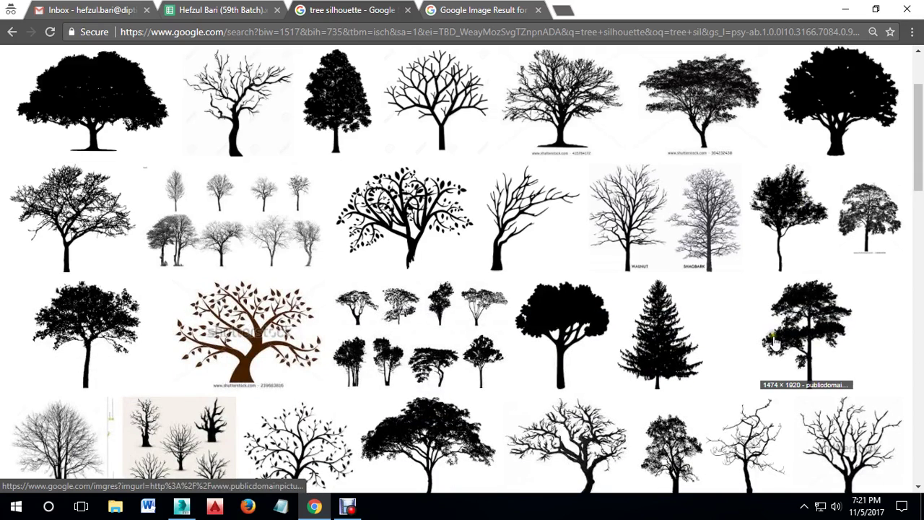
Step: Open the black oak tree silhouette result full-size in its own tab
{"action": "left_click", "coordinate": [581, 337]}
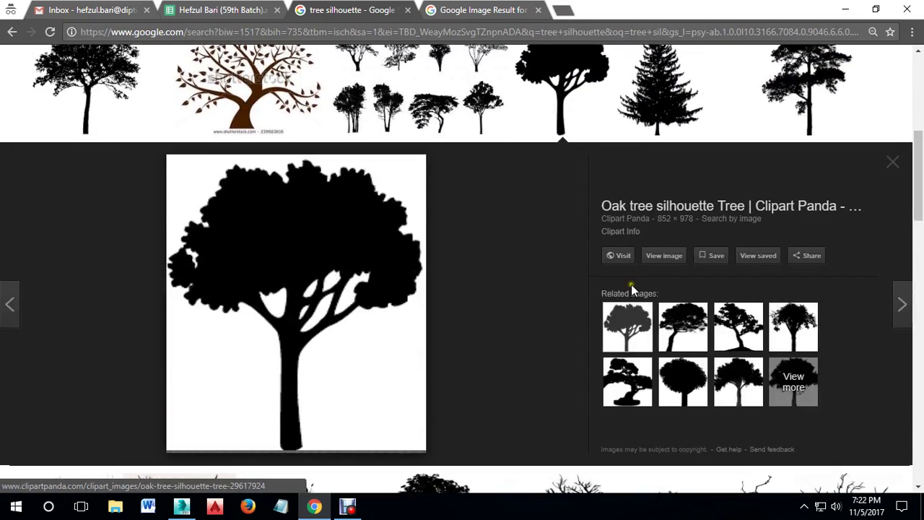
{"action": "left_click", "coordinate": [663, 256]}
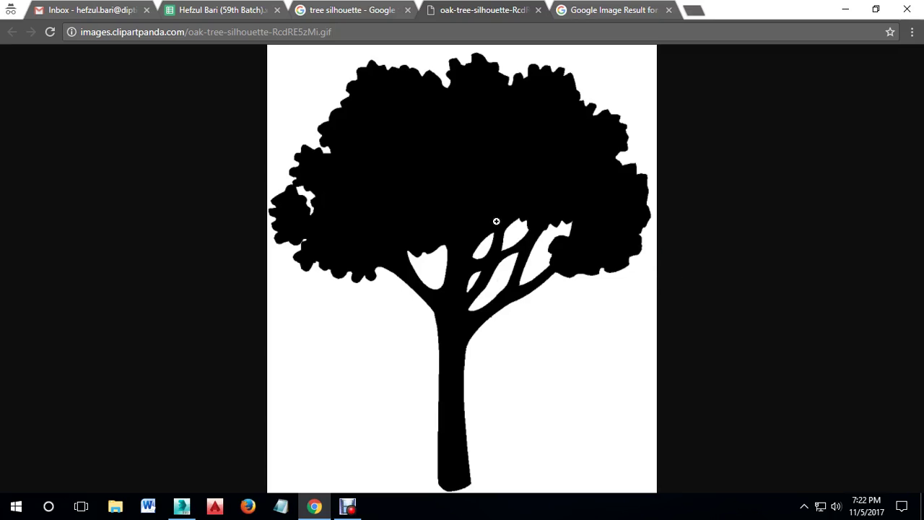
{"action": "left_click", "coordinate": [496, 221]}
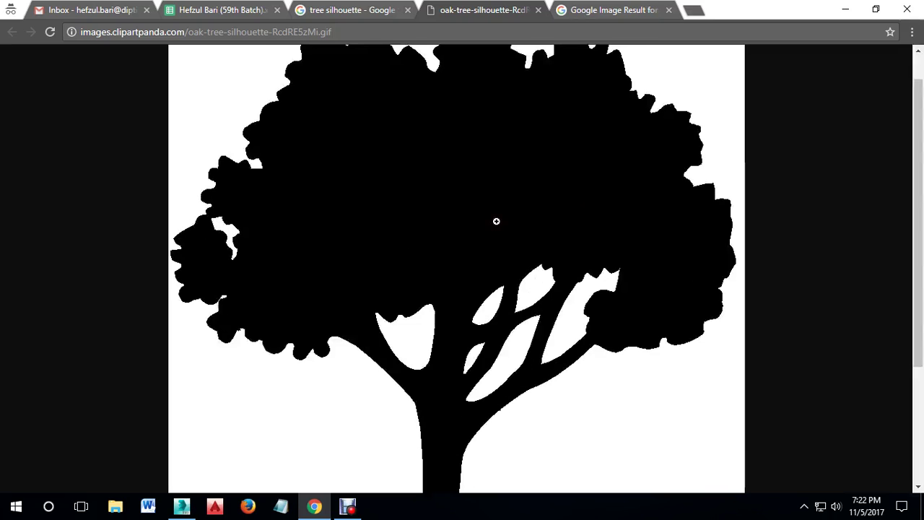
Step: Start saving the oak image to IDB (F:)/59 Evening 3DS Max, then cancel and close its tab
{"action": "right_click", "coordinate": [522, 236]}
{"action": "left_click", "coordinate": [579, 257]}
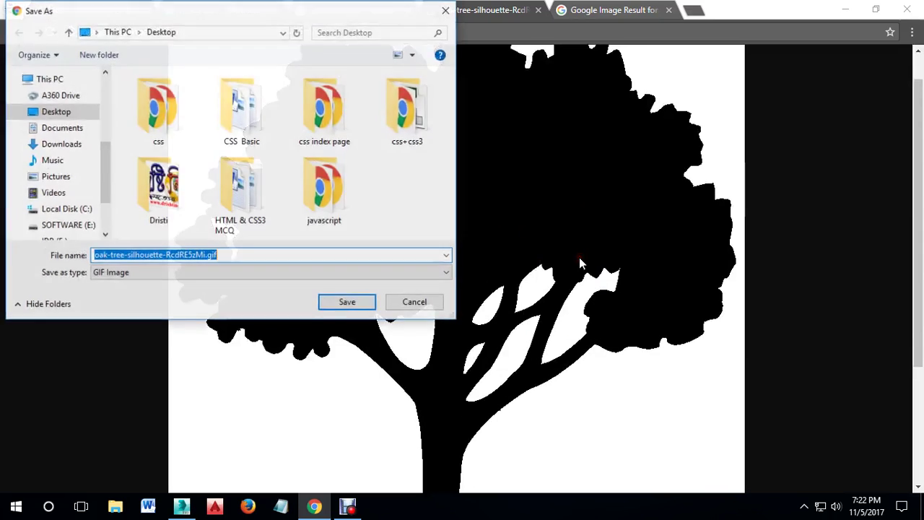
{"action": "left_click", "coordinate": [106, 204]}
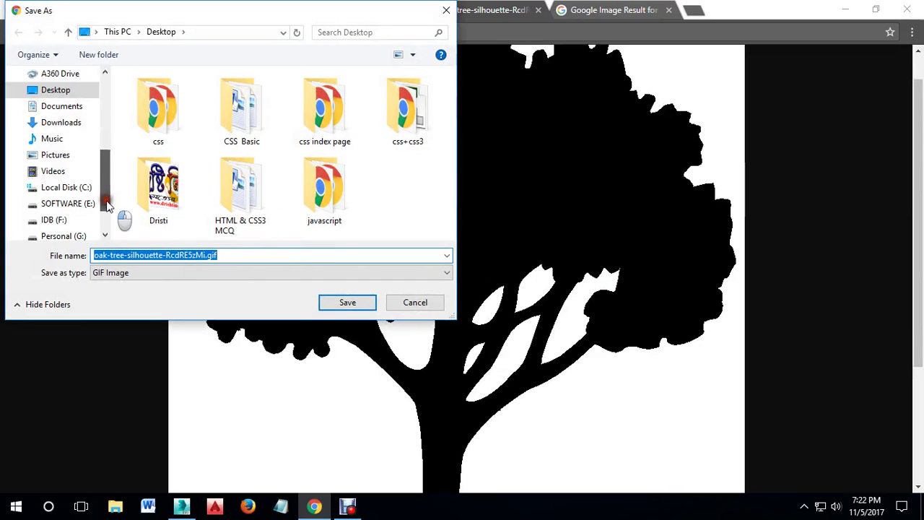
{"action": "scroll", "coordinate": [106, 203], "scroll_direction": "down", "scroll_amount": 2}
{"action": "left_click", "coordinate": [54, 171]}
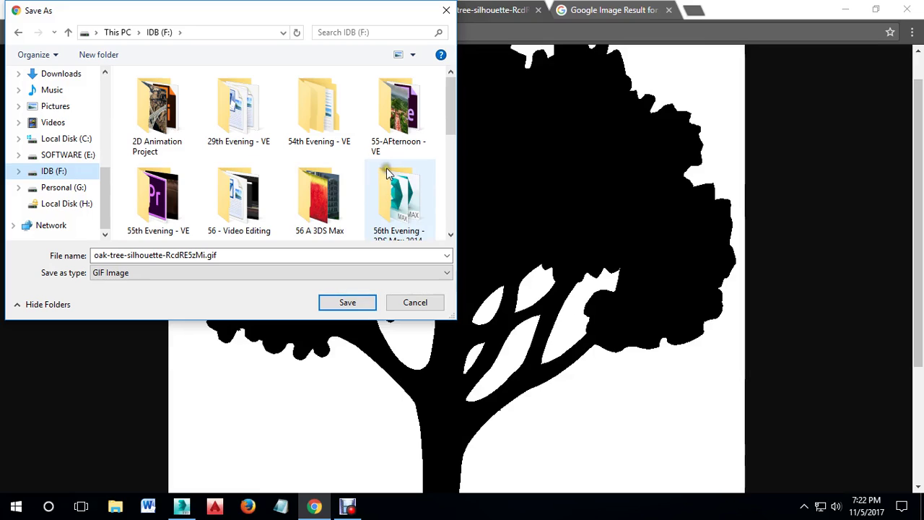
{"action": "scroll", "coordinate": [391, 175], "scroll_direction": "down", "scroll_amount": 2}
{"action": "scroll", "coordinate": [386, 166], "scroll_direction": "down", "scroll_amount": 2}
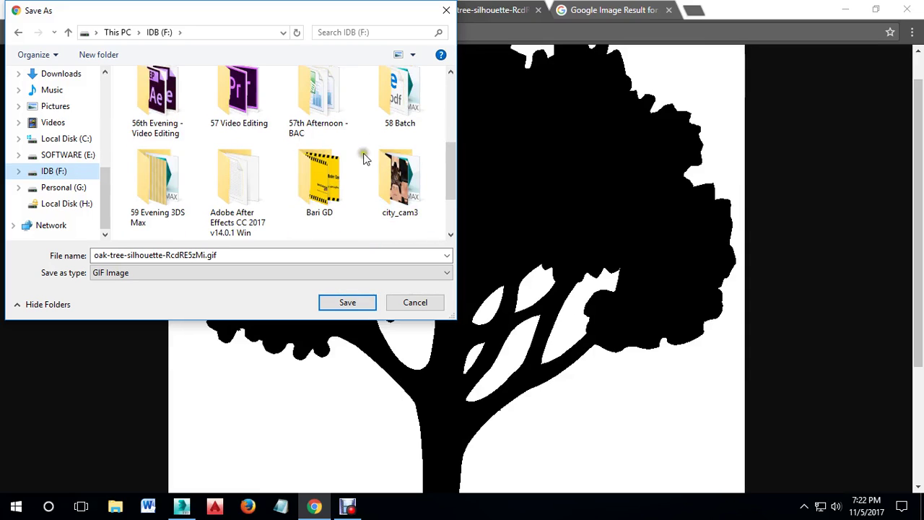
{"action": "double_click", "coordinate": [156, 185]}
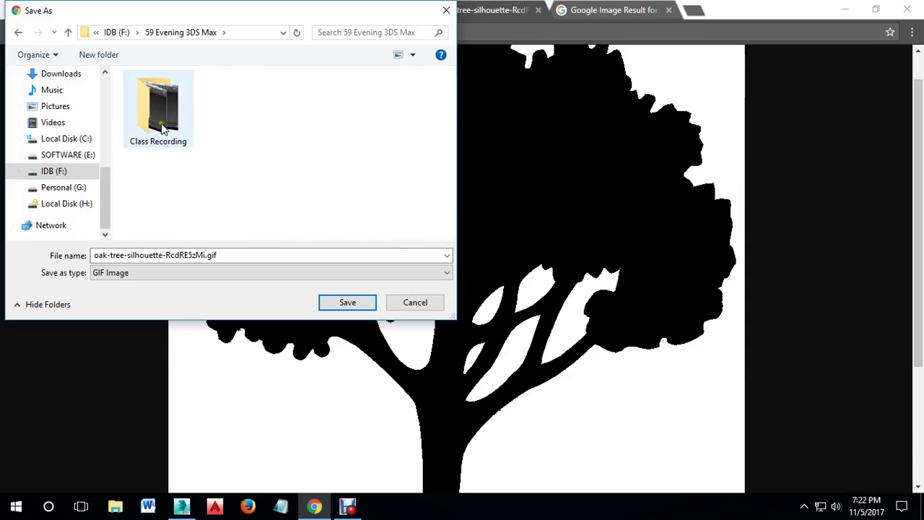
{"action": "left_click", "coordinate": [416, 303]}
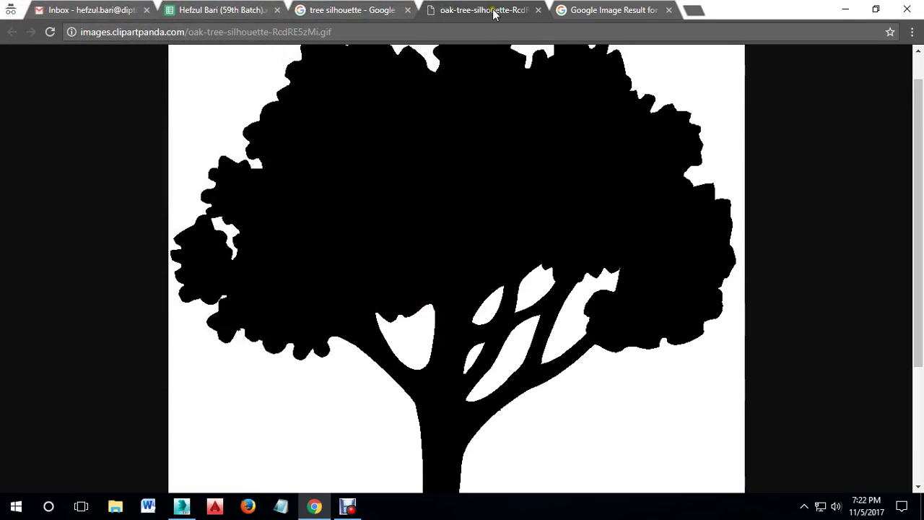
{"action": "left_click", "coordinate": [538, 10]}
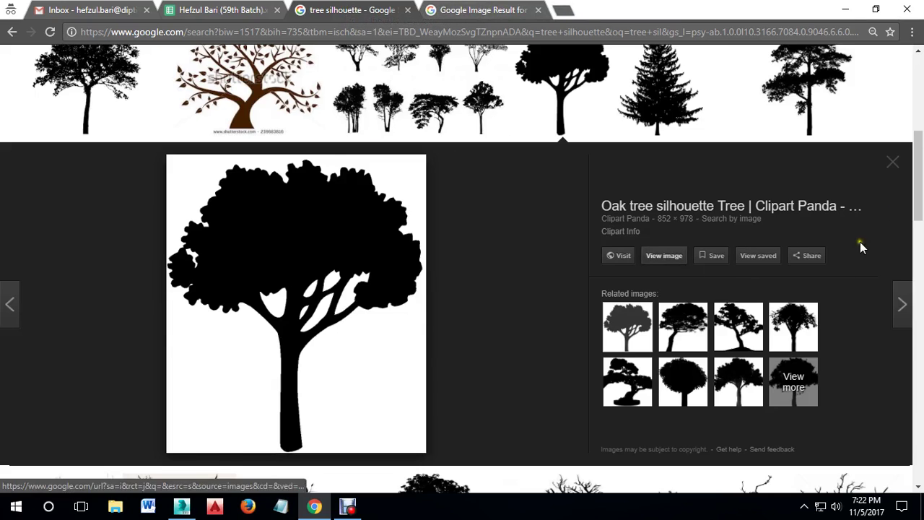
Step: Preview the pine, bonsai maple and tree-with-roots images, opening the Pixabay source page
{"action": "left_click", "coordinate": [693, 325]}
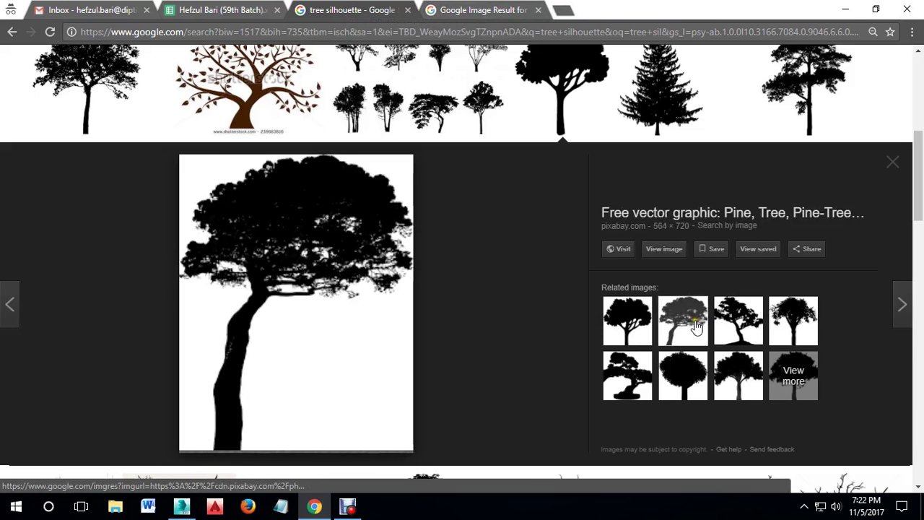
{"action": "left_click", "coordinate": [740, 331]}
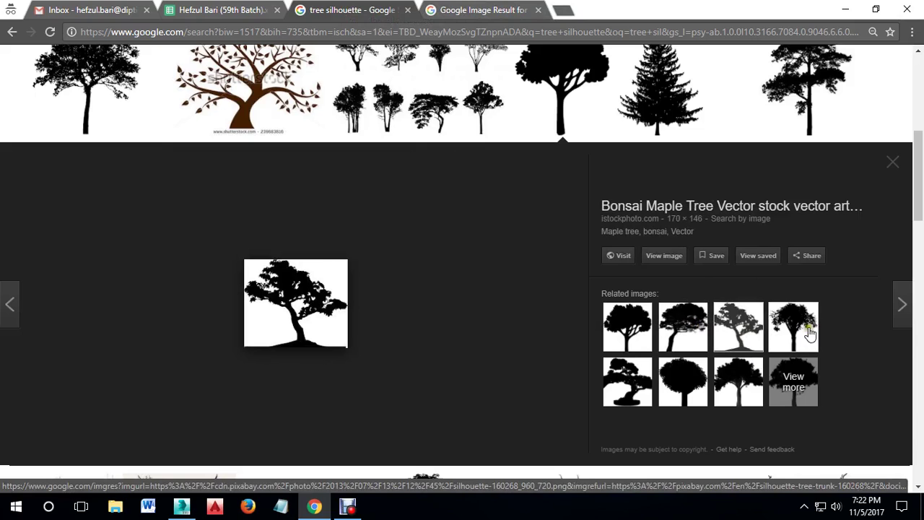
{"action": "left_click", "coordinate": [810, 333]}
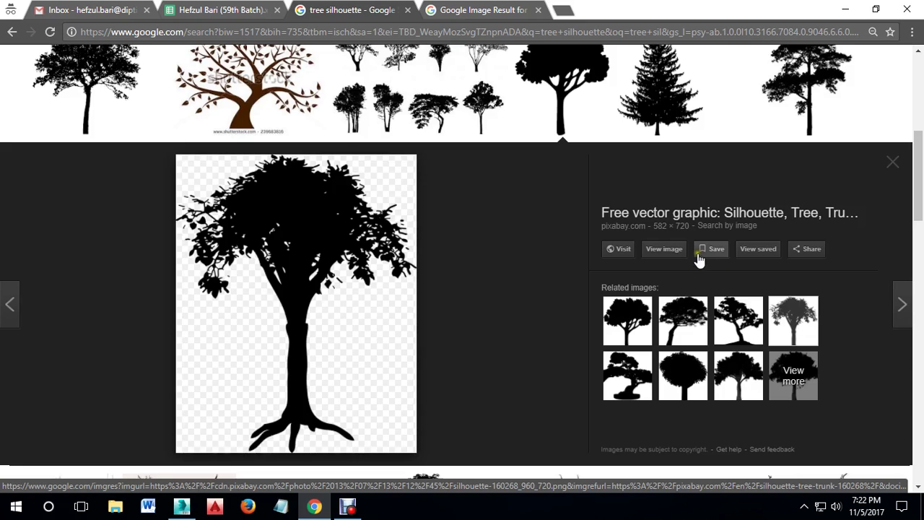
{"action": "left_click", "coordinate": [672, 251]}
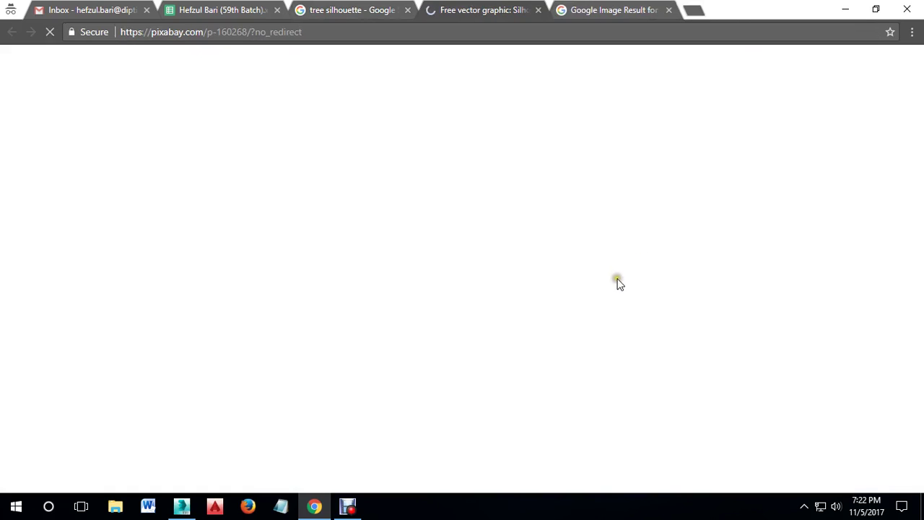
Step: Try downloading the 1034×1280 PNG, pass the captcha, dismiss the sign-up prompt and close the tab
{"action": "left_click", "coordinate": [781, 304]}
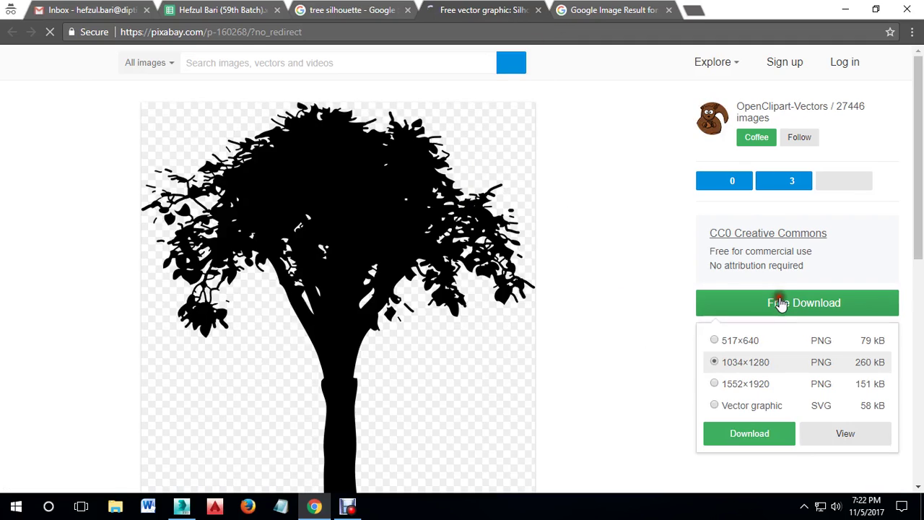
{"action": "left_click", "coordinate": [773, 437]}
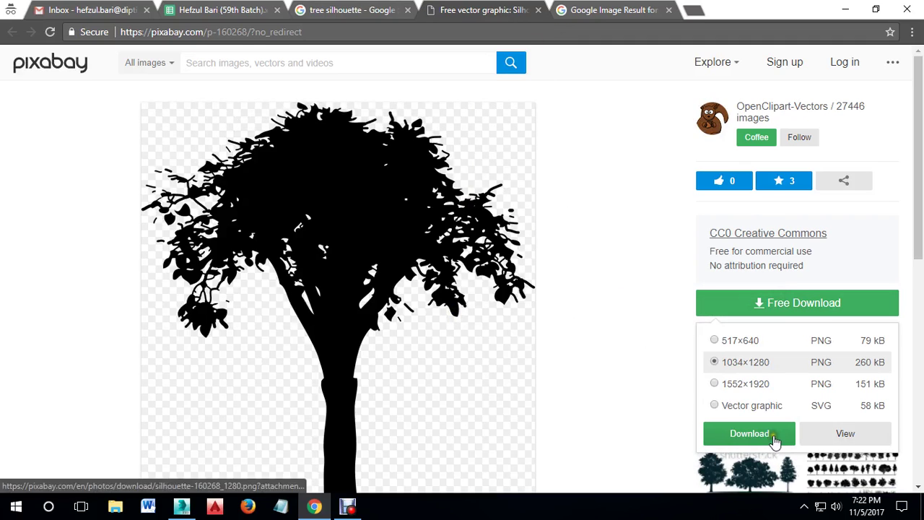
{"action": "left_click", "coordinate": [773, 437]}
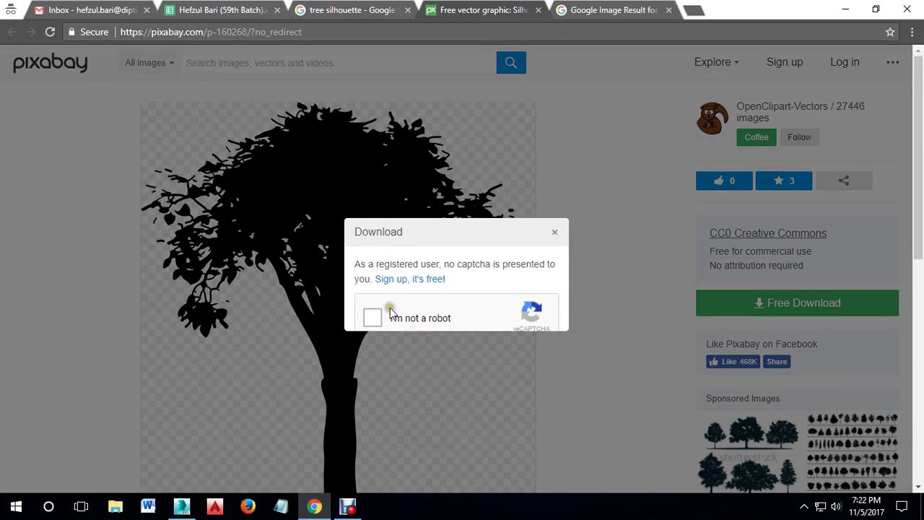
{"action": "left_click", "coordinate": [373, 318]}
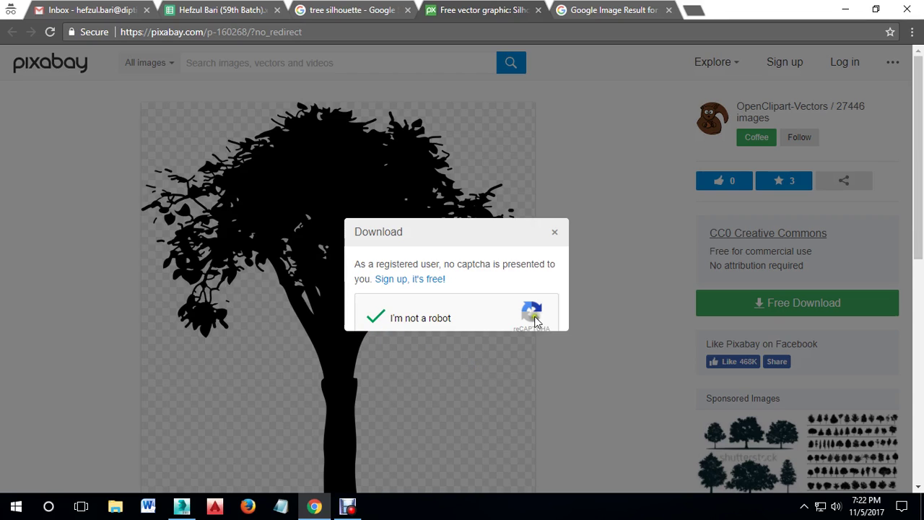
{"action": "scroll", "coordinate": [516, 298], "scroll_direction": "down", "scroll_amount": 2}
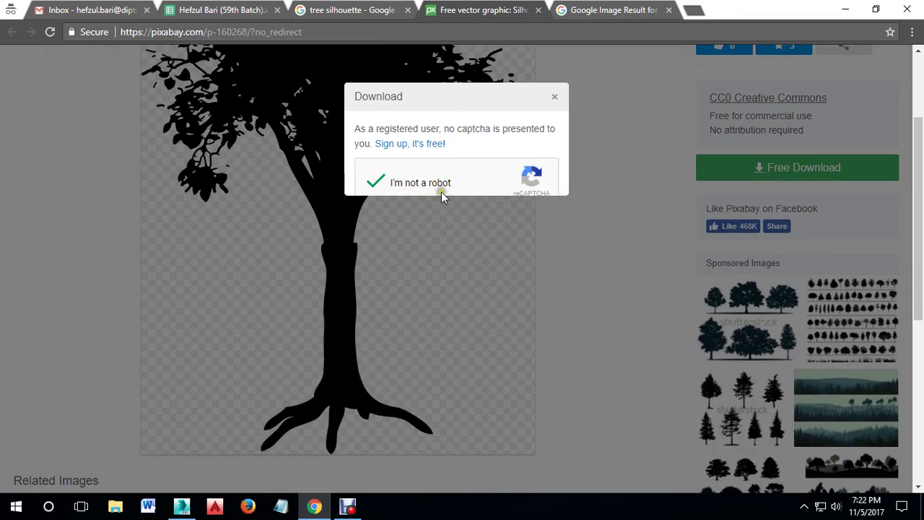
{"action": "left_click", "coordinate": [555, 96]}
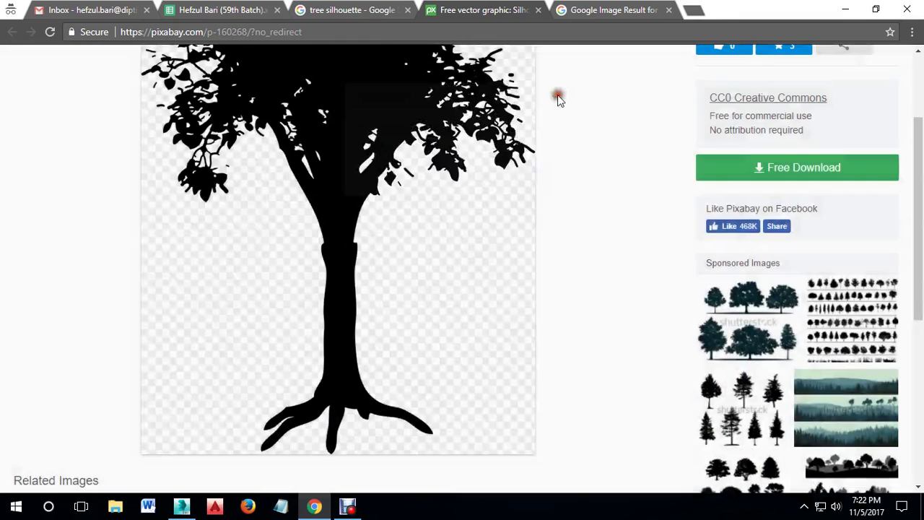
{"action": "middle_click", "coordinate": [479, 10]}
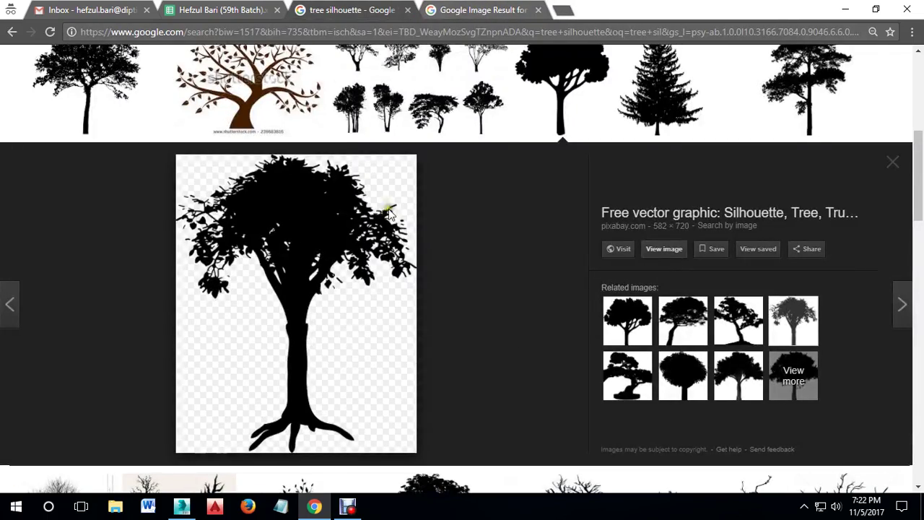
{"action": "scroll", "coordinate": [729, 350], "scroll_direction": "down", "scroll_amount": 3}
Step: Open the Savannah tree silhouette result full-size
{"action": "scroll", "coordinate": [729, 350], "scroll_direction": "down", "scroll_amount": 3}
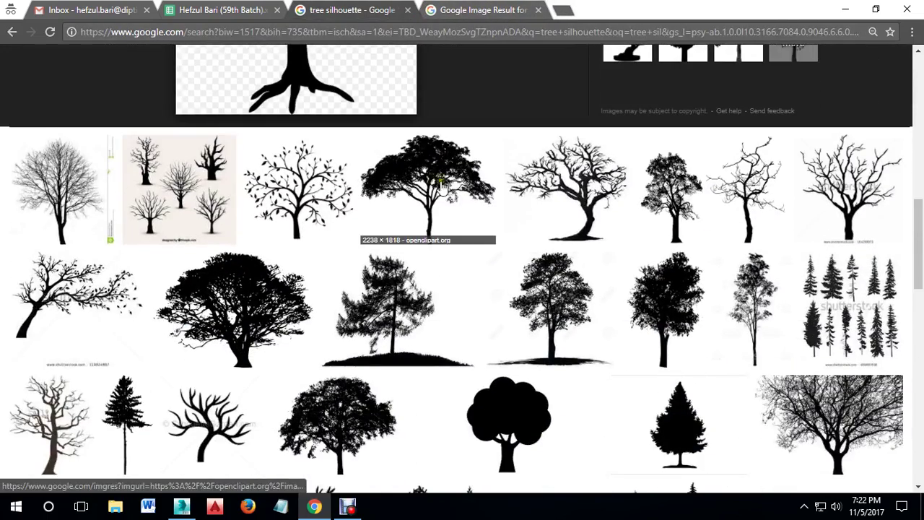
{"action": "left_click", "coordinate": [437, 184]}
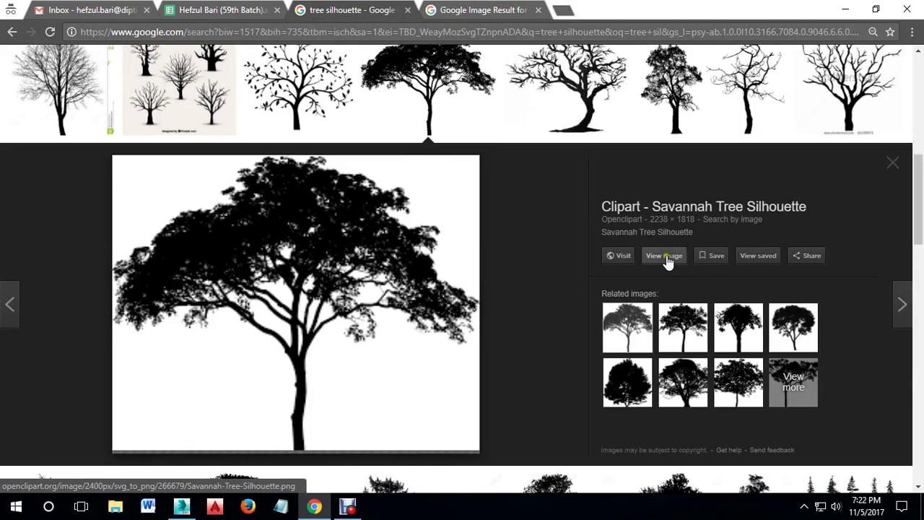
{"action": "left_click", "coordinate": [665, 258]}
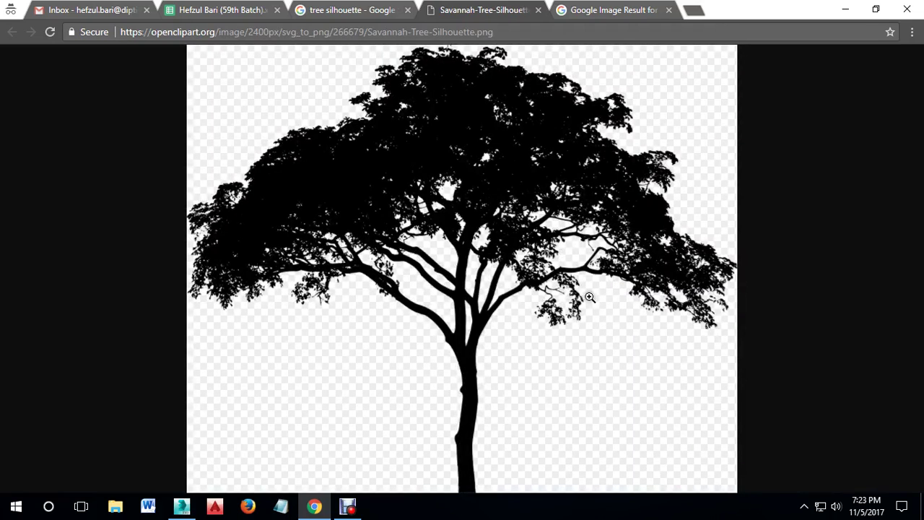
Step: Save Savannah-Tree-Silhouette.png into IDB (F:)/59 Evening 3DS Max and close the image tabs
{"action": "right_click", "coordinate": [483, 262]}
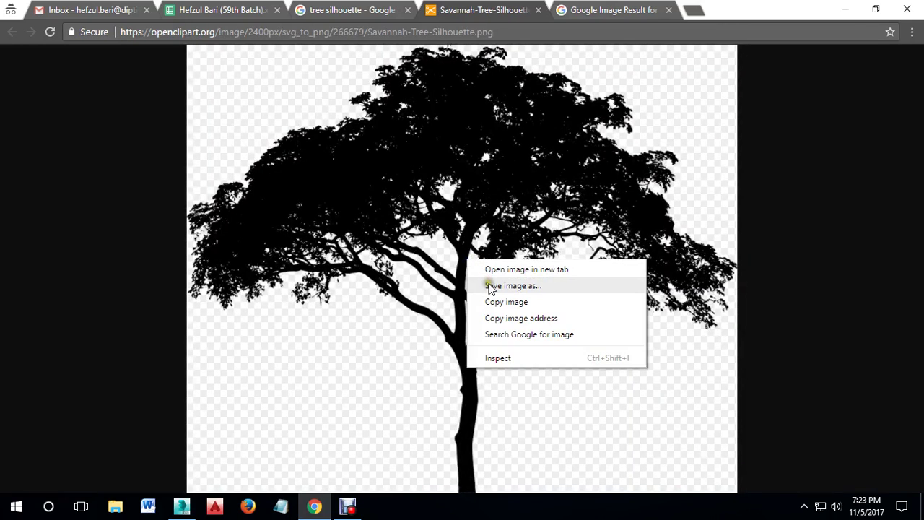
{"action": "left_click", "coordinate": [488, 285]}
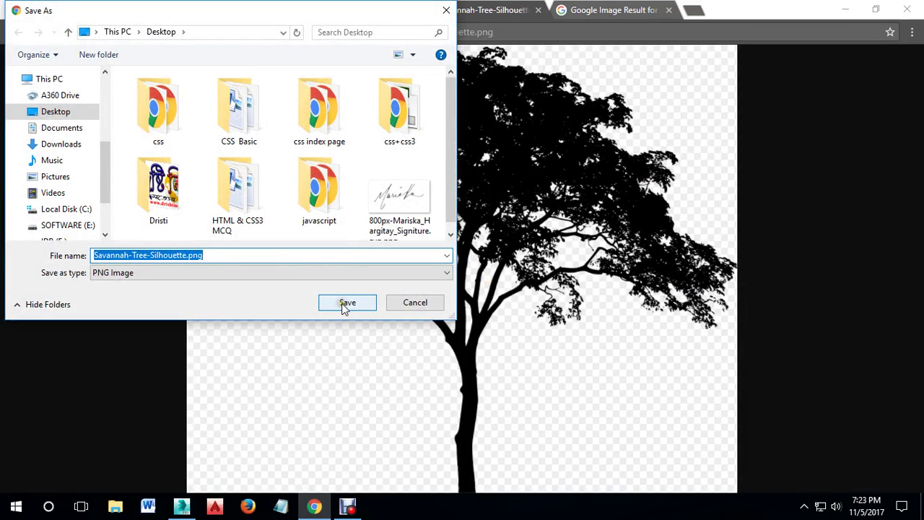
{"action": "scroll", "coordinate": [79, 233], "scroll_direction": "down", "scroll_amount": 1}
{"action": "left_click", "coordinate": [71, 222]}
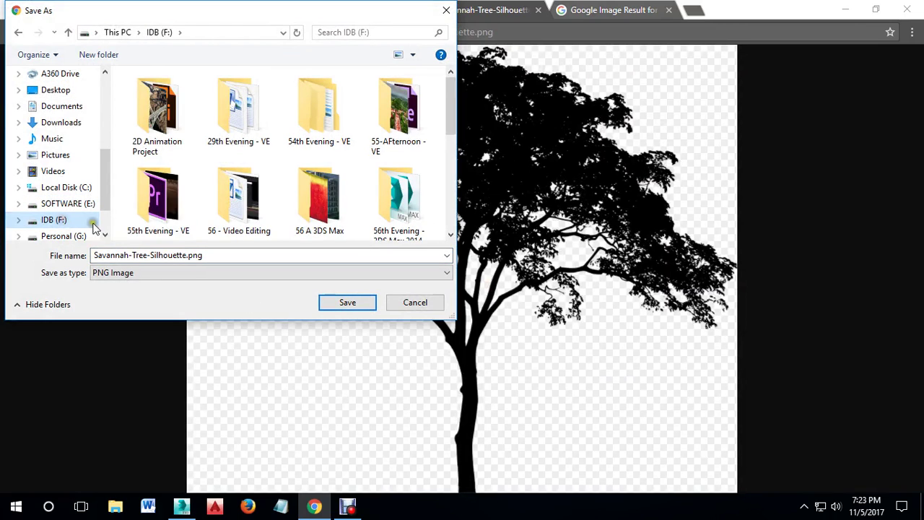
{"action": "scroll", "coordinate": [258, 220], "scroll_direction": "down", "scroll_amount": 1}
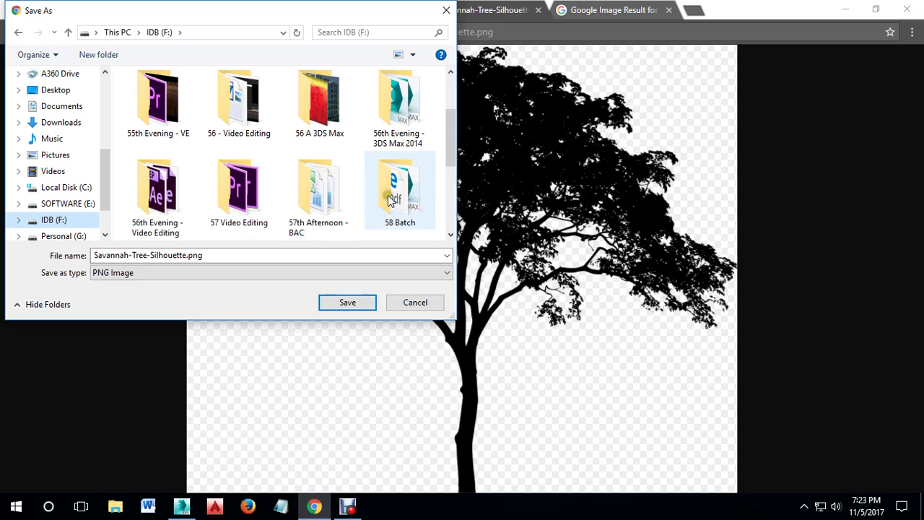
{"action": "scroll", "coordinate": [390, 201], "scroll_direction": "down", "scroll_amount": 1}
{"action": "double_click", "coordinate": [159, 180]}
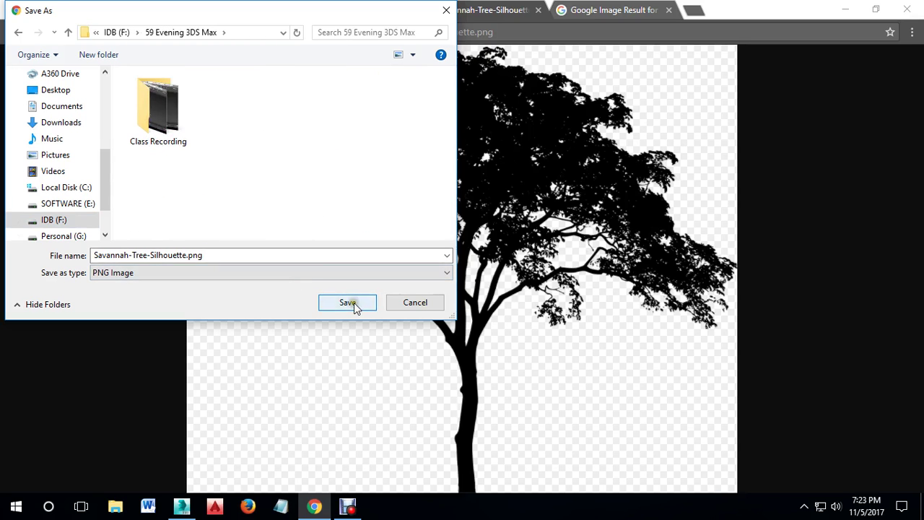
{"action": "left_click", "coordinate": [348, 302]}
{"action": "key", "text": "ctrl+w"}
{"action": "key", "text": "ctrl+w"}
{"action": "key", "text": "ctrl+w"}
Step: Back in 3ds Max, select the target spotlight and choose Bitmap for its Projector Map
{"action": "left_click", "coordinate": [844, 9]}
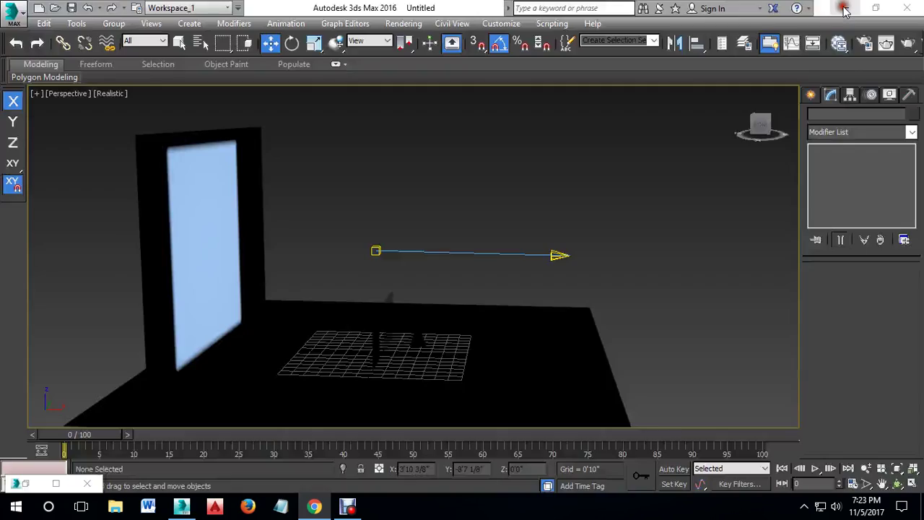
{"action": "left_click", "coordinate": [555, 255]}
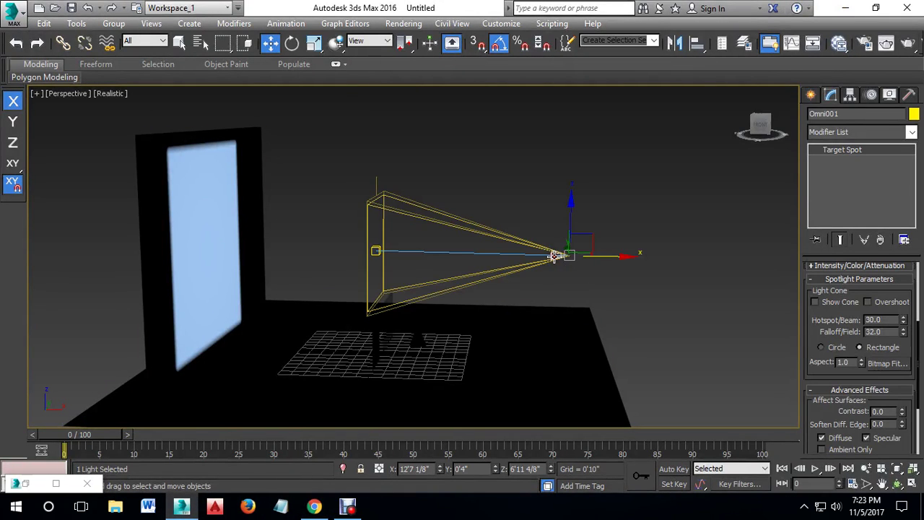
{"action": "scroll", "coordinate": [825, 335], "scroll_direction": "down", "scroll_amount": 2}
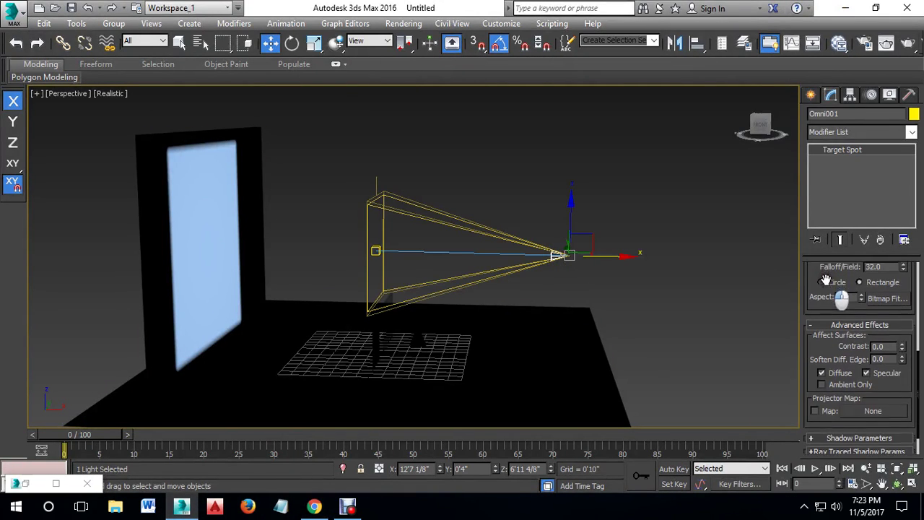
{"action": "scroll", "coordinate": [865, 372], "scroll_direction": "down", "scroll_amount": 1}
{"action": "left_click", "coordinate": [871, 402]}
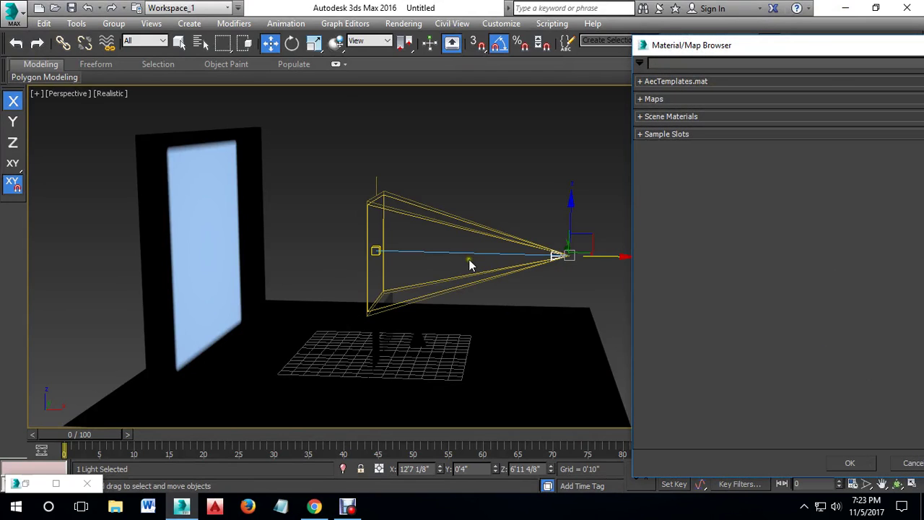
{"action": "left_click", "coordinate": [639, 100]}
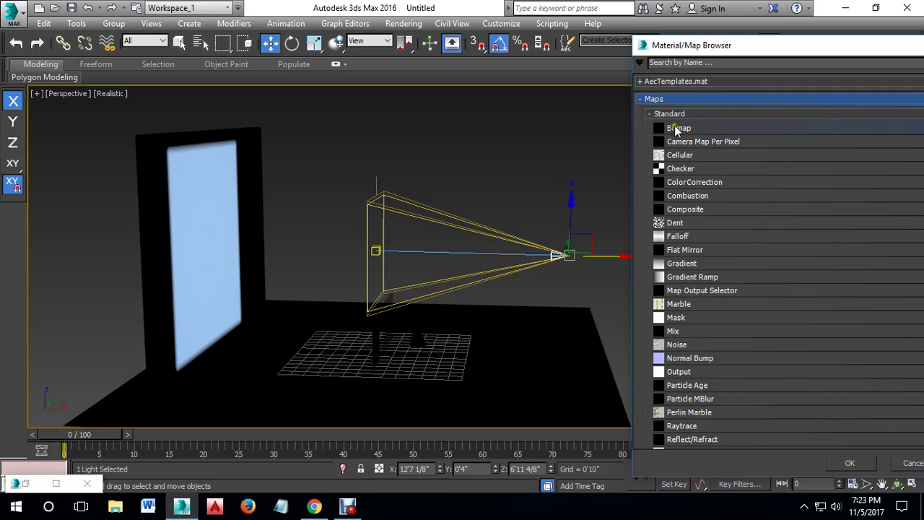
{"action": "left_click_drag", "start_coordinate": [679, 51], "coordinate": [608, 49]}
{"action": "double_click", "coordinate": [608, 126]}
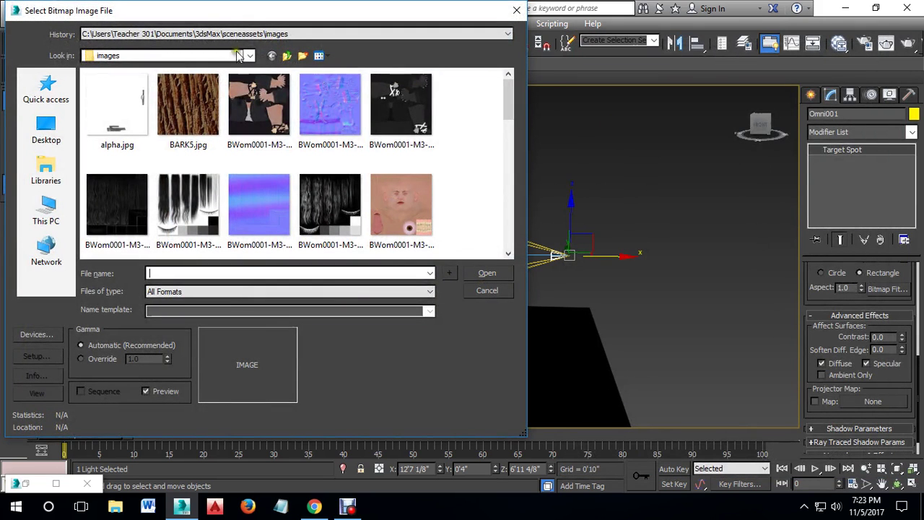
Step: Load Savannah-Tree-Silhouette.png from the recent-folder history as the projector image
{"action": "left_click", "coordinate": [243, 34]}
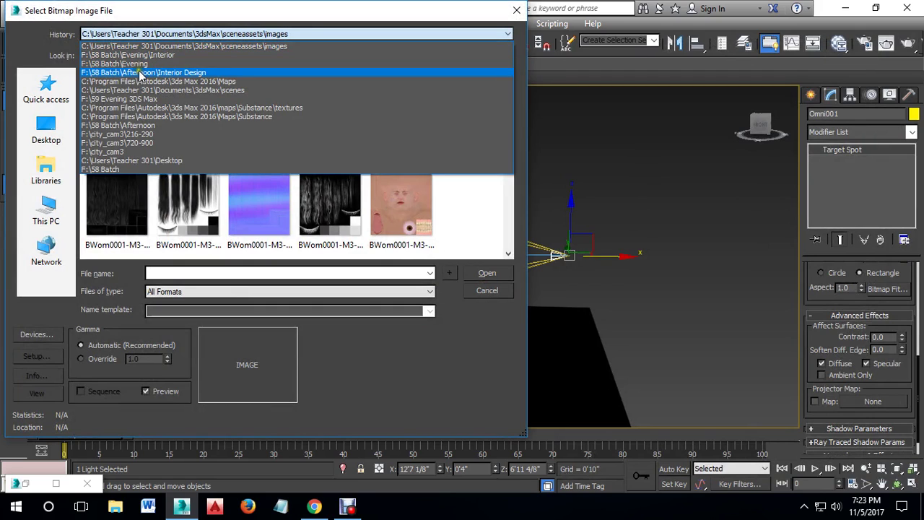
{"action": "left_click", "coordinate": [137, 99]}
{"action": "left_click", "coordinate": [345, 152]}
{"action": "left_click", "coordinate": [491, 274]}
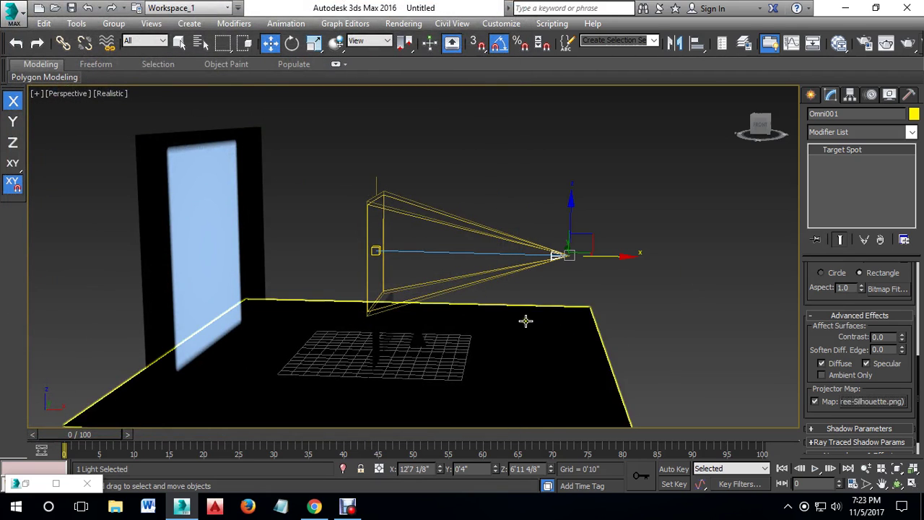
Step: Test render the projection on the wall, then orbit and reselect the spotlight
{"action": "mouse_move", "coordinate": [468, 305]}
{"action": "middle_mouse_down", "text": "alt"}
{"action": "mouse_move", "coordinate": [438, 286]}
{"action": "mouse_move", "coordinate": [381, 289]}
{"action": "middle_mouse_up", "text": "alt"}
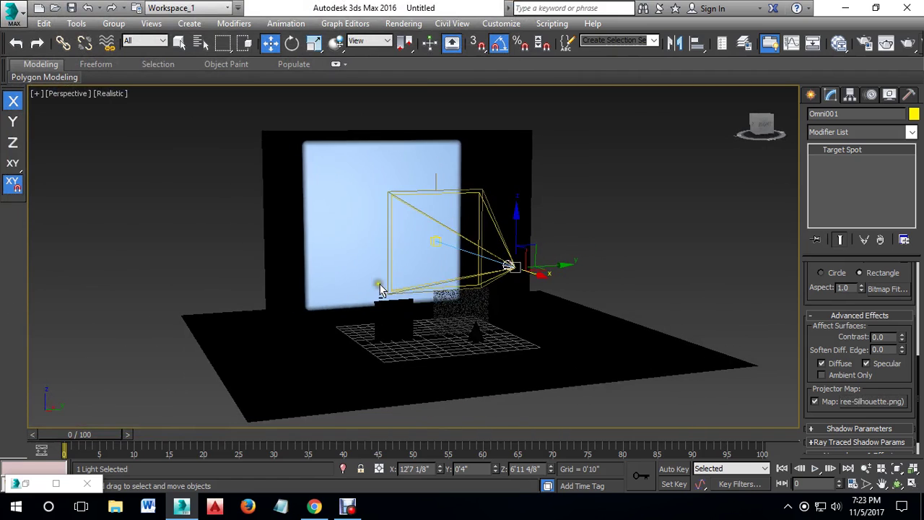
{"action": "left_click", "coordinate": [624, 211]}
{"action": "left_click", "coordinate": [886, 43]}
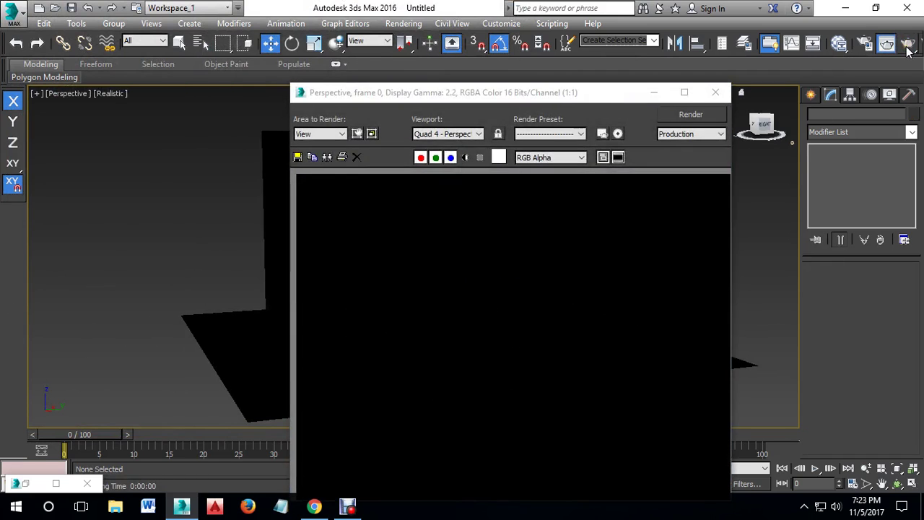
{"action": "left_click", "coordinate": [716, 92]}
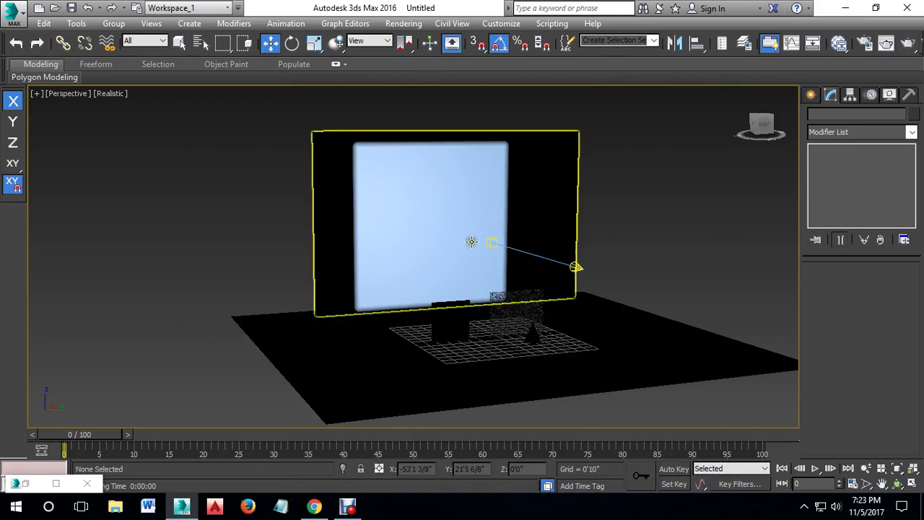
{"action": "scroll", "coordinate": [486, 259], "scroll_direction": "up", "scroll_amount": 3}
{"action": "scroll", "coordinate": [485, 259], "scroll_direction": "up", "scroll_amount": 2}
{"action": "middle_click_drag", "start_coordinate": [501, 267], "coordinate": [547, 278], "text": "alt"}
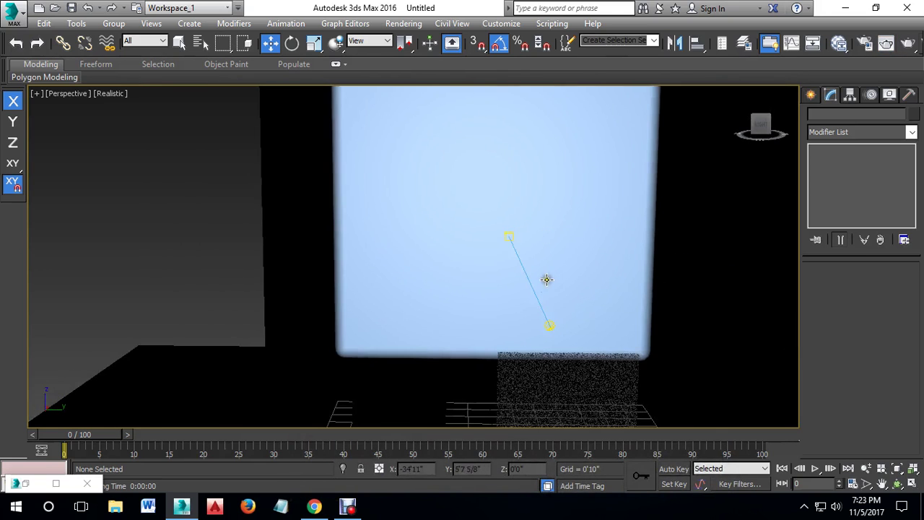
{"action": "left_click", "coordinate": [550, 324]}
{"action": "middle_click_drag", "start_coordinate": [550, 325], "coordinate": [623, 296], "text": "alt"}
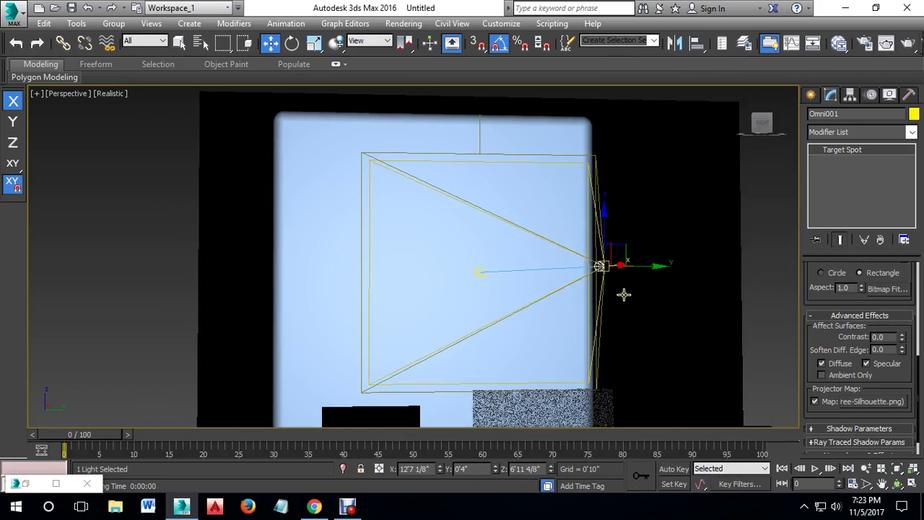
{"action": "left_click", "coordinate": [734, 237]}
{"action": "left_click", "coordinate": [600, 266]}
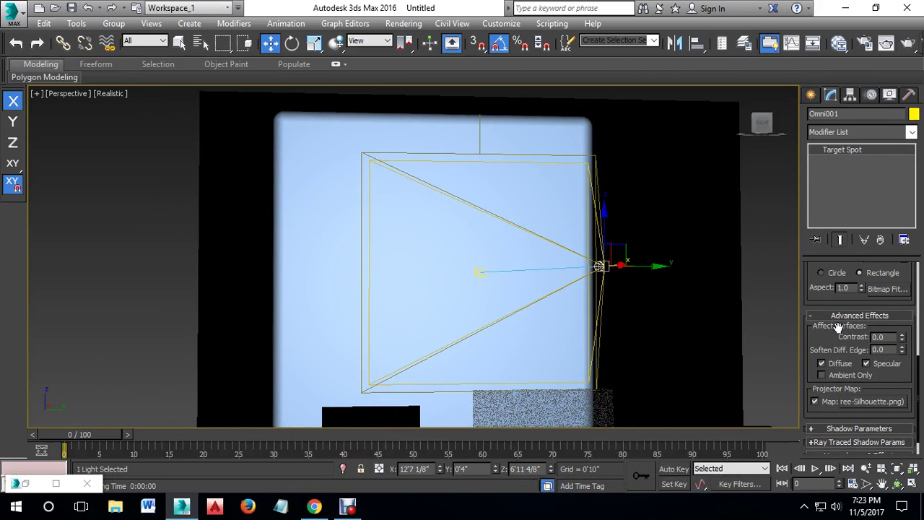
Step: Set the spotlight's intensity Multiplier to 5.0
{"action": "scroll", "coordinate": [821, 303], "scroll_direction": "up", "scroll_amount": 1}
{"action": "scroll", "coordinate": [835, 320], "scroll_direction": "up", "scroll_amount": 2}
{"action": "scroll", "coordinate": [838, 332], "scroll_direction": "up", "scroll_amount": 2}
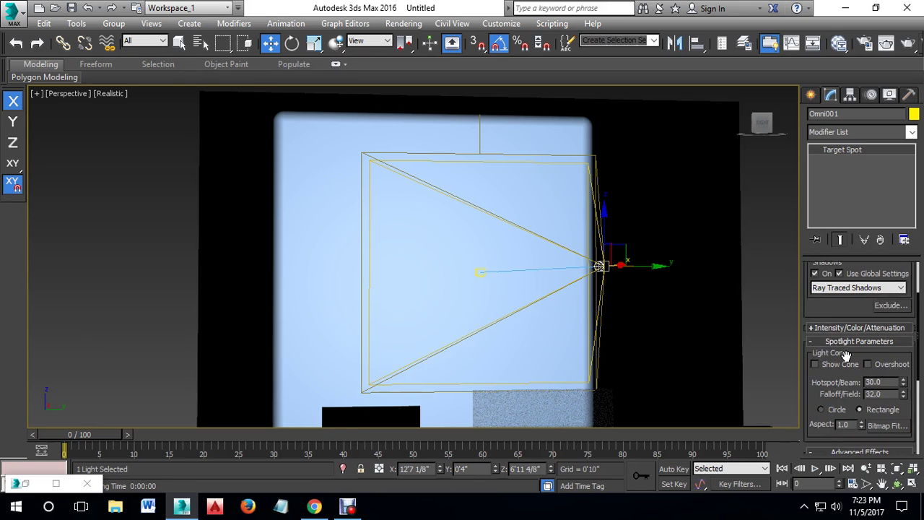
{"action": "left_click", "coordinate": [850, 349]}
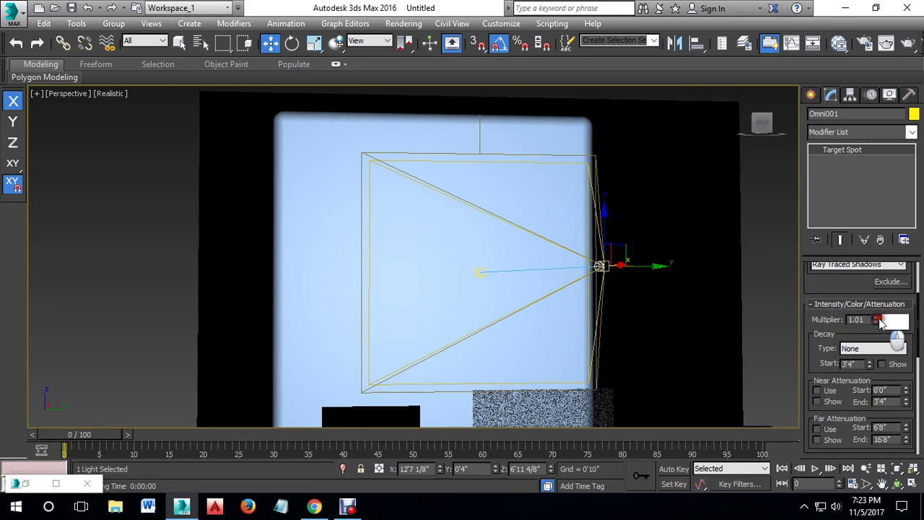
{"action": "left_click_drag", "start_coordinate": [875, 321], "coordinate": [875, 303]}
{"action": "type", "text": "5"}
{"action": "key", "text": "Return"}
Step: Render the brighter wall from a couple of viewpoints, then select the spotlight and wall
{"action": "left_click", "coordinate": [664, 287]}
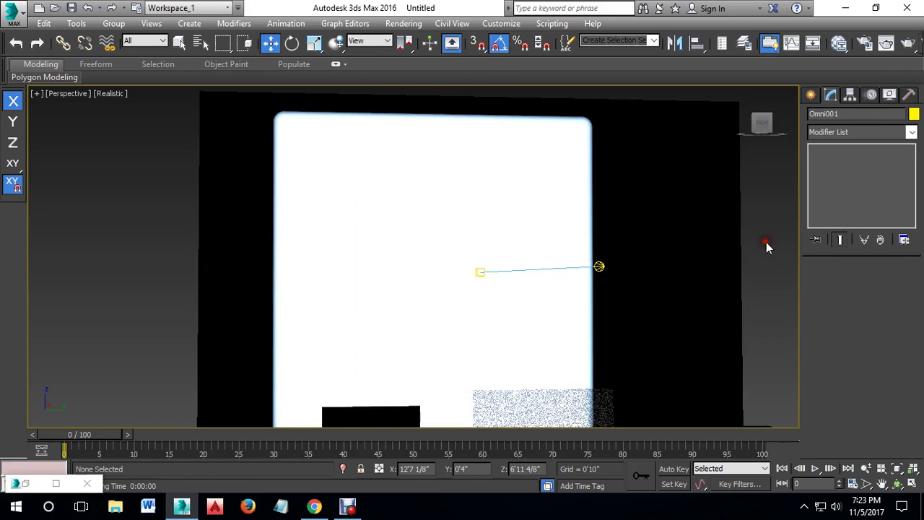
{"action": "left_click", "coordinate": [908, 45]}
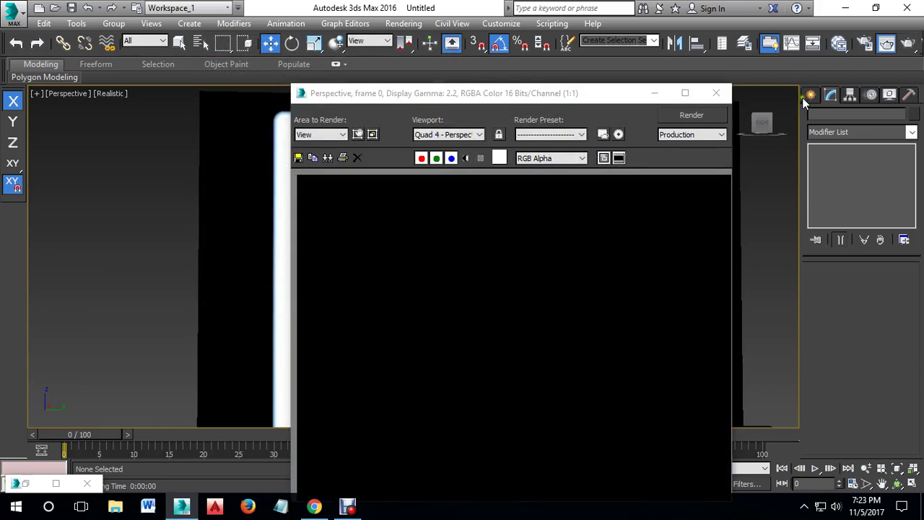
{"action": "left_click", "coordinate": [716, 92]}
{"action": "scroll", "coordinate": [606, 247], "scroll_direction": "down", "scroll_amount": 2}
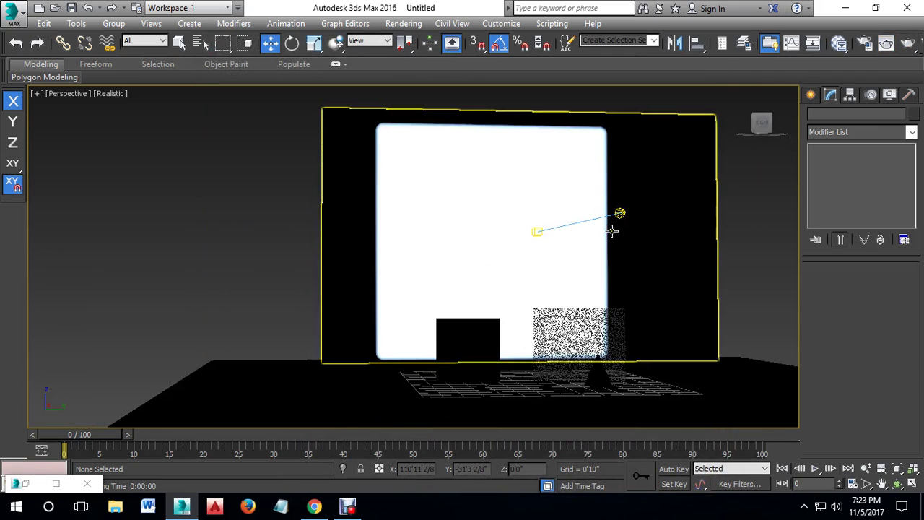
{"action": "scroll", "coordinate": [611, 229], "scroll_direction": "up", "scroll_amount": 2}
{"action": "middle_click_drag", "start_coordinate": [577, 256], "coordinate": [535, 233], "text": "alt"}
{"action": "scroll", "coordinate": [546, 268], "scroll_direction": "up", "scroll_amount": 2}
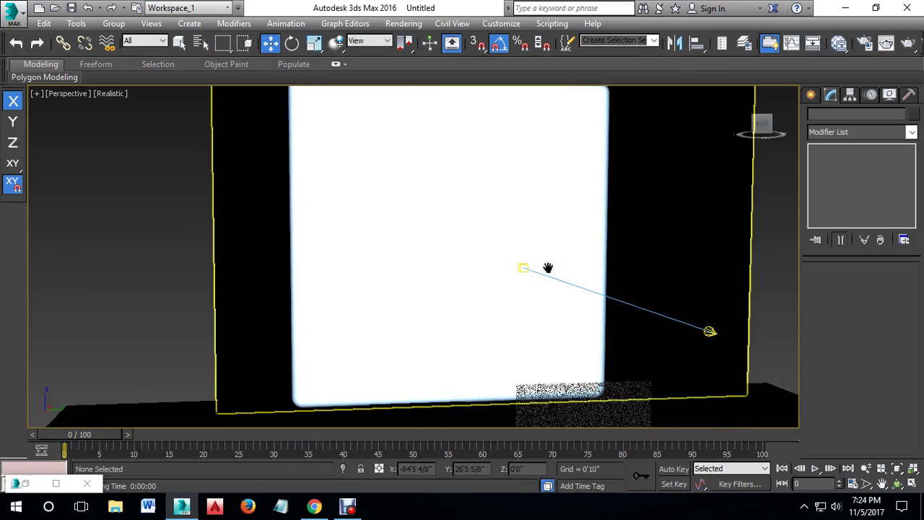
{"action": "scroll", "coordinate": [549, 267], "scroll_direction": "up", "scroll_amount": 3}
{"action": "middle_click_drag", "start_coordinate": [478, 262], "coordinate": [580, 257]}
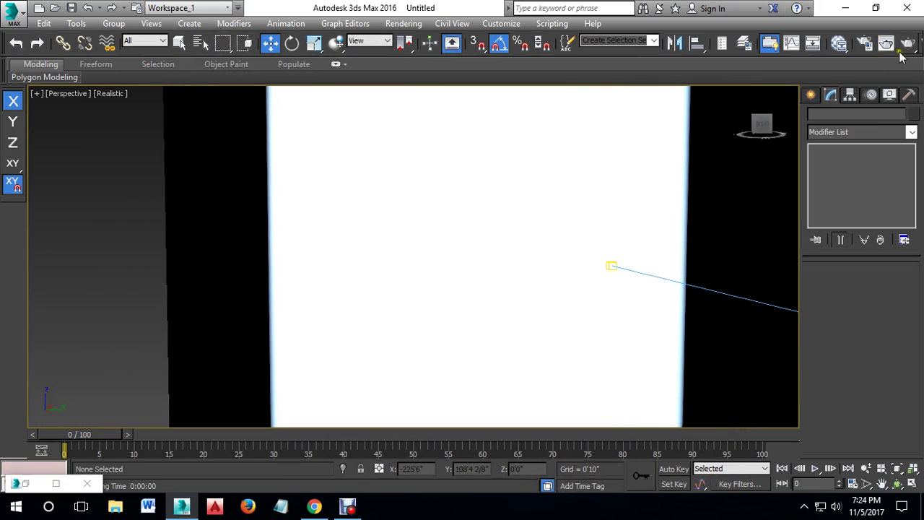
{"action": "left_click", "coordinate": [907, 43]}
{"action": "left_click", "coordinate": [717, 93]}
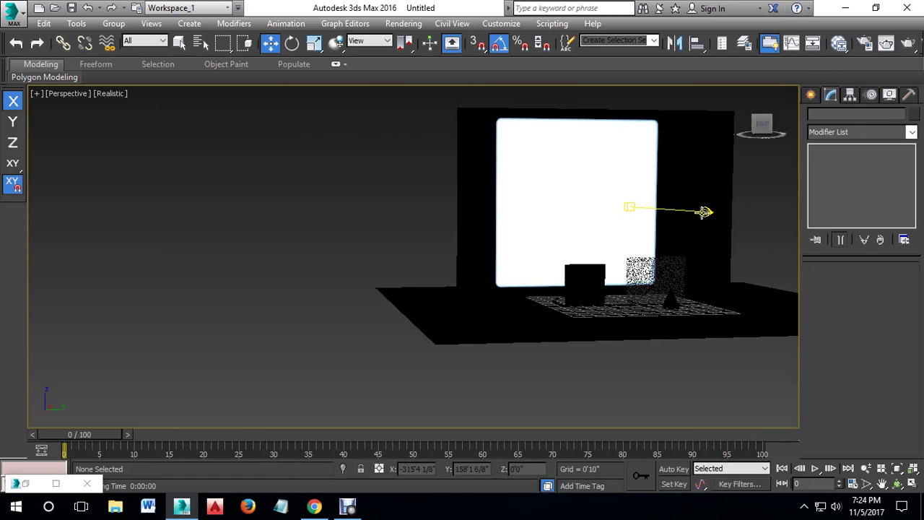
{"action": "left_click", "coordinate": [705, 210]}
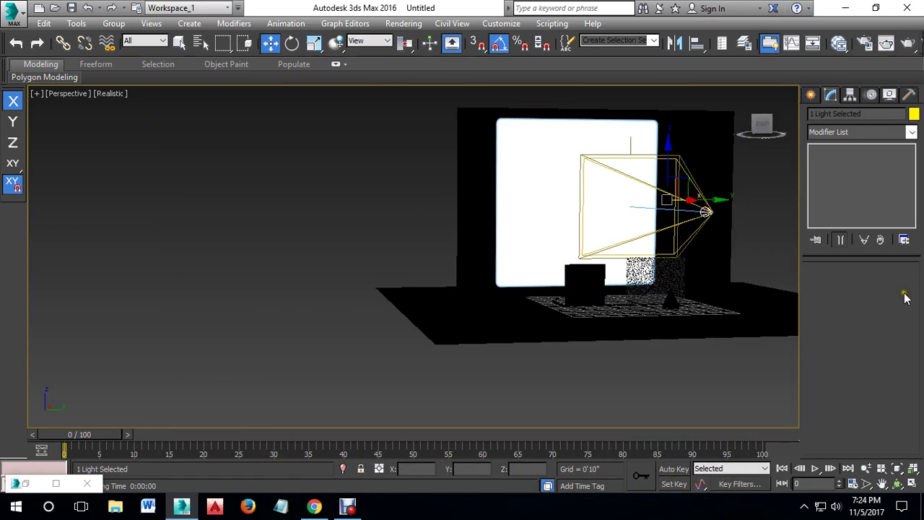
{"action": "left_click", "coordinate": [706, 214]}
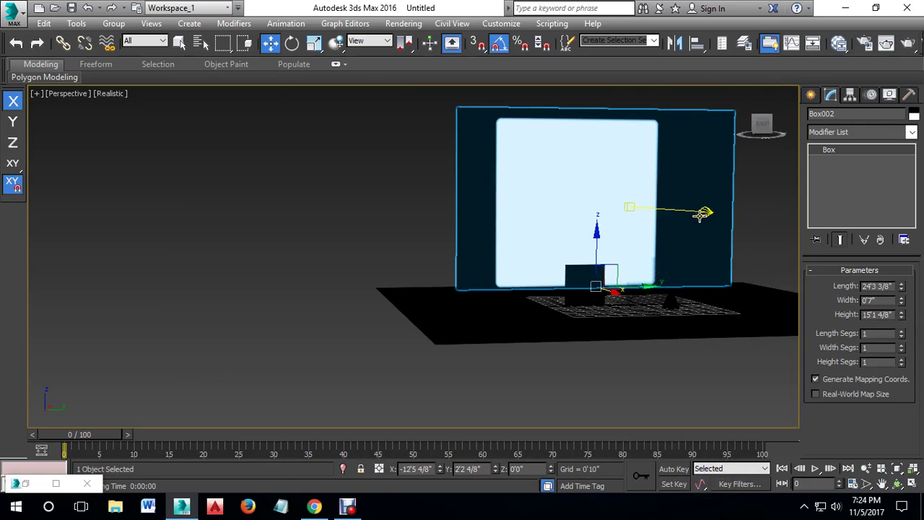
Step: Select the spotlight and change its shadow type from Ray Traced Shadows to Shadow Map
{"action": "left_click", "coordinate": [706, 211]}
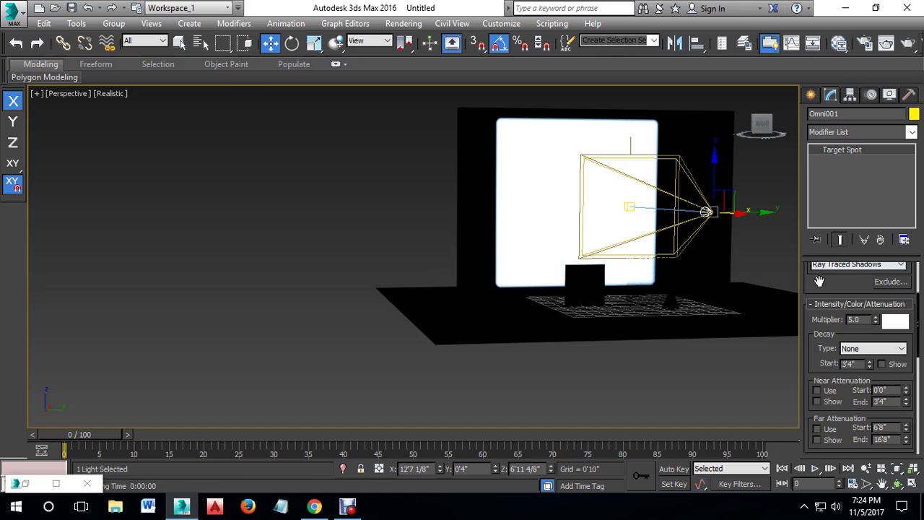
{"action": "scroll", "coordinate": [820, 281], "scroll_direction": "up", "scroll_amount": 2}
{"action": "left_click", "coordinate": [823, 313]}
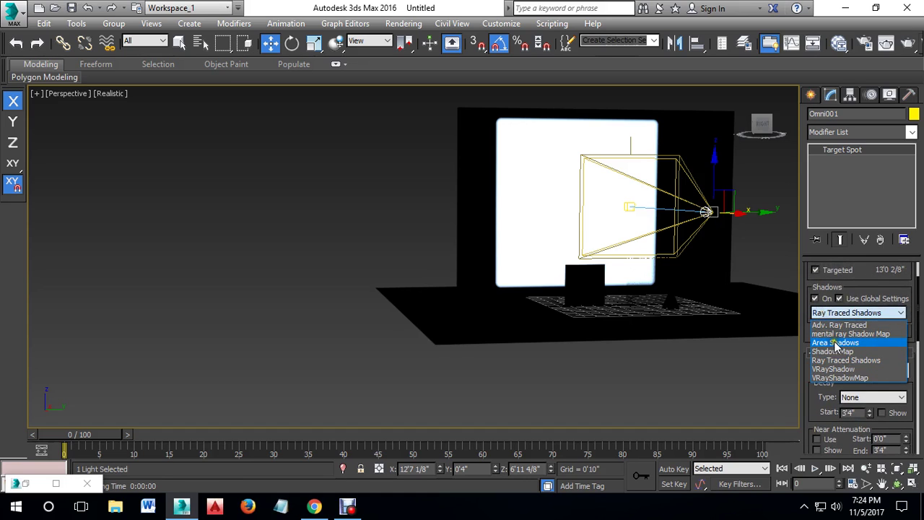
{"action": "left_click", "coordinate": [833, 351]}
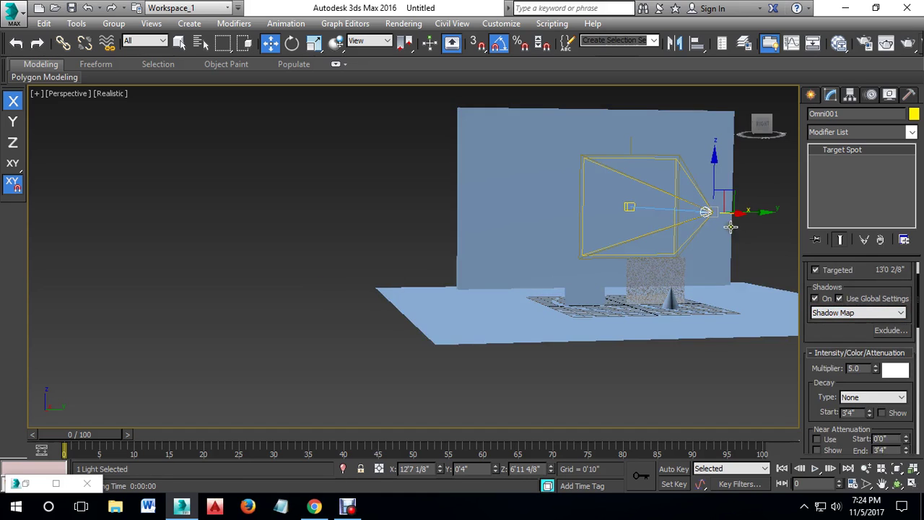
Step: Render the scene to check the Shadow Map shadows
{"action": "scroll", "coordinate": [665, 215], "scroll_direction": "up", "scroll_amount": 1}
{"action": "scroll", "coordinate": [657, 214], "scroll_direction": "up", "scroll_amount": 2}
{"action": "scroll", "coordinate": [646, 213], "scroll_direction": "up", "scroll_amount": 2}
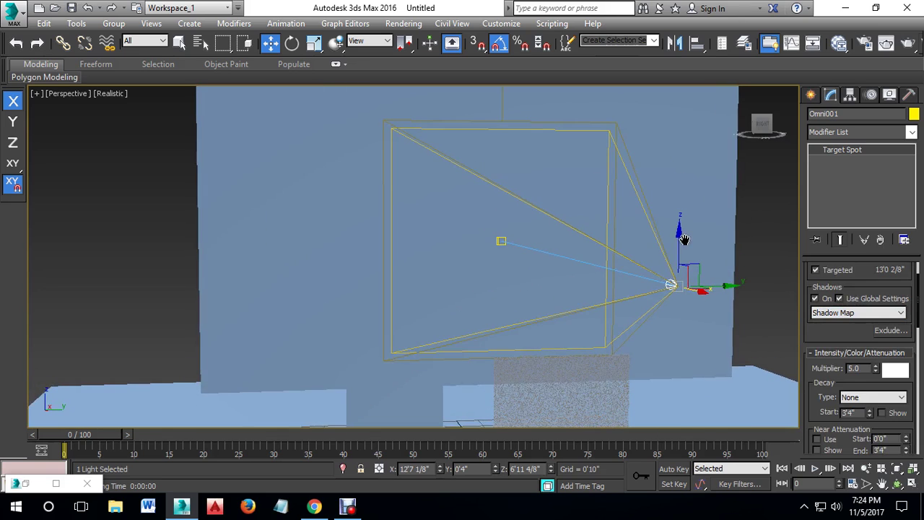
{"action": "left_click", "coordinate": [909, 43]}
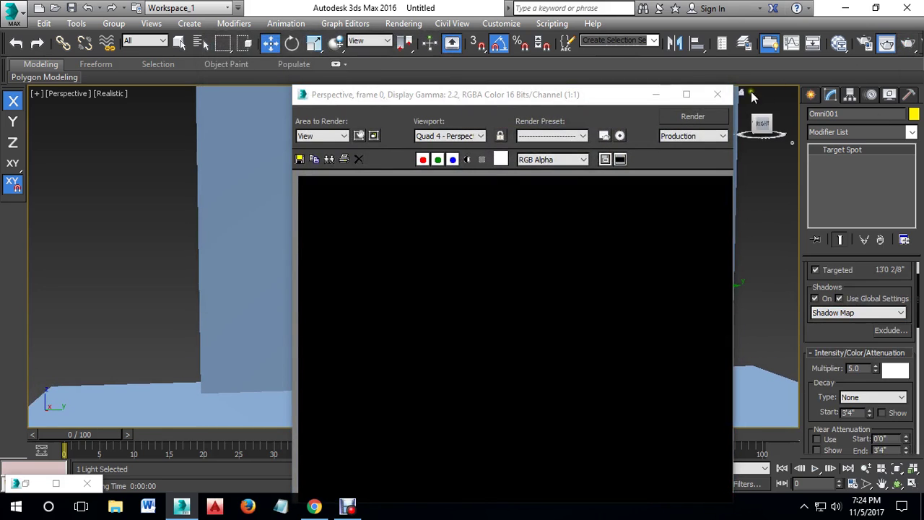
{"action": "left_click", "coordinate": [717, 94]}
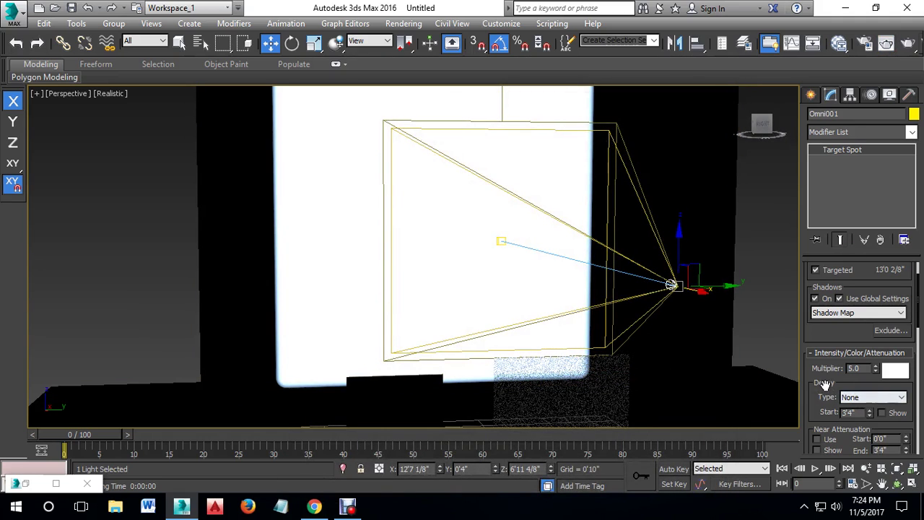
{"action": "scroll", "coordinate": [841, 397], "scroll_direction": "down", "scroll_amount": 3}
{"action": "scroll", "coordinate": [845, 383], "scroll_direction": "down", "scroll_amount": 2}
{"action": "scroll", "coordinate": [845, 383], "scroll_direction": "down", "scroll_amount": 3}
{"action": "scroll", "coordinate": [845, 386], "scroll_direction": "down", "scroll_amount": 2}
{"action": "scroll", "coordinate": [845, 390], "scroll_direction": "down", "scroll_amount": 2}
{"action": "scroll", "coordinate": [845, 394], "scroll_direction": "down", "scroll_amount": 3}
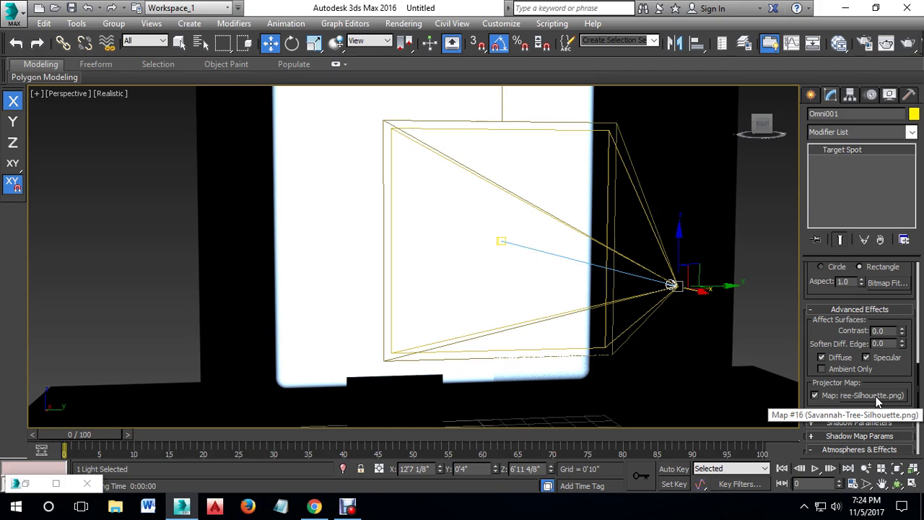
Step: Disable the projector map, instance it into the shadow Map slot, and render
{"action": "left_click", "coordinate": [873, 396]}
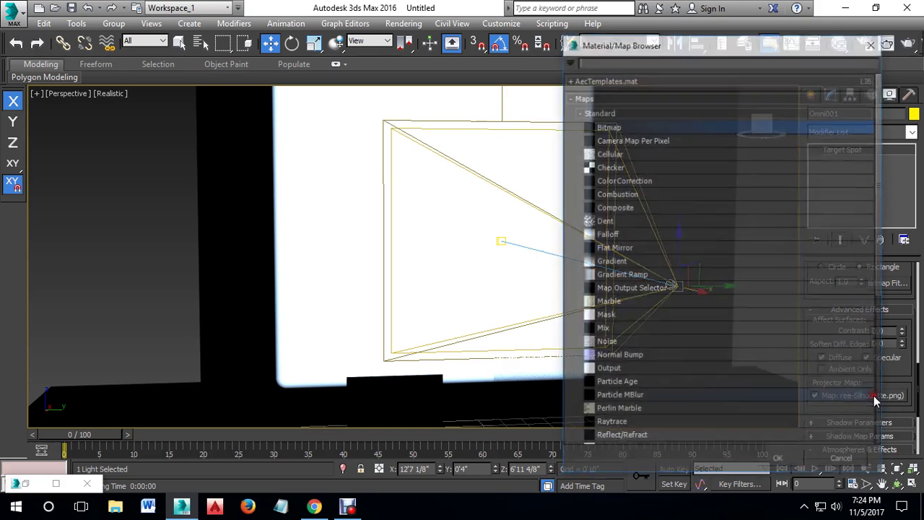
{"action": "left_click", "coordinate": [873, 43]}
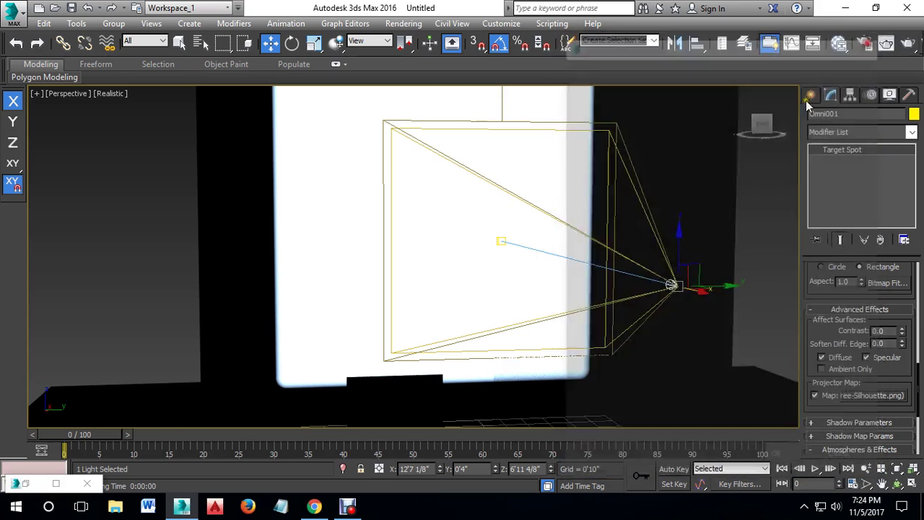
{"action": "left_click", "coordinate": [815, 396]}
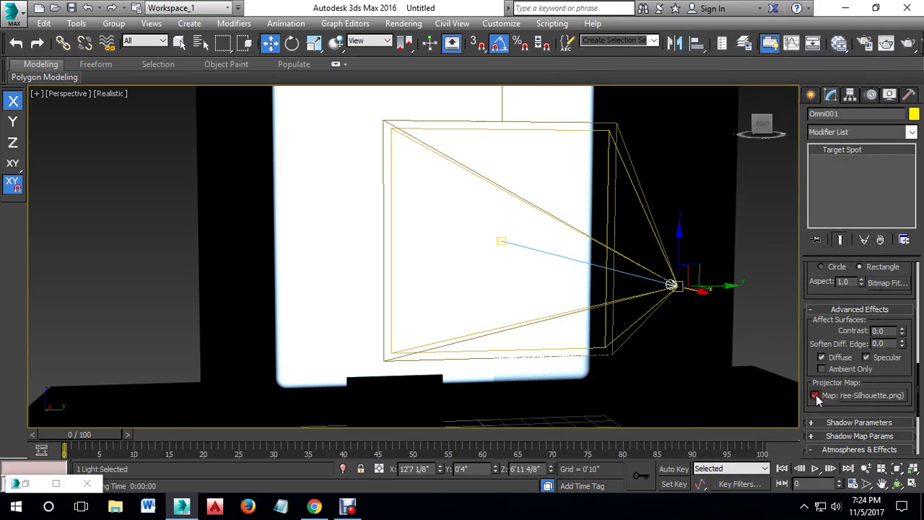
{"action": "left_click", "coordinate": [853, 423]}
{"action": "scroll", "coordinate": [824, 367], "scroll_direction": "up", "scroll_amount": 1}
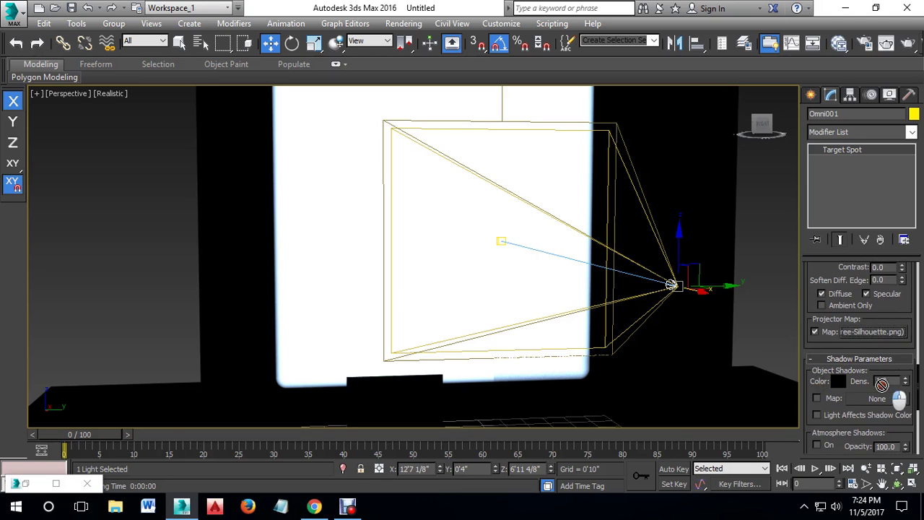
{"action": "left_click_drag", "start_coordinate": [882, 383], "coordinate": [879, 401]}
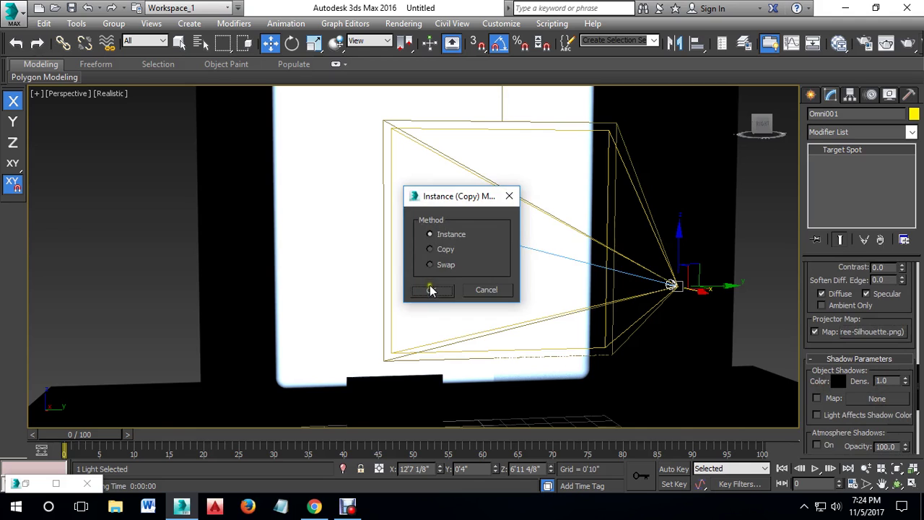
{"action": "left_click", "coordinate": [430, 289]}
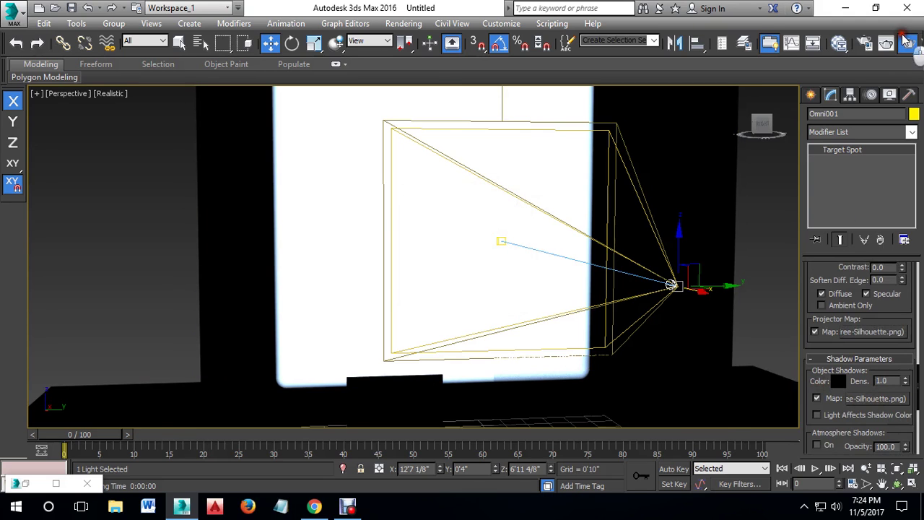
{"action": "left_click", "coordinate": [906, 41]}
{"action": "left_click", "coordinate": [725, 93]}
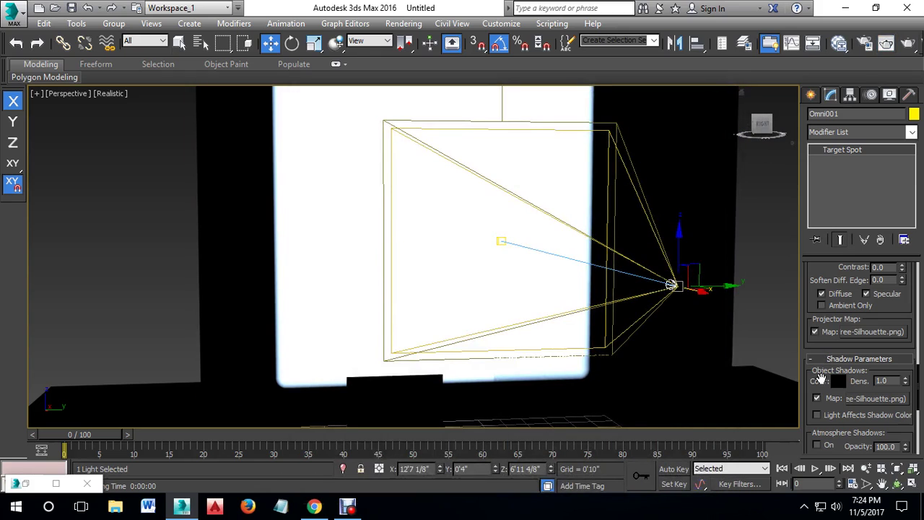
Step: Clear both the shadow map and the projector map
{"action": "right_click", "coordinate": [883, 399]}
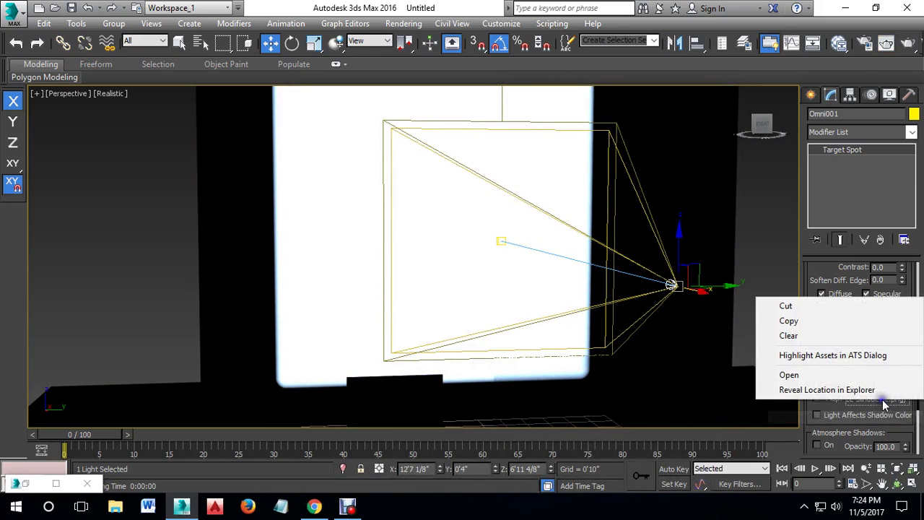
{"action": "left_click", "coordinate": [782, 342]}
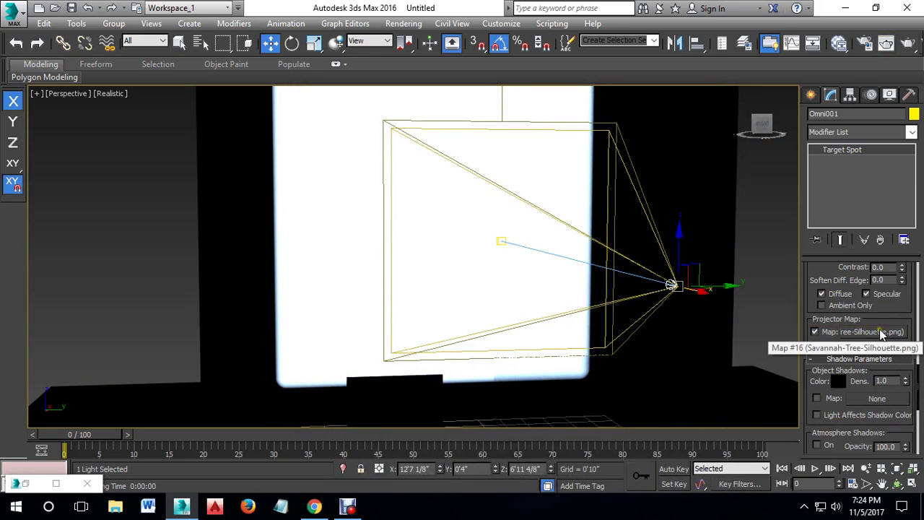
{"action": "right_click", "coordinate": [881, 332]}
{"action": "left_click", "coordinate": [787, 367]}
Step: Load the tree-shadow JPG from the 56 A 3DS Max folder as a Bitmap projector map
{"action": "left_click", "coordinate": [871, 332]}
{"action": "double_click", "coordinate": [611, 125]}
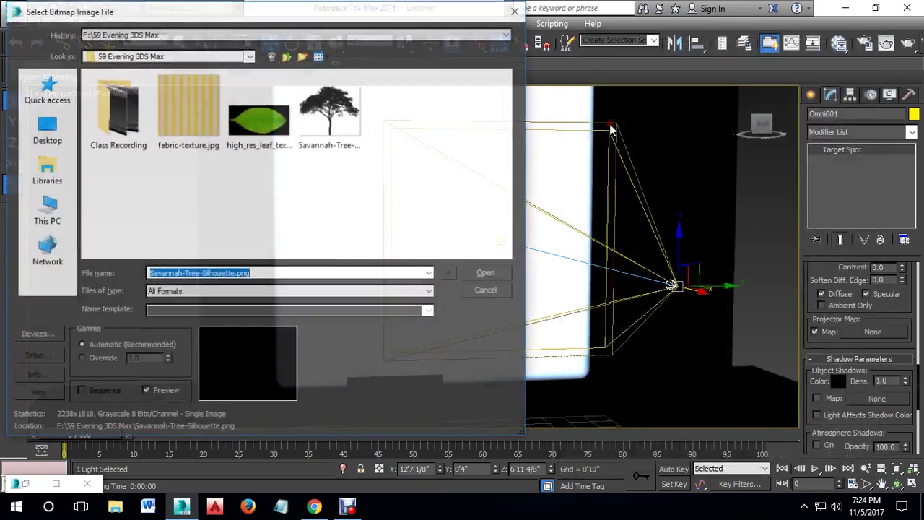
{"action": "left_click", "coordinate": [303, 200]}
{"action": "left_click", "coordinate": [286, 57]}
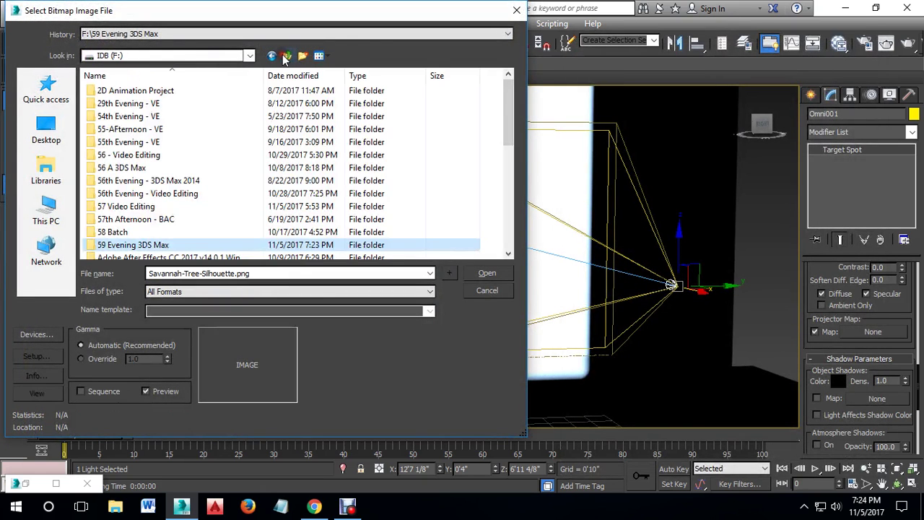
{"action": "double_click", "coordinate": [144, 167]}
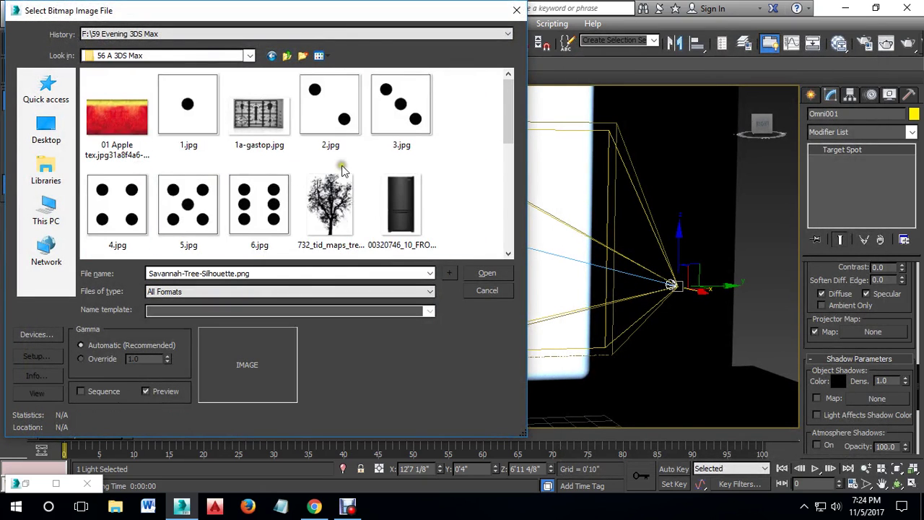
{"action": "scroll", "coordinate": [407, 194], "scroll_direction": "down", "scroll_amount": 2}
{"action": "double_click", "coordinate": [328, 120]}
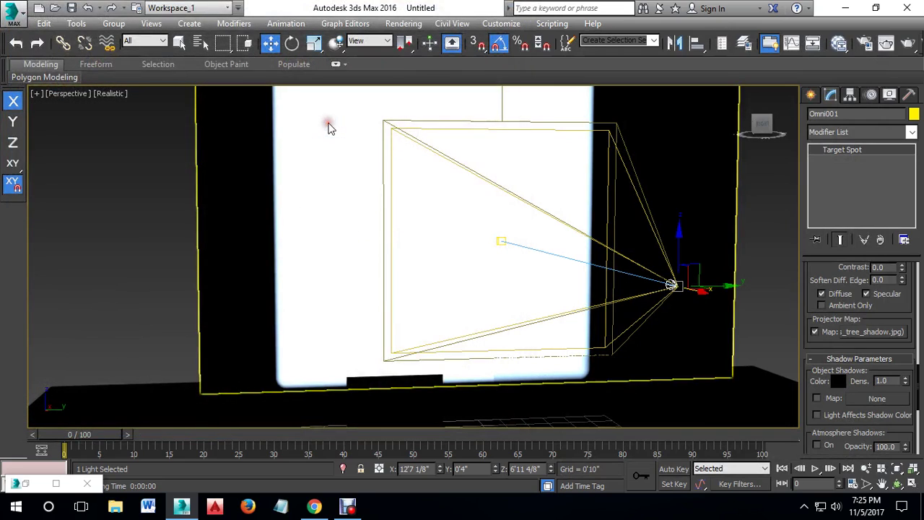
{"action": "left_click", "coordinate": [908, 44]}
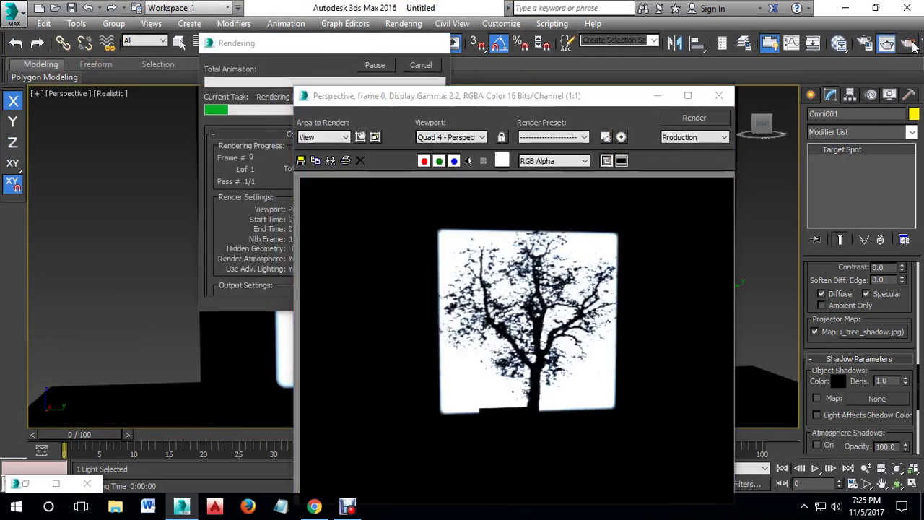
{"action": "left_click", "coordinate": [719, 96]}
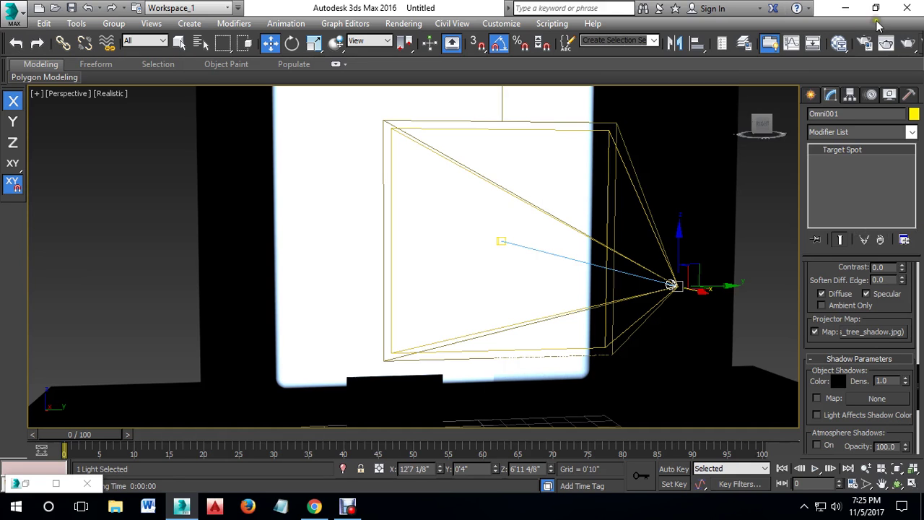
{"action": "left_click", "coordinate": [887, 44]}
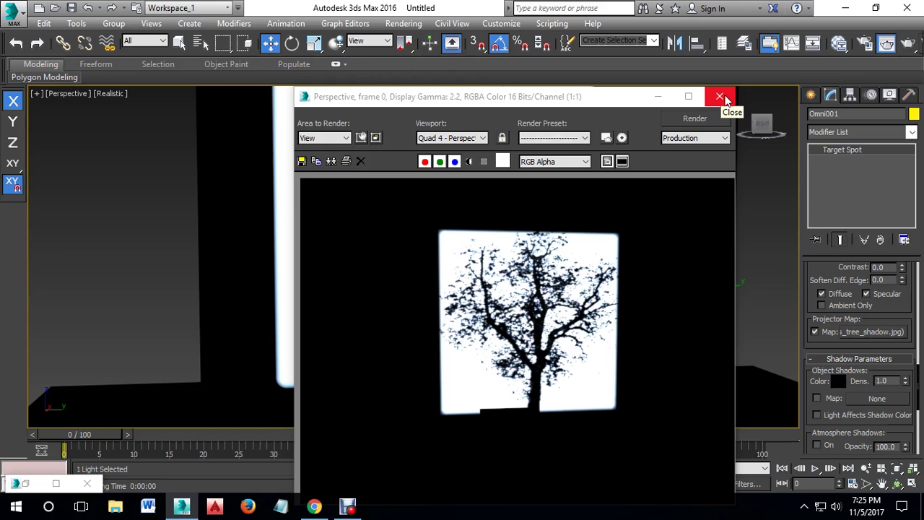
{"action": "left_click", "coordinate": [719, 96]}
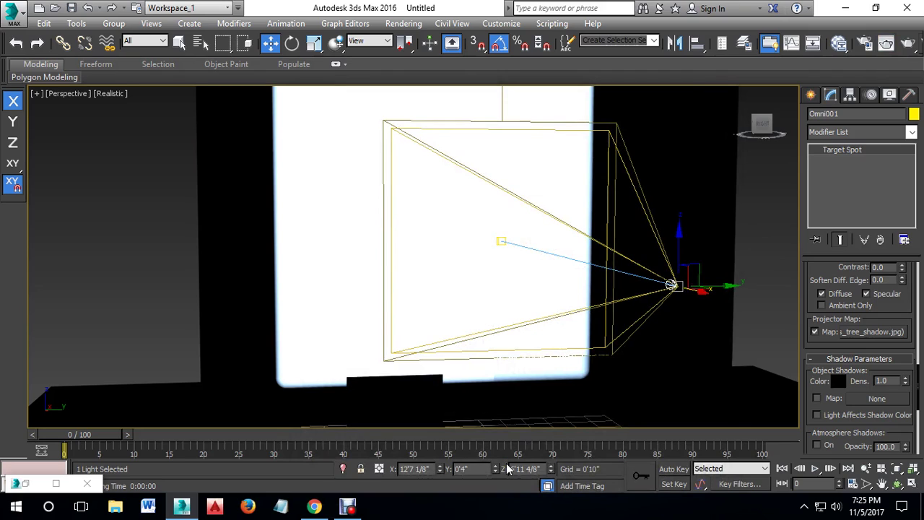
Step: Choose a new Bitmap projector map and browse to the F:\57 Video Editing folder
{"action": "left_click", "coordinate": [880, 333]}
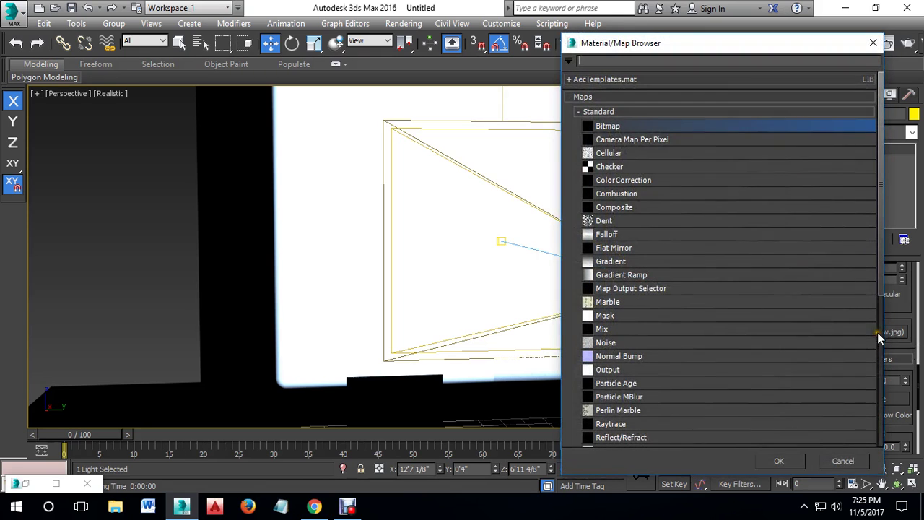
{"action": "double_click", "coordinate": [610, 126]}
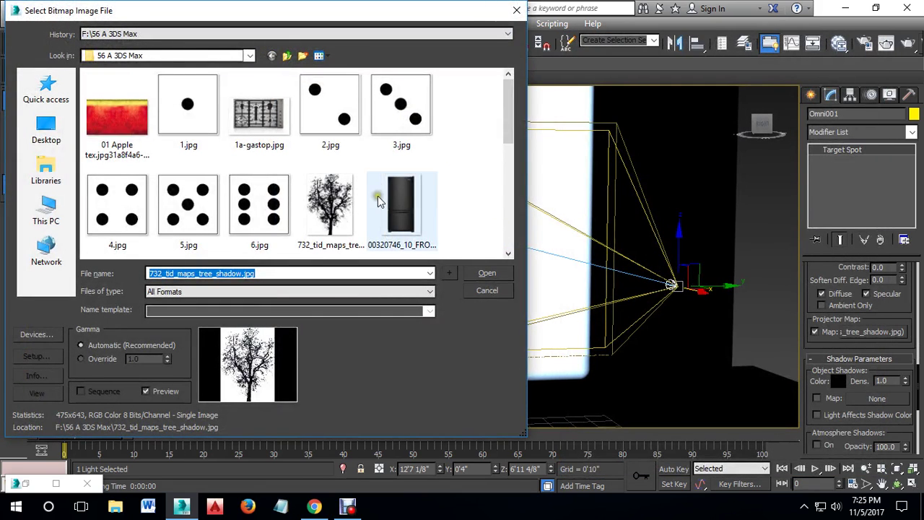
{"action": "left_click_drag", "start_coordinate": [508, 129], "coordinate": [505, 212]}
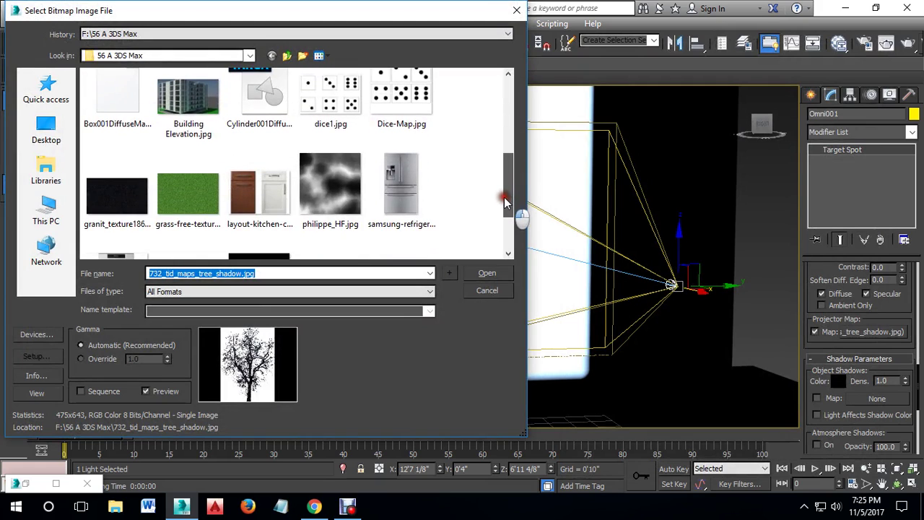
{"action": "left_click_drag", "start_coordinate": [505, 212], "coordinate": [509, 80]}
{"action": "left_click", "coordinate": [287, 55]}
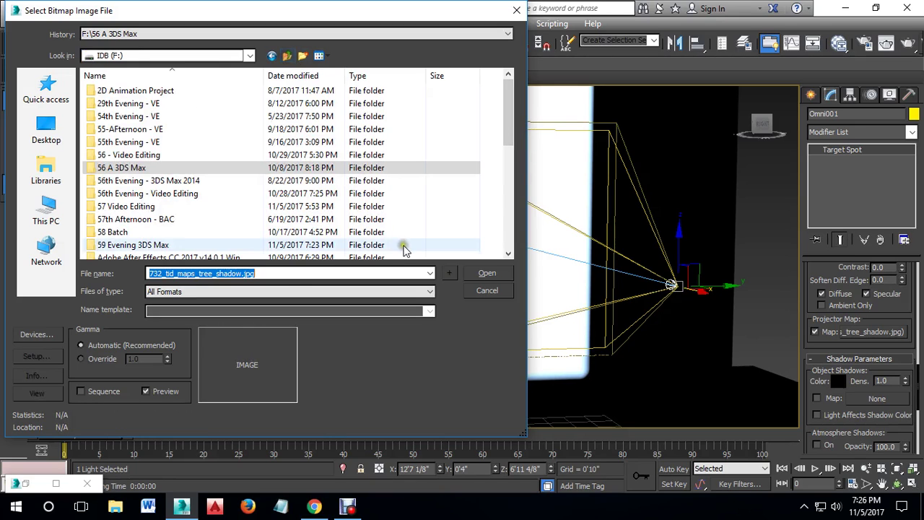
{"action": "scroll", "coordinate": [126, 238], "scroll_direction": "down", "scroll_amount": 1}
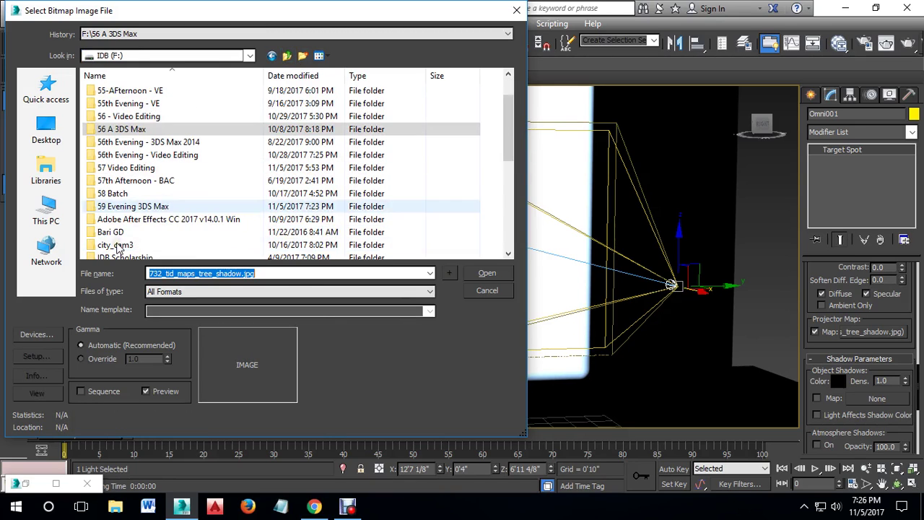
{"action": "left_click", "coordinate": [128, 169]}
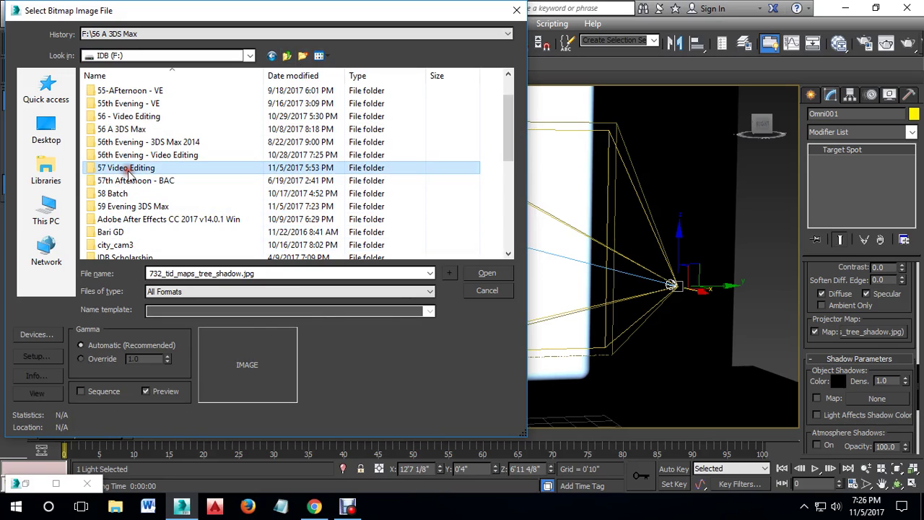
{"action": "double_click", "coordinate": [128, 171]}
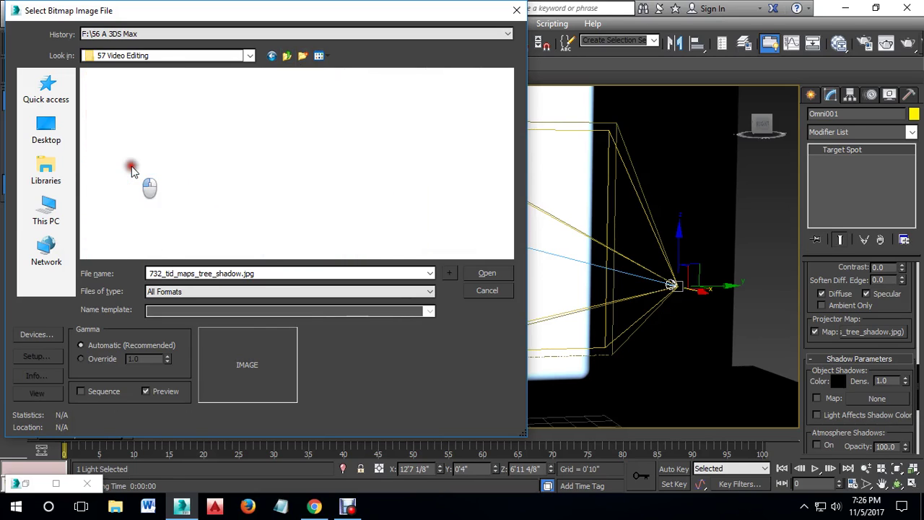
Step: Look through the 58 Batch and Class Recordings folders, keeping All Formats as the filter
{"action": "left_click_drag", "start_coordinate": [505, 125], "coordinate": [508, 190]}
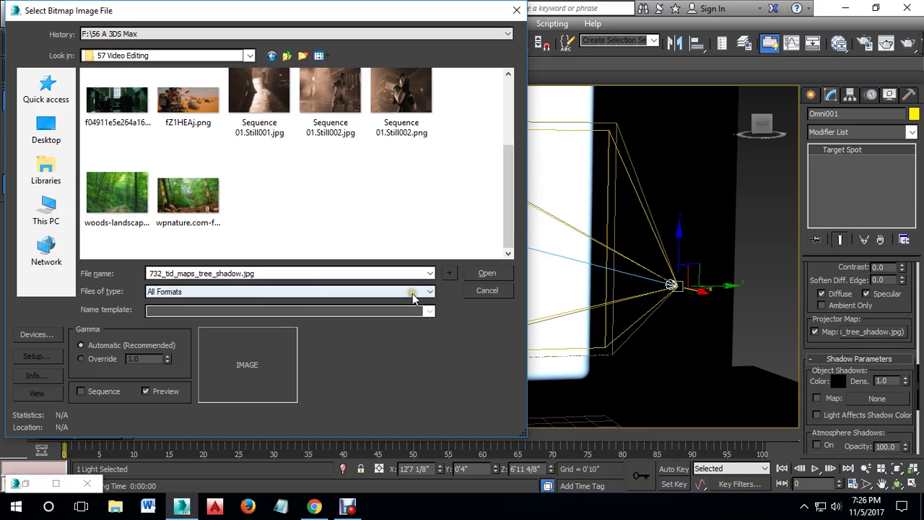
{"action": "scroll", "coordinate": [244, 211], "scroll_direction": "up", "scroll_amount": 2}
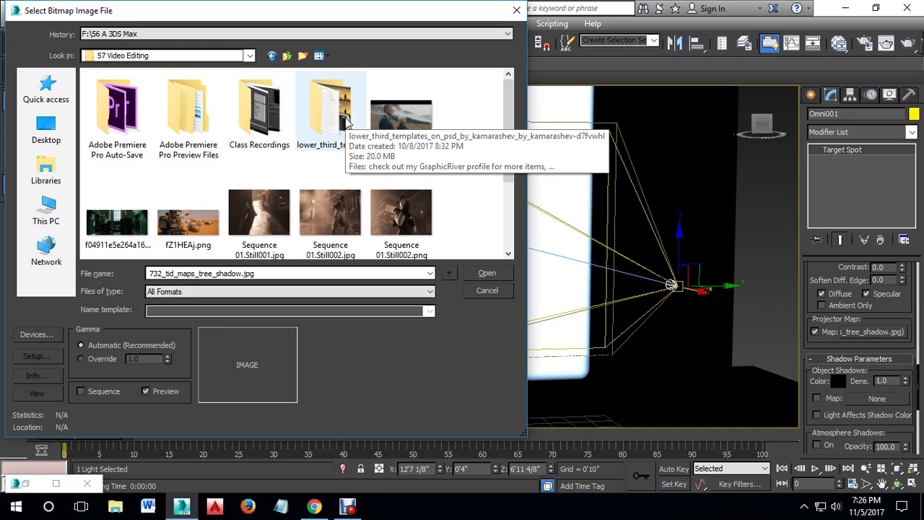
{"action": "left_click", "coordinate": [287, 56]}
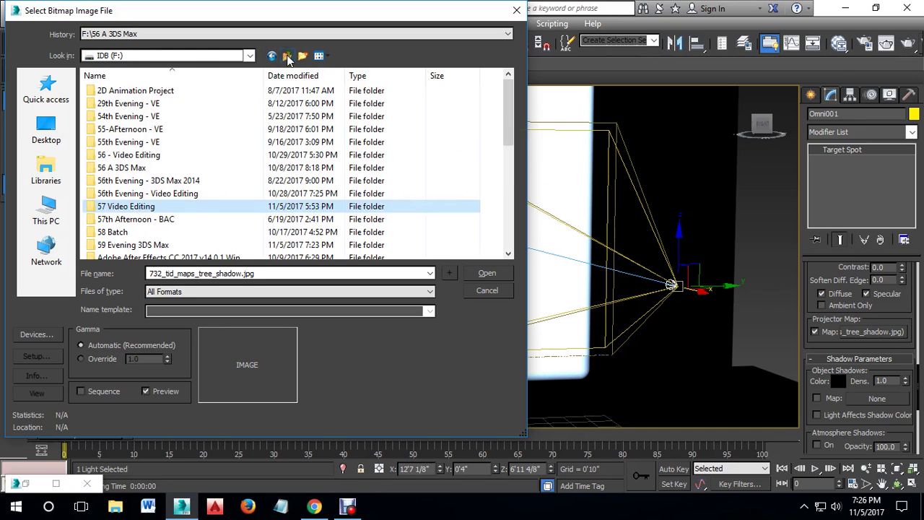
{"action": "double_click", "coordinate": [121, 232]}
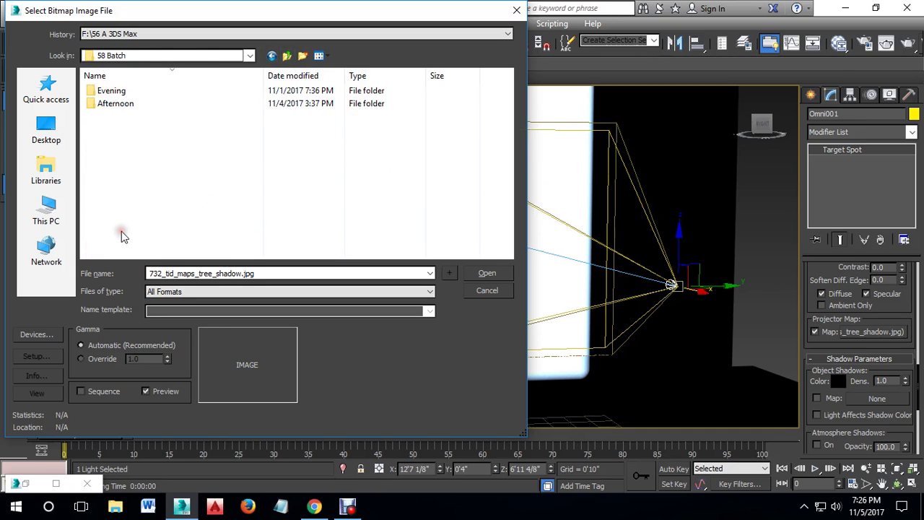
{"action": "left_click", "coordinate": [287, 57]}
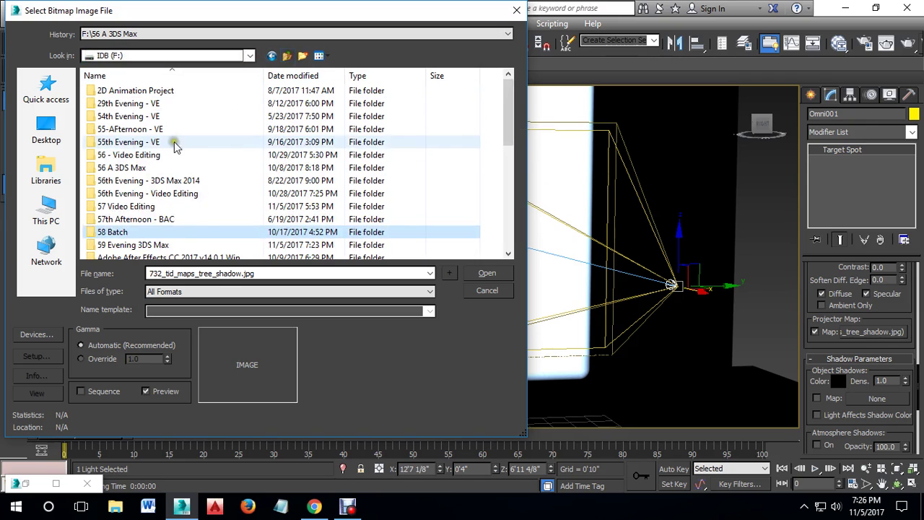
{"action": "left_click", "coordinate": [121, 207]}
{"action": "double_click", "coordinate": [121, 207]}
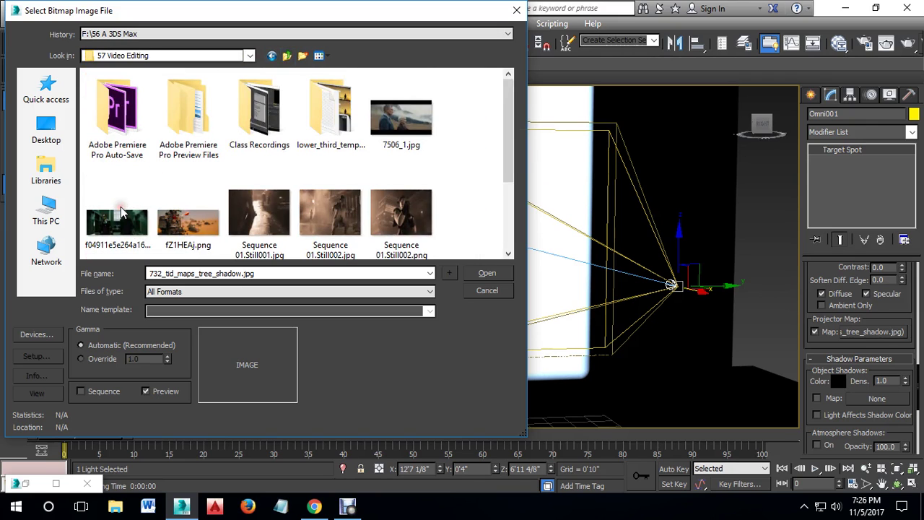
{"action": "double_click", "coordinate": [260, 115]}
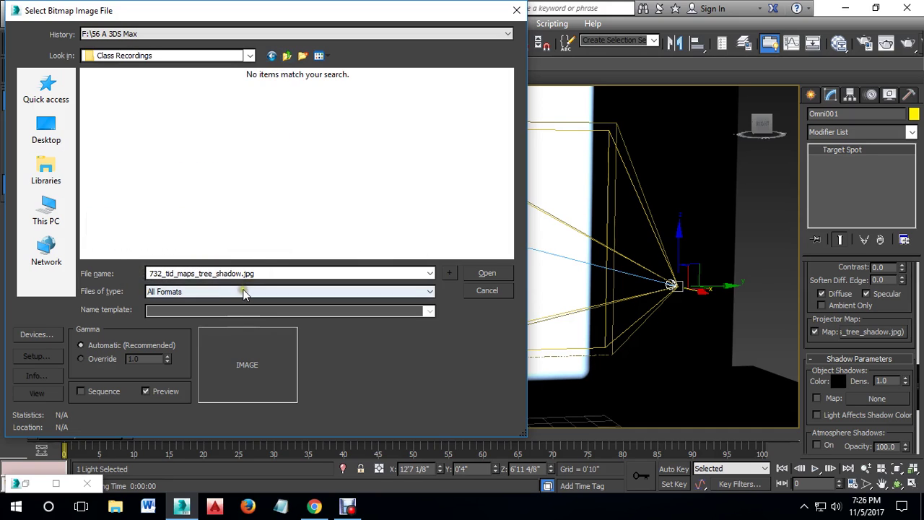
{"action": "left_click", "coordinate": [242, 291]}
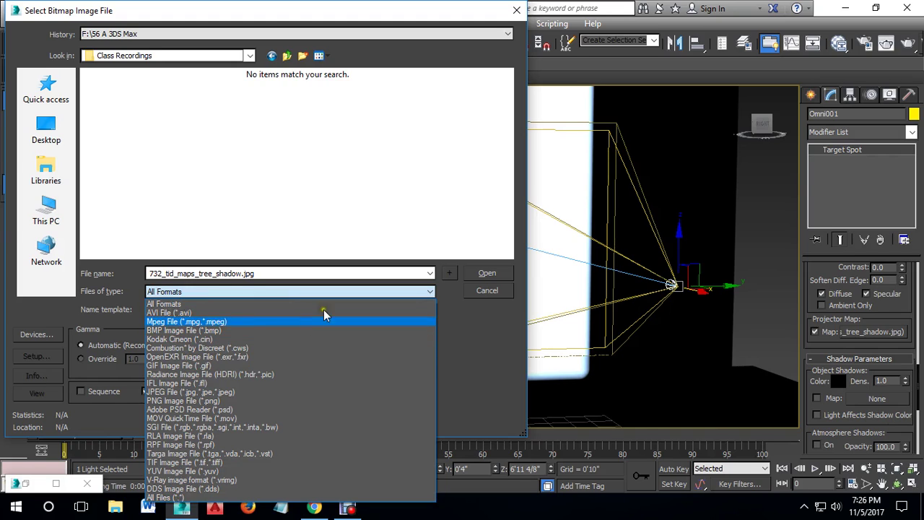
{"action": "left_click", "coordinate": [441, 159]}
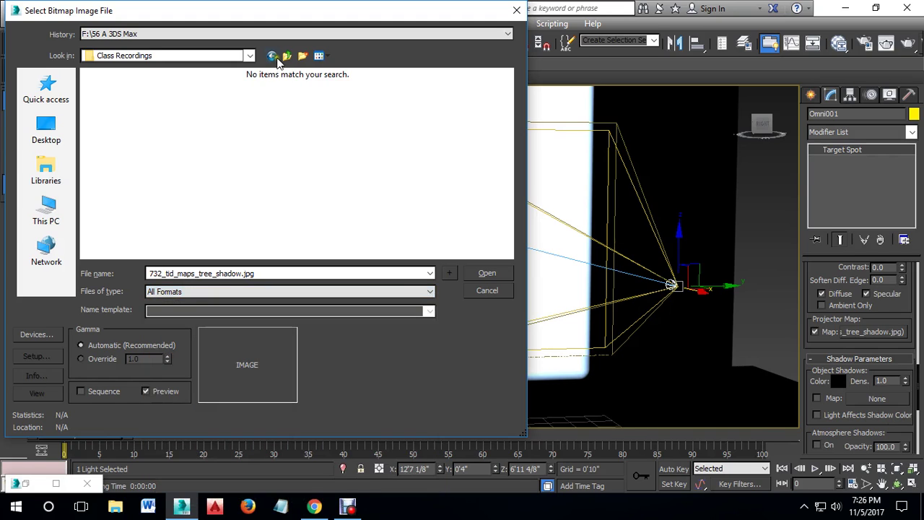
Step: Load 7506_1.jpg from 57 Video Editing as the projector map and render
{"action": "left_click", "coordinate": [284, 58]}
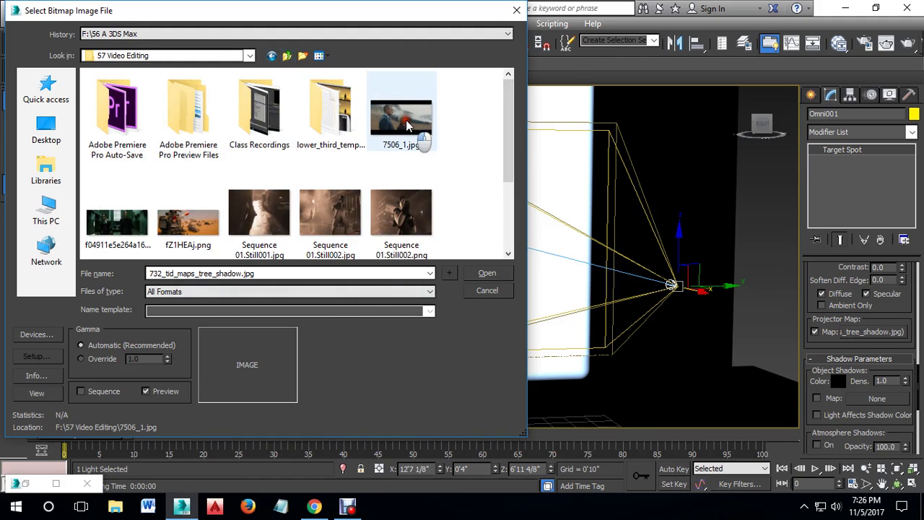
{"action": "left_click", "coordinate": [396, 148]}
{"action": "left_click", "coordinate": [485, 273]}
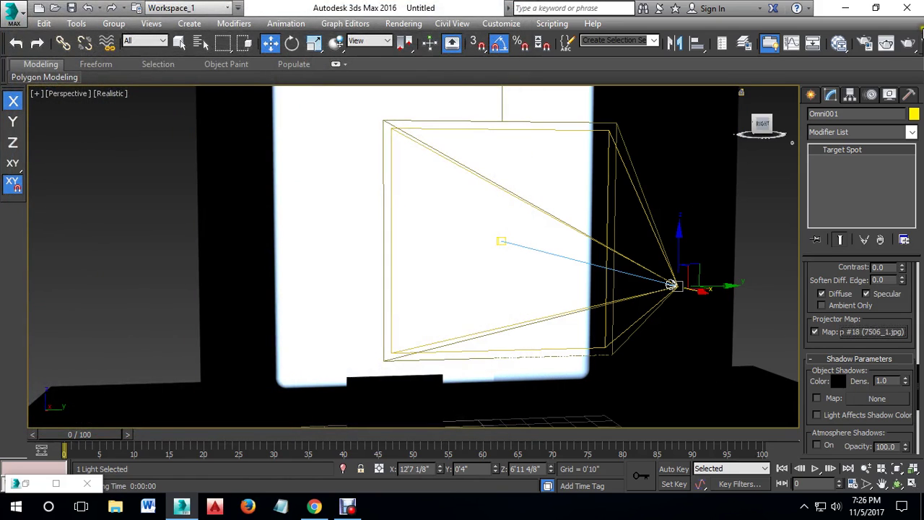
{"action": "left_click", "coordinate": [908, 45]}
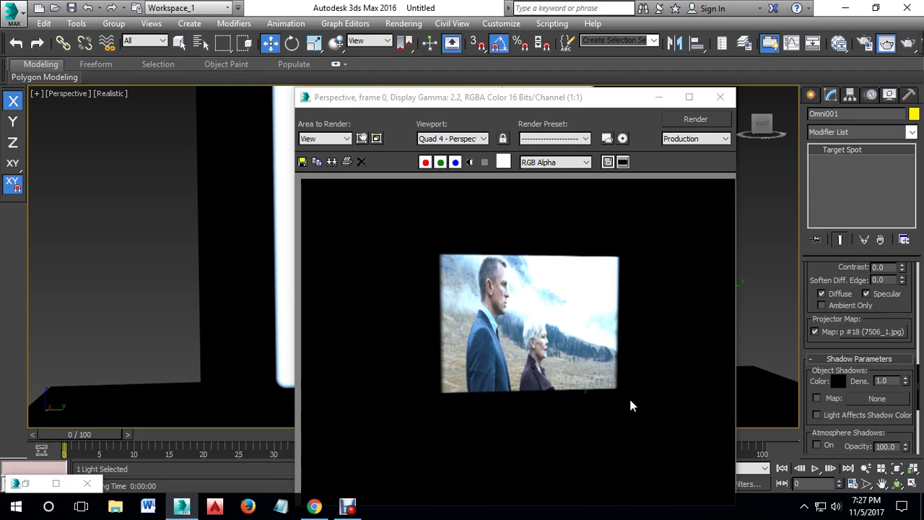
Step: Fit the spotlight's rectangular cone to 7506_1.jpg with Bitmap Fit, giving a 1.78 aspect
{"action": "left_click", "coordinate": [720, 97]}
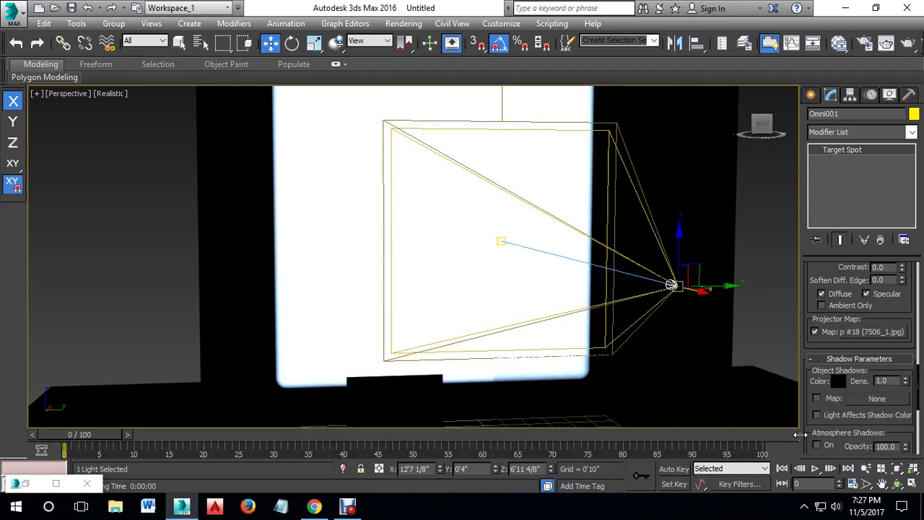
{"action": "mouse_move", "coordinate": [843, 348]}
{"action": "left_mouse_down"}
{"action": "mouse_move", "coordinate": [856, 281]}
{"action": "mouse_move", "coordinate": [852, 243]}
{"action": "mouse_move", "coordinate": [862, 387]}
{"action": "mouse_move", "coordinate": [853, 454]}
{"action": "left_mouse_up"}
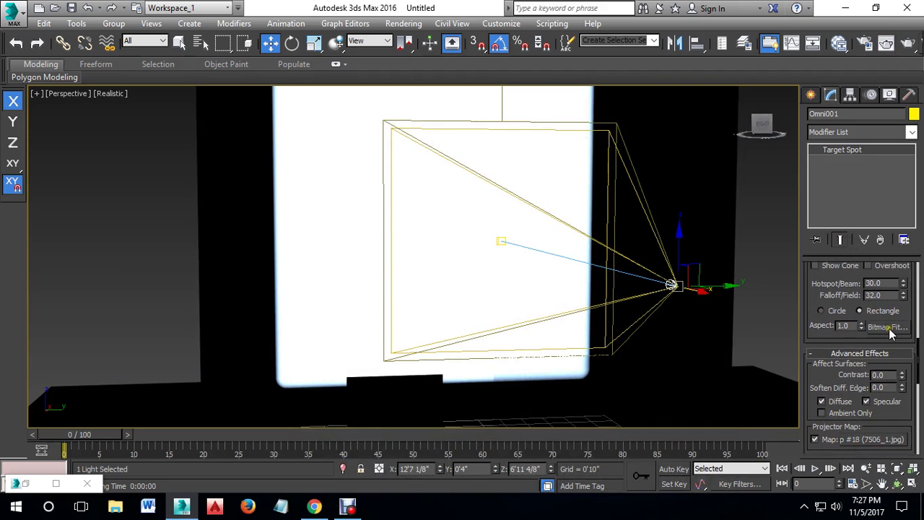
{"action": "left_click", "coordinate": [890, 328]}
{"action": "left_click", "coordinate": [404, 124]}
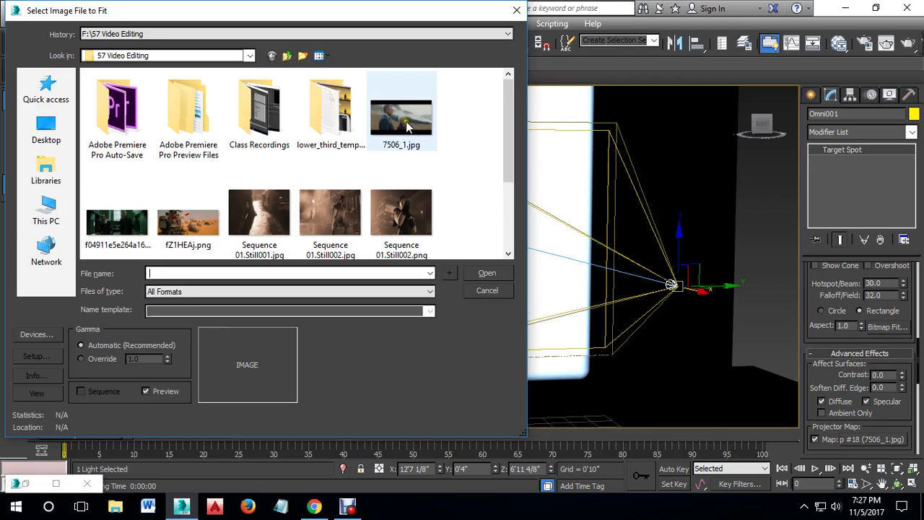
{"action": "left_click", "coordinate": [484, 275]}
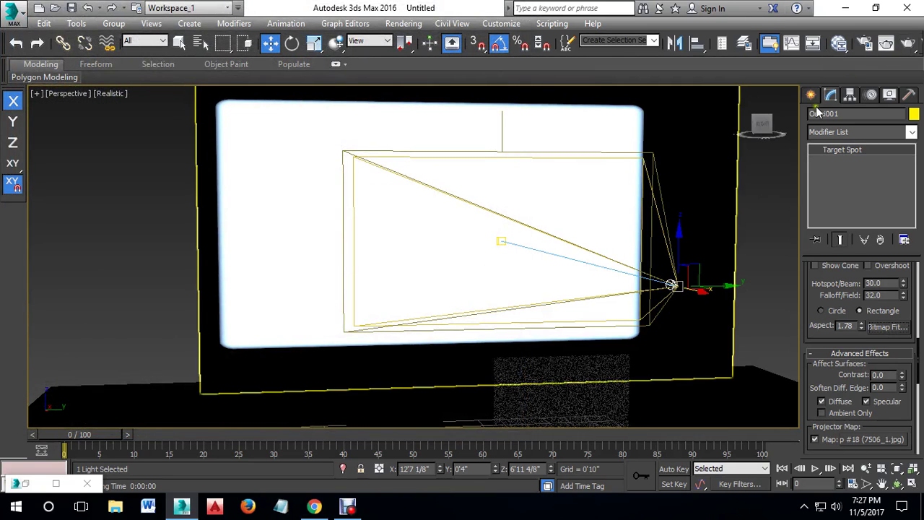
Step: Render the scene to check the projection is unstretched, then reselect the spotlight
{"action": "left_click", "coordinate": [908, 44]}
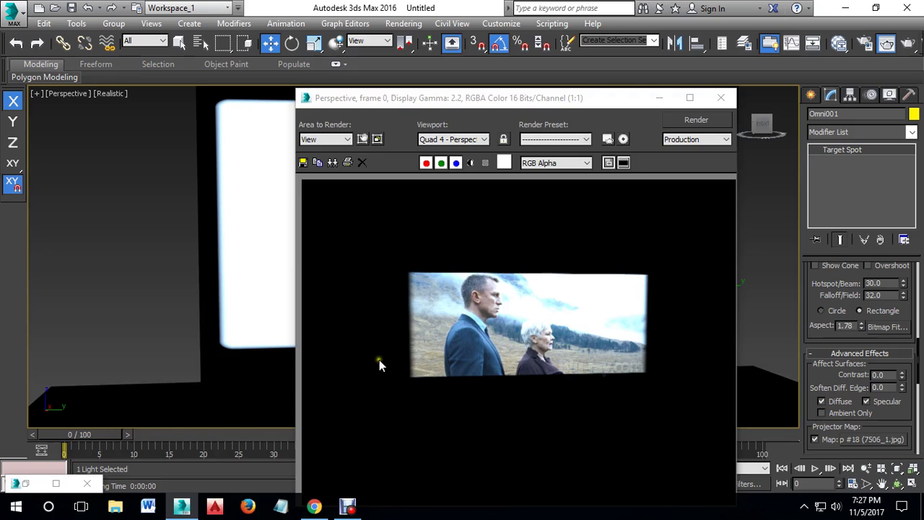
{"action": "left_click", "coordinate": [725, 103]}
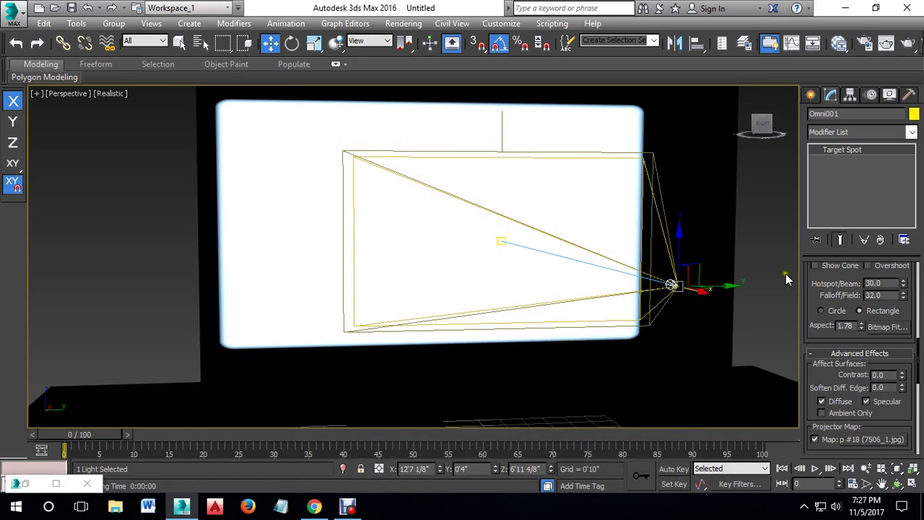
{"action": "left_click", "coordinate": [776, 254]}
{"action": "left_click", "coordinate": [673, 284]}
Step: Select the spotlight itself rather than its target and expand Shadow Map Params
{"action": "left_click", "coordinate": [671, 284]}
{"action": "left_click", "coordinate": [670, 283]}
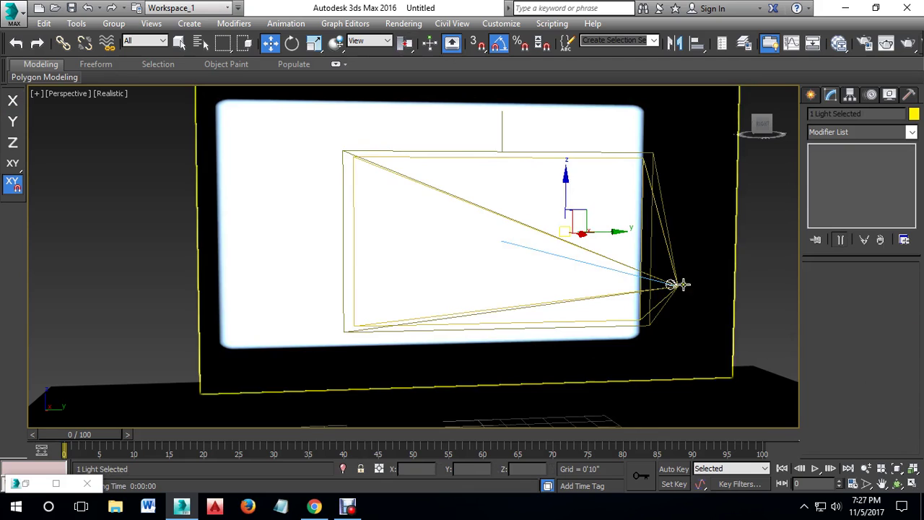
{"action": "left_click", "coordinate": [671, 283]}
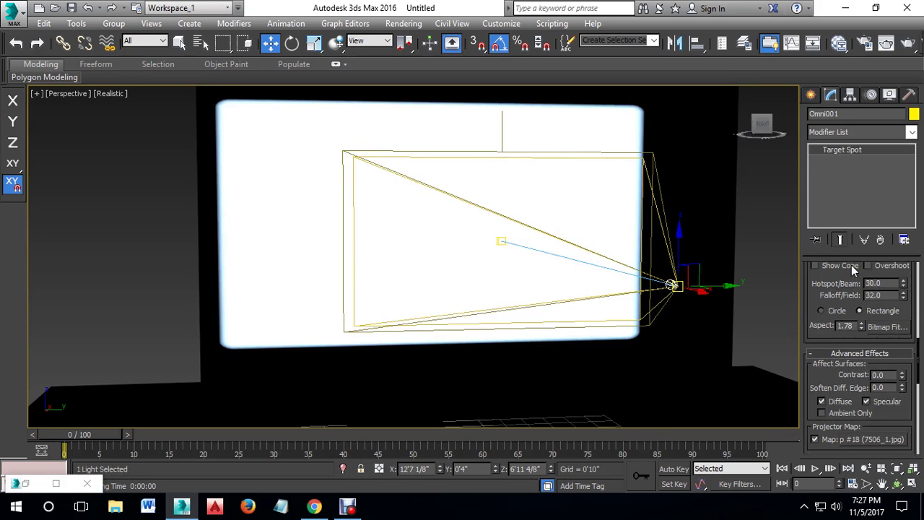
{"action": "left_click_drag", "start_coordinate": [845, 288], "coordinate": [853, 476]}
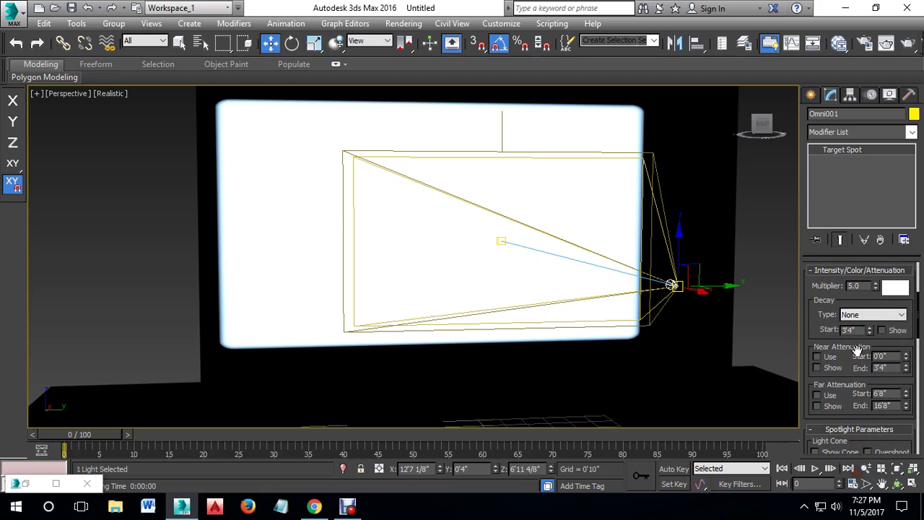
{"action": "left_click_drag", "start_coordinate": [829, 314], "coordinate": [843, 438]}
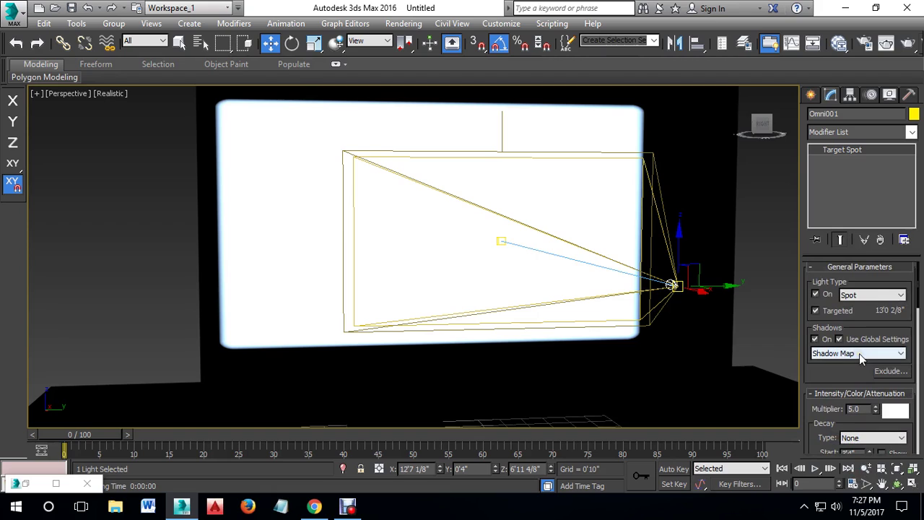
{"action": "left_click_drag", "start_coordinate": [824, 377], "coordinate": [825, 254]}
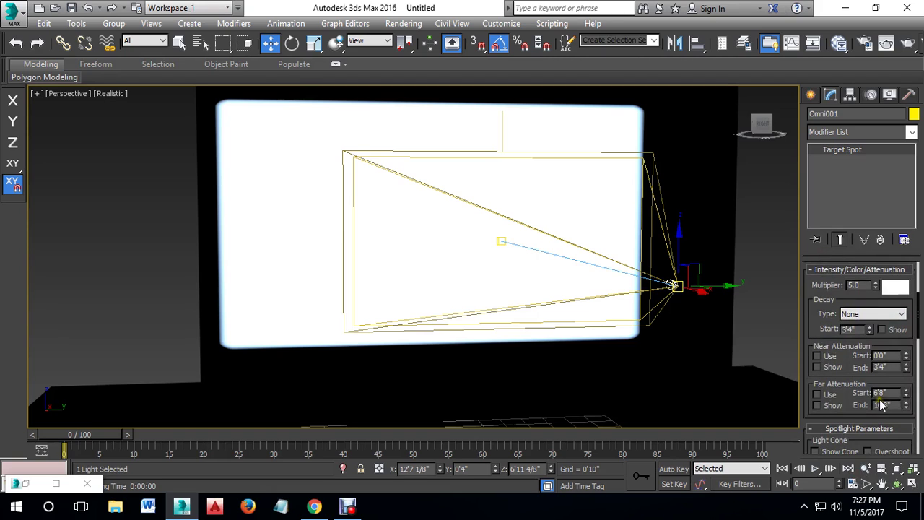
{"action": "left_click_drag", "start_coordinate": [845, 399], "coordinate": [857, 258]}
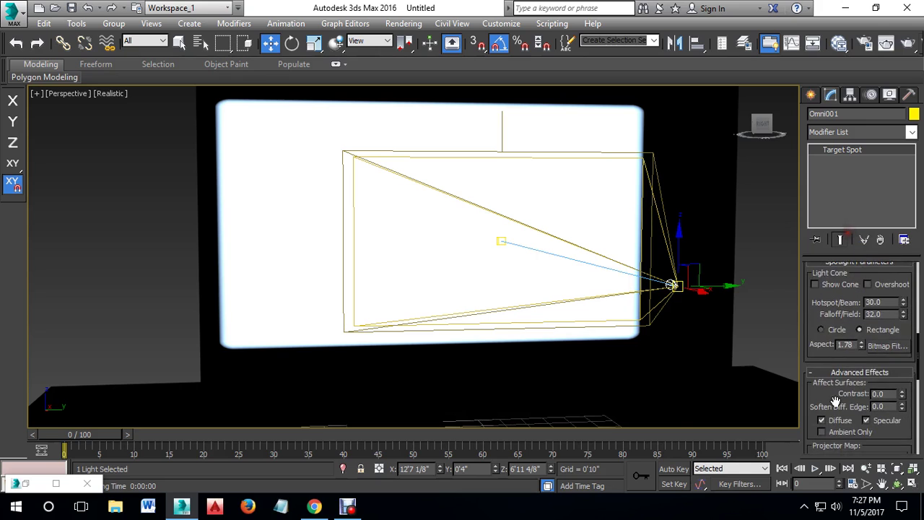
{"action": "mouse_move", "coordinate": [836, 402]}
{"action": "left_mouse_down"}
{"action": "mouse_move", "coordinate": [852, 265]}
{"action": "mouse_move", "coordinate": [852, 113]}
{"action": "left_mouse_up"}
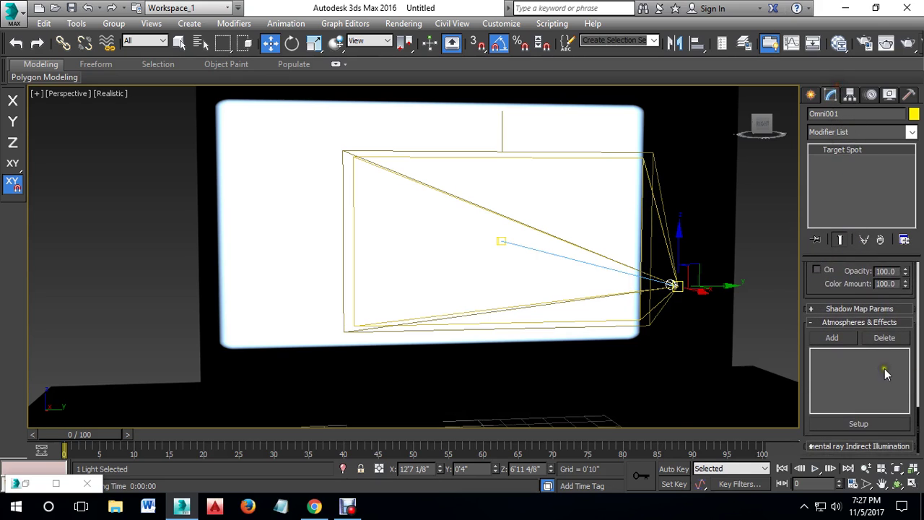
{"action": "left_click", "coordinate": [865, 308]}
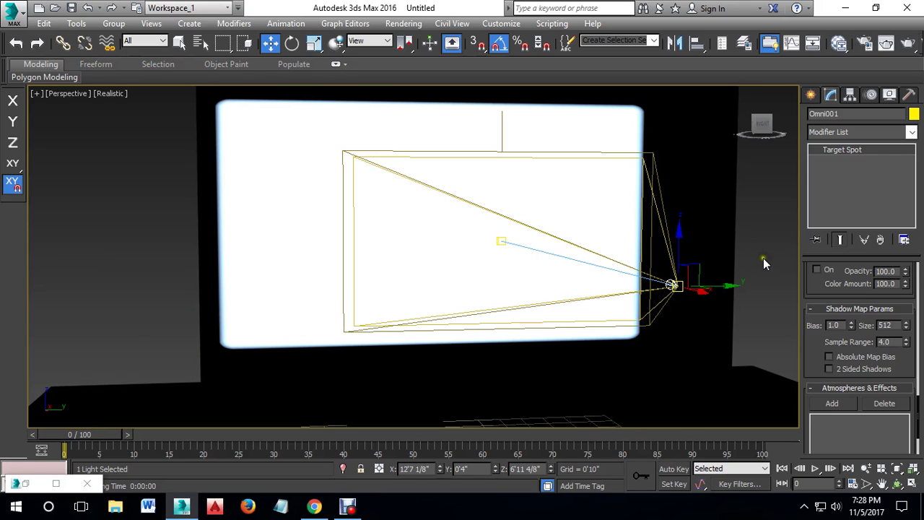
Step: Recentre the view and bring up the Light Type choices in General Parameters
{"action": "scroll", "coordinate": [740, 302], "scroll_direction": "down", "scroll_amount": 5}
{"action": "middle_click_drag", "start_coordinate": [740, 302], "coordinate": [663, 304]}
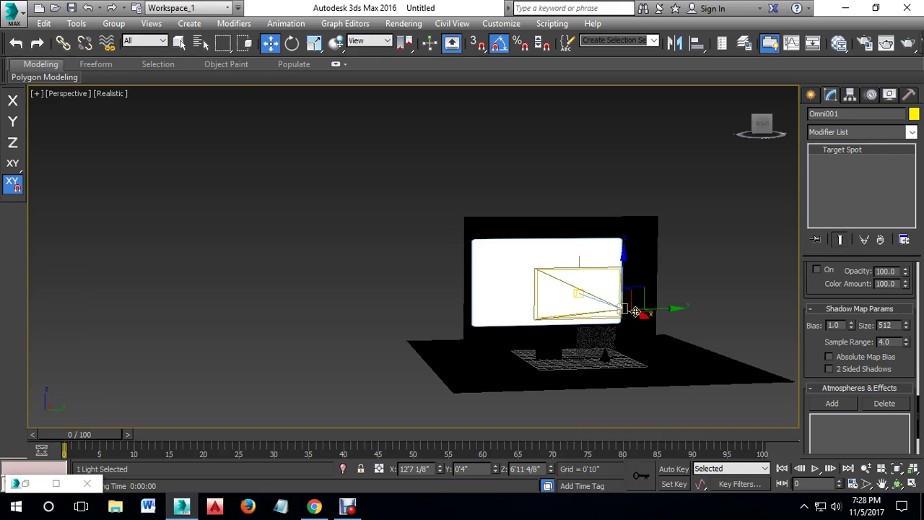
{"action": "scroll", "coordinate": [834, 281], "scroll_direction": "up", "scroll_amount": 2}
{"action": "scroll", "coordinate": [850, 353], "scroll_direction": "up", "scroll_amount": 3}
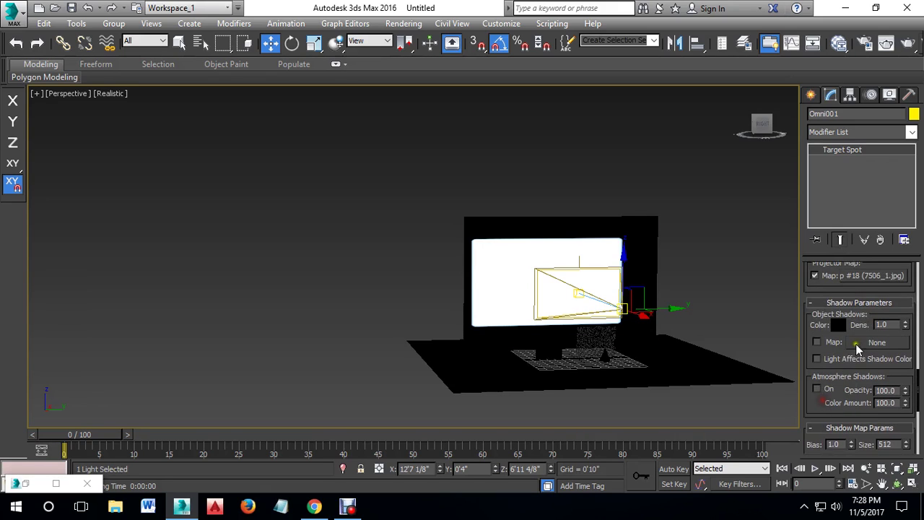
{"action": "scroll", "coordinate": [852, 297], "scroll_direction": "up", "scroll_amount": 1}
{"action": "scroll", "coordinate": [852, 297], "scroll_direction": "up", "scroll_amount": 3}
{"action": "scroll", "coordinate": [851, 336], "scroll_direction": "up", "scroll_amount": 1}
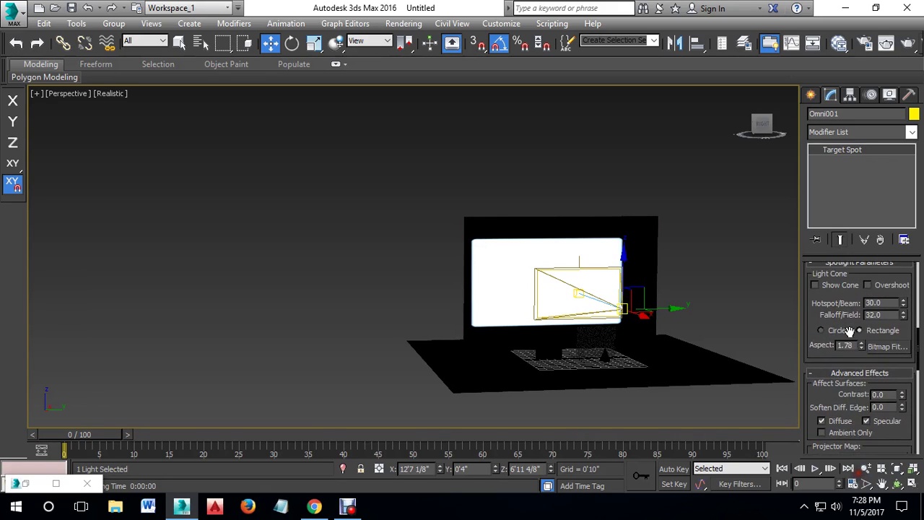
{"action": "scroll", "coordinate": [852, 303], "scroll_direction": "up", "scroll_amount": 4}
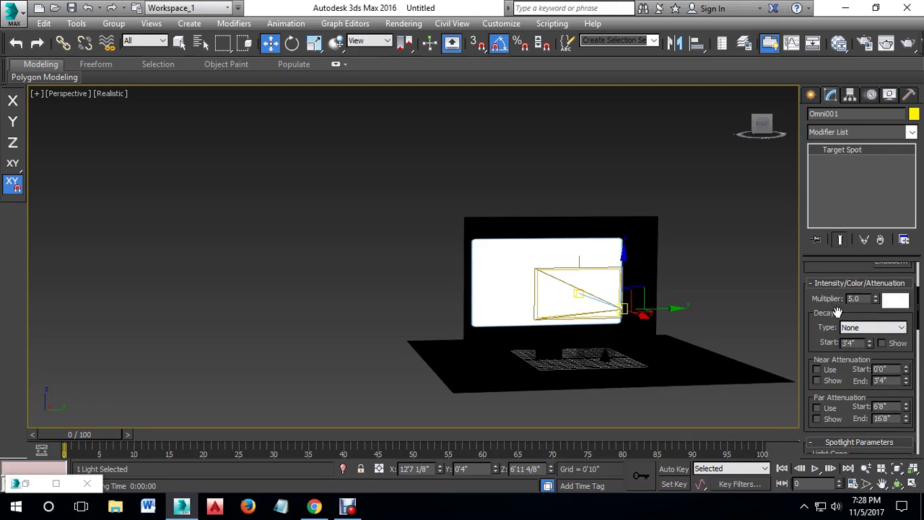
{"action": "scroll", "coordinate": [837, 312], "scroll_direction": "up", "scroll_amount": 3}
{"action": "left_click", "coordinate": [870, 298]}
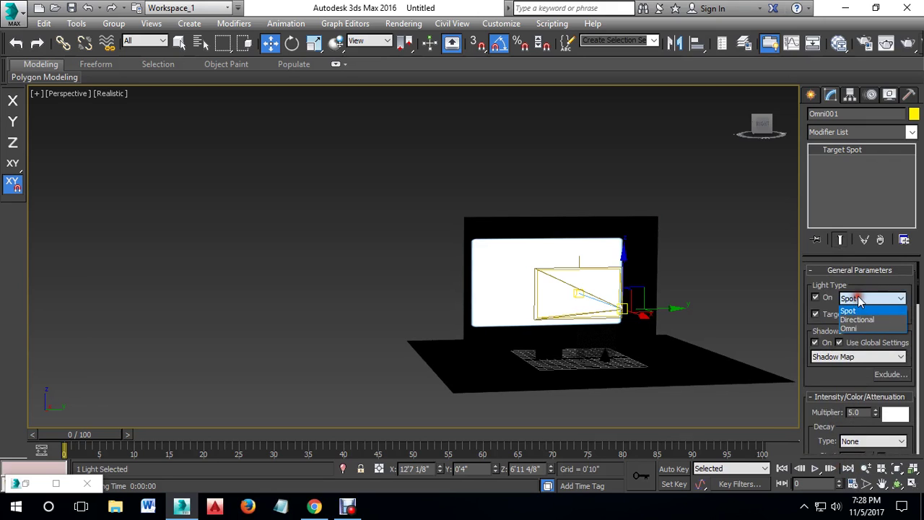
Step: Change the light type to Directional and expand its Directional Parameters
{"action": "left_click", "coordinate": [859, 321]}
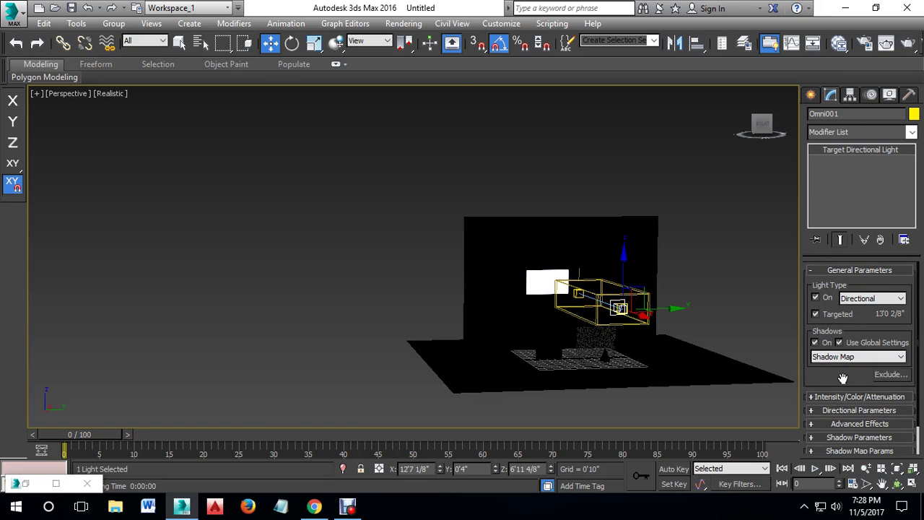
{"action": "left_click_drag", "start_coordinate": [842, 378], "coordinate": [860, 348]}
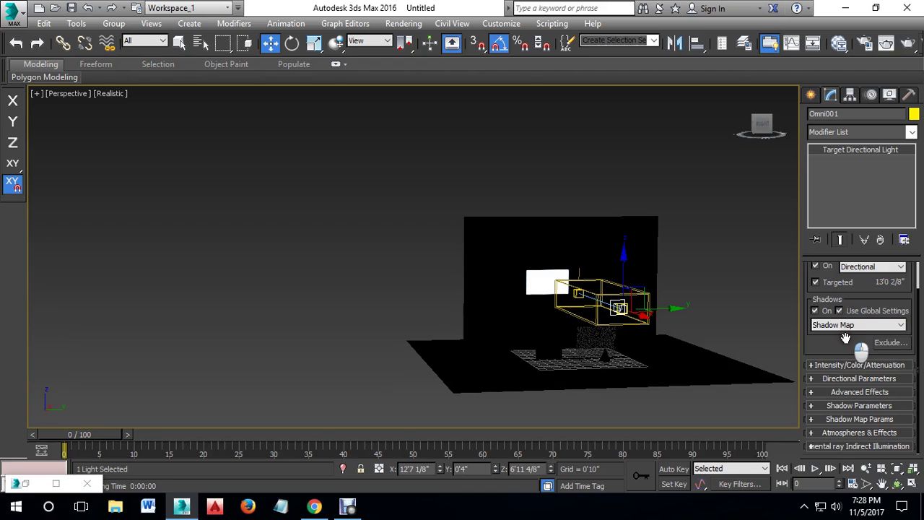
{"action": "left_click", "coordinate": [859, 378]}
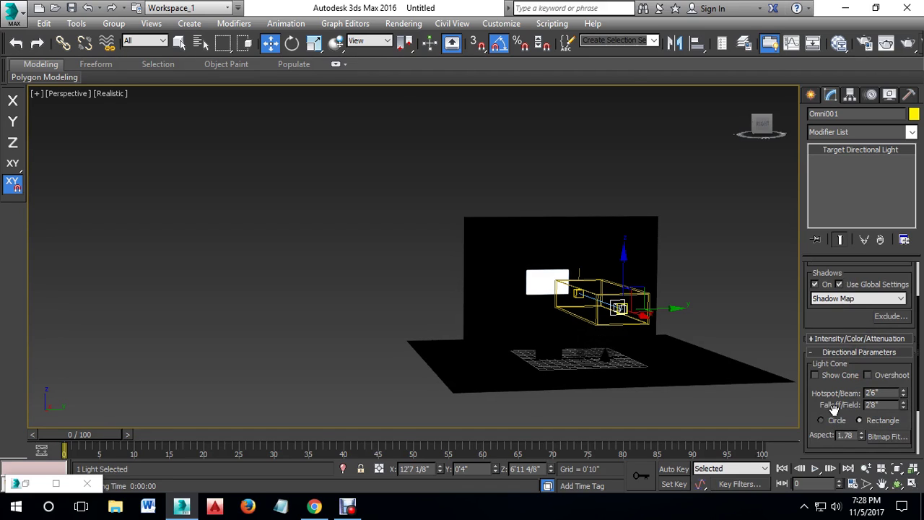
{"action": "left_click_drag", "start_coordinate": [834, 408], "coordinate": [833, 371]}
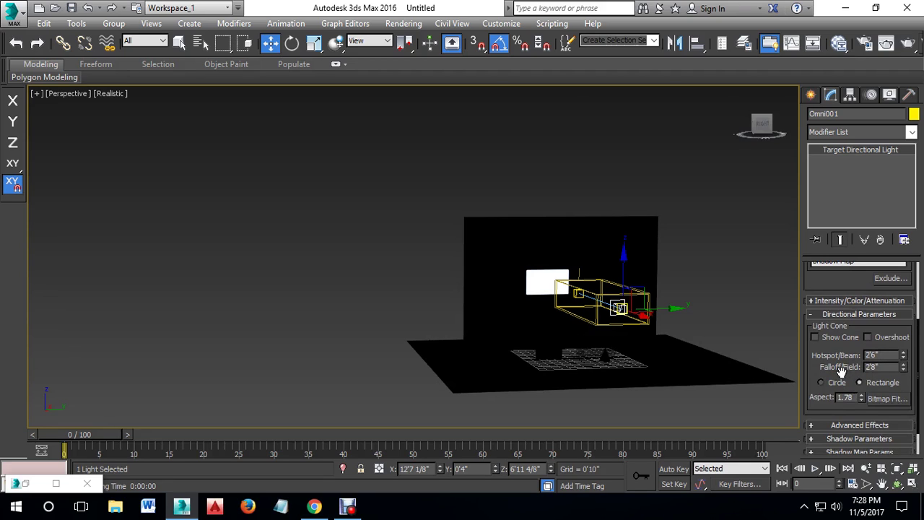
{"action": "scroll", "coordinate": [854, 378], "scroll_direction": "down", "scroll_amount": 2}
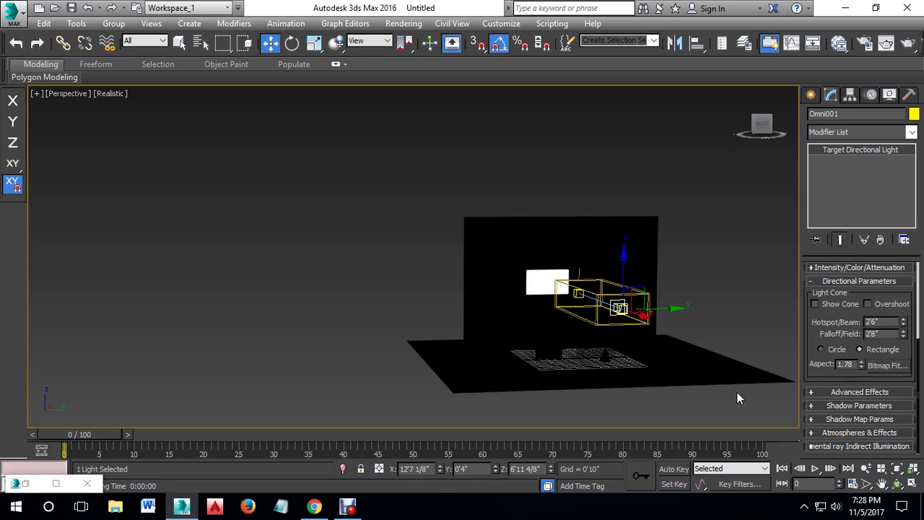
{"action": "middle_click_drag", "start_coordinate": [717, 262], "coordinate": [687, 278]}
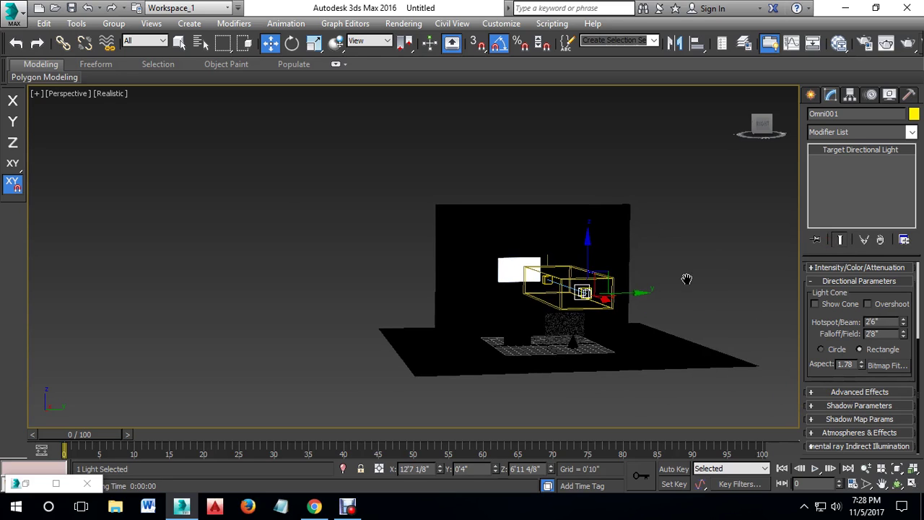
Step: Practise region-selecting every object in the scene and clearing the selection, repeatedly
{"action": "left_click", "coordinate": [429, 245]}
{"action": "mouse_move", "coordinate": [313, 190]}
{"action": "left_mouse_down"}
{"action": "mouse_move", "coordinate": [716, 376]}
{"action": "mouse_move", "coordinate": [361, 176]}
{"action": "left_mouse_up"}
{"action": "left_click", "coordinate": [706, 402]}
{"action": "left_click", "coordinate": [421, 165]}
{"action": "left_click_drag", "start_coordinate": [412, 160], "coordinate": [616, 375]}
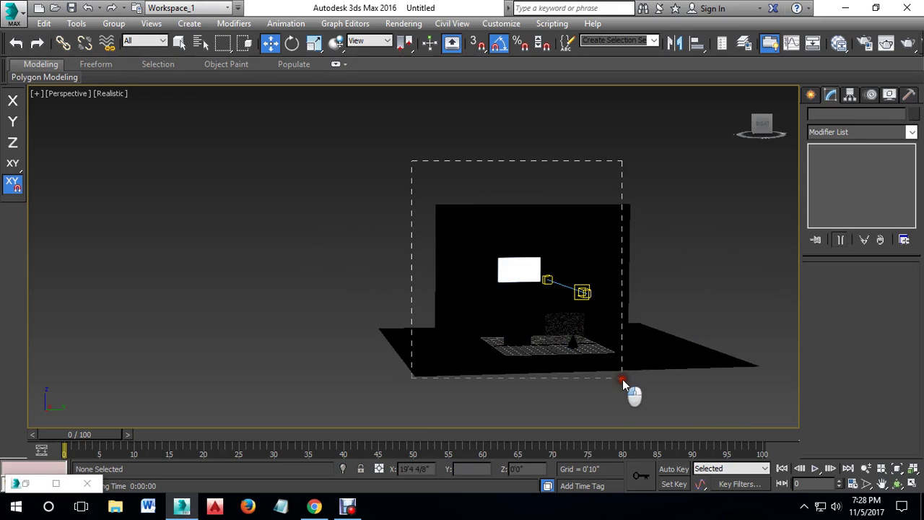
{"action": "left_click", "coordinate": [638, 389]}
{"action": "left_click_drag", "start_coordinate": [675, 398], "coordinate": [452, 189]}
{"action": "left_click", "coordinate": [654, 244]}
{"action": "left_click_drag", "start_coordinate": [367, 177], "coordinate": [656, 426]}
{"action": "left_click", "coordinate": [693, 400]}
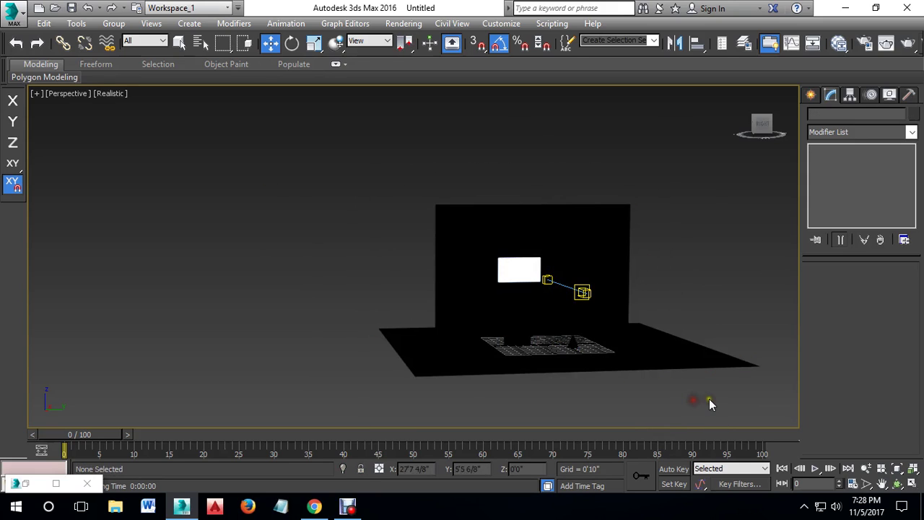
{"action": "mouse_move", "coordinate": [708, 398]}
{"action": "left_mouse_down"}
{"action": "mouse_move", "coordinate": [368, 161]}
{"action": "mouse_move", "coordinate": [617, 393]}
{"action": "mouse_move", "coordinate": [392, 181]}
{"action": "left_mouse_up"}
{"action": "left_click", "coordinate": [415, 175]}
{"action": "left_click", "coordinate": [663, 389]}
{"action": "left_click", "coordinate": [482, 160]}
Step: Reset the scene from the Application menu, choosing Don't Save and confirming with Yes
{"action": "left_click_drag", "start_coordinate": [435, 161], "coordinate": [631, 381]}
{"action": "left_click", "coordinate": [630, 382]}
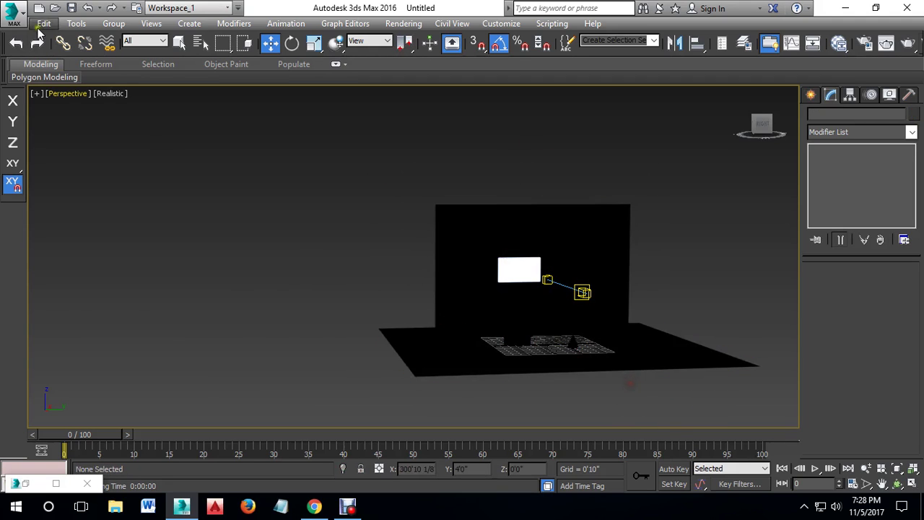
{"action": "left_click", "coordinate": [13, 13]}
{"action": "left_click", "coordinate": [45, 74]}
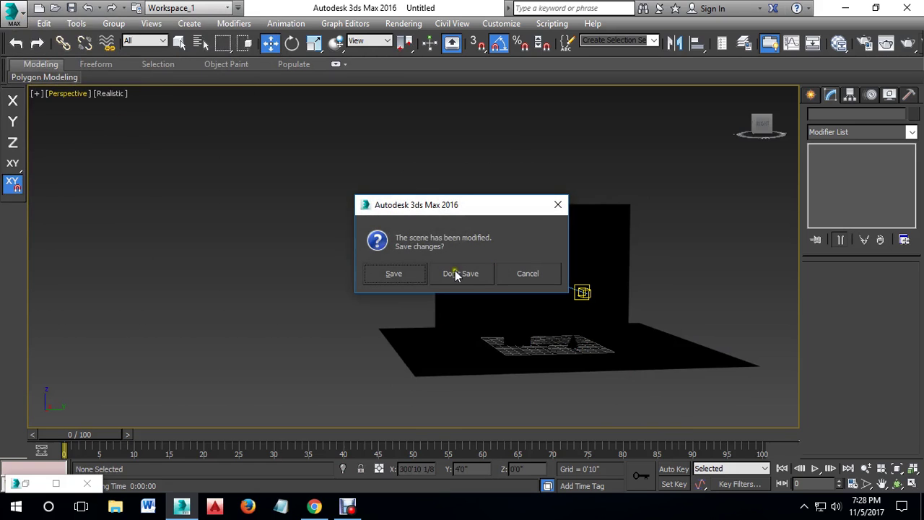
{"action": "left_click", "coordinate": [466, 274]}
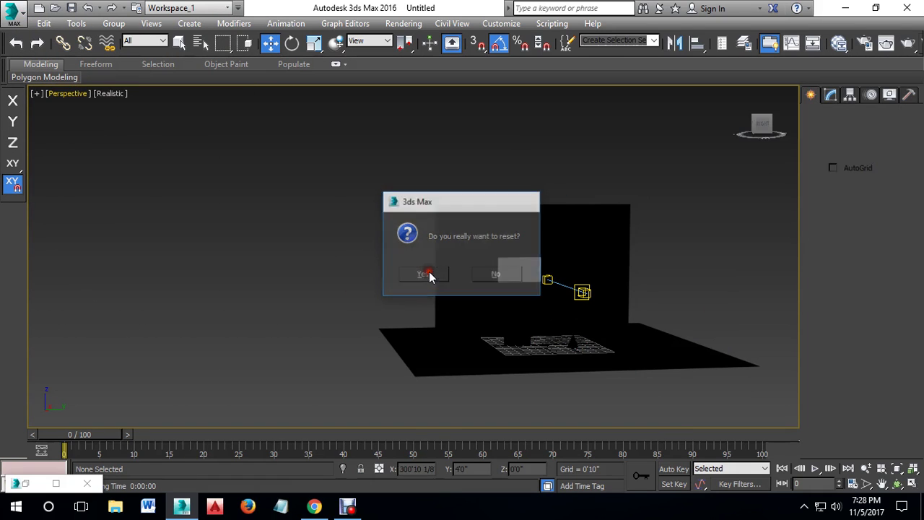
{"action": "left_click", "coordinate": [423, 273]}
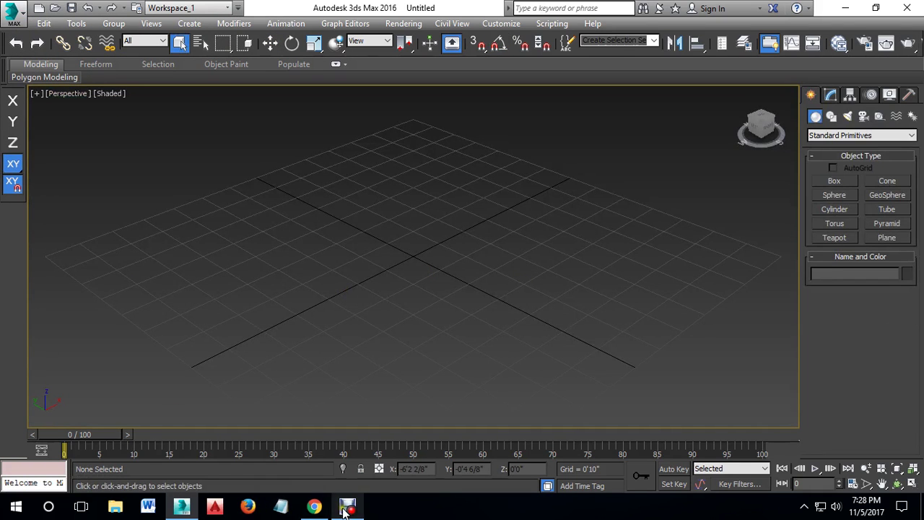